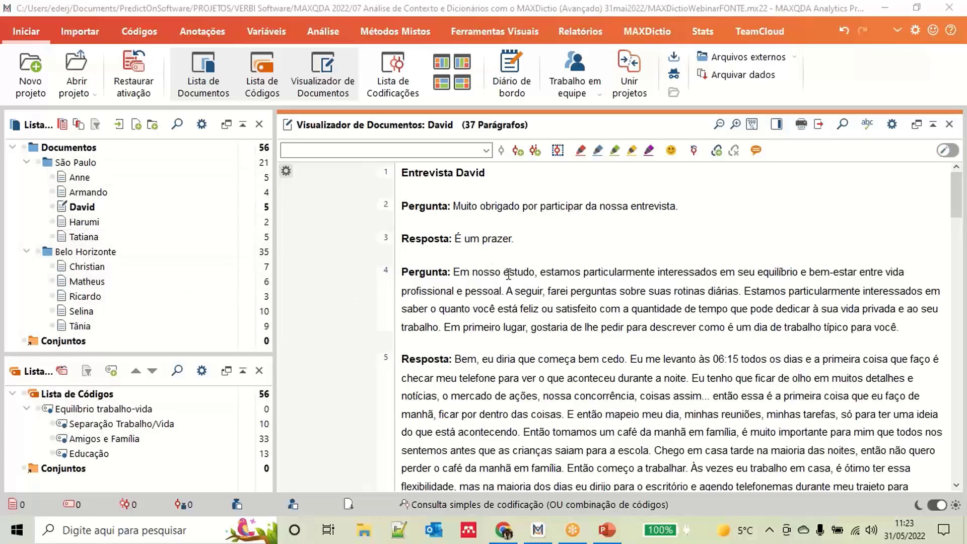
Step: Open the second interview of the São Paulo document group for reading
left_click(84, 224)
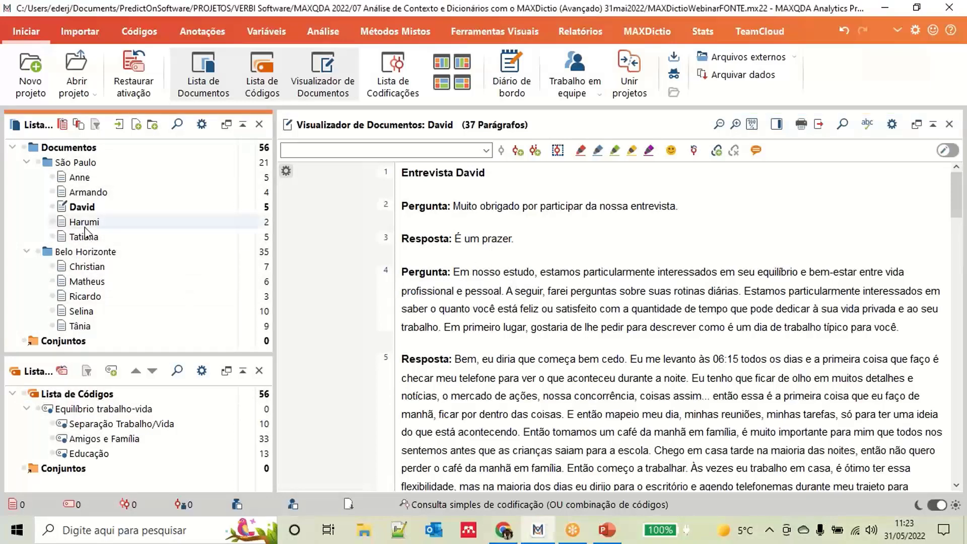
double_click(86, 192)
scroll(626, 334, "up", 1)
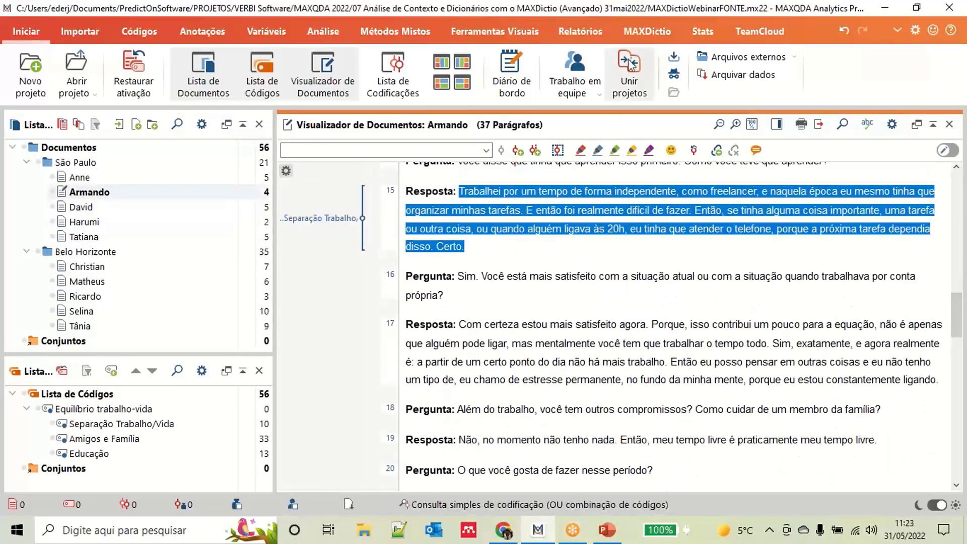
Step: Open the MAXDictio dictionary and display the search items of the Relacionamentos category with fully readable column headings
left_click(645, 35)
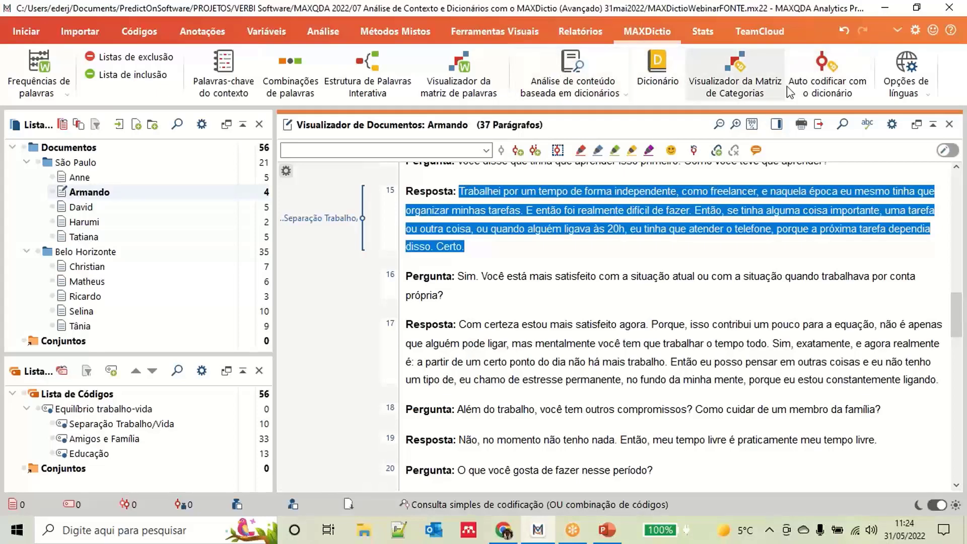
left_click(658, 69)
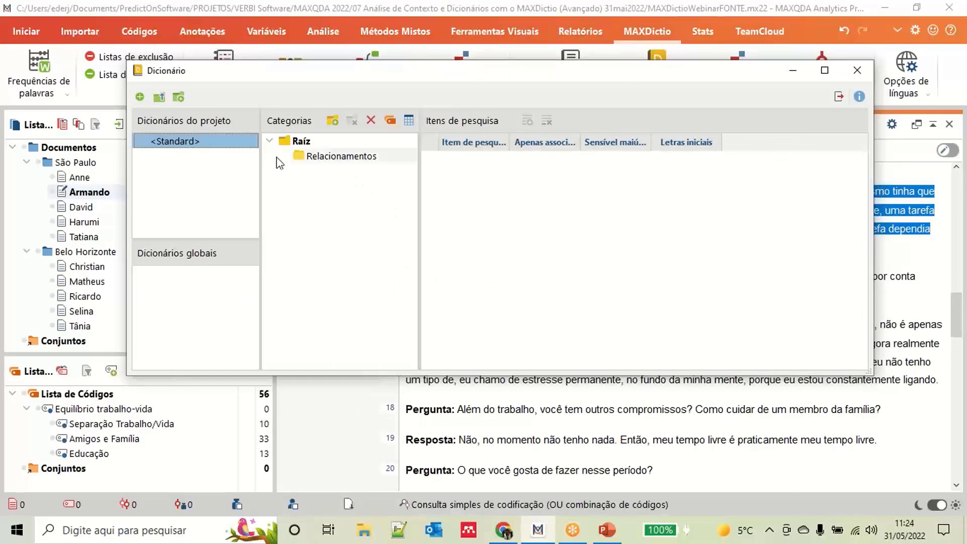
left_click(320, 157)
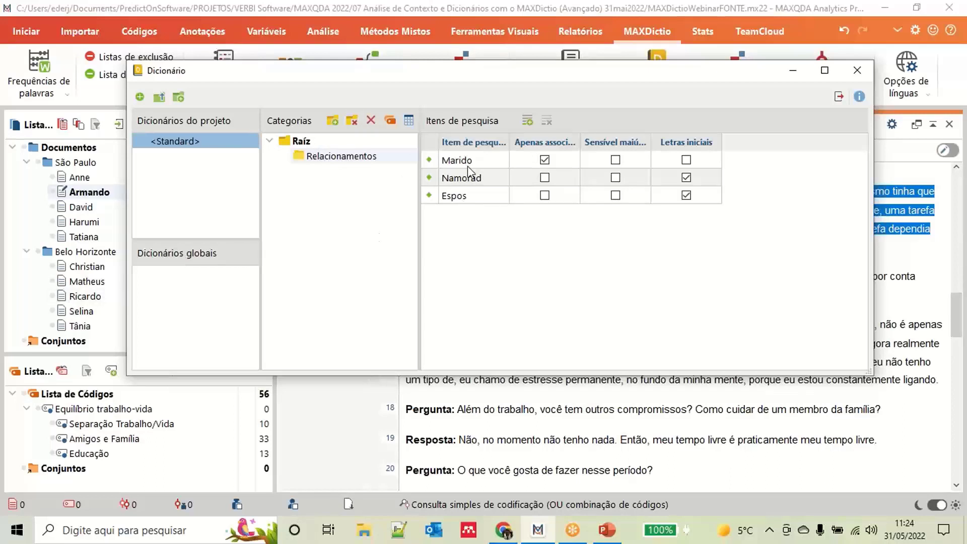
left_click_drag(509, 144, 535, 145)
left_click_drag(609, 145, 662, 146)
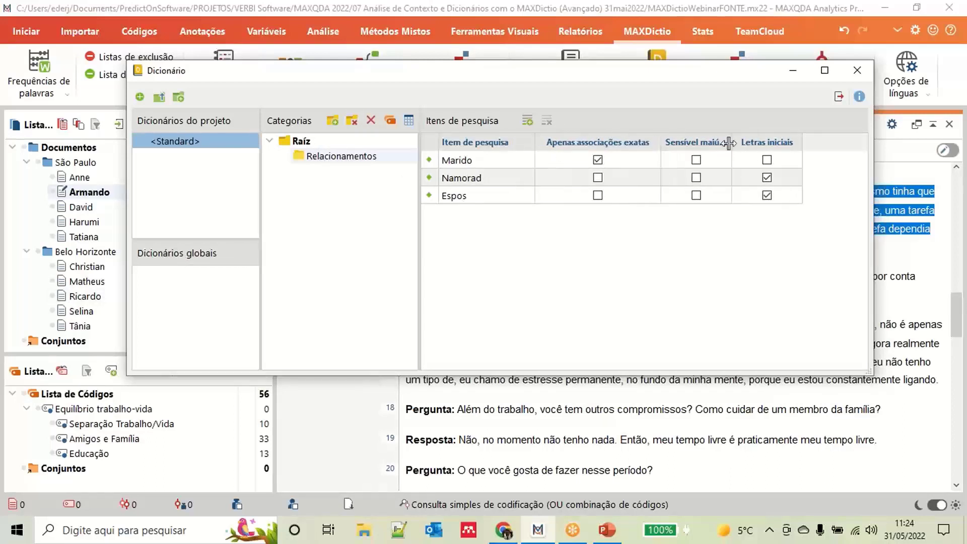
left_click_drag(732, 143, 795, 146)
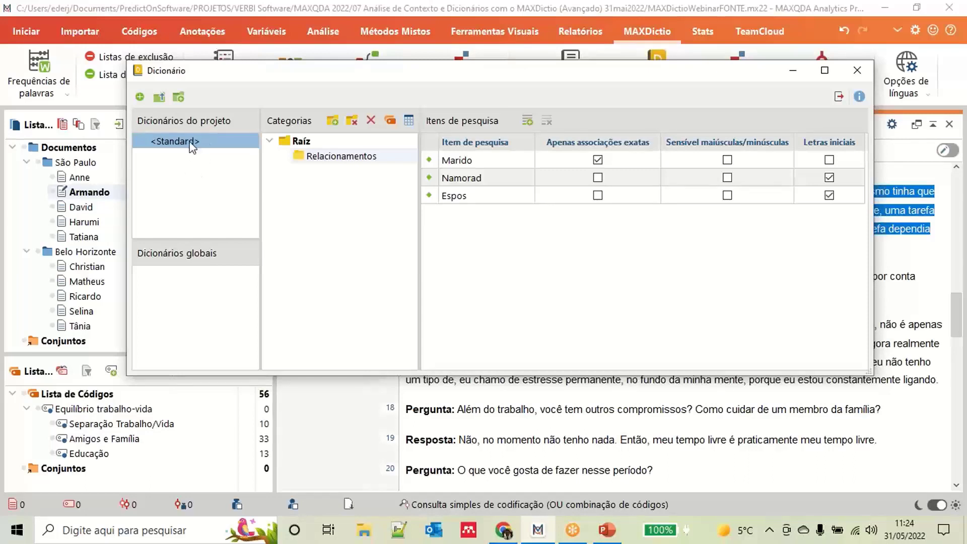
Step: Create a new project dictionary named "Equilíbrio Trabalho Vida"
left_click(141, 98)
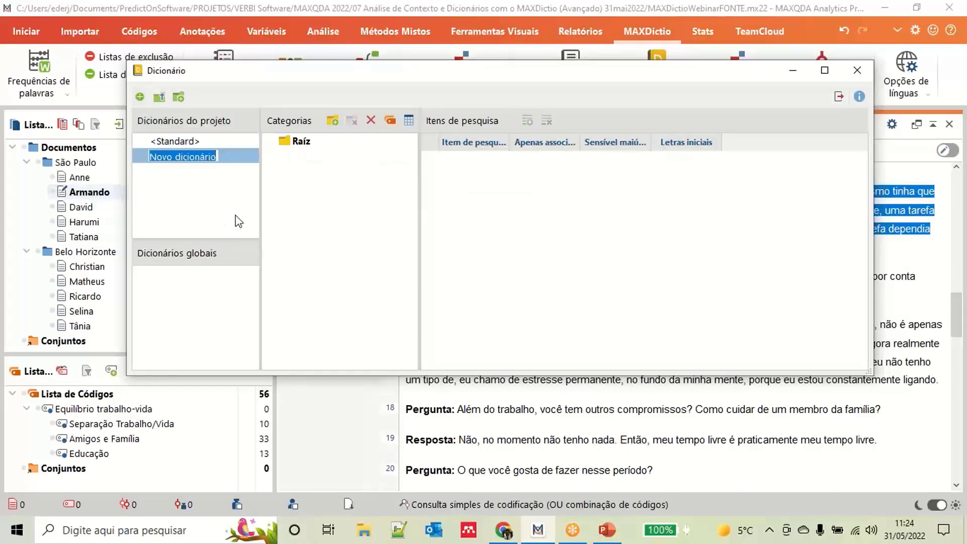
type("Influ")
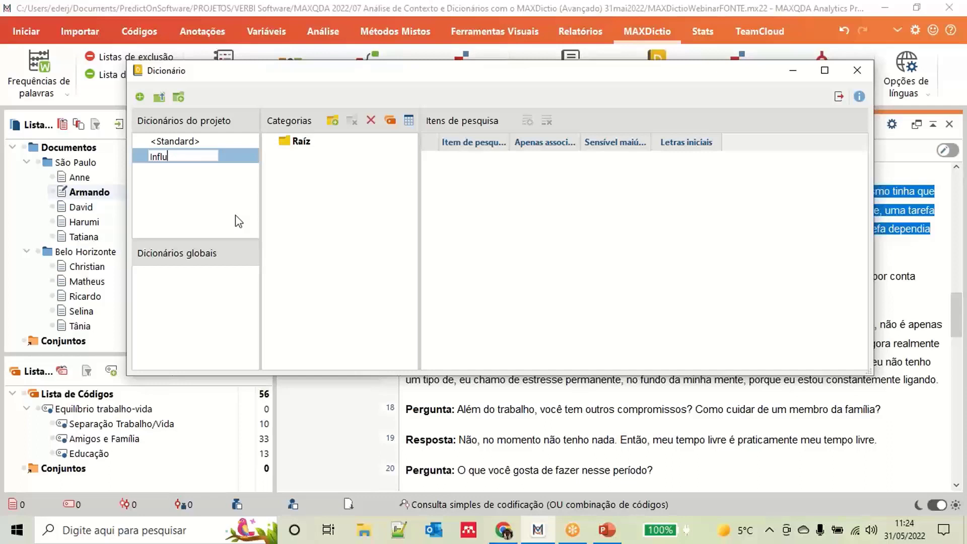
key("BackSpace")
key("BackSpace")
key("BackSpace")
key("BackSpace")
key("BackSpace")
type("Equi")
type("líbrio Trabalho")
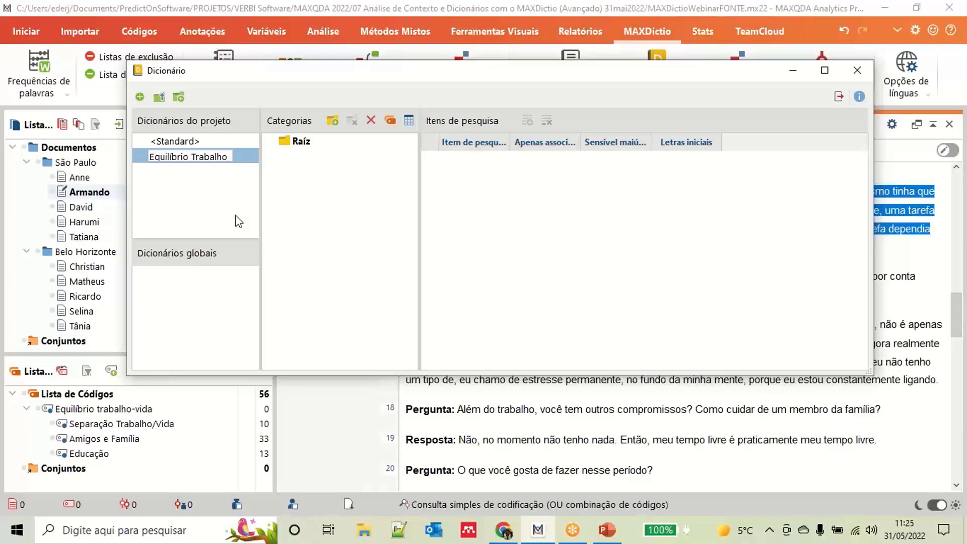
type("Vida")
left_click(195, 174)
left_click(196, 158)
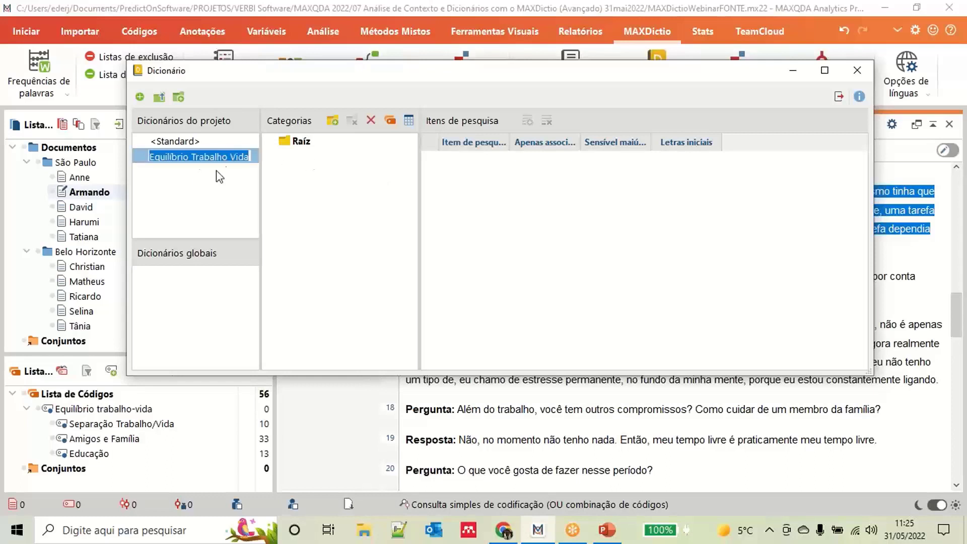
left_click(219, 176)
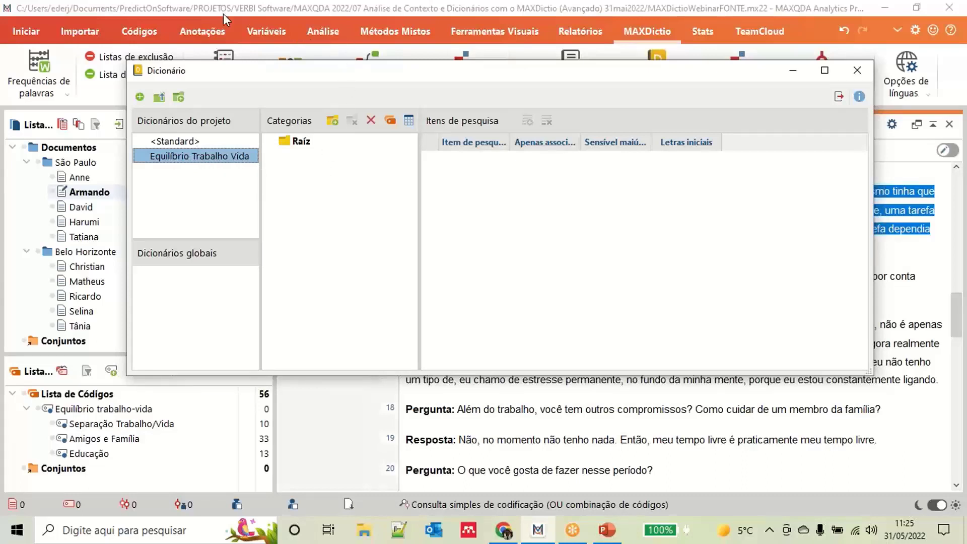
Step: Add a category named "Influência da Família" under Raíz in the Equilíbrio Trabalho Vida dictionary
left_click(333, 123)
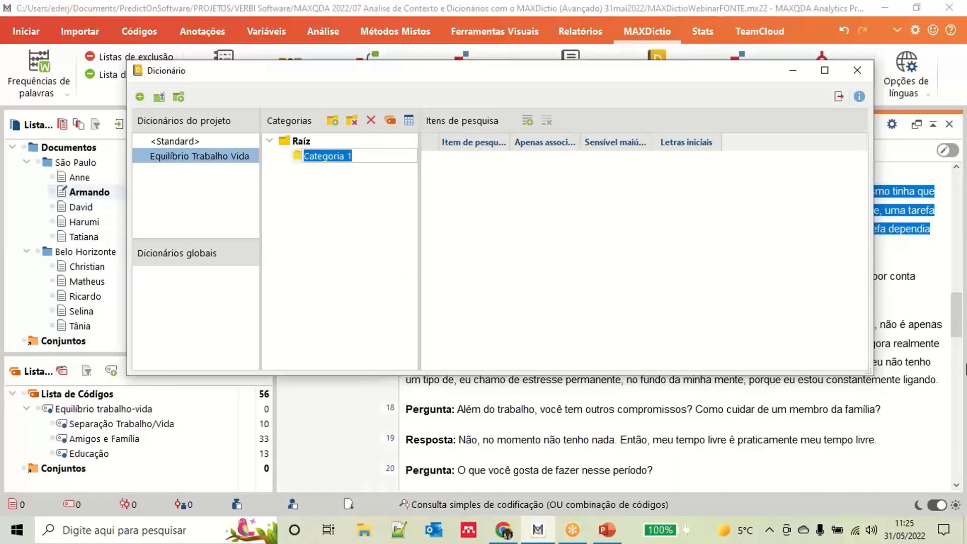
type("Influ")
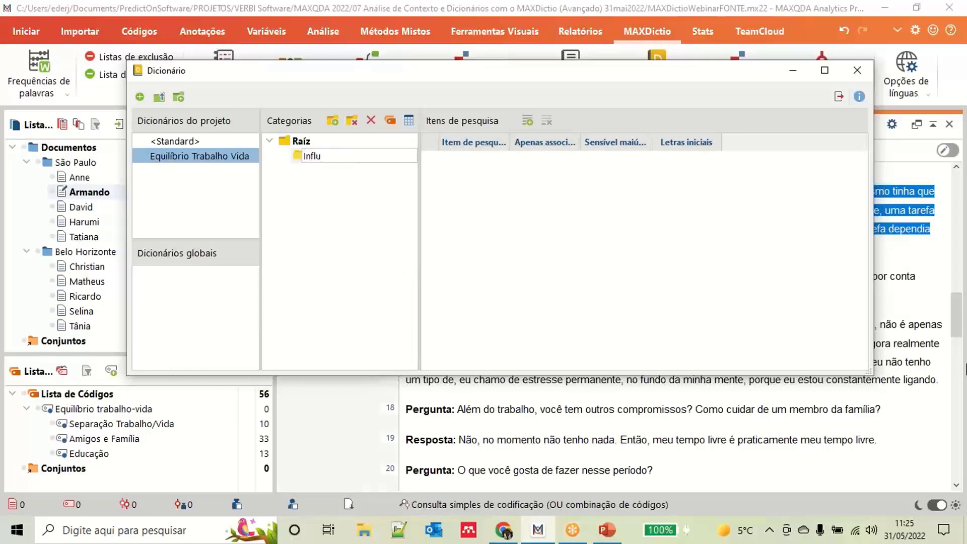
type("Ência ")
type("Família")
key("Left")
key("Left")
key("Left")
key("Left")
type("da")
key("BackSpace")
type("ê")
left_click(386, 238)
Step: Add the search item "Filh" to Influência da Família with Letras iniciais enabled, and widen the option columns to show their full headings
left_click(353, 154)
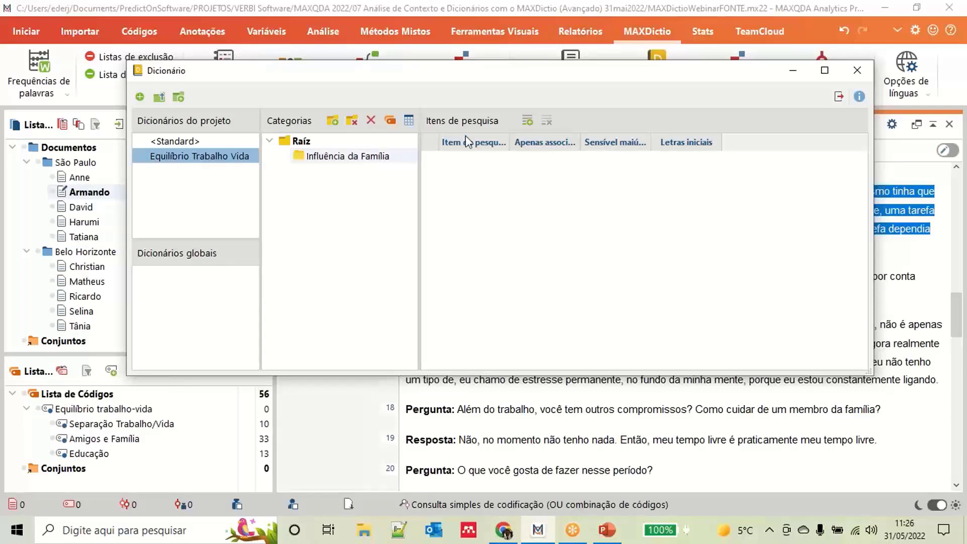
left_click(311, 187)
left_click(527, 124)
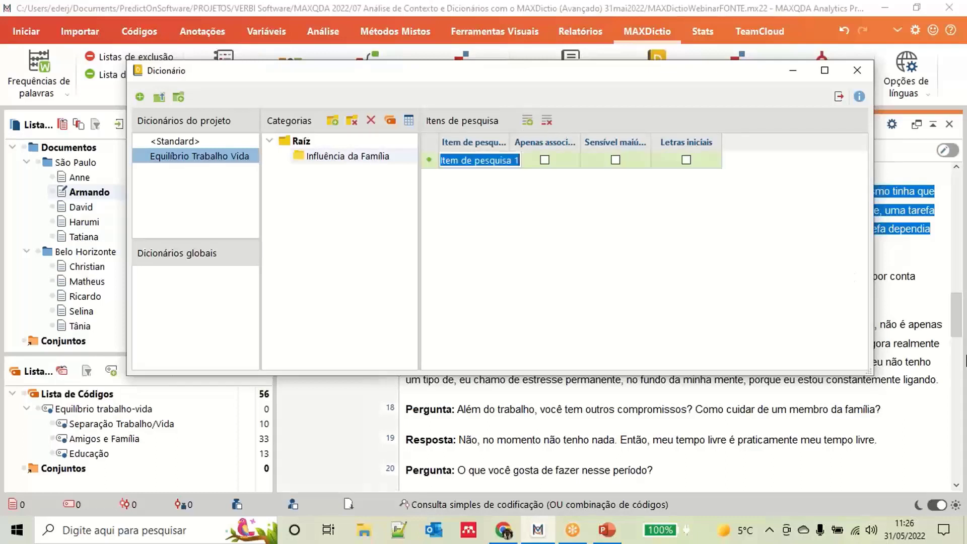
type("Filho")
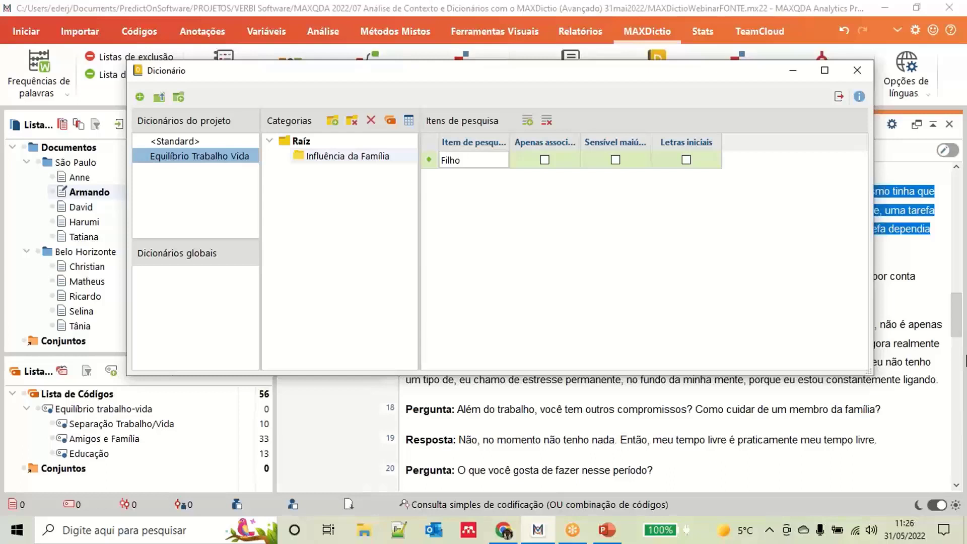
key("BackSpace")
left_click(687, 159)
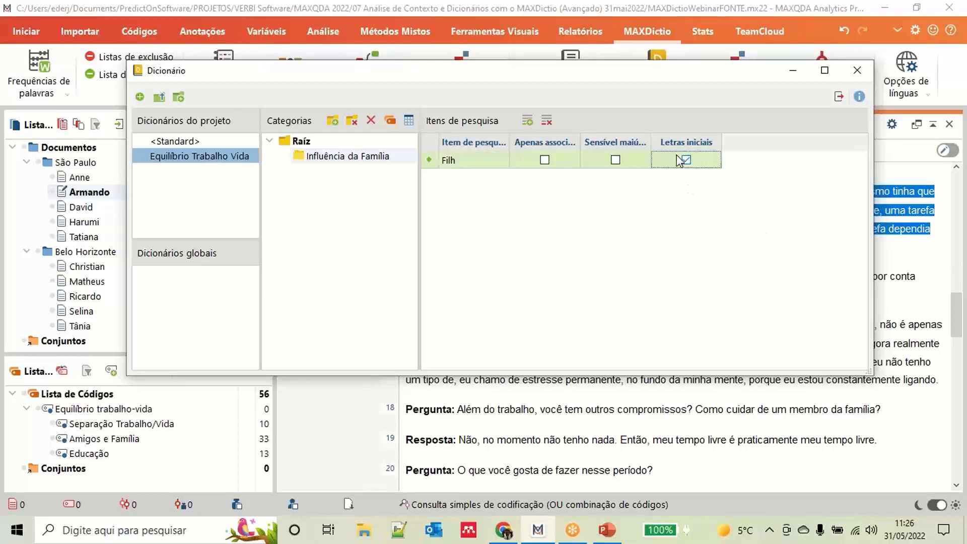
left_click_drag(585, 133, 645, 135)
left_click_drag(718, 141, 784, 136)
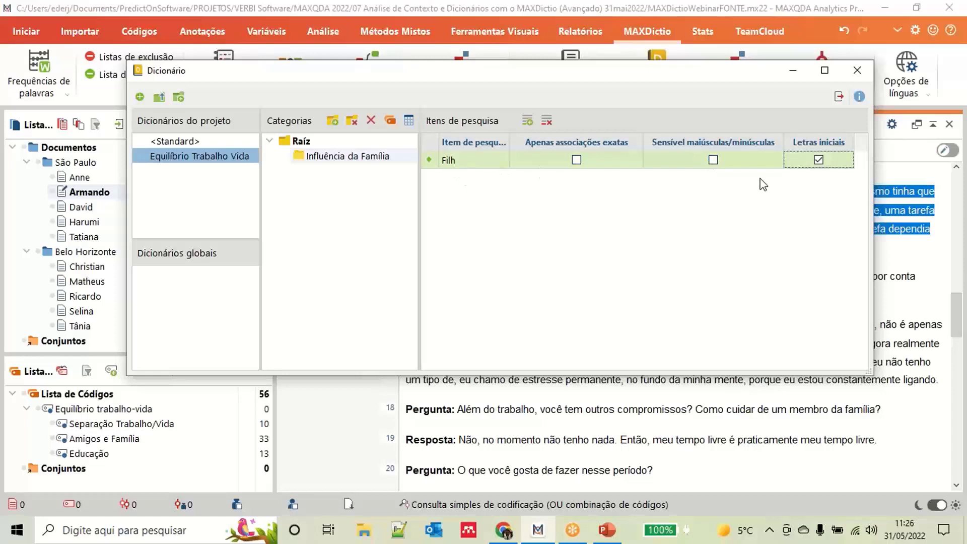
Step: Add the search items "Mãe", "Pai" and "Criança" to the Influência da Família category
left_click(528, 122)
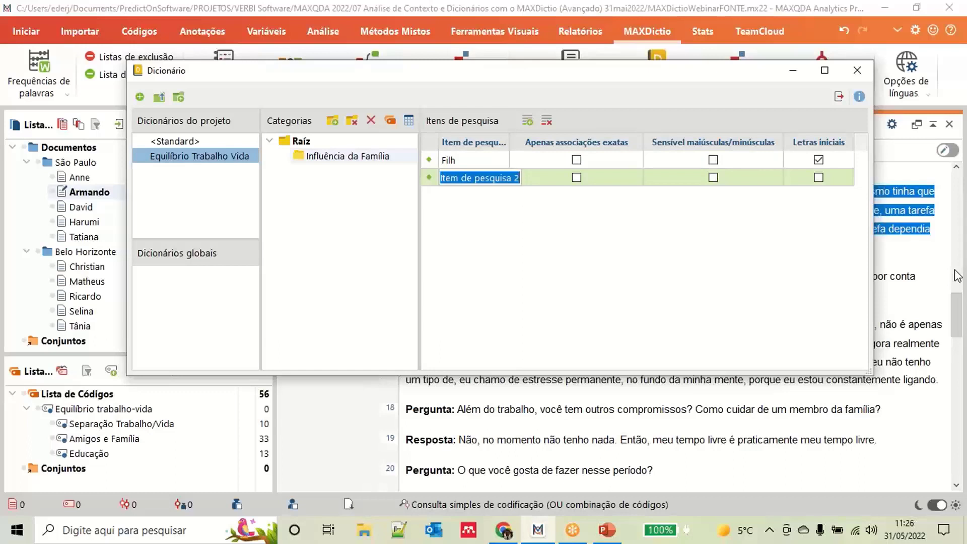
type("Mãe")
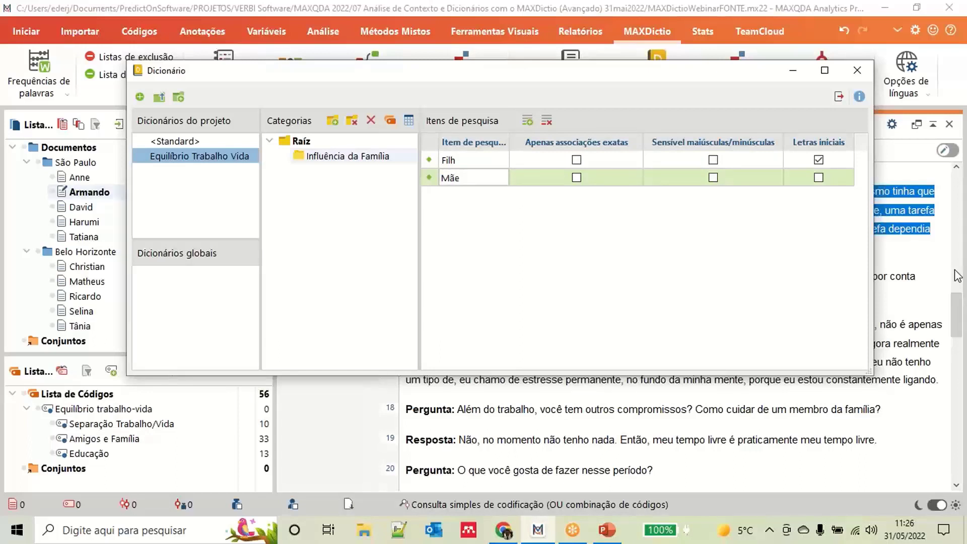
left_click(464, 201)
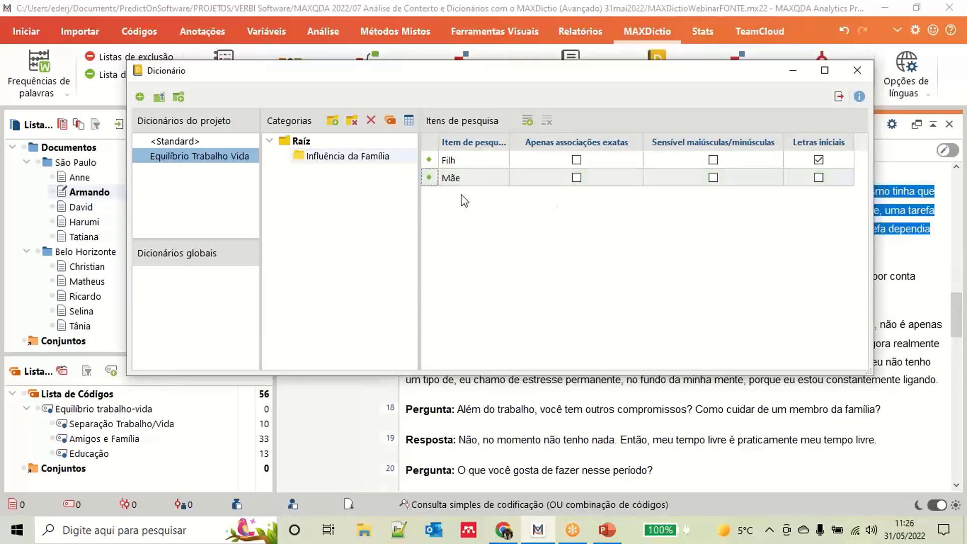
left_click(528, 122)
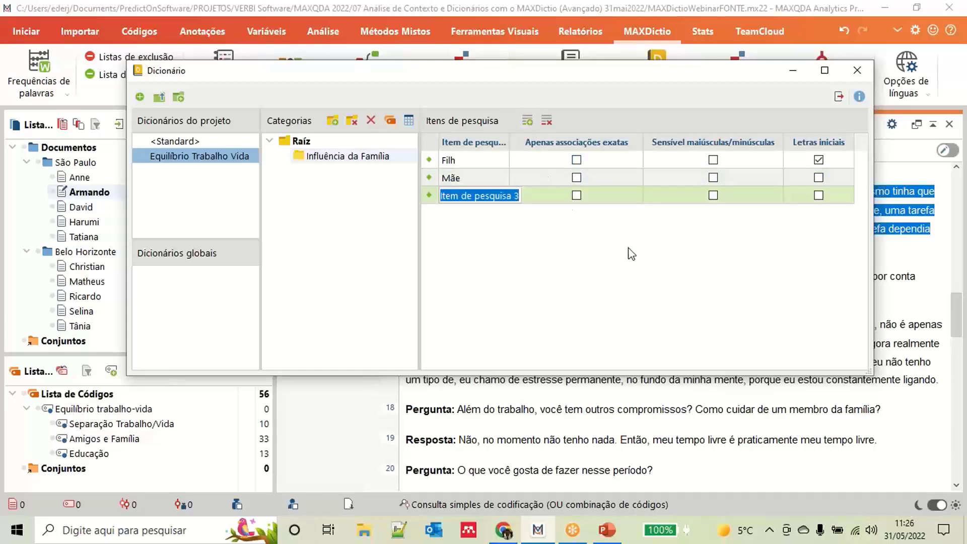
type("Pai")
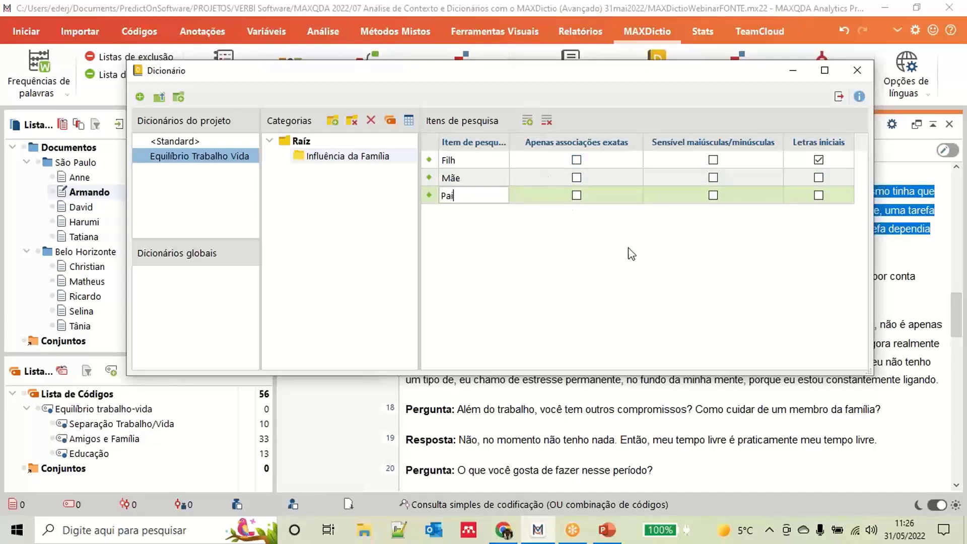
left_click(483, 209)
left_click(528, 121)
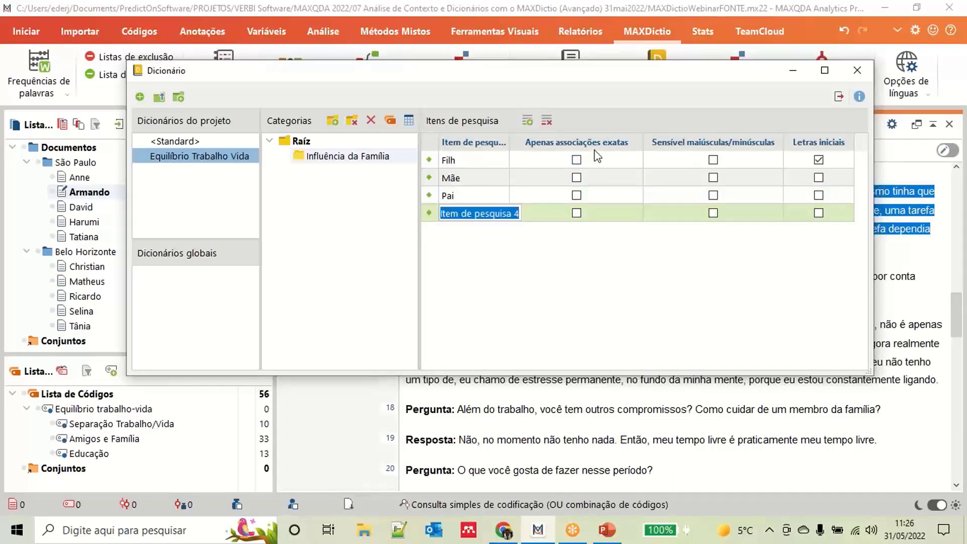
type("Criança")
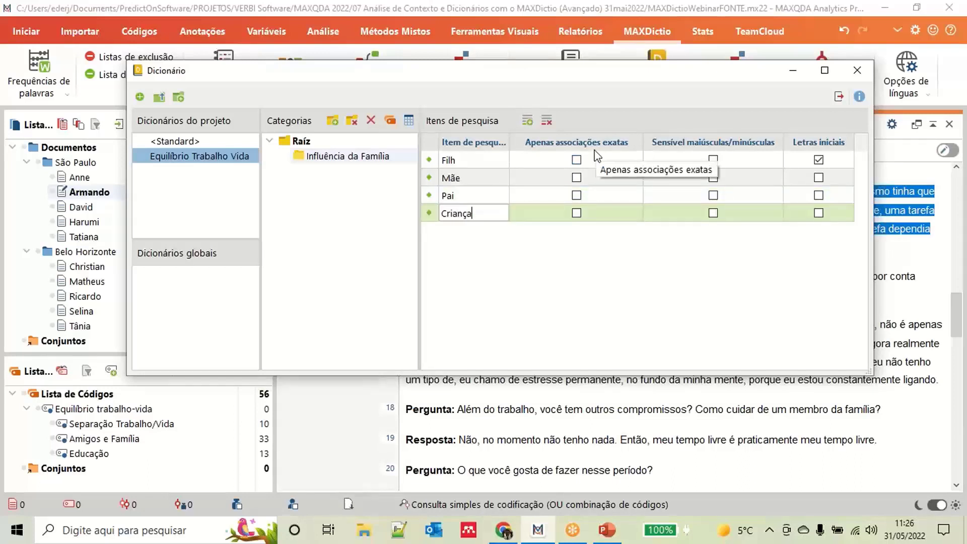
left_click(473, 230)
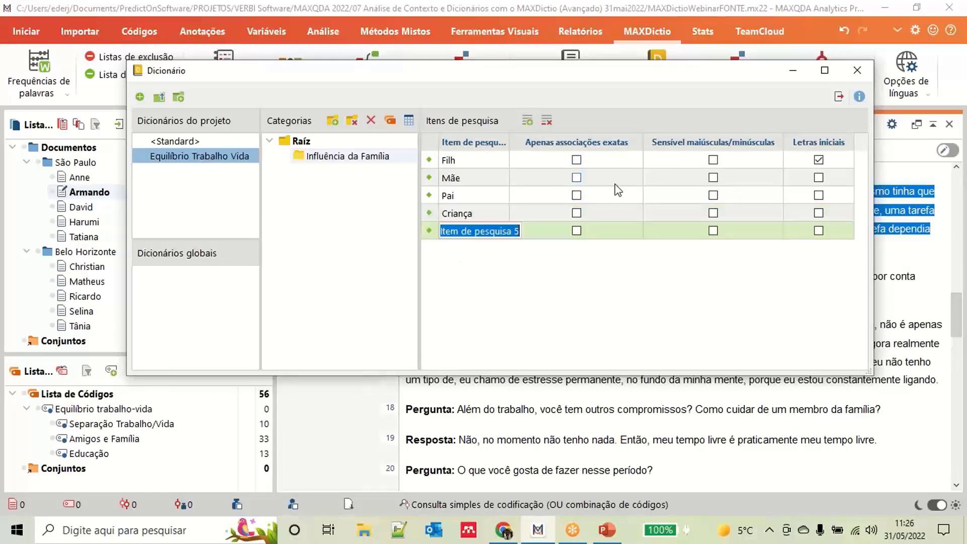
Step: Add the search items "Tio" and "Tia" to Influência da Família, both with Apenas associações exatas enabled
type("Tio")
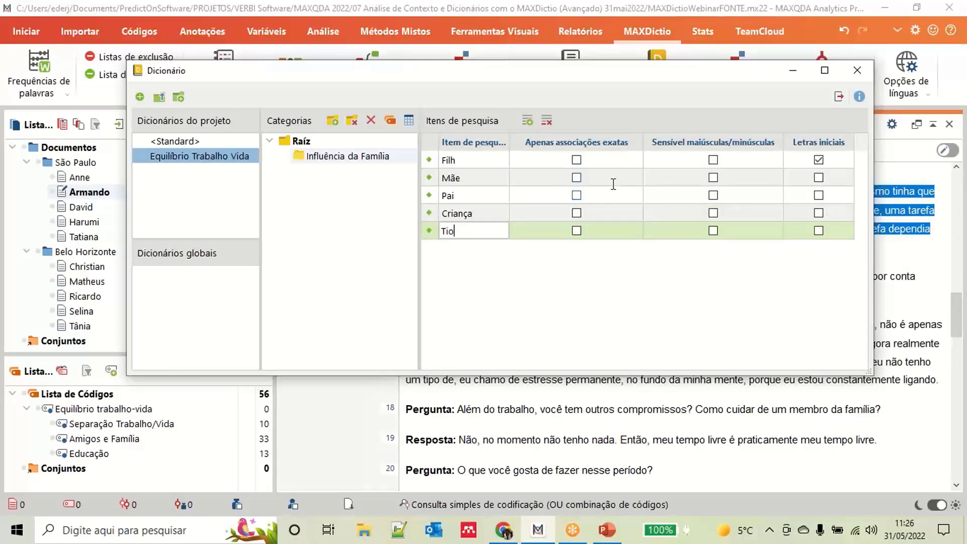
left_click(577, 231)
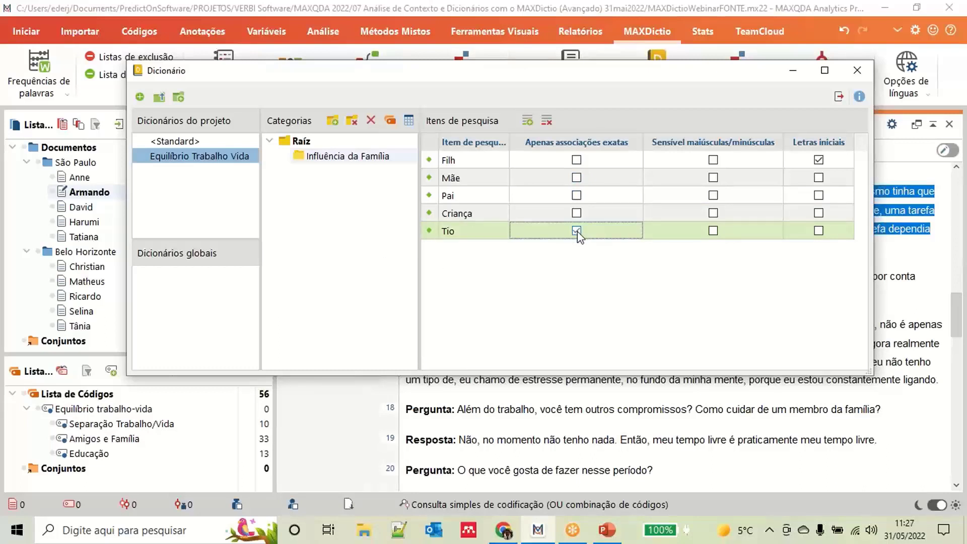
left_click(577, 231)
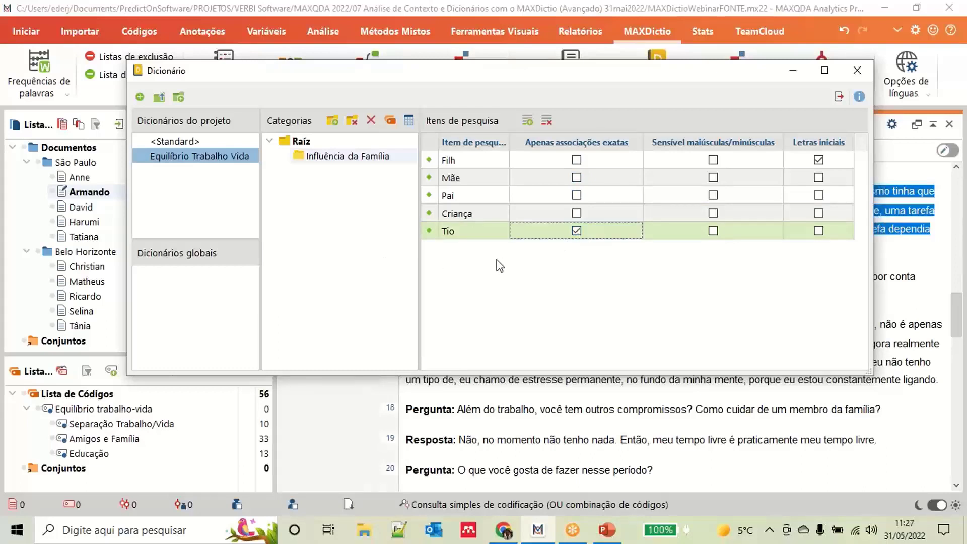
left_click(528, 121)
type("Tia")
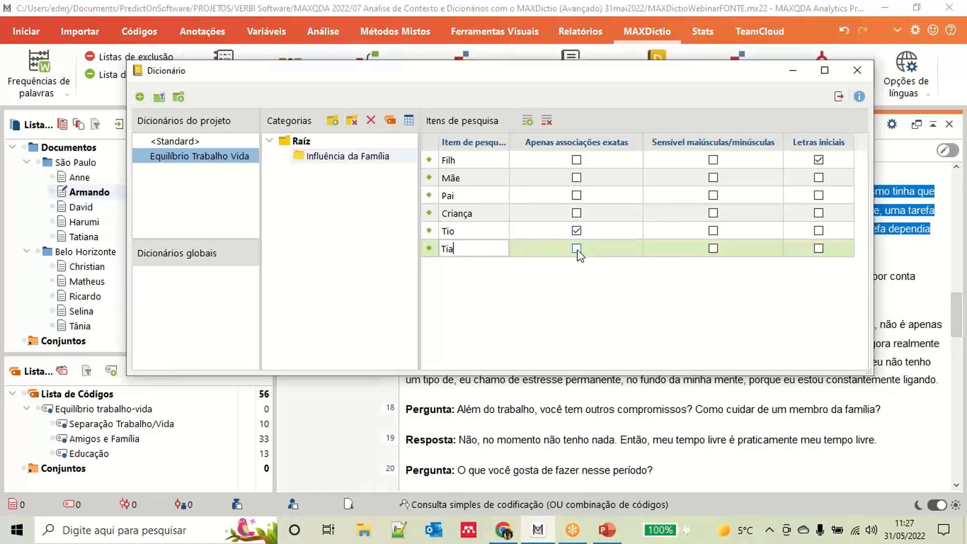
left_click(577, 250)
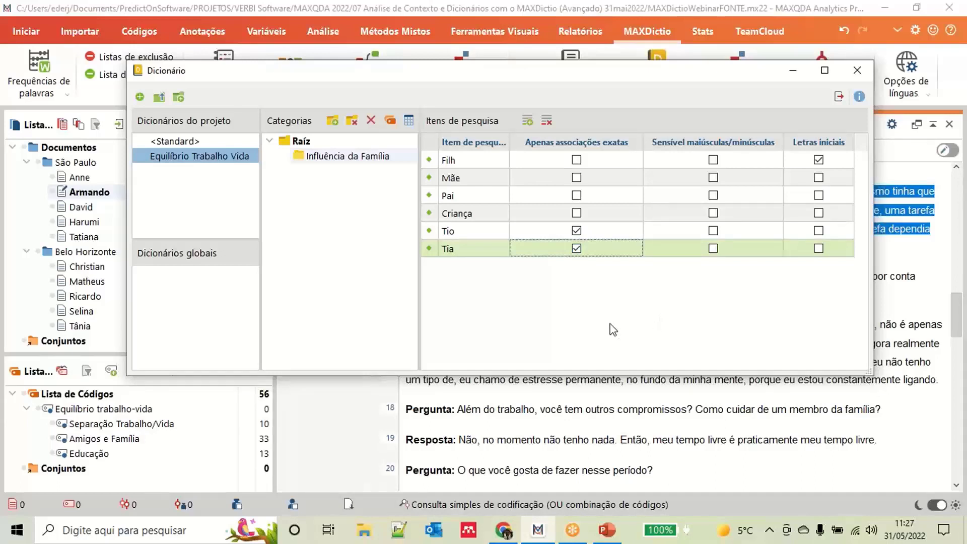
Step: Add a category named "Influência de Amigos" and place it directly under Raíz, at the same level as Influência da Família
left_click(333, 121)
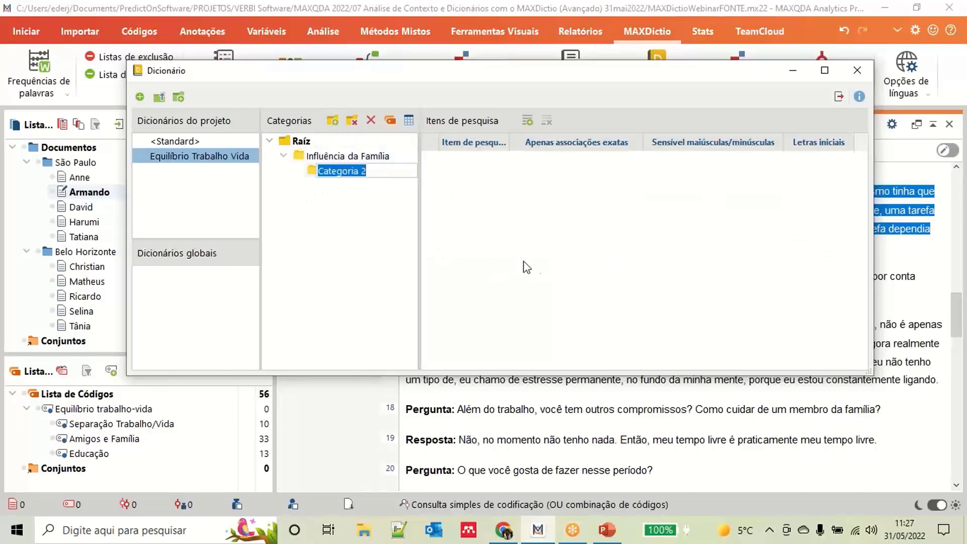
type("Influ")
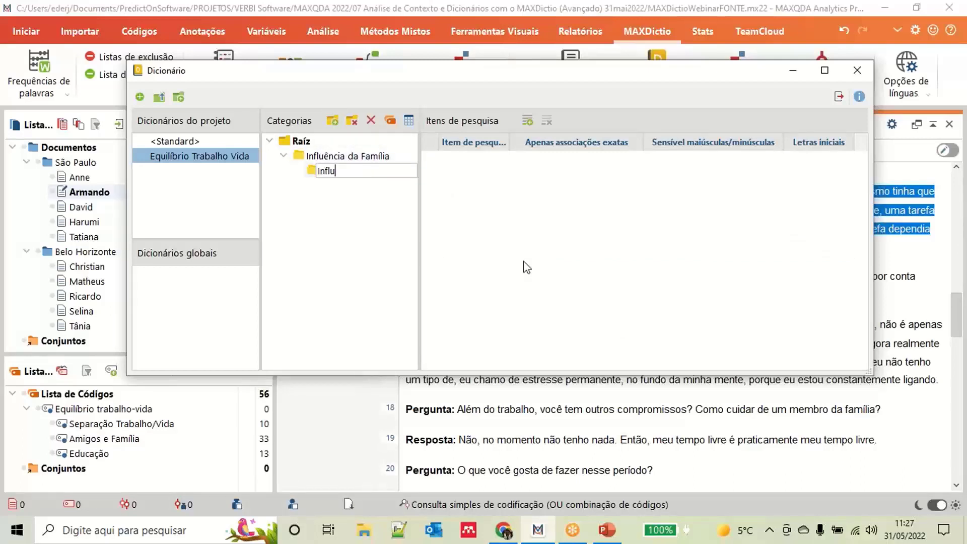
type("ência de Amigos")
left_click(334, 244)
left_click_drag(330, 168, 301, 141)
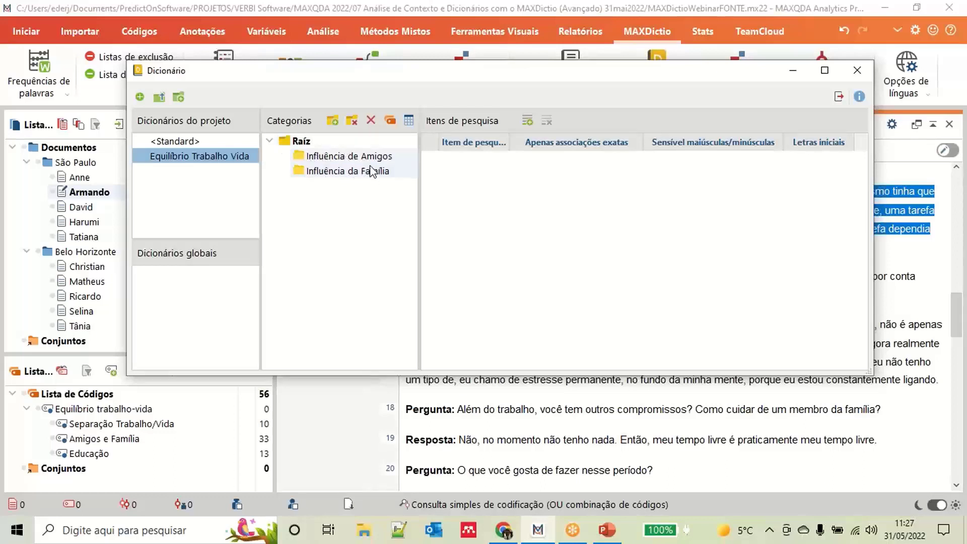
Step: Add the search item "Amig" to the Influência de Amigos category with Letras iniciais enabled
key("F2")
left_click(528, 122)
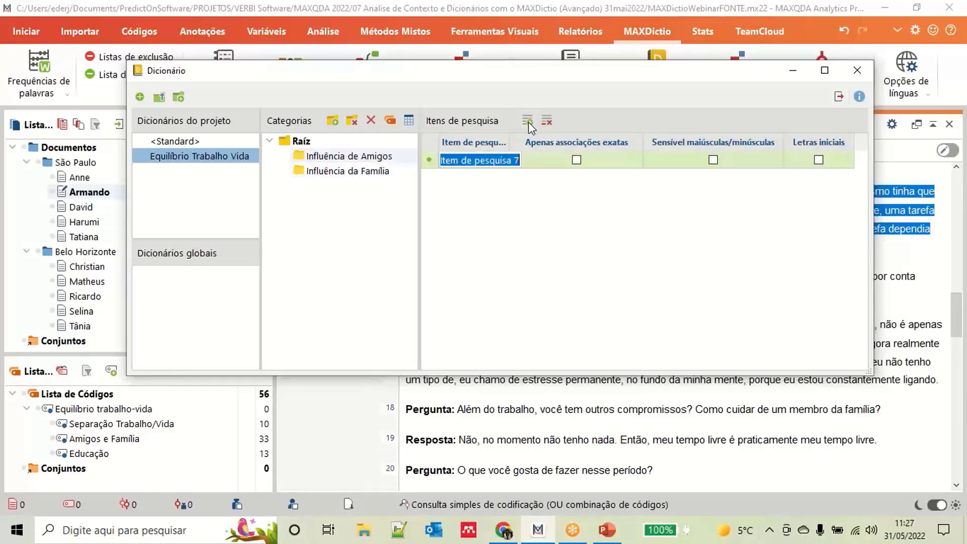
type("Amig")
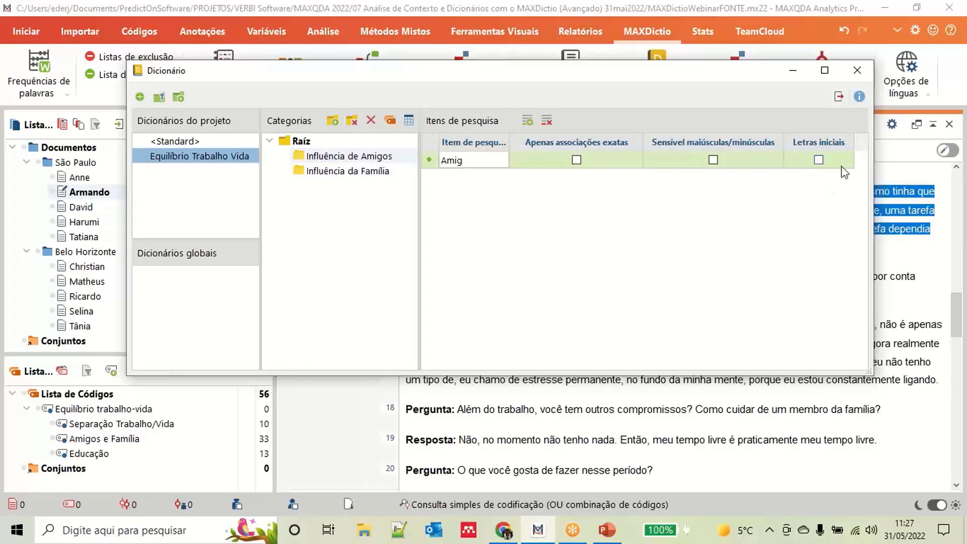
left_click(819, 160)
Step: Add the search item "Colega" to Influência de Amigos with Letras iniciais enabled
left_click(531, 125)
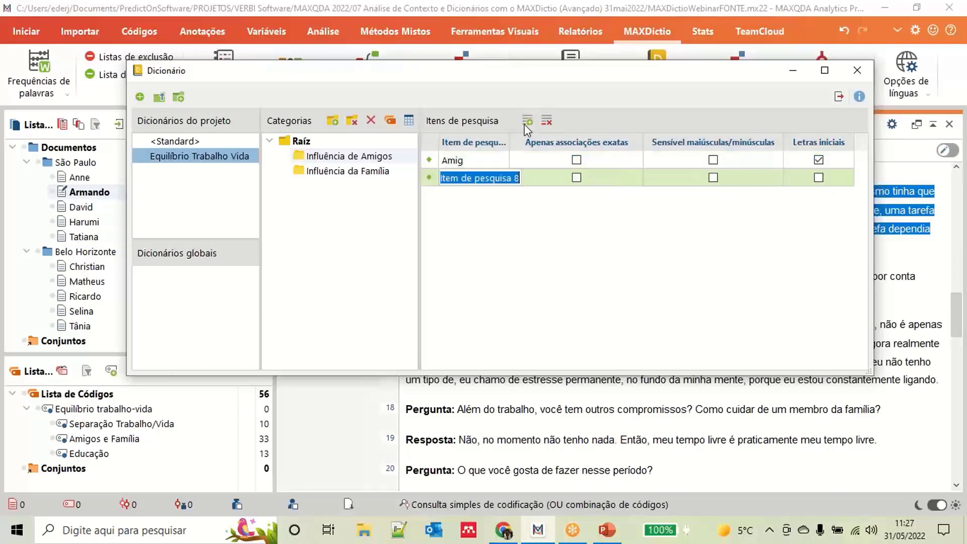
type("Coleg")
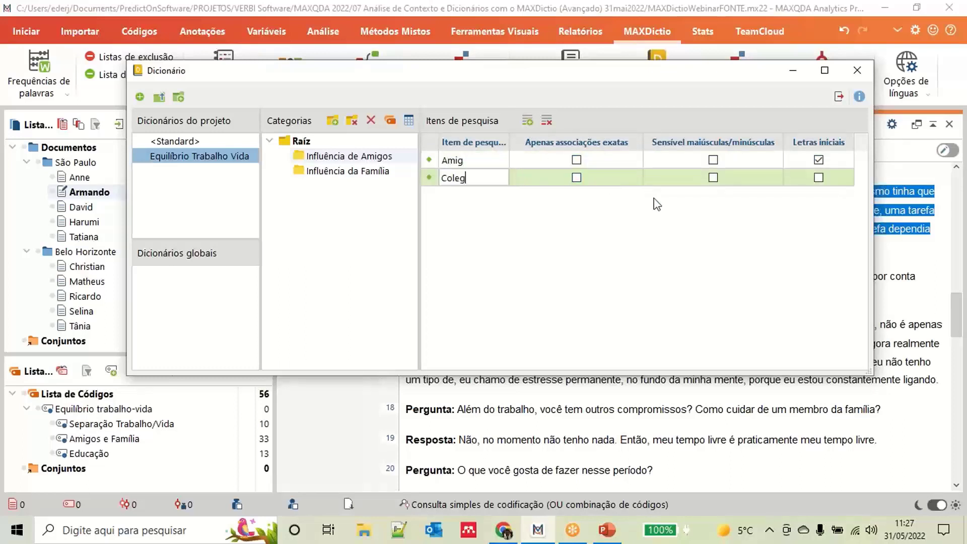
left_click(819, 177)
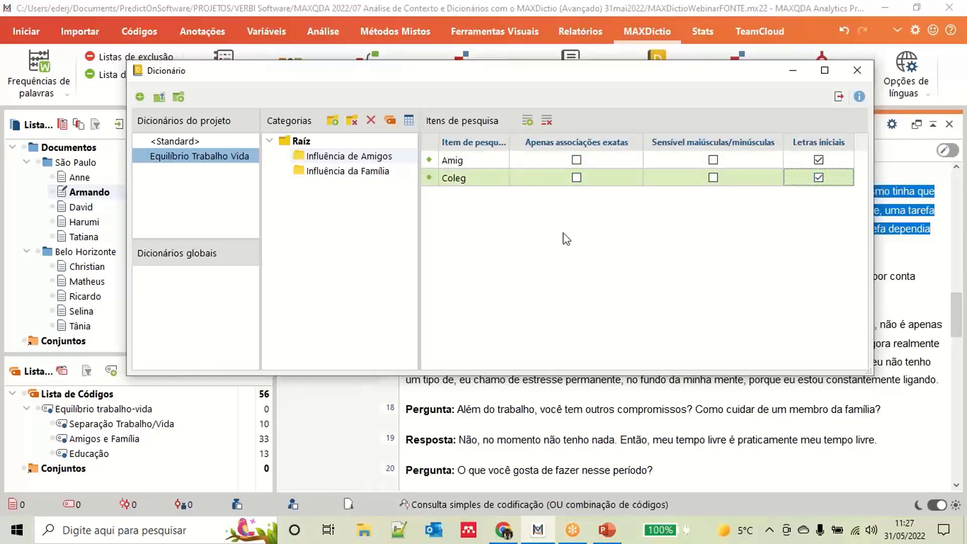
left_click(472, 184)
left_click(472, 184)
left_click(472, 185)
type("a")
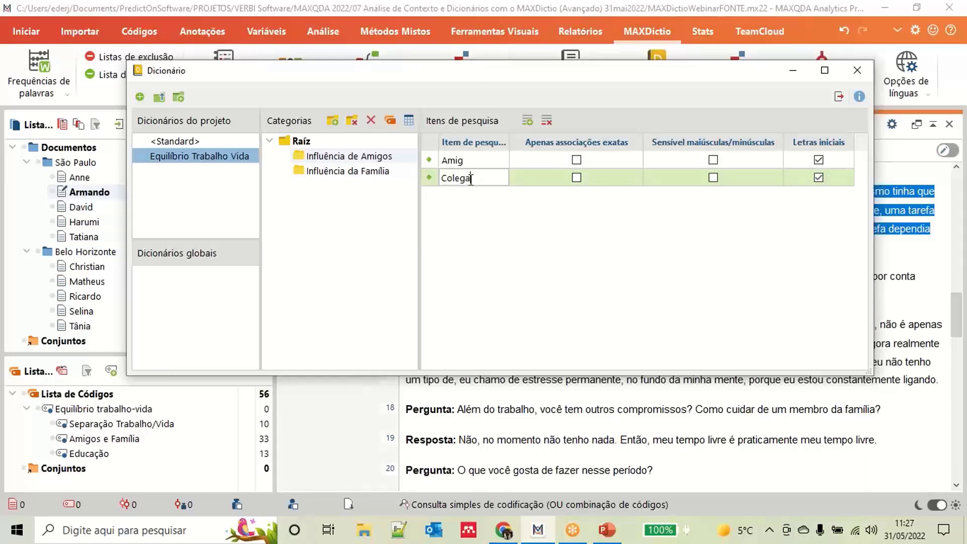
key("Return")
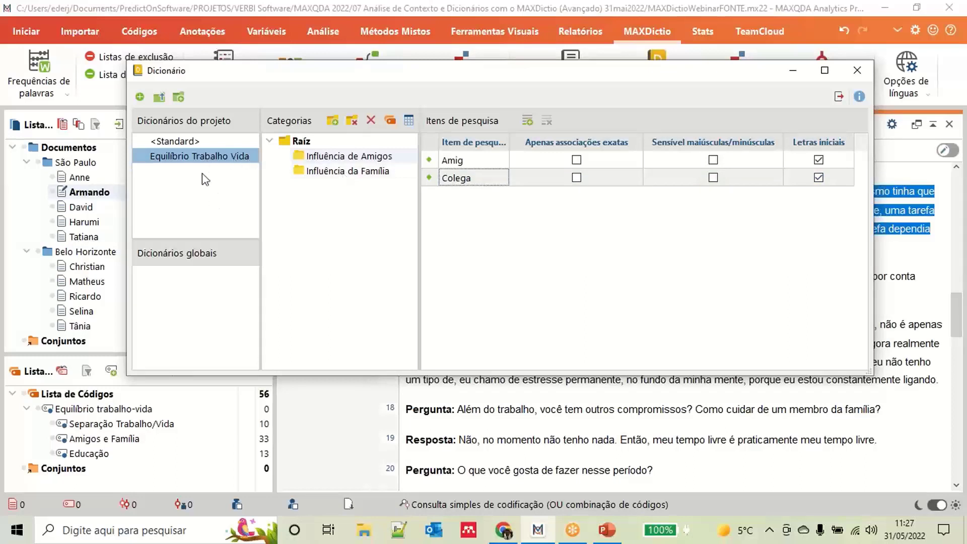
Step: Compare the categories and search items of the <Standard> and Equilíbrio Trabalho Vida dictionaries
left_click(191, 142)
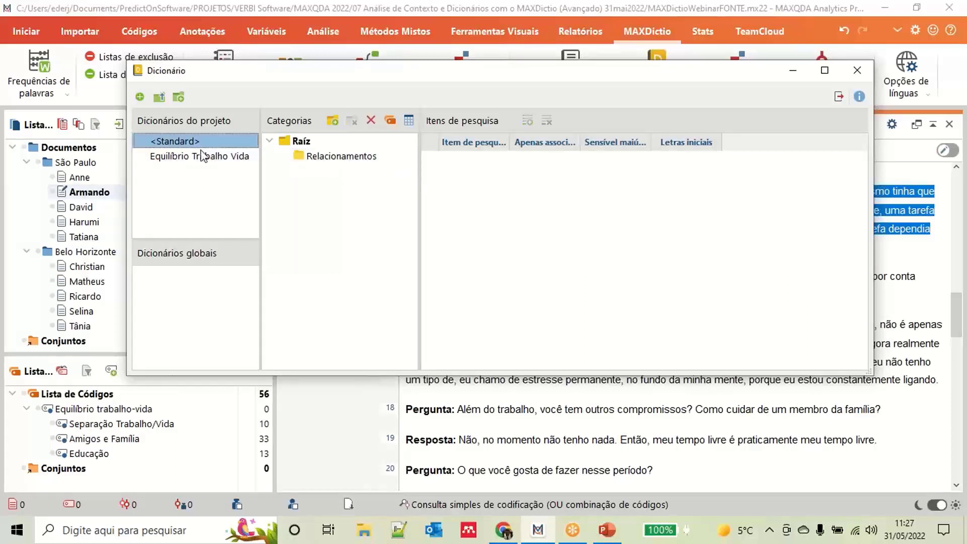
left_click(219, 160)
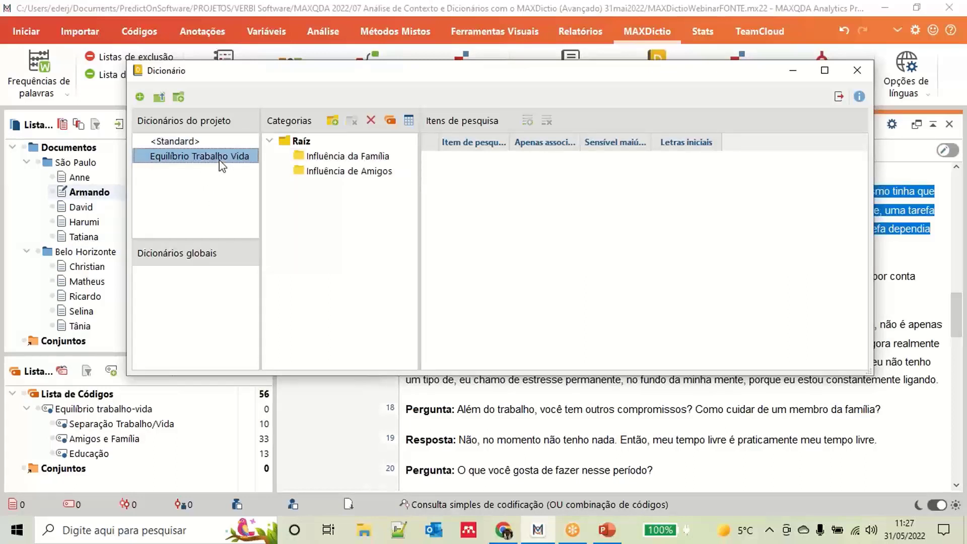
left_click(327, 171)
left_click(346, 159)
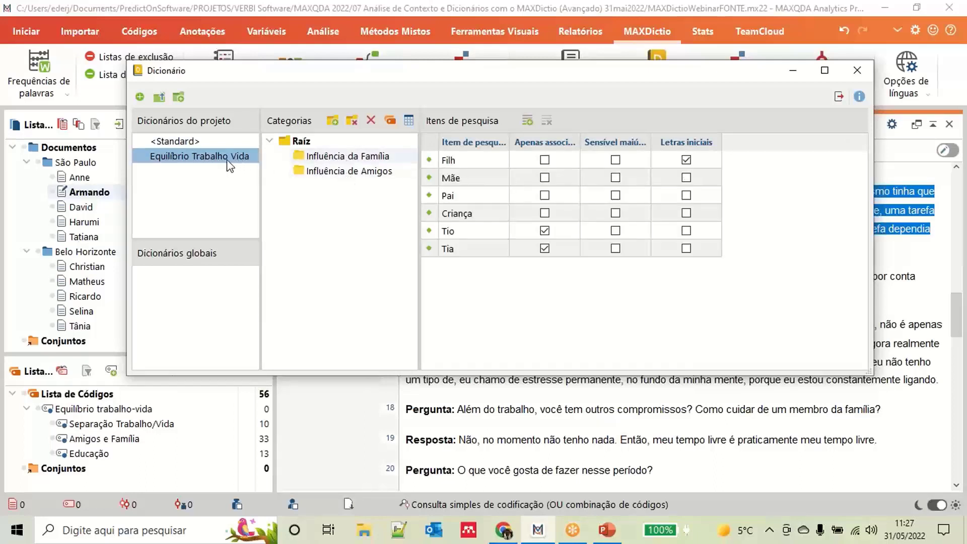
left_click(182, 144)
left_click(192, 158)
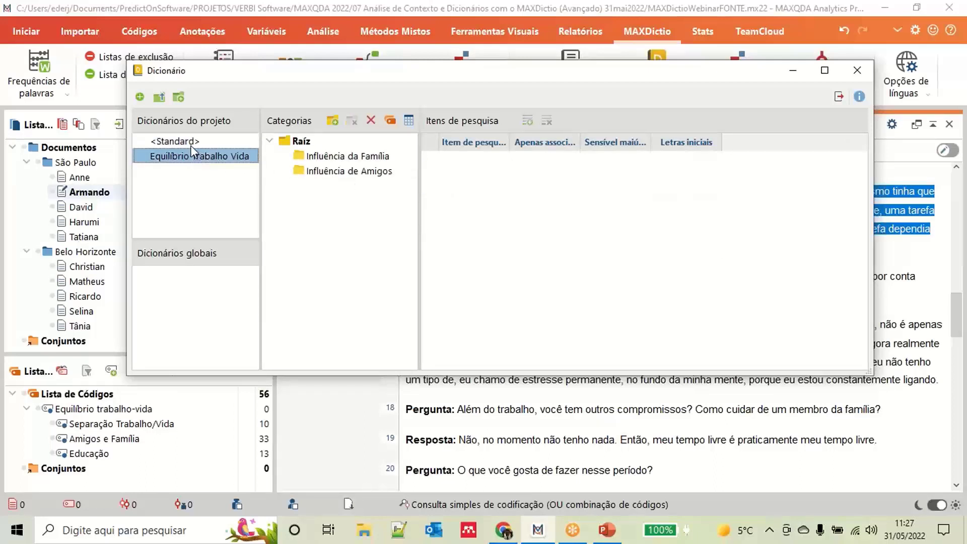
left_click(191, 145)
left_click(329, 158)
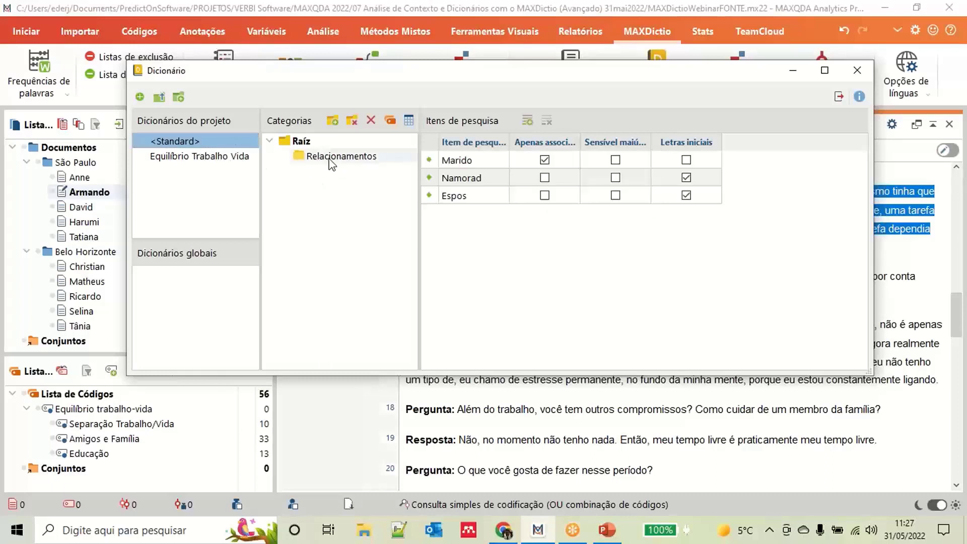
left_click(234, 157)
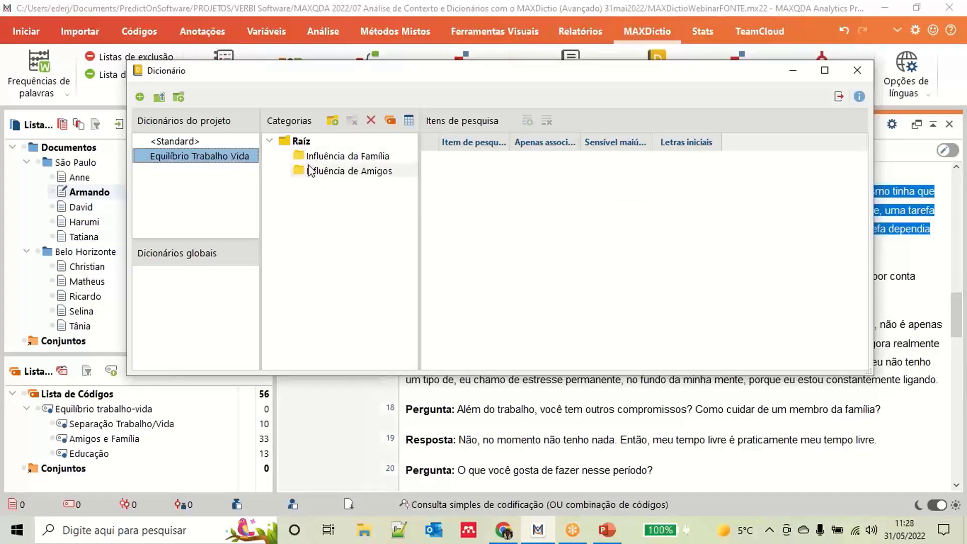
Step: Export the <Standard> dictionary to the Preparativos curso folder as the Excel file "Standard (1).xlsx"
left_click(211, 139)
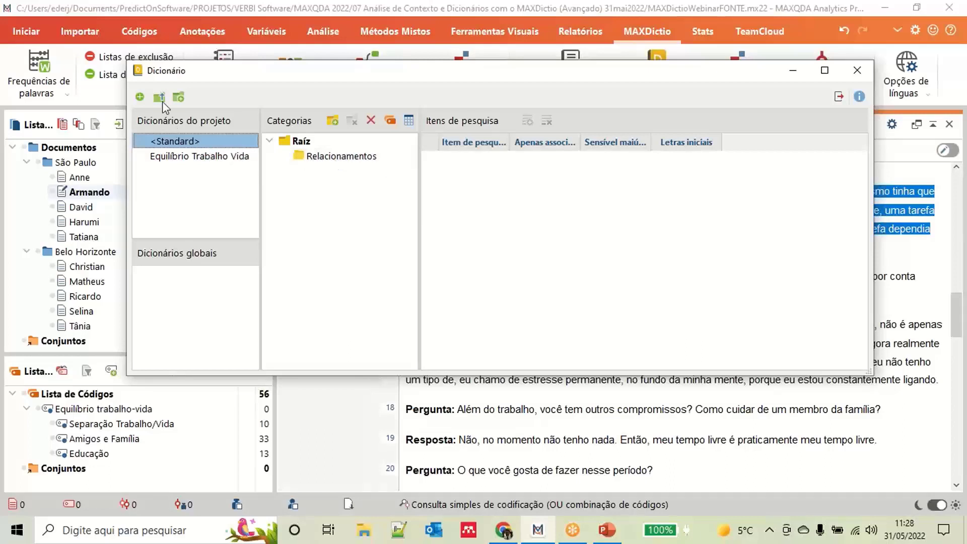
left_click(839, 98)
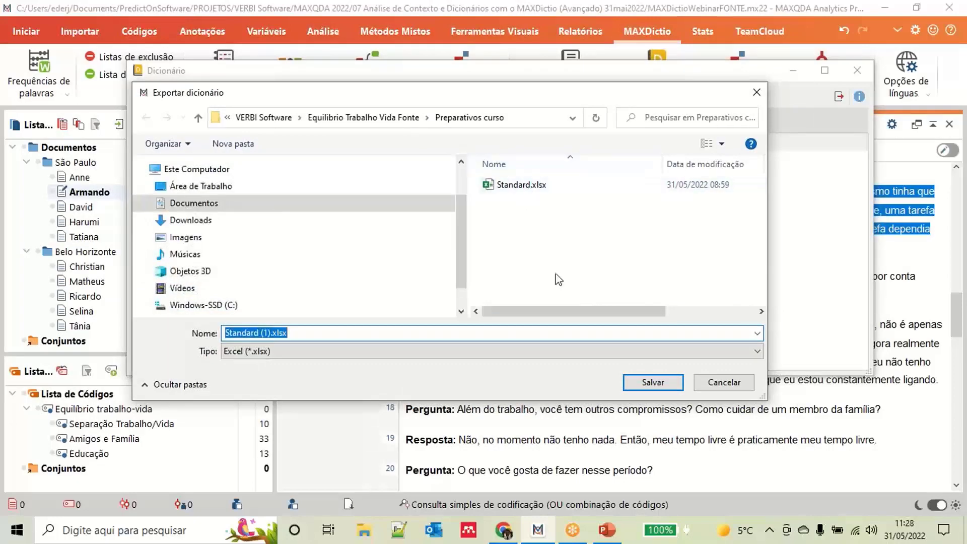
left_click(650, 384)
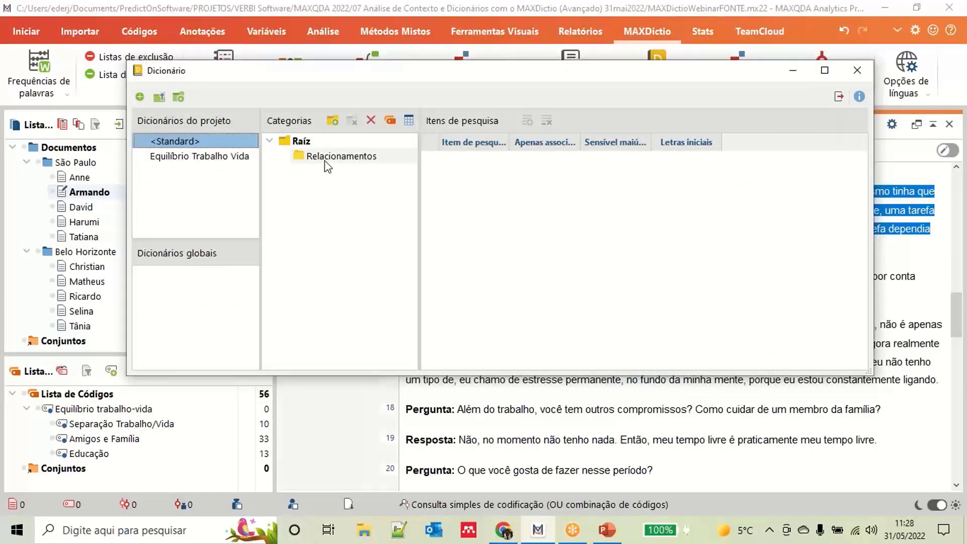
Step: Merge "Standard (1).xlsx" from Equilibrio Trabalho Vida Fonte > Preparativos curso into the Equilíbrio Trabalho Vida dictionary
left_click(187, 157)
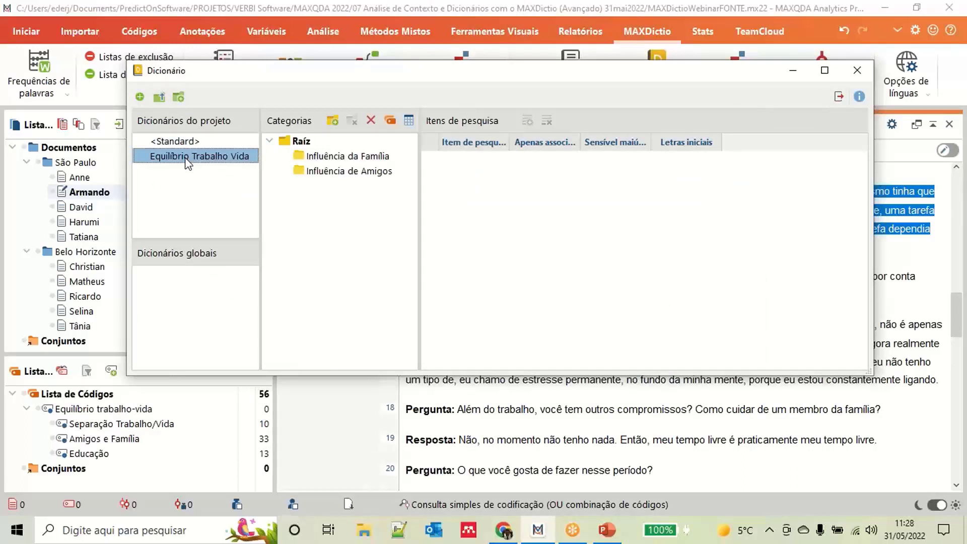
left_click(182, 98)
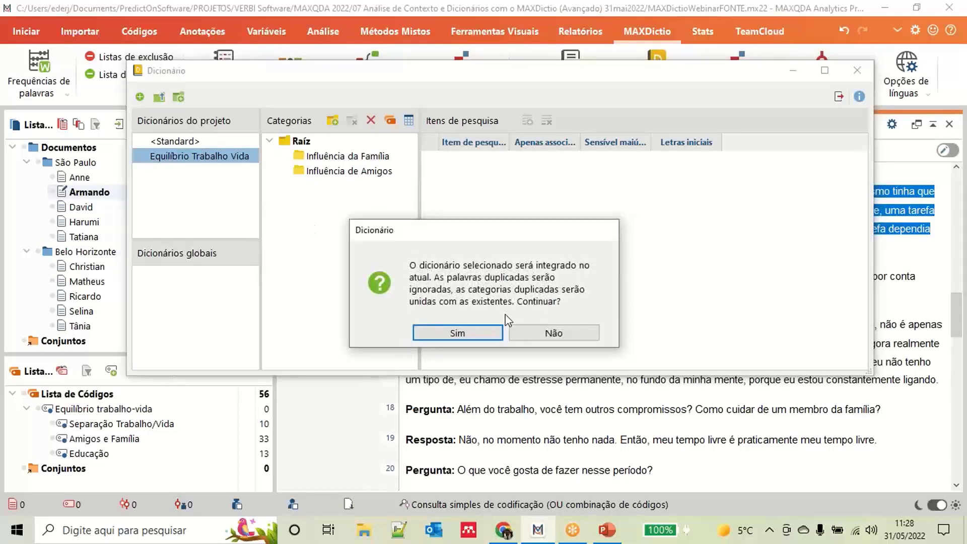
left_click(492, 335)
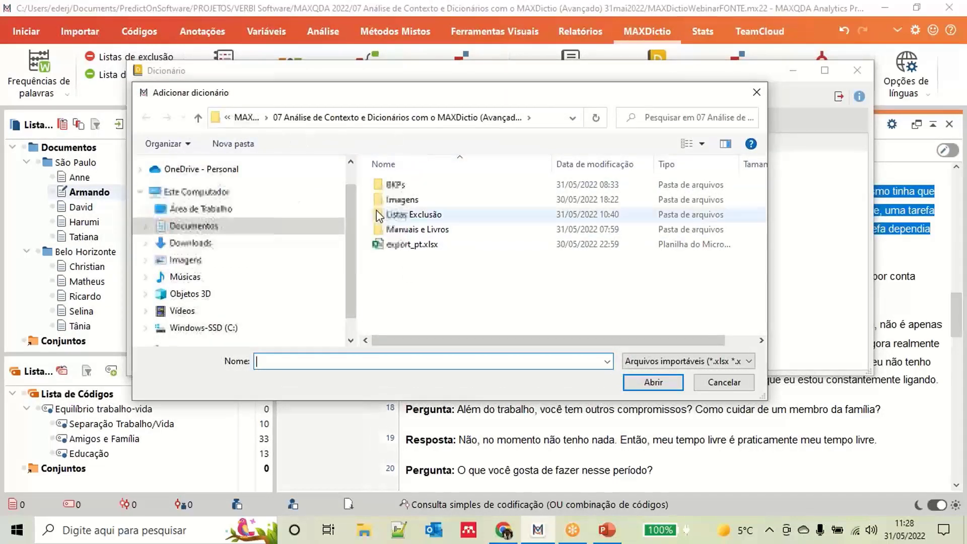
left_click(731, 386)
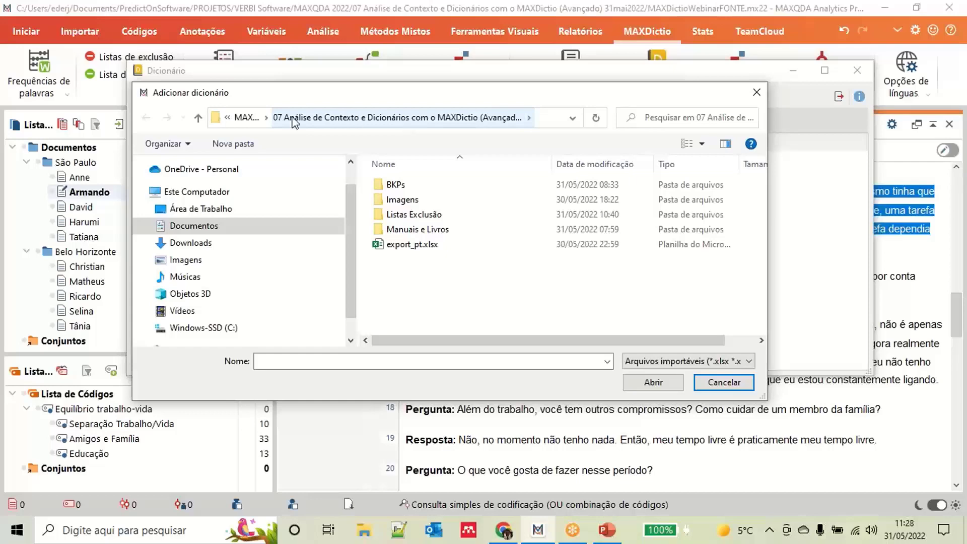
left_click(199, 118)
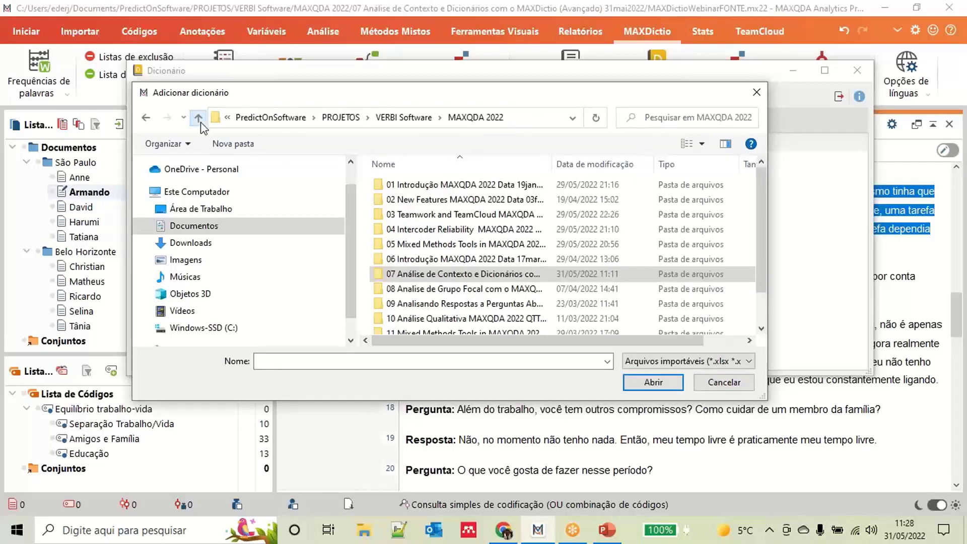
double_click(466, 274)
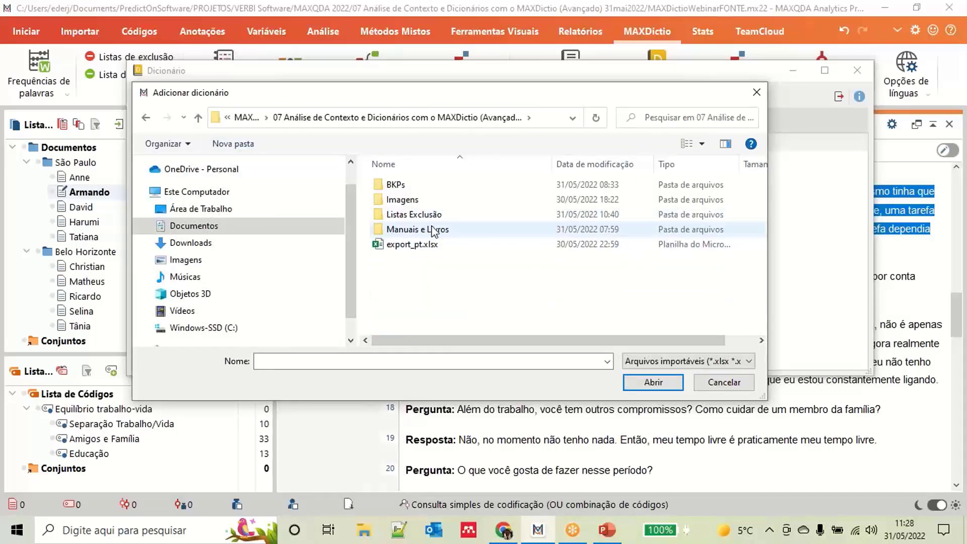
left_click(198, 118)
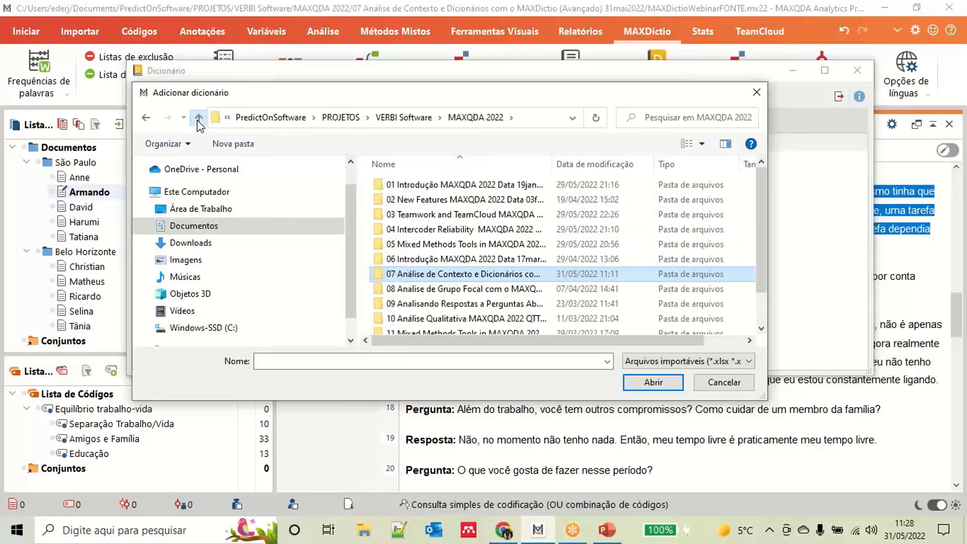
left_click(198, 119)
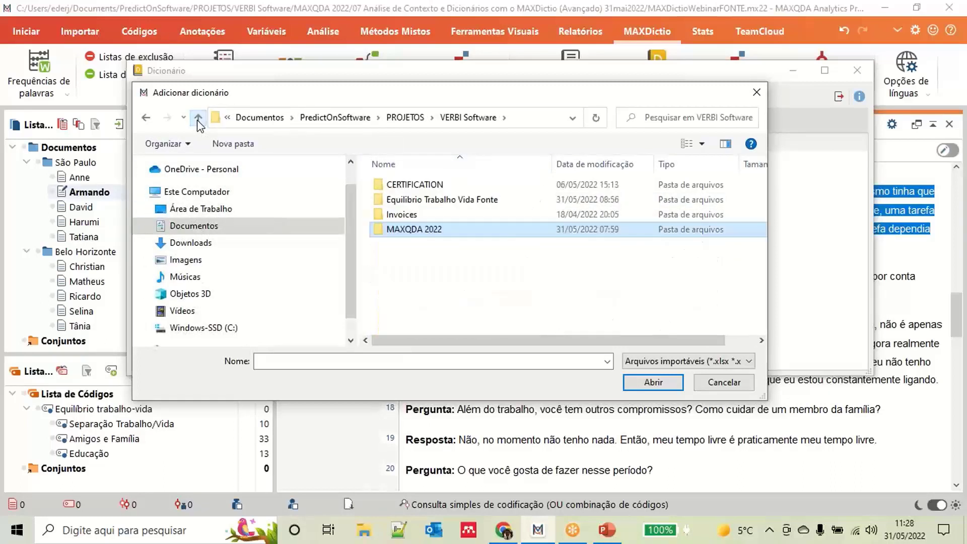
double_click(476, 200)
double_click(452, 204)
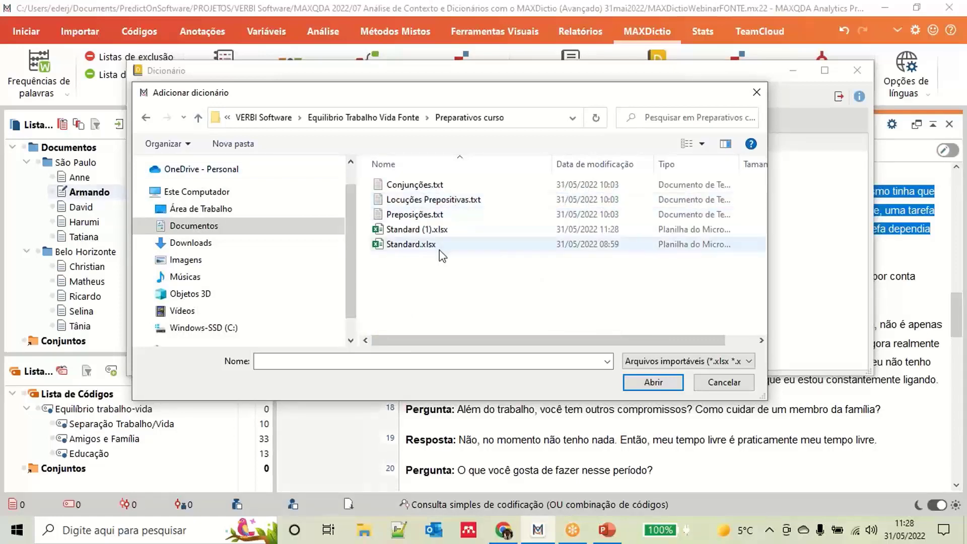
left_click(438, 232)
left_click(663, 379)
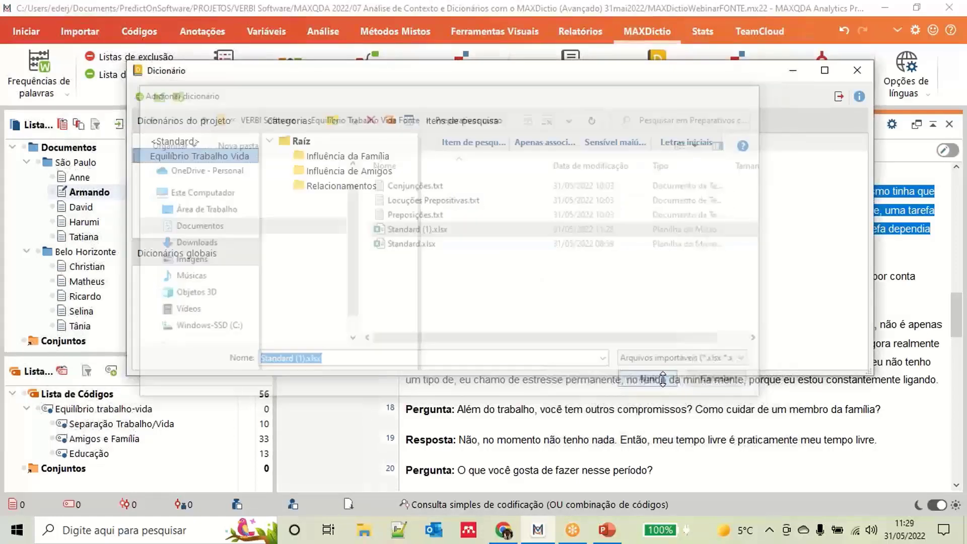
Step: Review the search items of Influência da Família, Influência de Amigos and Relacionamentos in the merged dictionary
left_click(346, 187)
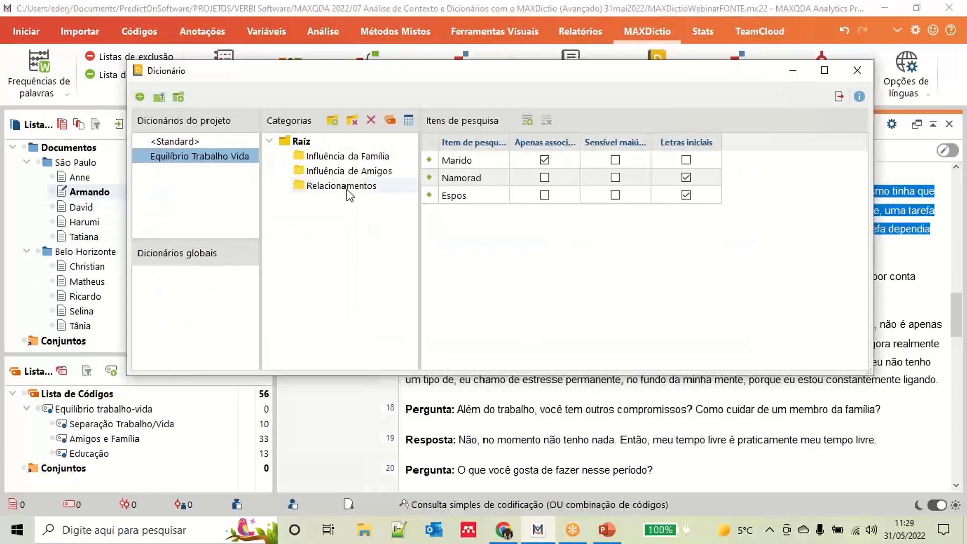
left_click(348, 173)
left_click(350, 157)
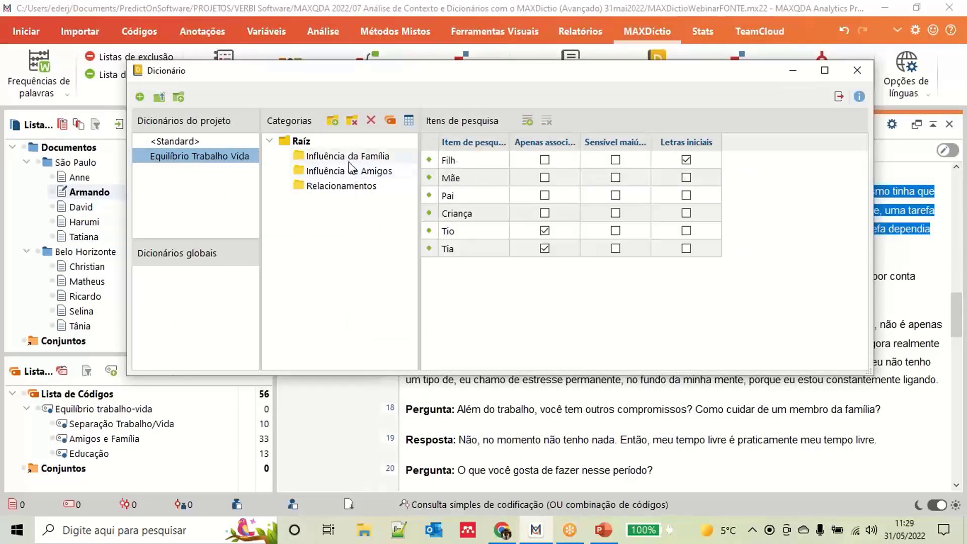
left_click(353, 173)
left_click(356, 186)
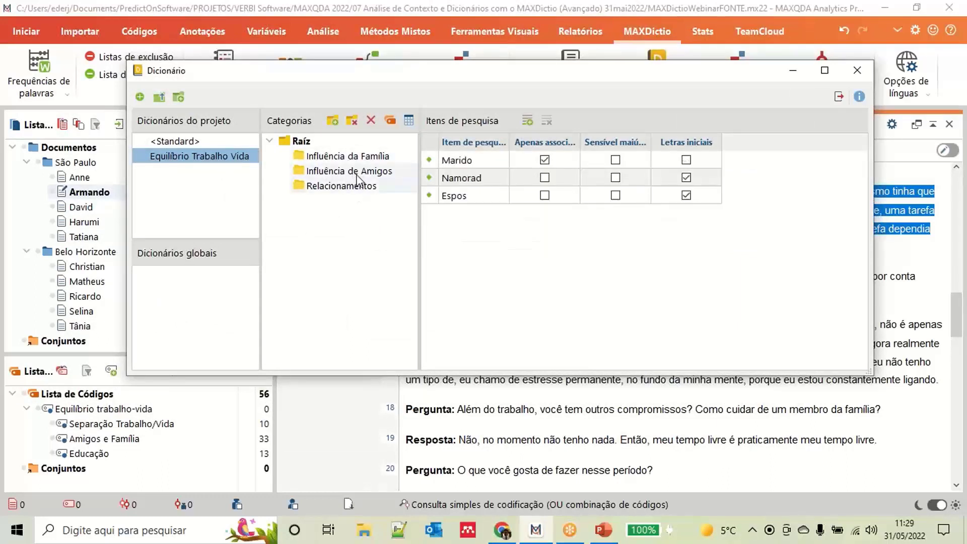
left_click(357, 173)
left_click(357, 158)
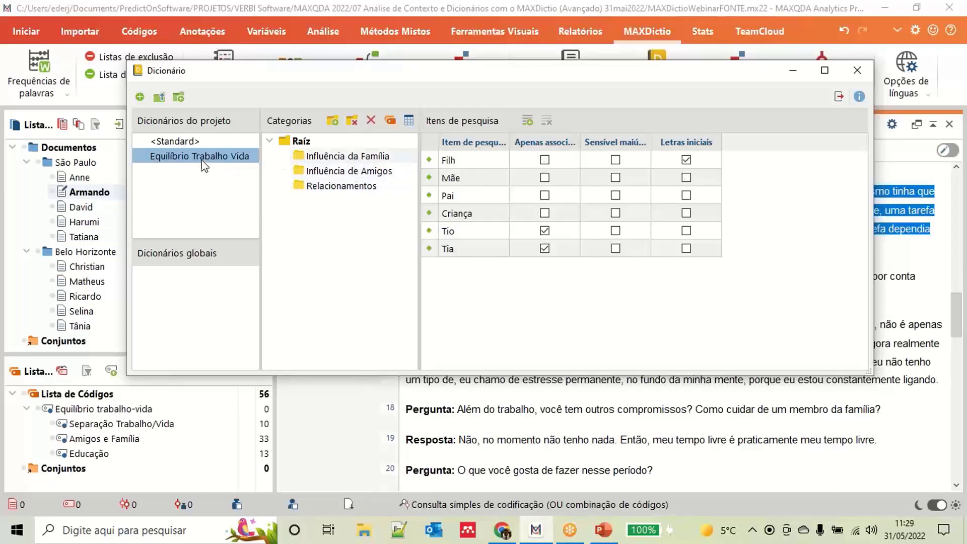
left_click(325, 172)
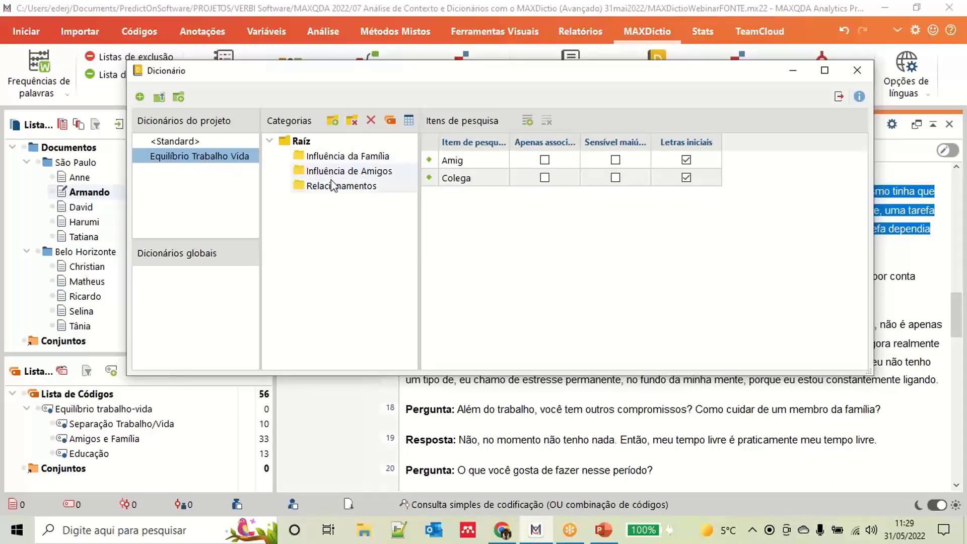
left_click(333, 188)
Step: Delete the <Standard> dictionary from the project and display the Relacionamentos search items of the remaining dictionary
left_click(206, 143)
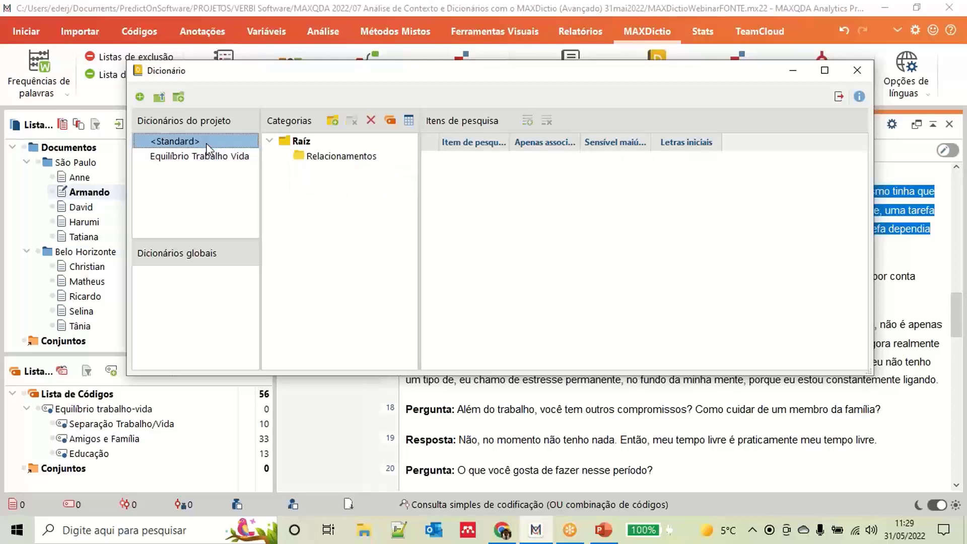
right_click(206, 143)
left_click(258, 239)
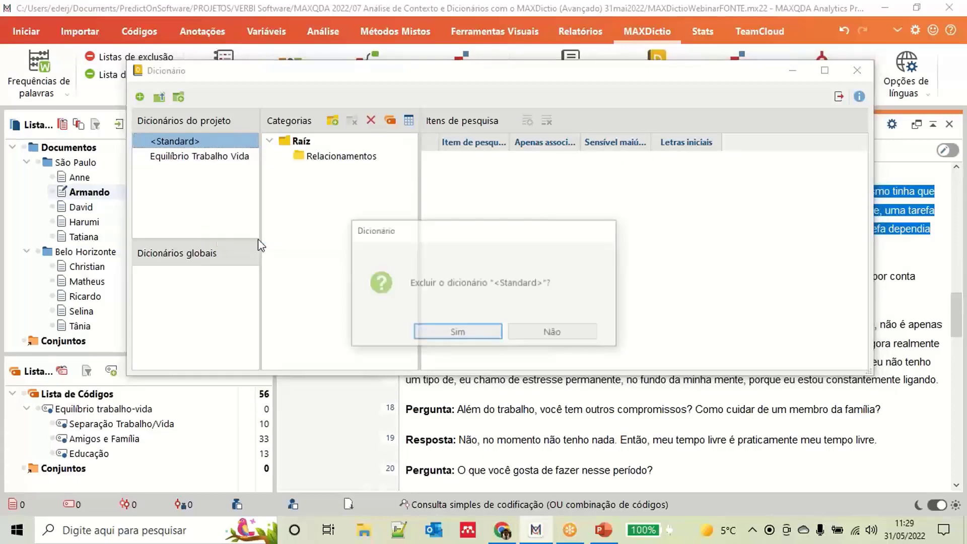
left_click(480, 333)
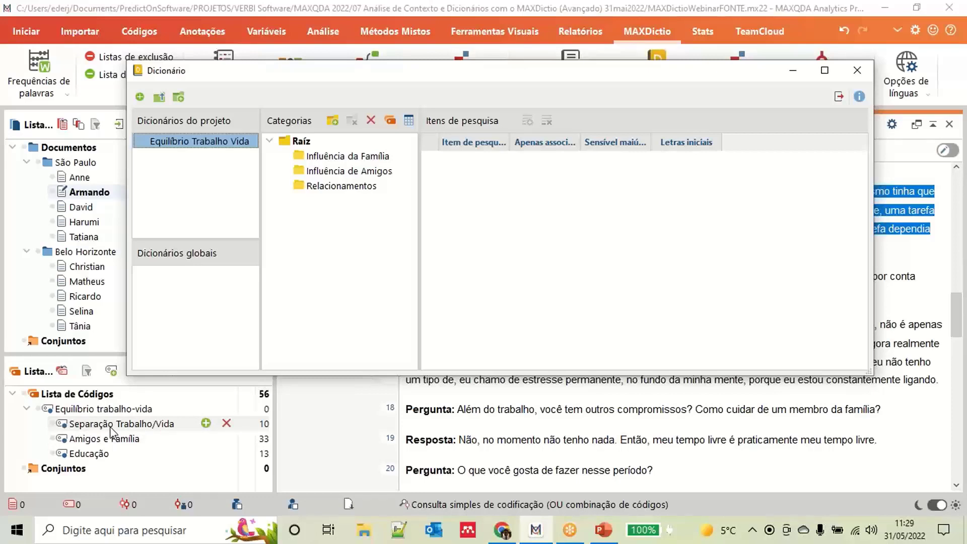
left_click(325, 190)
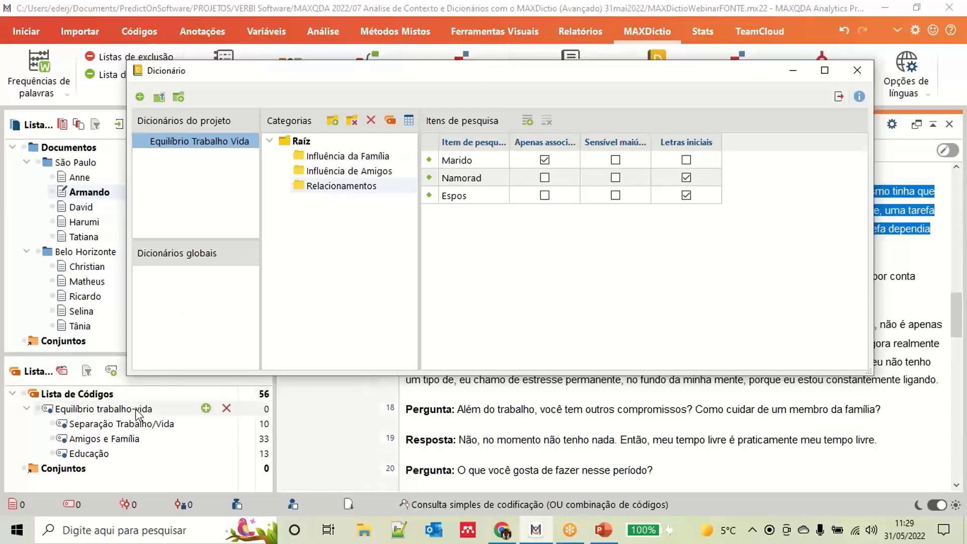
Step: Turn the code Separação Trabalho/Vida into a dictionary category and give it the search item "Trabalho" with exact matches only
left_click(135, 427)
left_click_drag(135, 425, 334, 156)
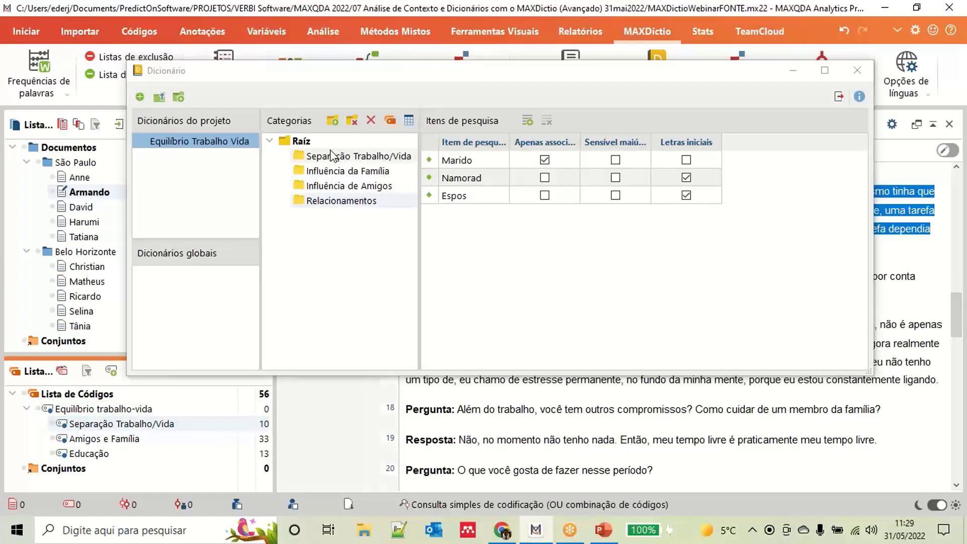
left_click(527, 123)
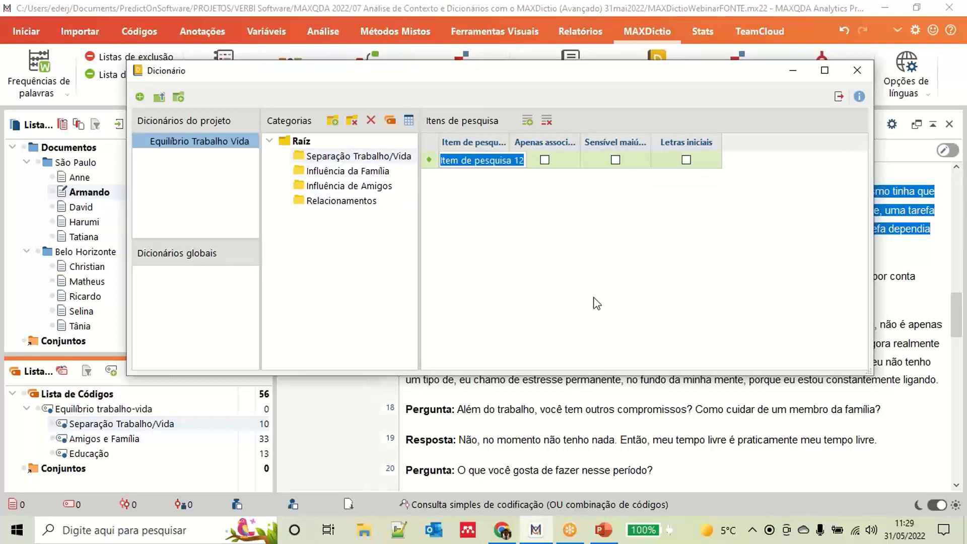
type("Tr")
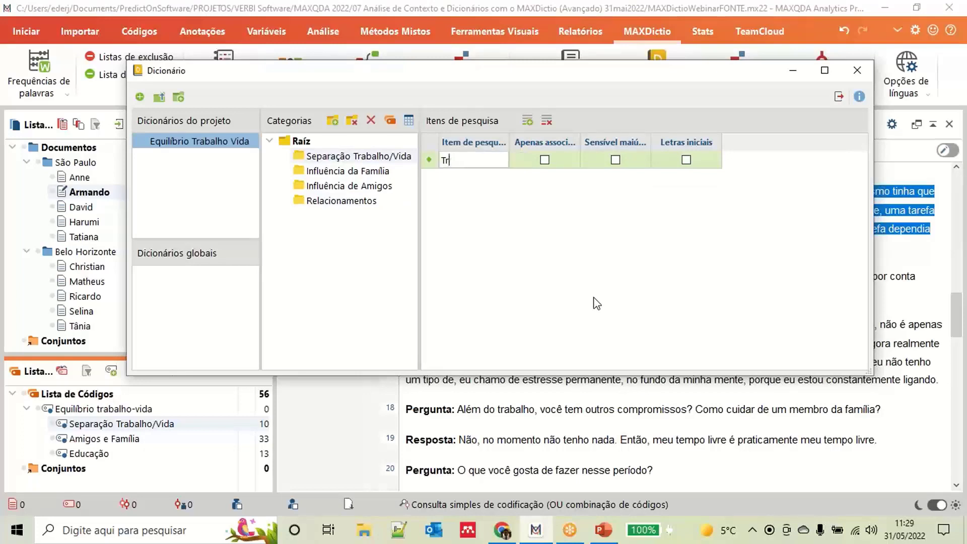
type("abalho")
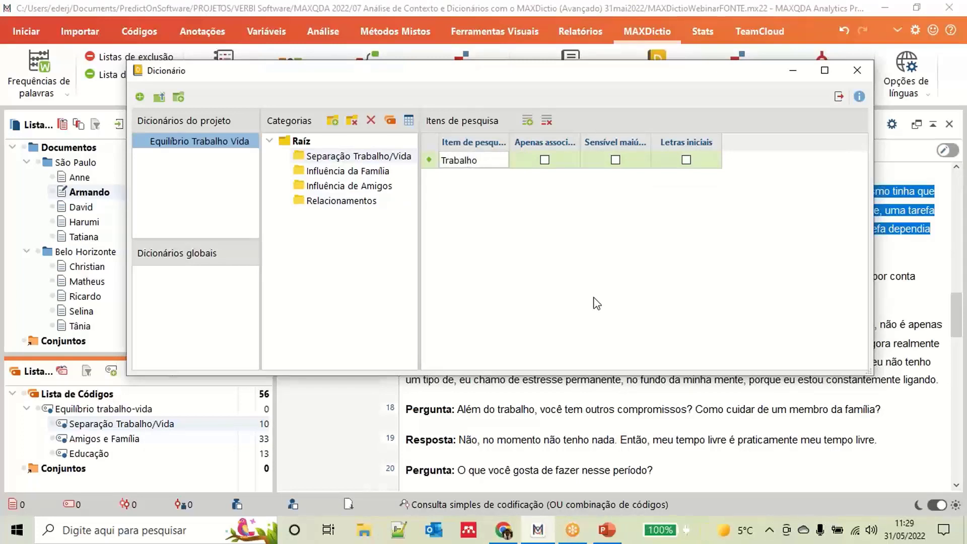
key("Return")
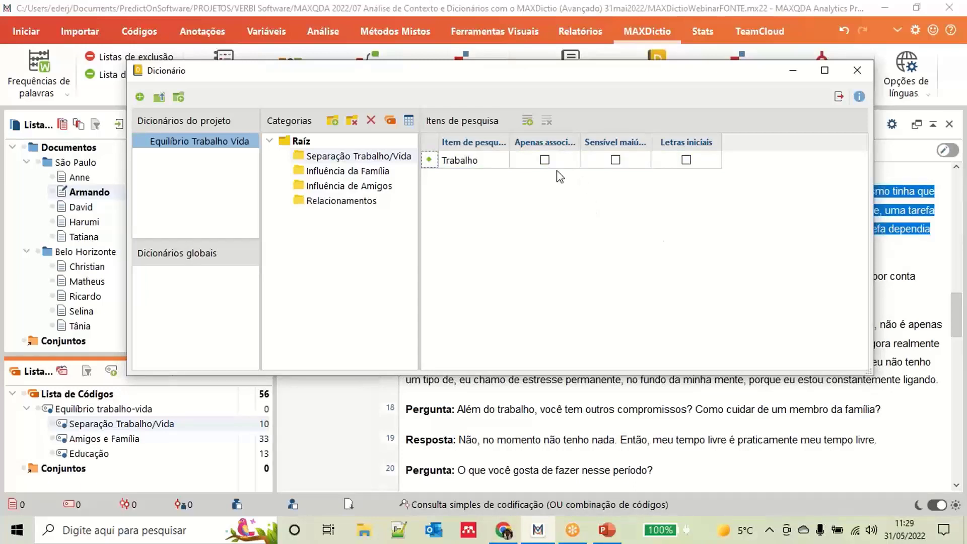
left_click(548, 160)
left_click_drag(580, 141, 636, 141)
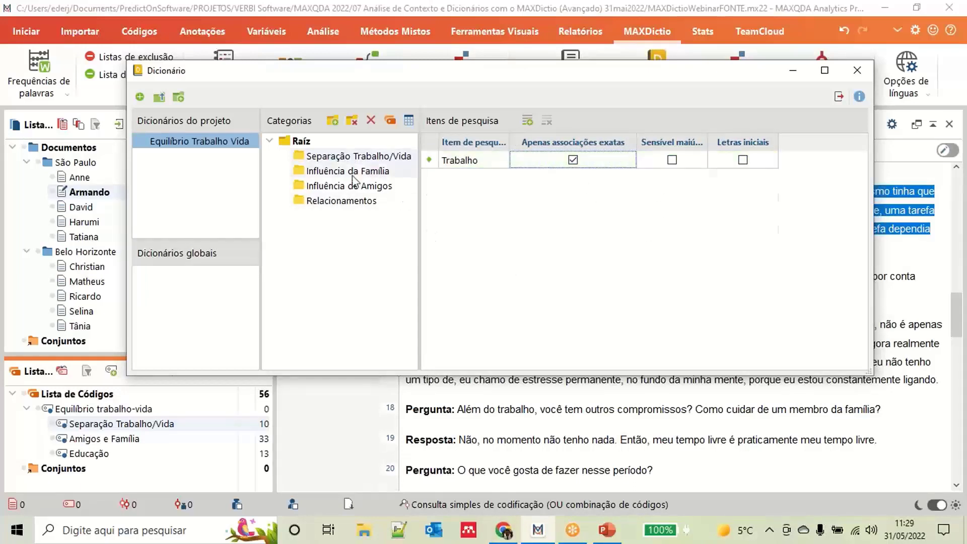
left_click(376, 170)
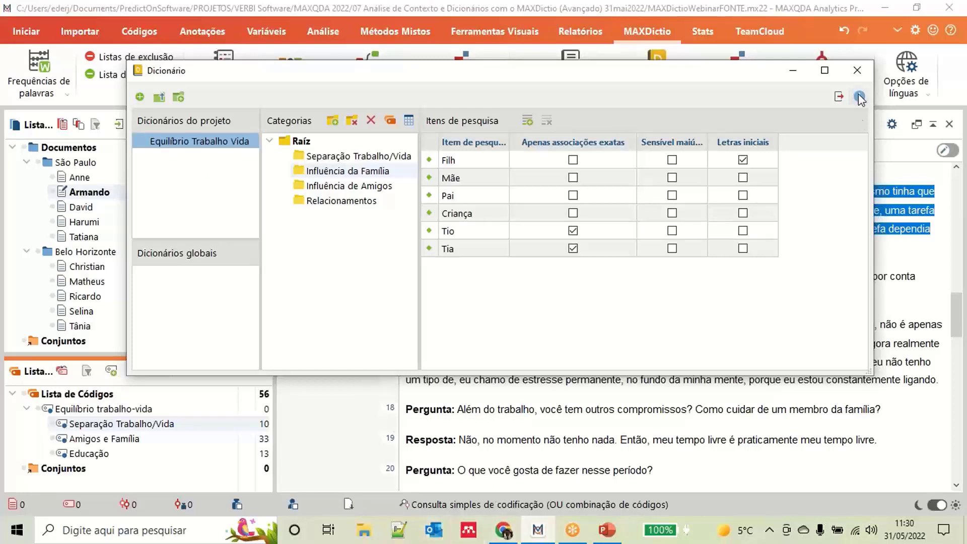
Step: Minimize MAXQDA and check the contents of the Dictionary folder from the desktop
left_click(794, 71)
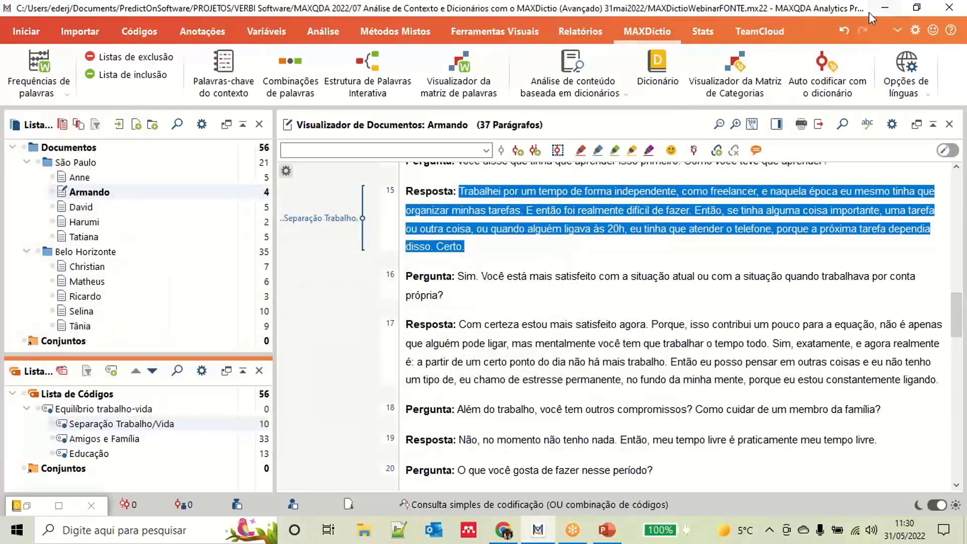
left_click(885, 8)
left_click(885, 11)
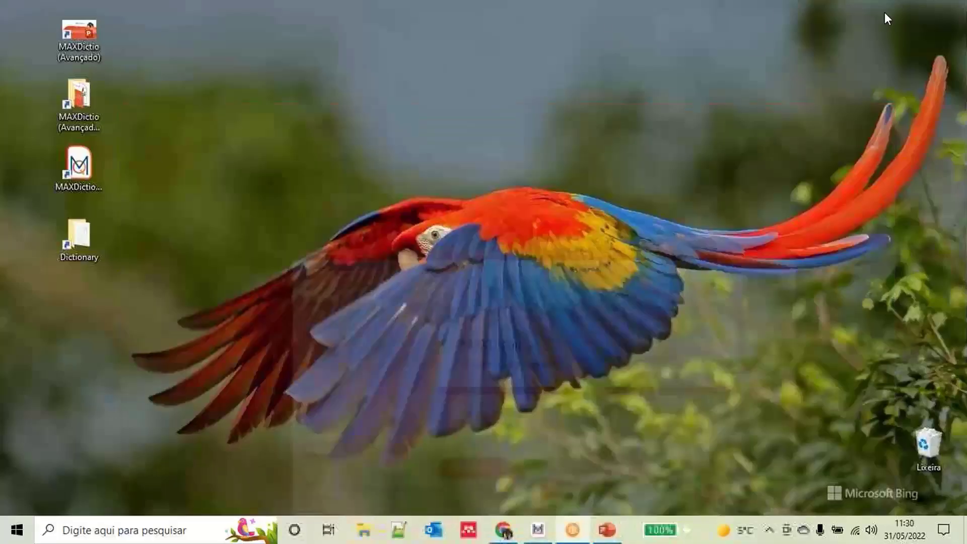
double_click(82, 242)
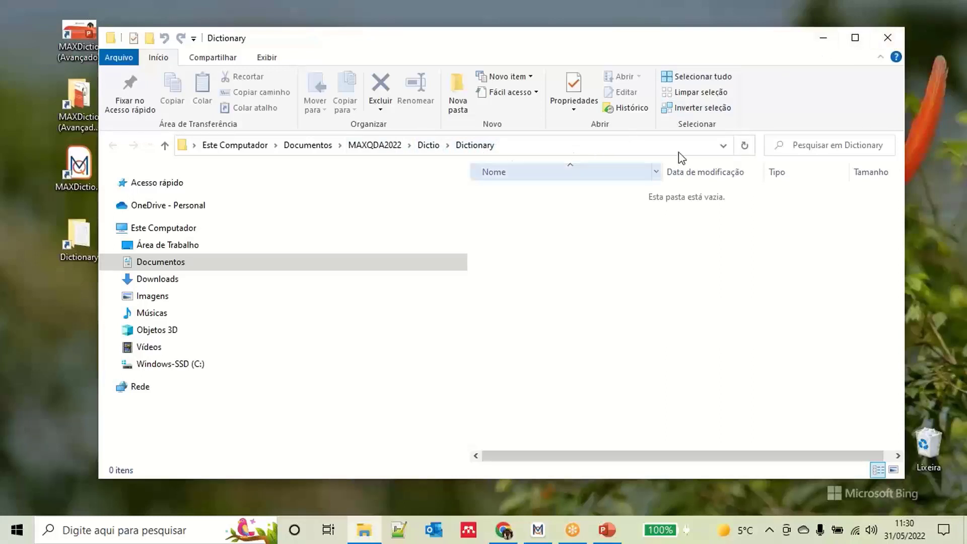
left_click(824, 39)
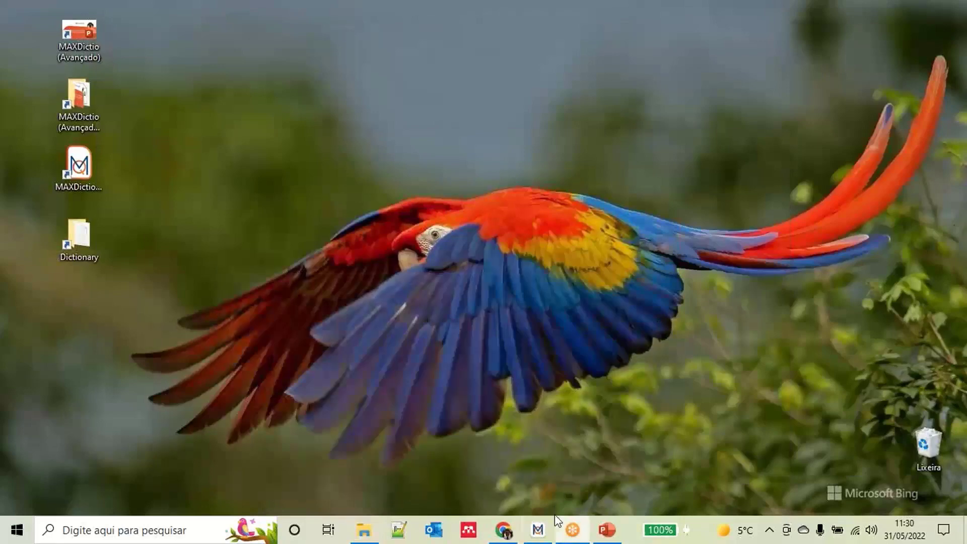
Step: Return to MAXQDA and copy the project dictionary Equilíbrio Trabalho Vida into the global dictionaries
left_click(538, 530)
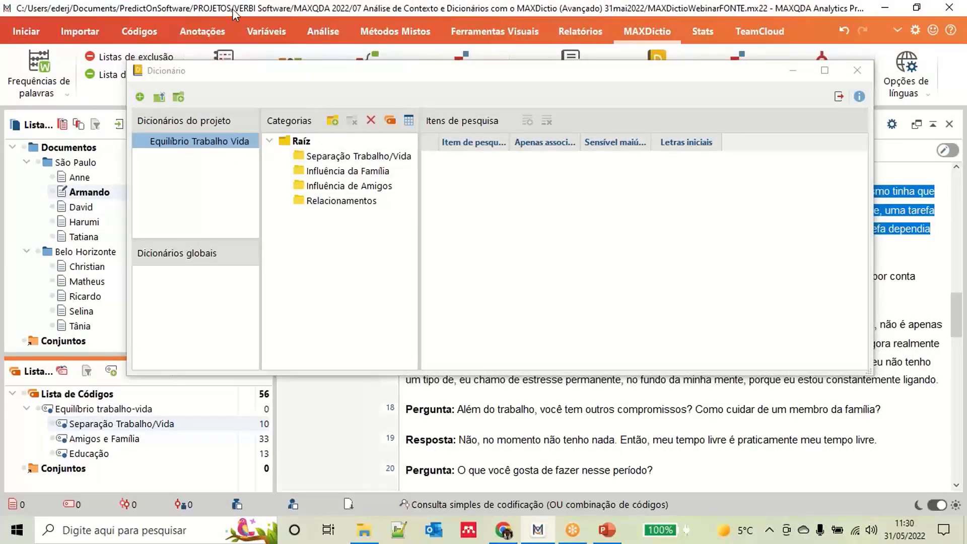
left_click_drag(208, 147, 207, 289)
key("Return")
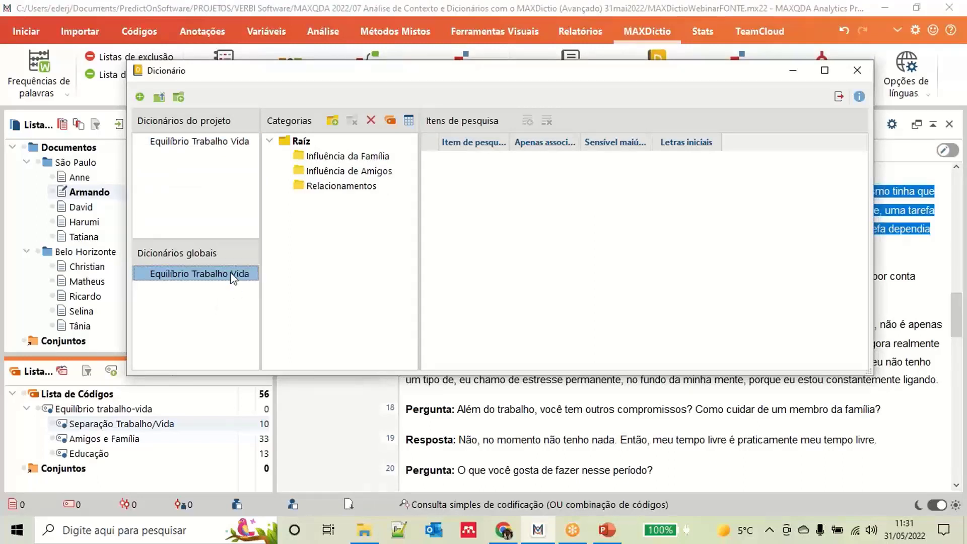
Step: Open Equilíbrio Trabalho Vida.txt from the Dictionary folder in Notepad, examine its entries and close it
left_click(364, 530)
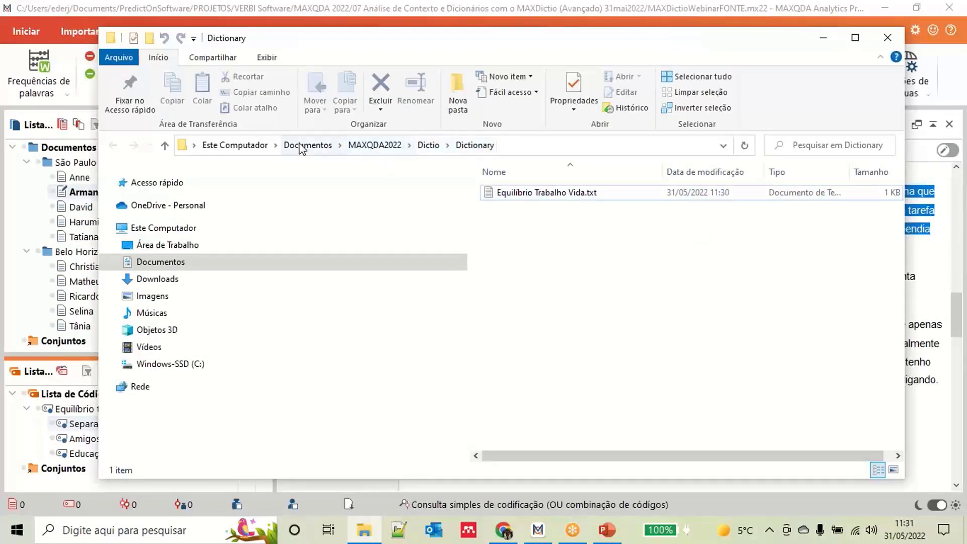
double_click(548, 195)
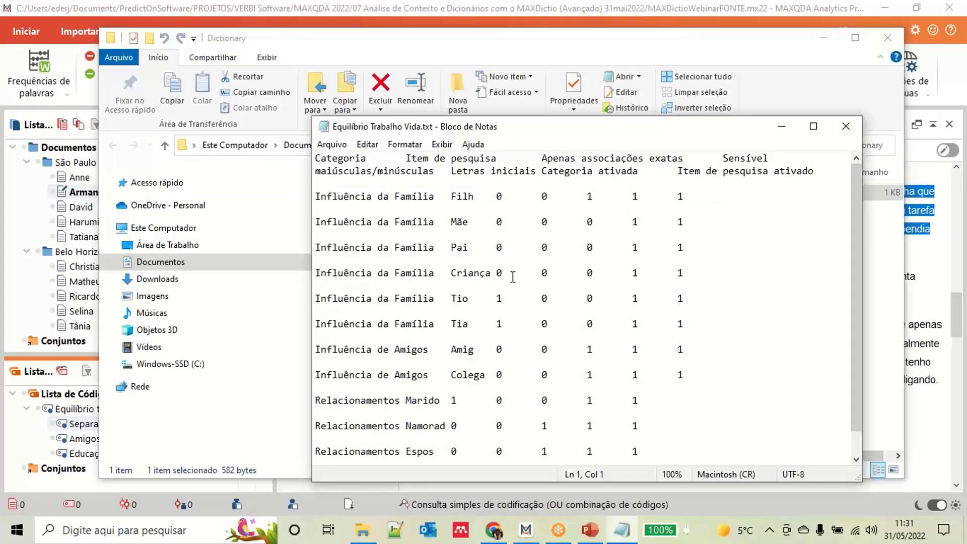
scroll(462, 303, "down", 1)
scroll(535, 323, "up", 1)
left_click(849, 128)
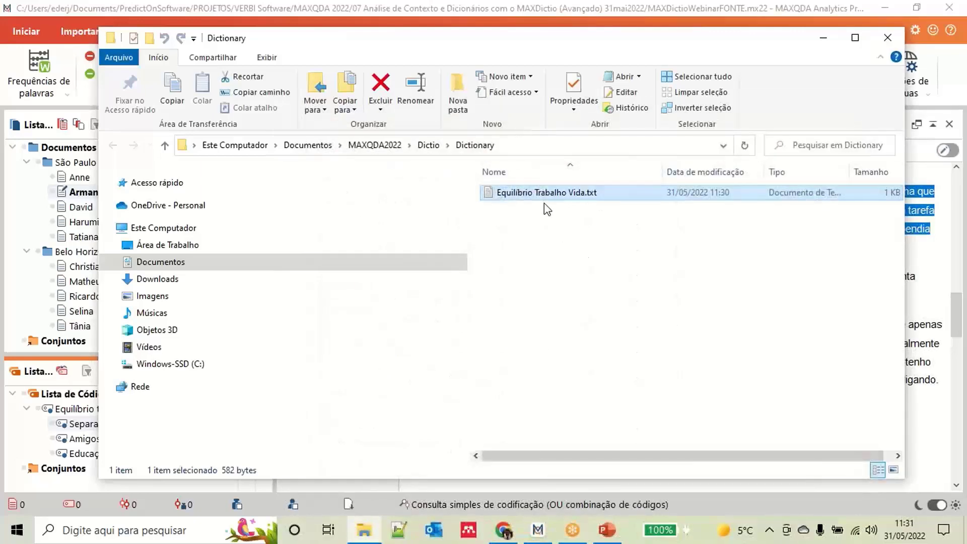
Step: Back in MAXQDA, delete the search item "Tia" from Influência da Família in the global Equilíbrio Trabalho Vida dictionary
left_click(538, 530)
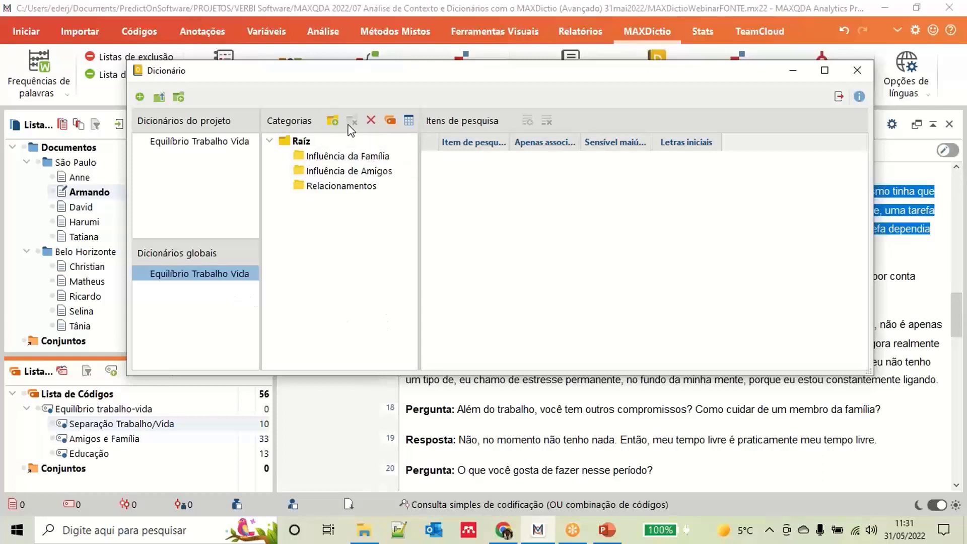
left_click(373, 157)
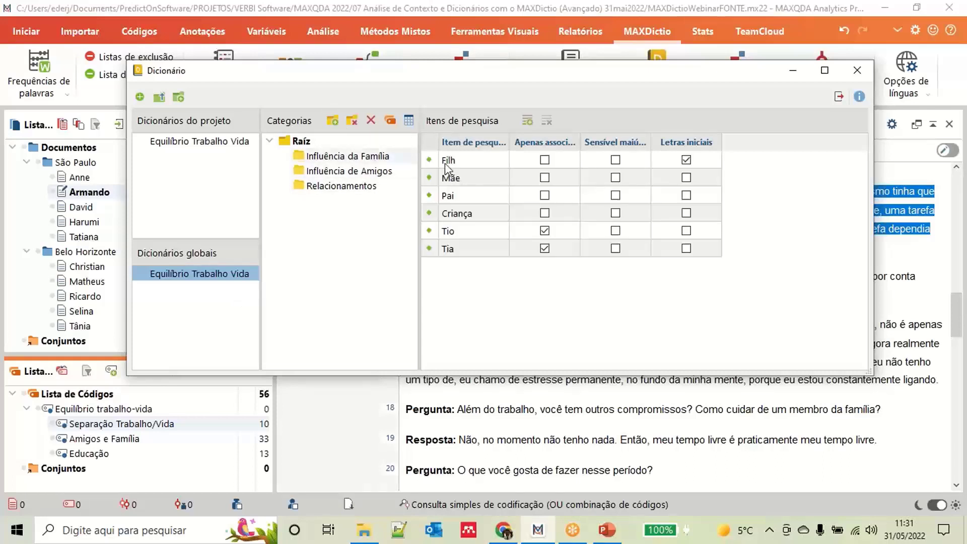
left_click(474, 249)
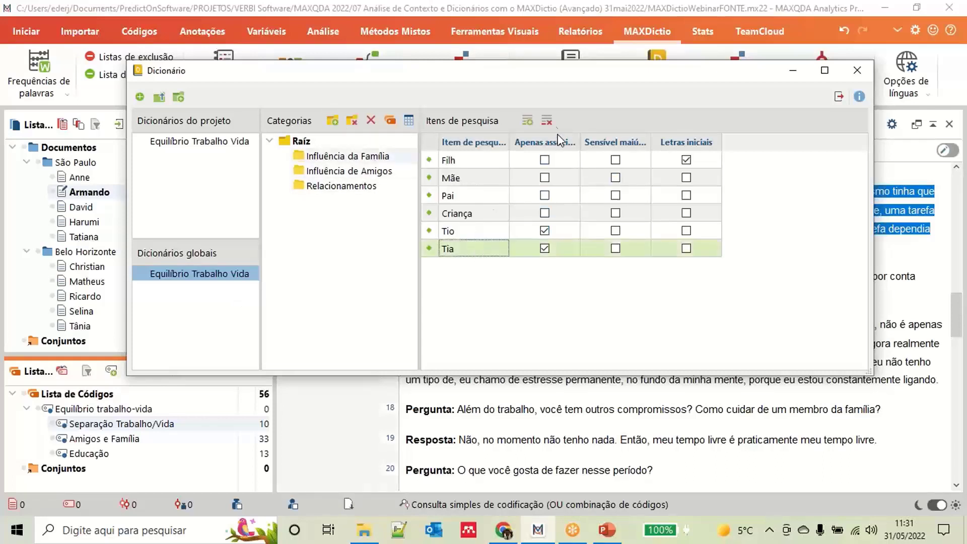
left_click(547, 121)
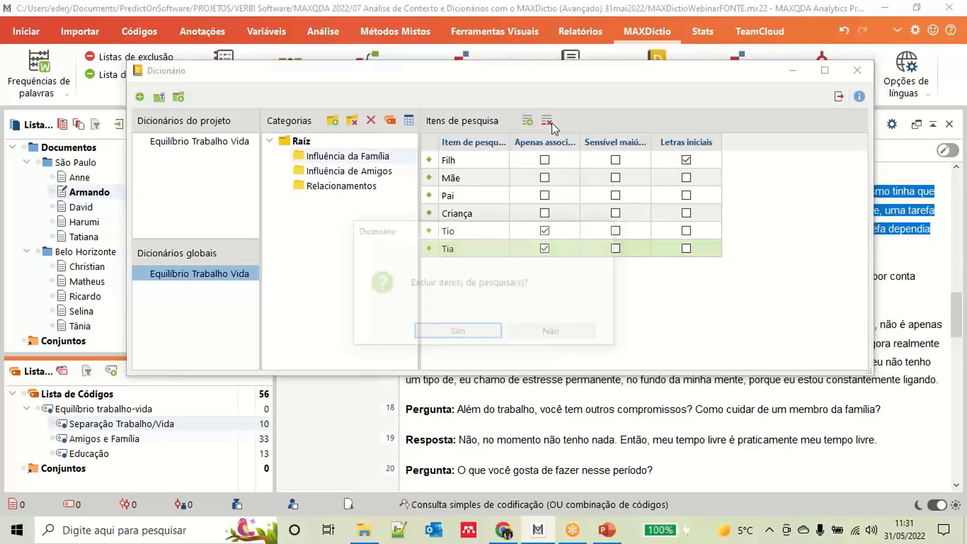
left_click(470, 331)
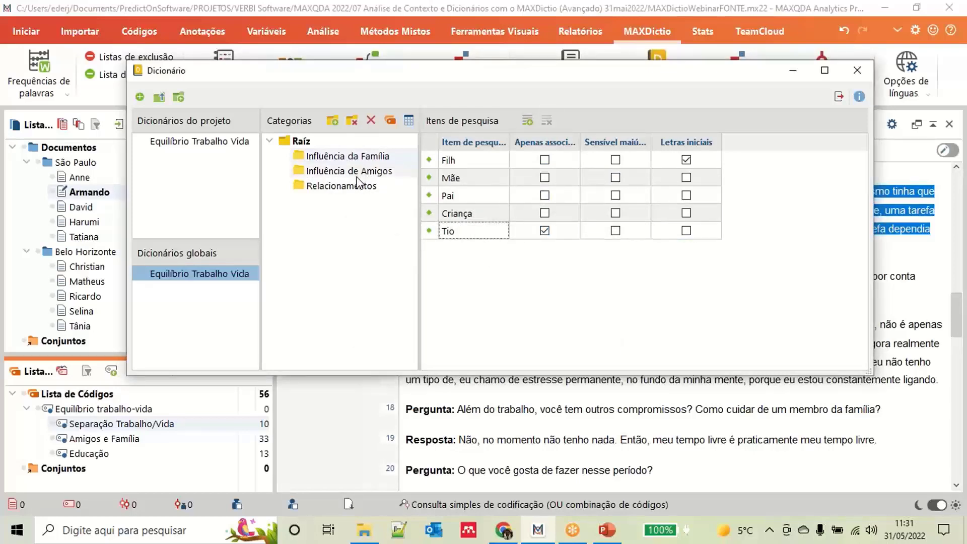
Step: Delete the Separação Trabalho/Vida category from the project dictionary Equilíbrio Trabalho Vida
left_click(332, 187)
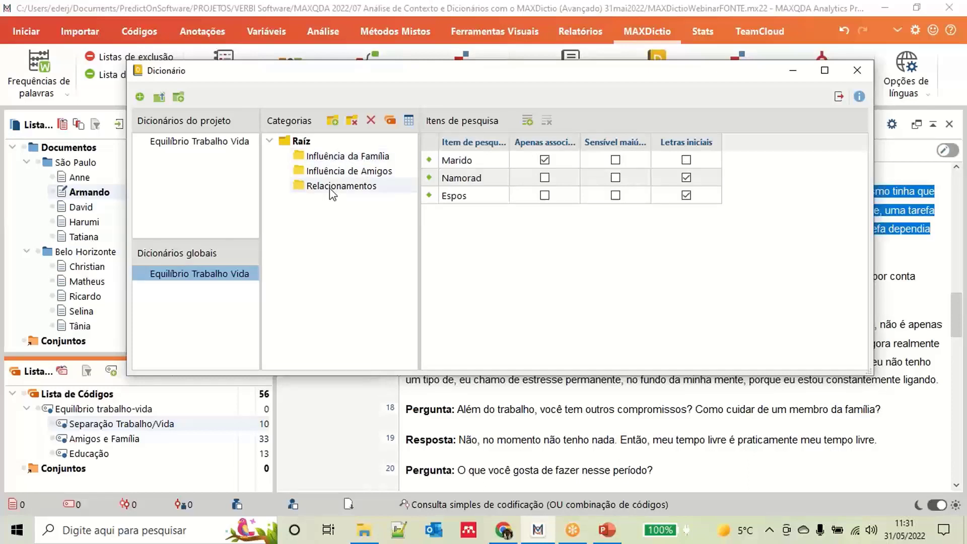
left_click(233, 142)
left_click(367, 201)
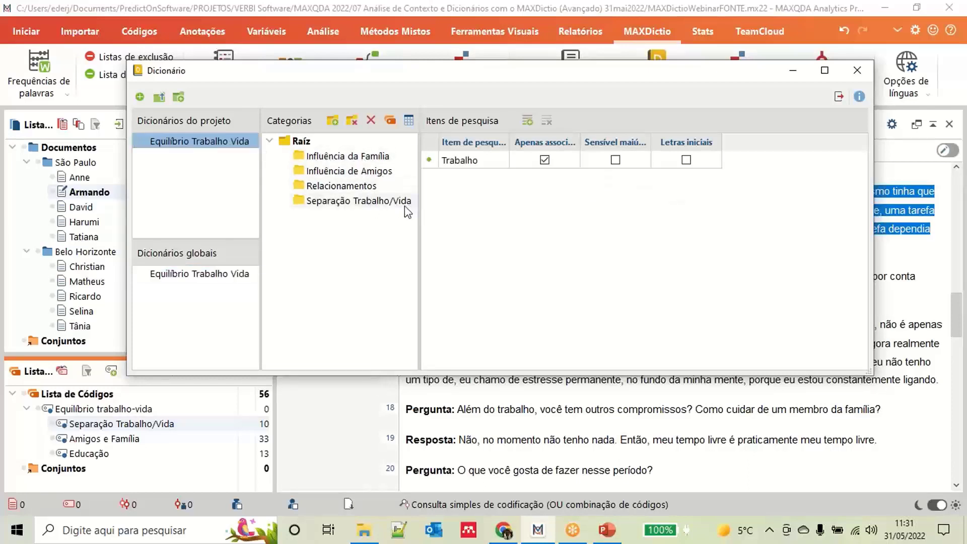
left_click(354, 124)
left_click(471, 335)
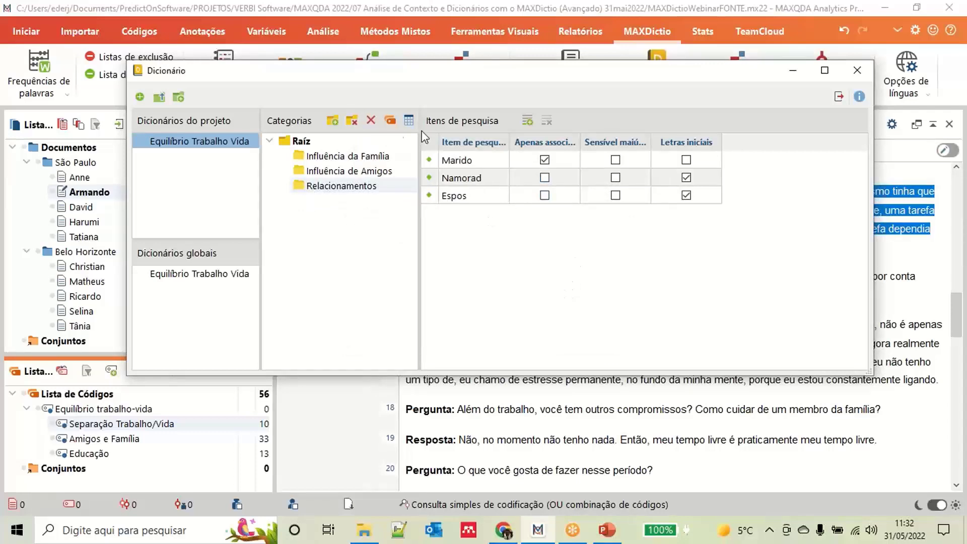
Step: Inspect the project dictionary's categories in a widened table view and return to the tree view
left_click(409, 121)
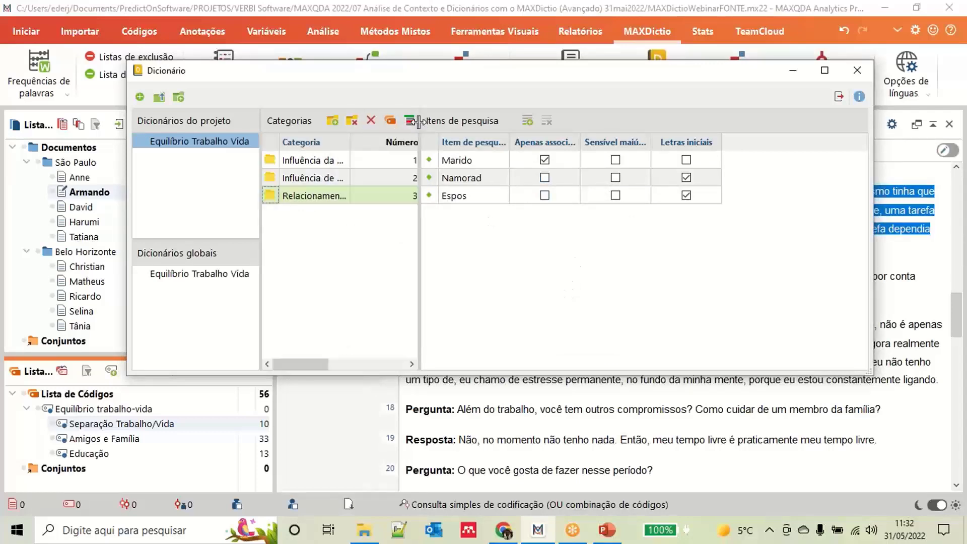
left_click_drag(419, 121, 660, 150)
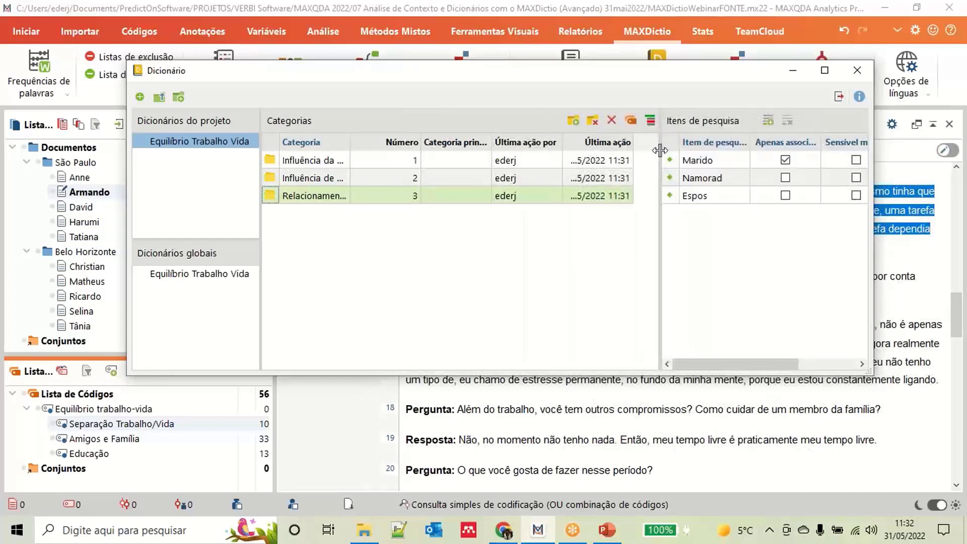
left_click(651, 121)
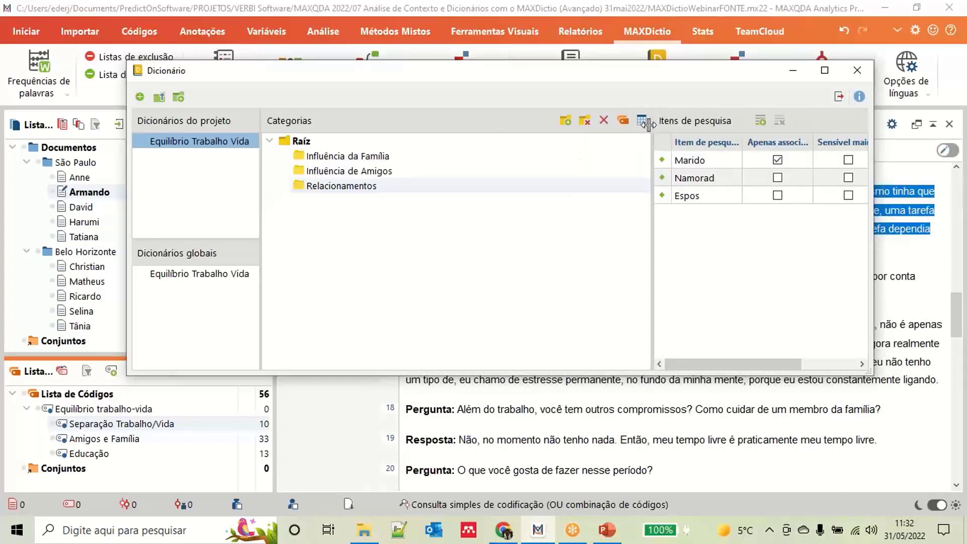
left_click_drag(649, 123, 526, 132)
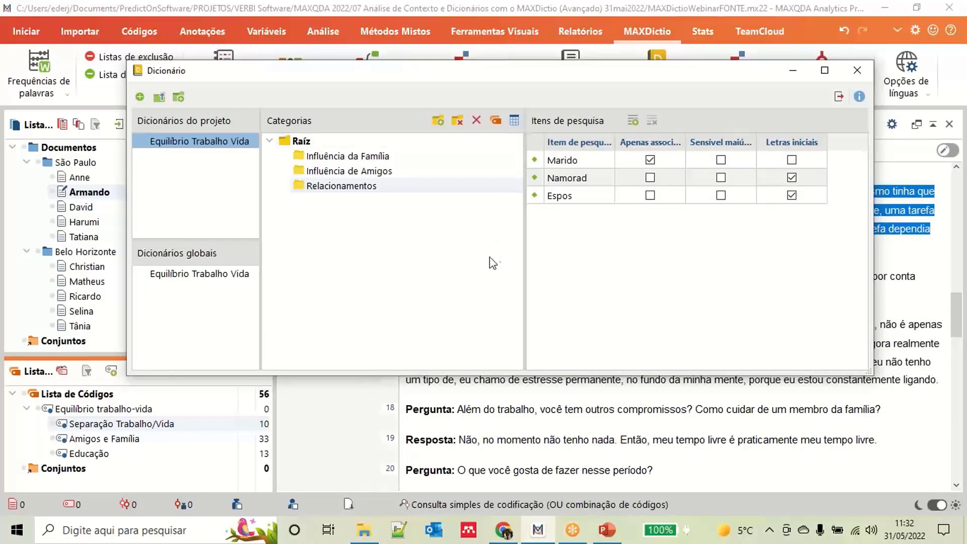
Step: Review the categories of the global Equilíbrio Trabalho Vida dictionary and their search items, switching briefly to the project dictionary
left_click(201, 274)
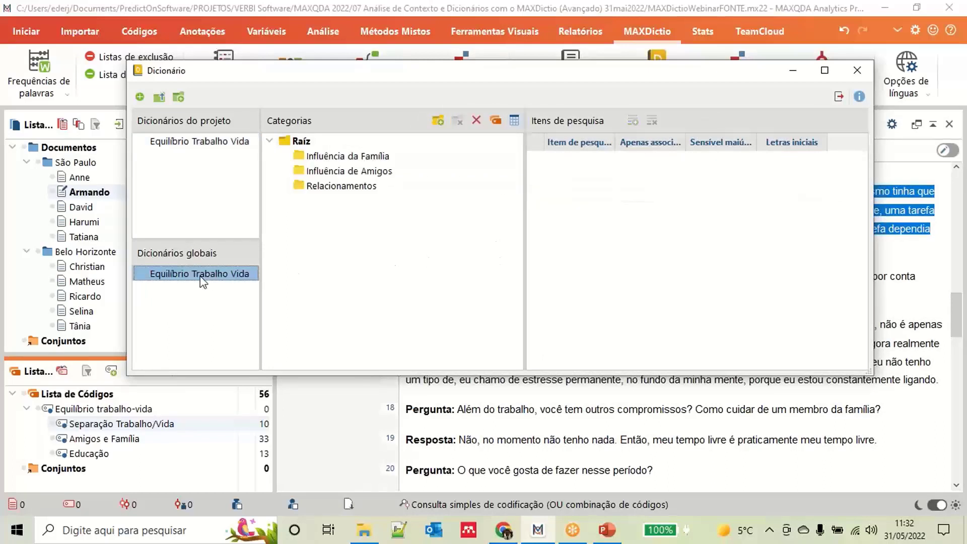
left_click(362, 191)
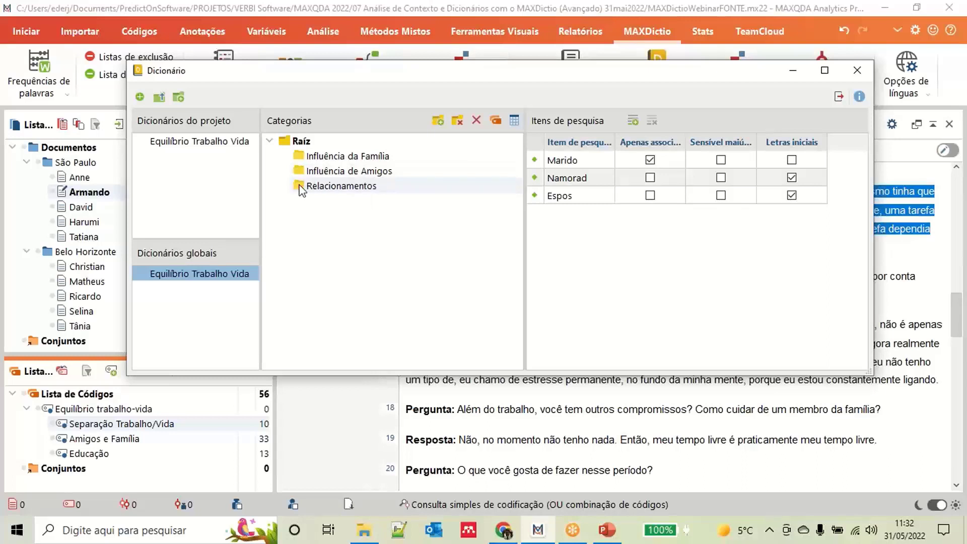
left_click(216, 138)
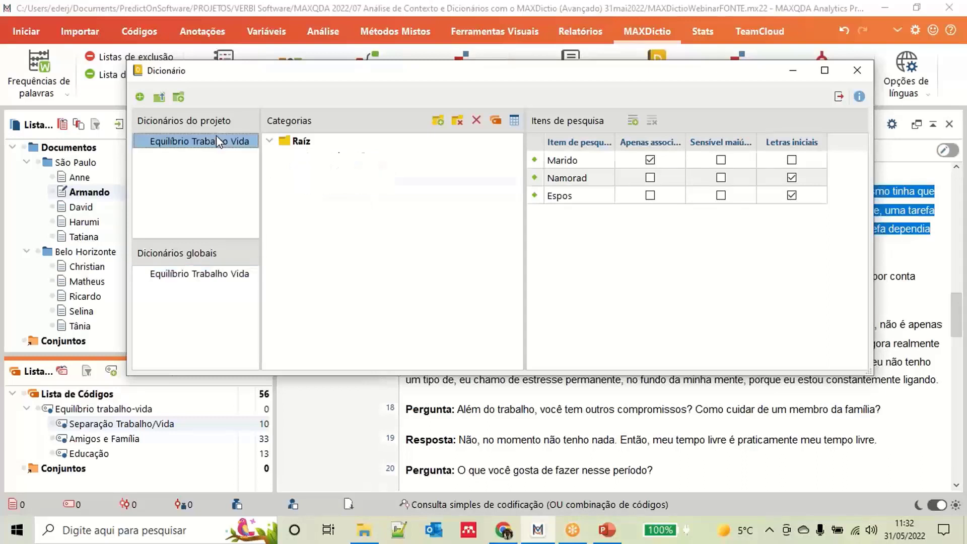
left_click(196, 281)
left_click(323, 192)
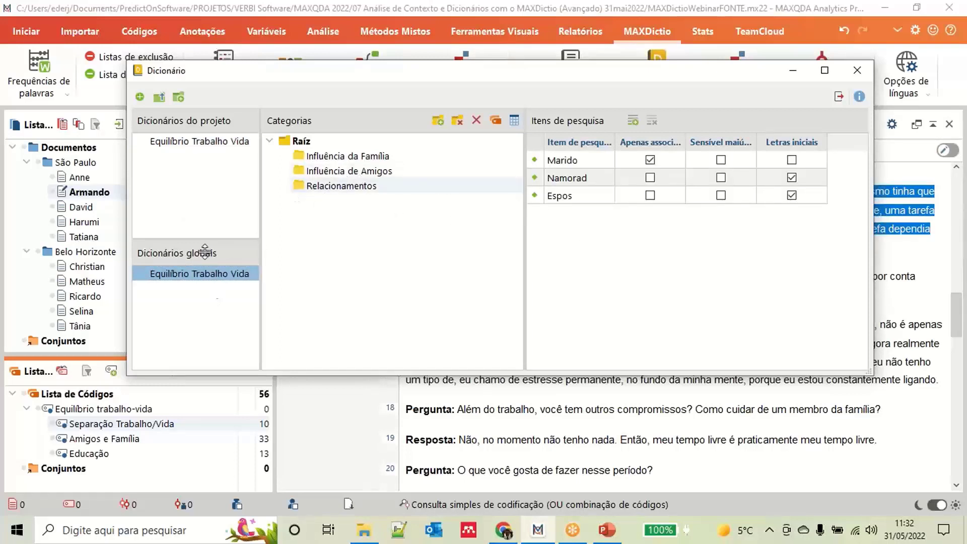
double_click(301, 187)
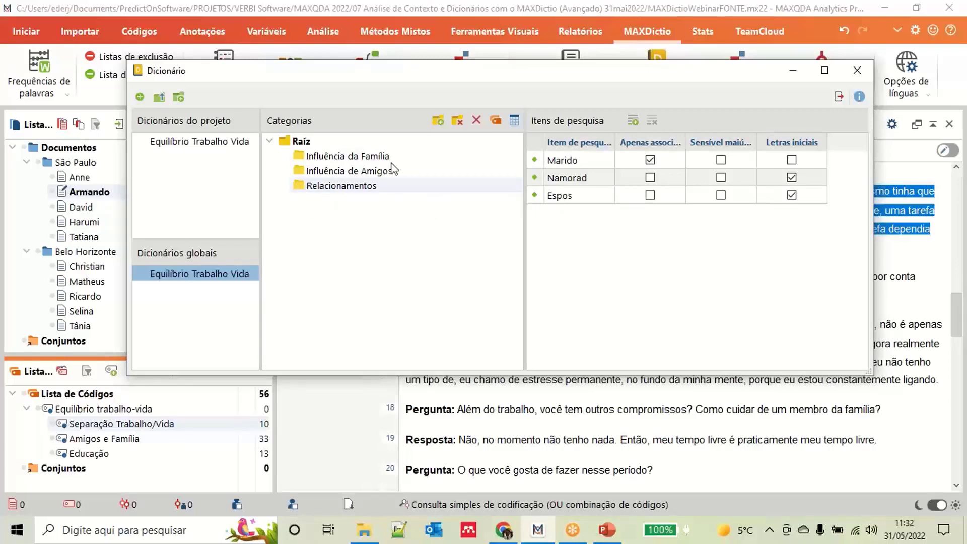
left_click(360, 160)
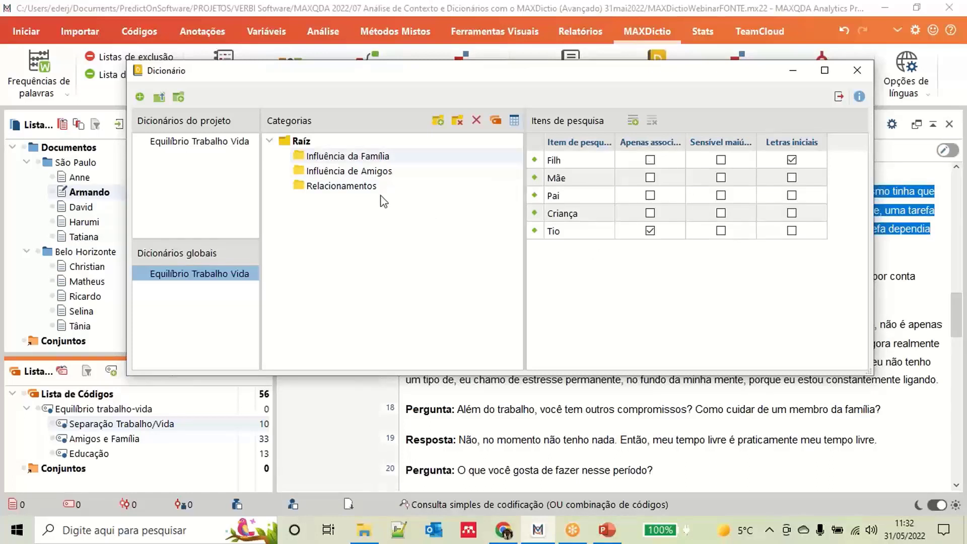
left_click(371, 172)
left_click(354, 190)
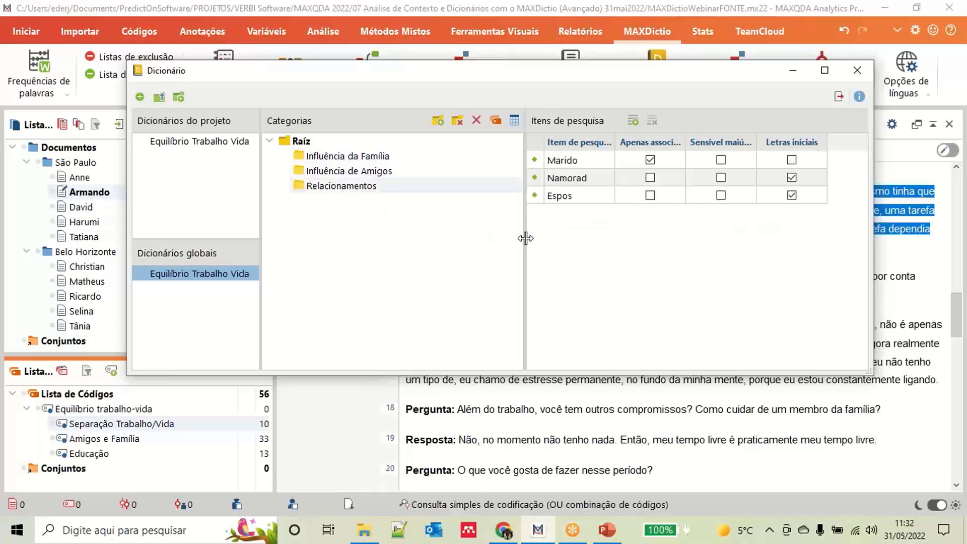
Step: Review the Relacionamentos and Influência de Amigos categories of the project dictionary Equilíbrio Trabalho Vida, then open the global dictionary of that name
left_click(209, 145)
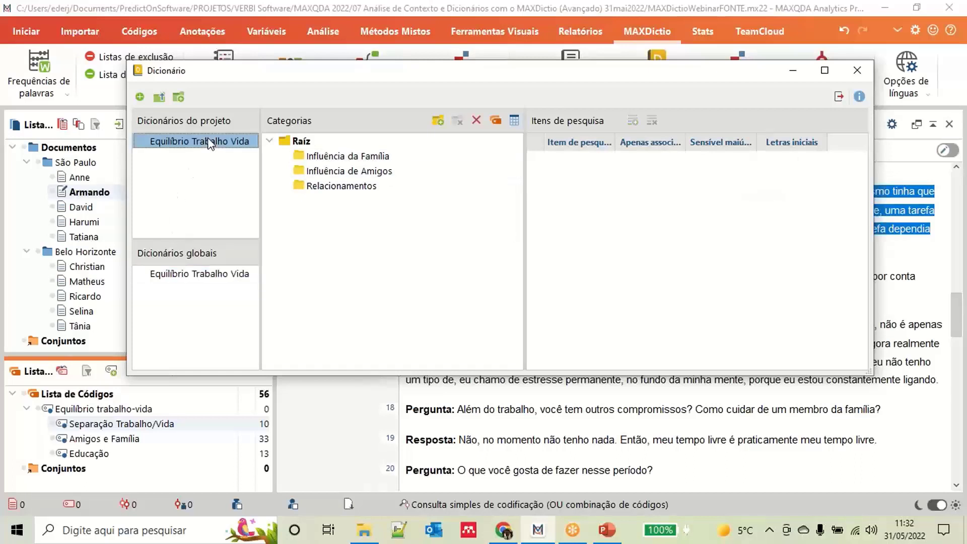
left_click(346, 184)
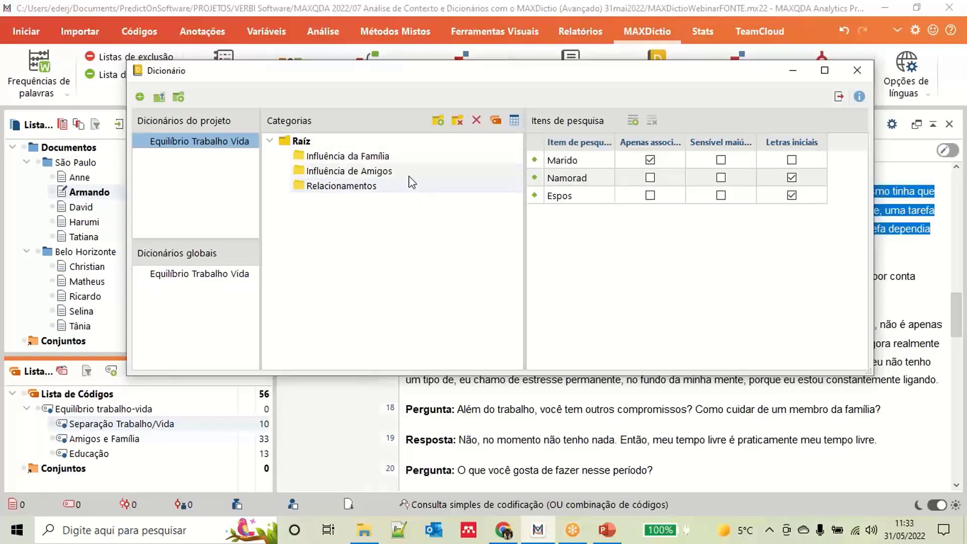
left_click(365, 172)
left_click(223, 277)
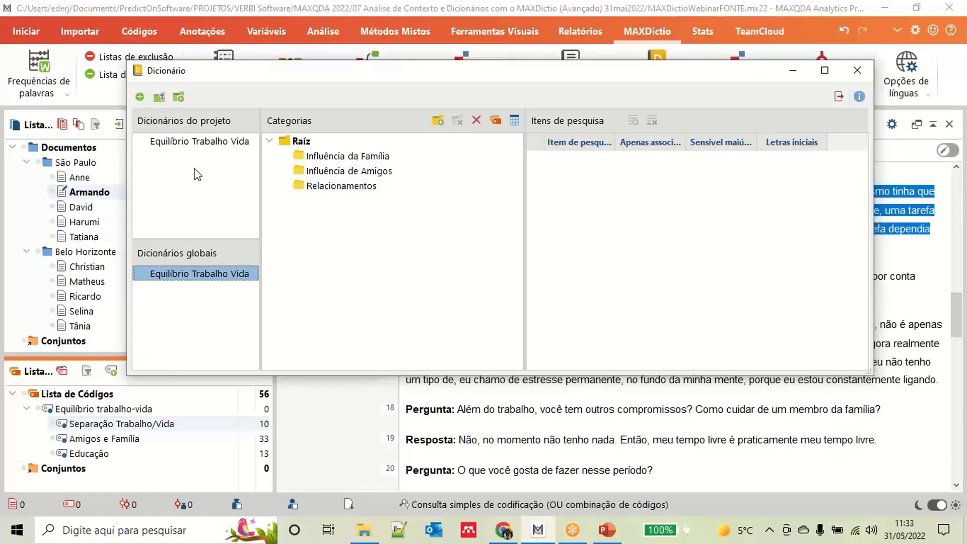
Step: Delete the search item "Tia" from Influência da Família in the project dictionary Equilíbrio Trabalho Vida and check the same category in the global dictionary
left_click(190, 143)
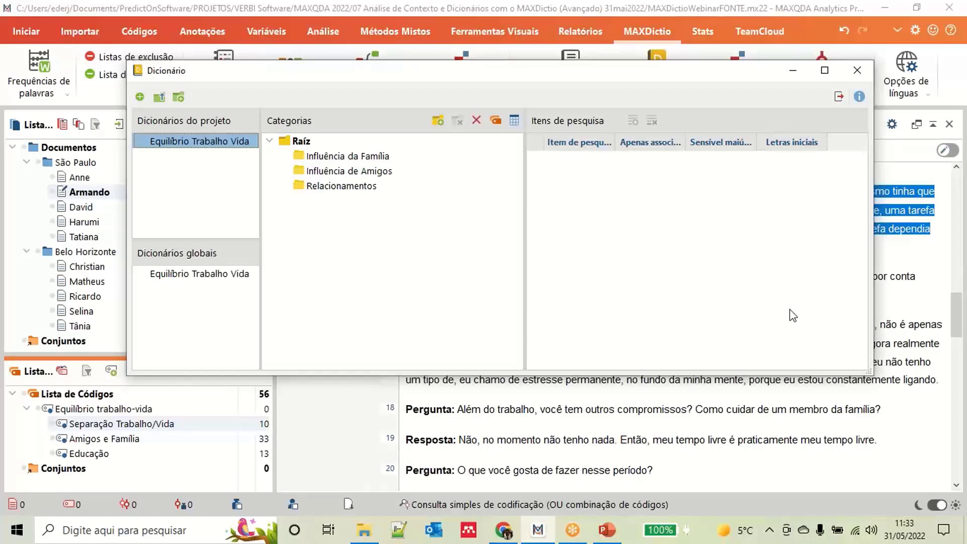
left_click(408, 157)
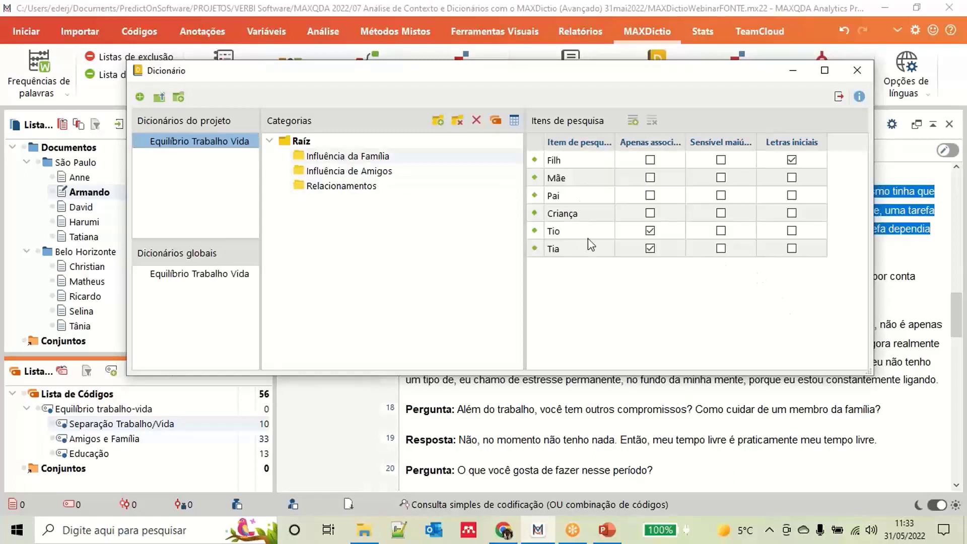
left_click(586, 251)
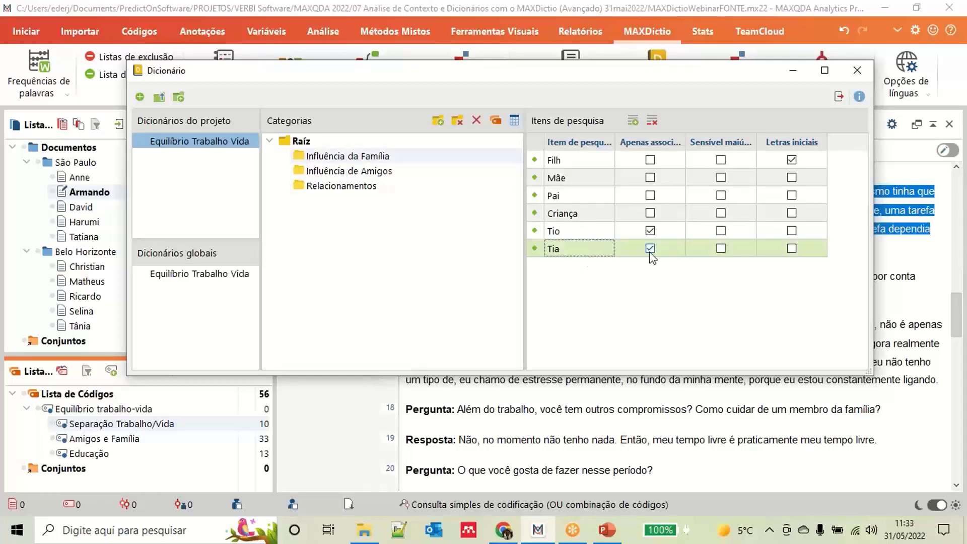
left_click(653, 120)
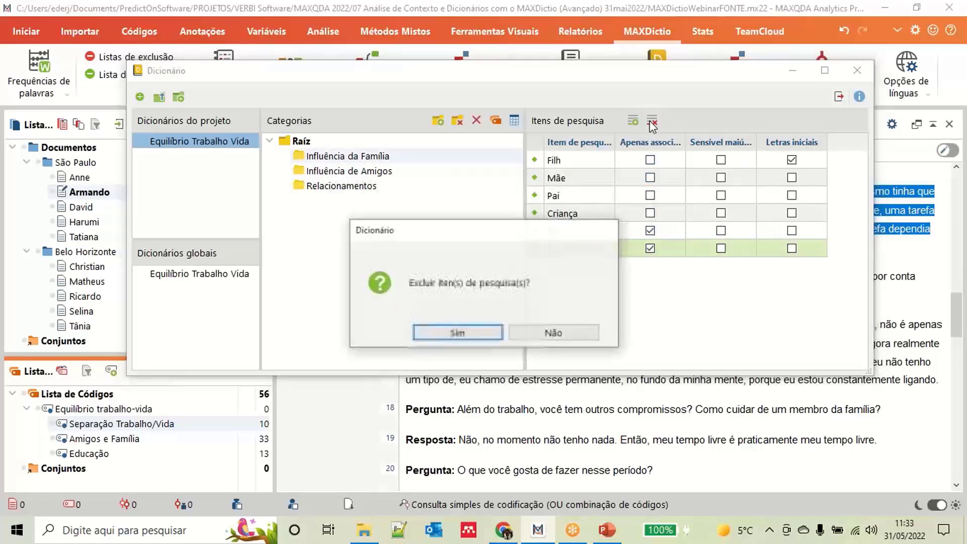
left_click(461, 331)
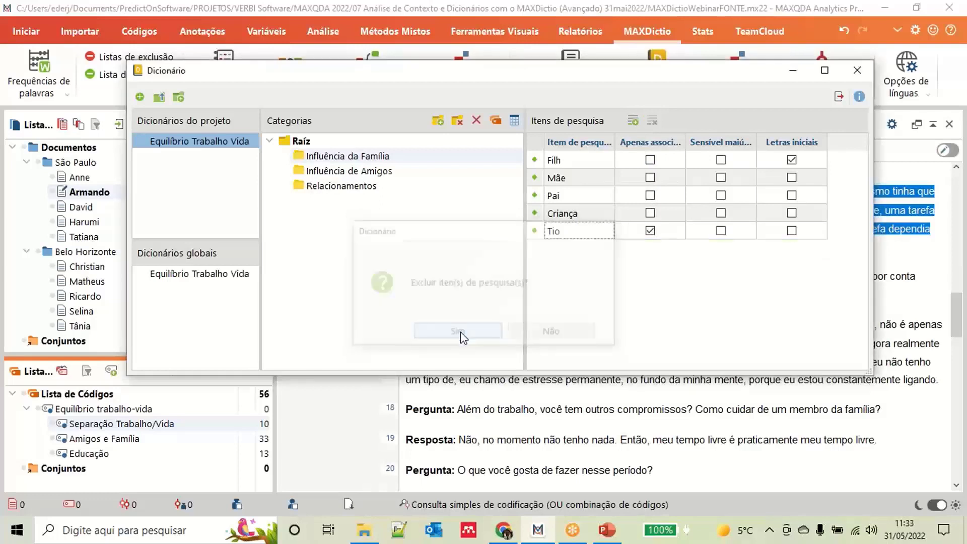
left_click(215, 278)
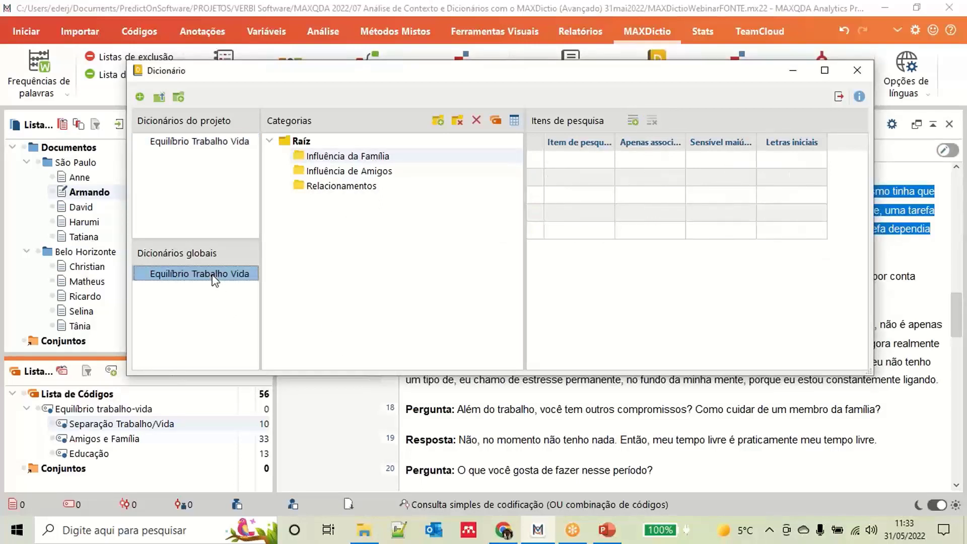
left_click(322, 158)
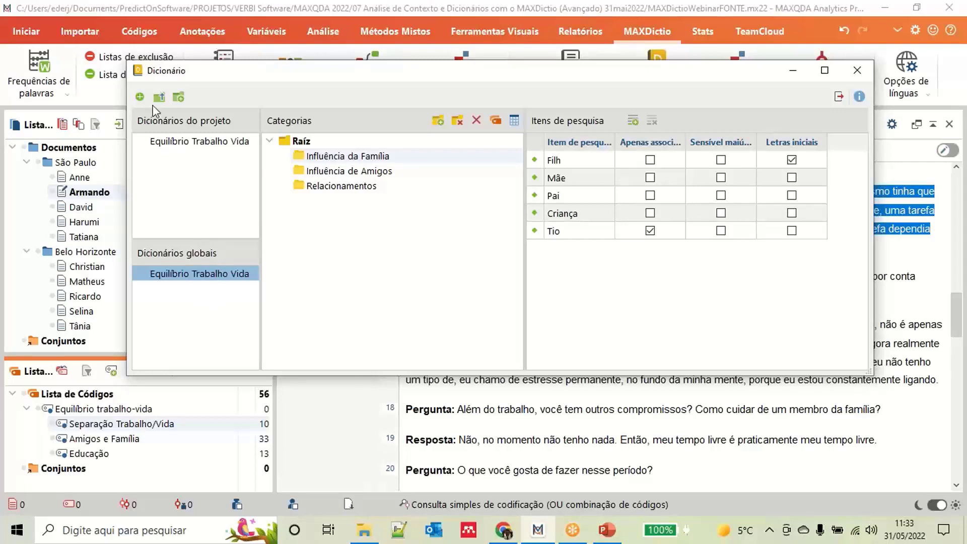
Step: Create a new project dictionary named "Amigos"
left_click(141, 98)
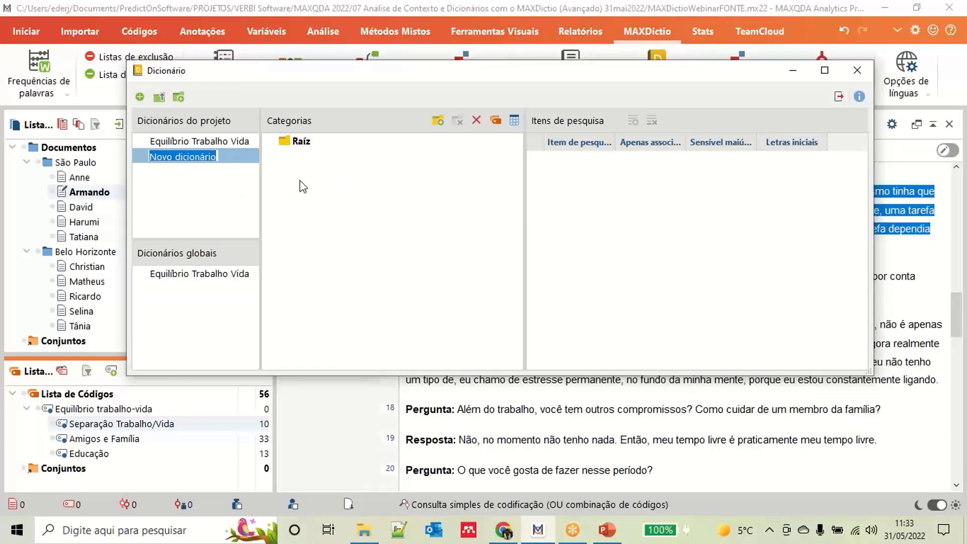
type("Trabalho ")
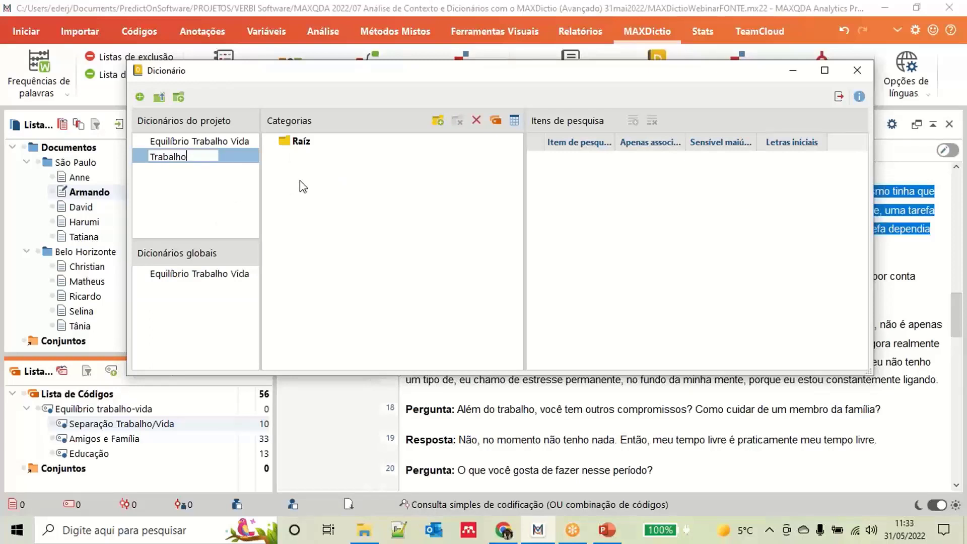
type("Vida")
key("BackSpace")
key("BackSpace")
key("BackSpace")
key("BackSpace")
key("BackSpace")
key("BackSpace")
key("BackSpace")
key("BackSpace")
key("BackSpace")
key("BackSpace")
key("BackSpace")
key("BackSpace")
key("BackSpace")
type("AMigos")
key("BackSpace")
key("BackSpace")
key("BackSpace")
key("BackSpace")
key("BackSpace")
type("migos")
key("Return")
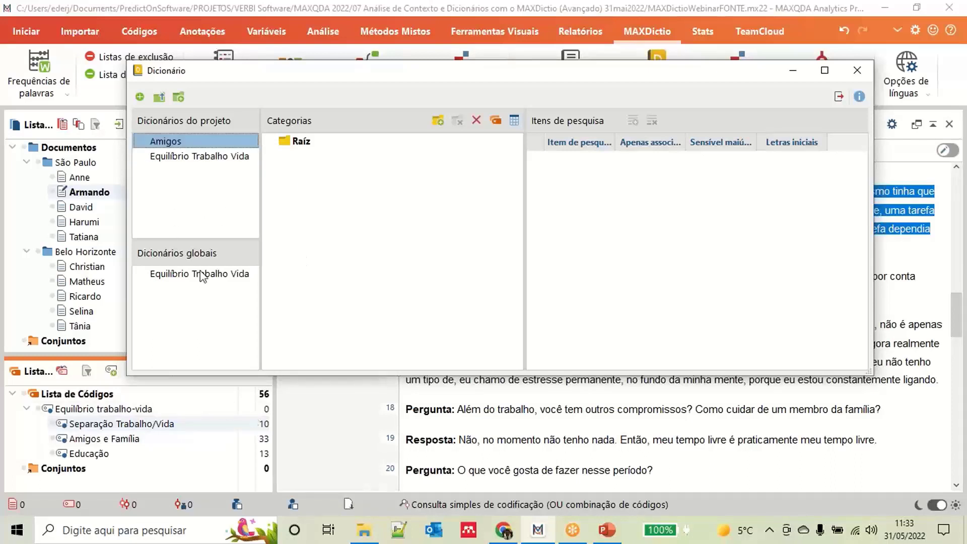
Step: Add the code Amigos e Família as a category of the Amigos dictionary and give it the search item "Amigos" with Letras iniciais enabled
left_click_drag(101, 439, 375, 207)
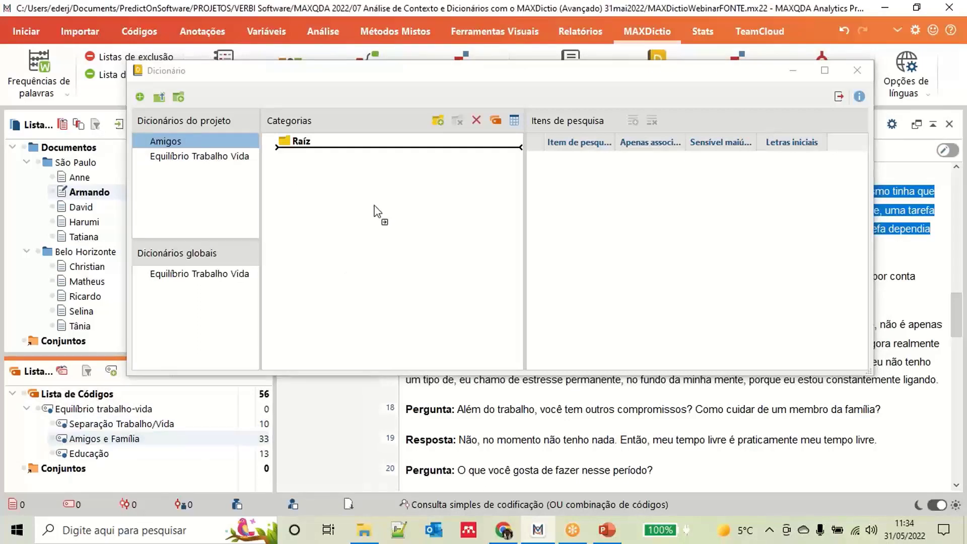
left_click_drag(374, 158, 373, 158)
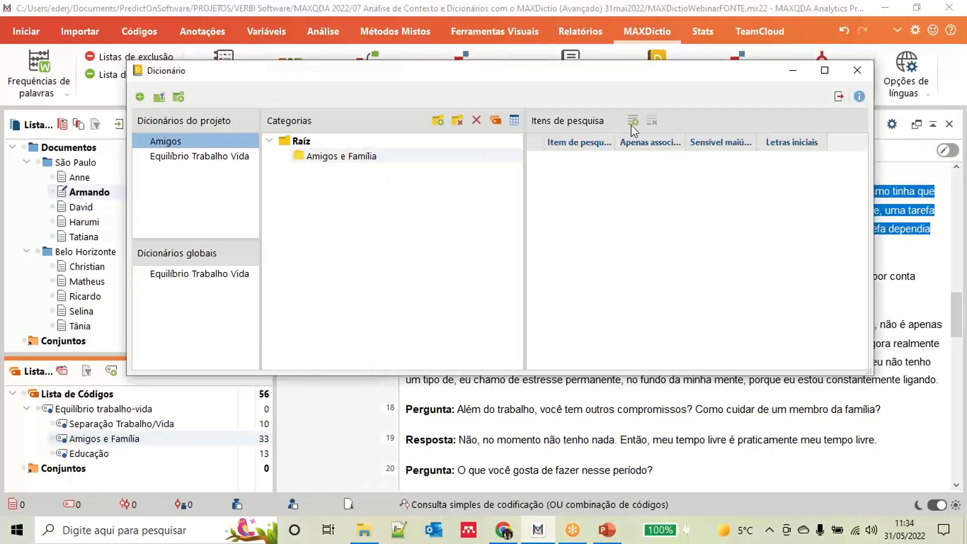
left_click(634, 122)
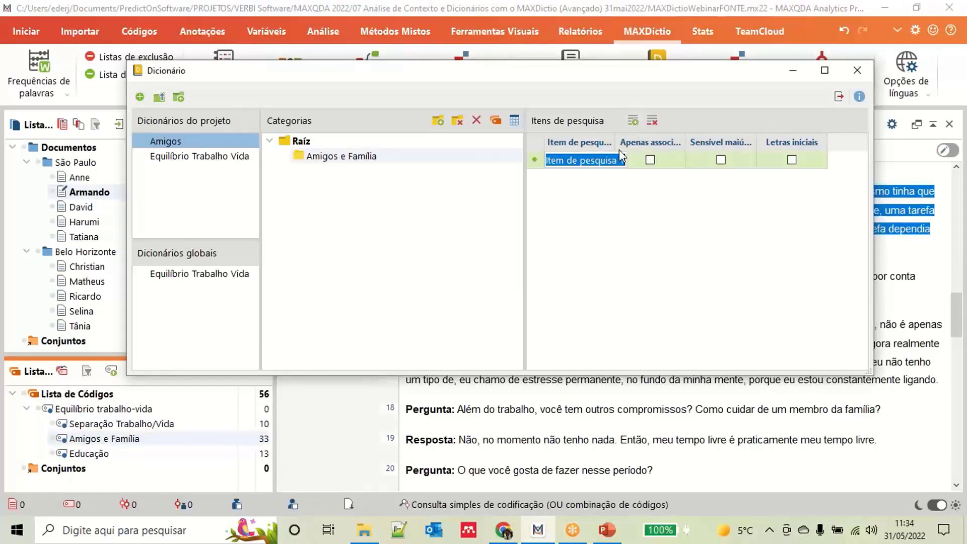
type("Amig")
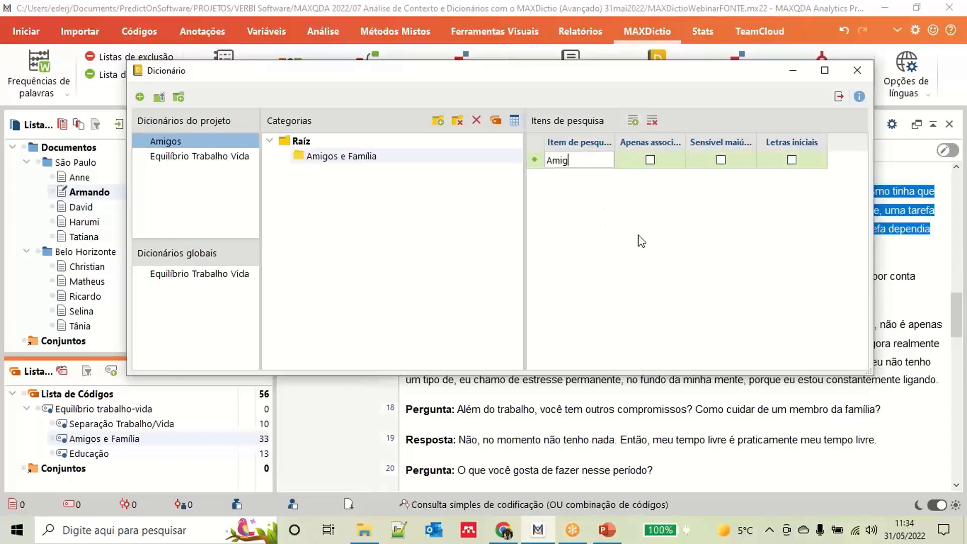
type("os")
left_click(792, 161)
left_click(792, 160)
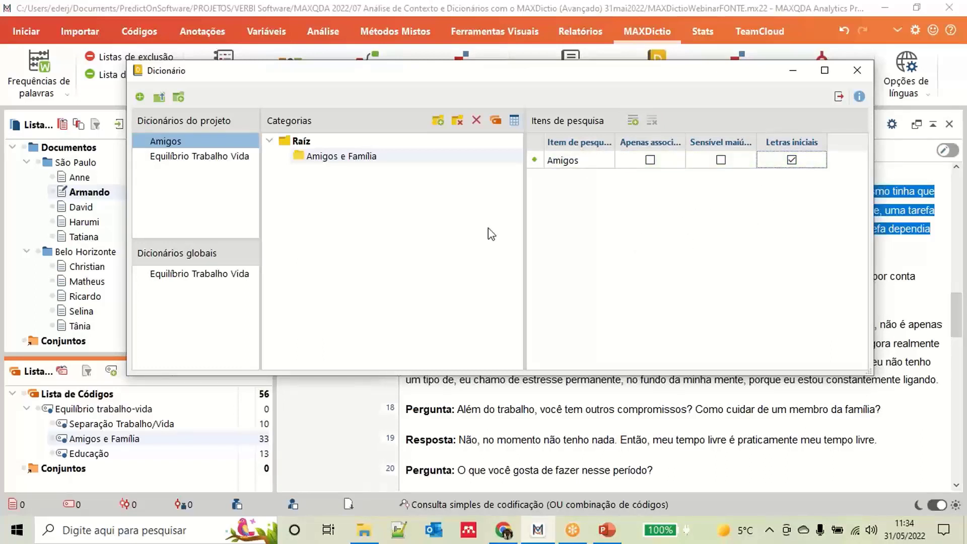
Step: Compare the categories of the project and global Equilíbrio Trabalho Vida dictionaries
left_click(174, 157)
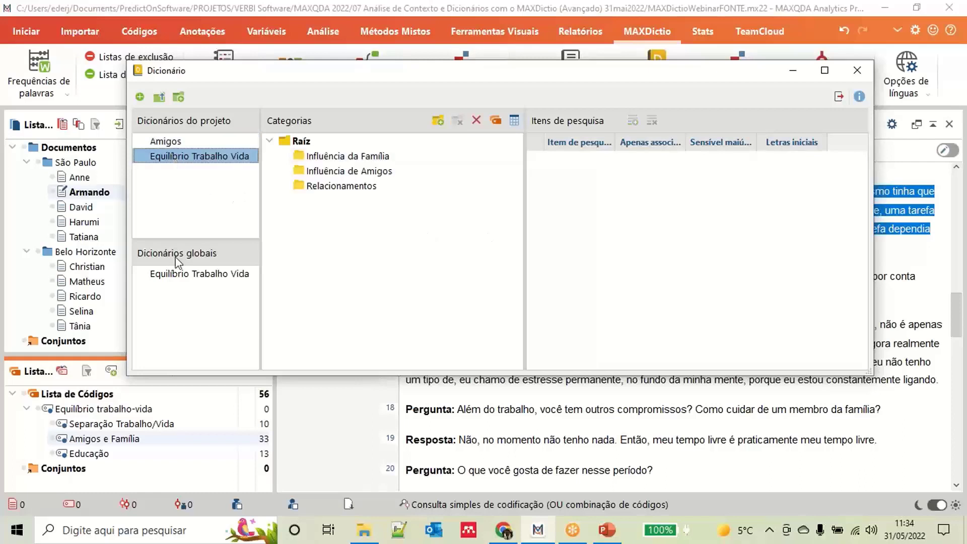
left_click(185, 277)
left_click(196, 156)
left_click(214, 277)
Step: Add the search item "Colega" with Letras iniciais enabled to the Amigos e Família category of the Amigos dictionary
left_click(165, 142)
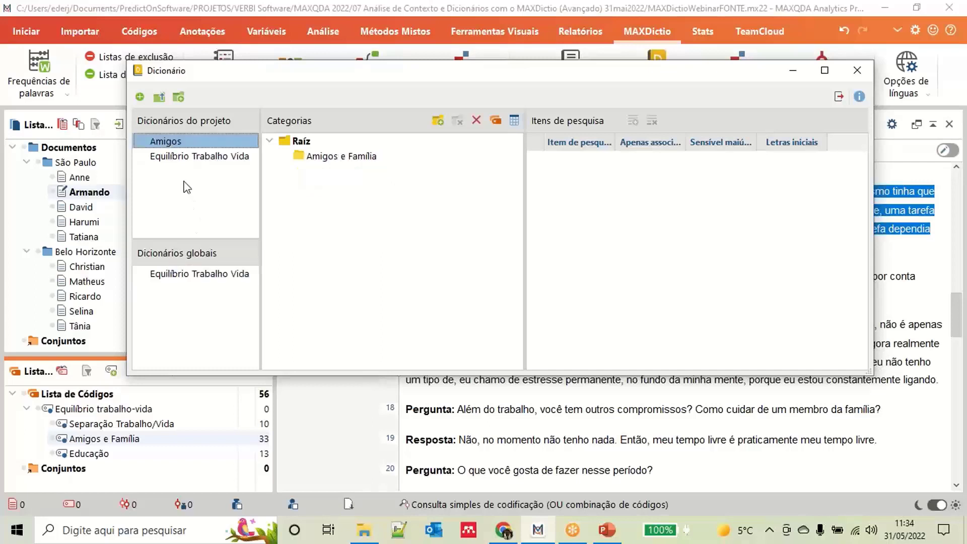
left_click(367, 156)
left_click(634, 122)
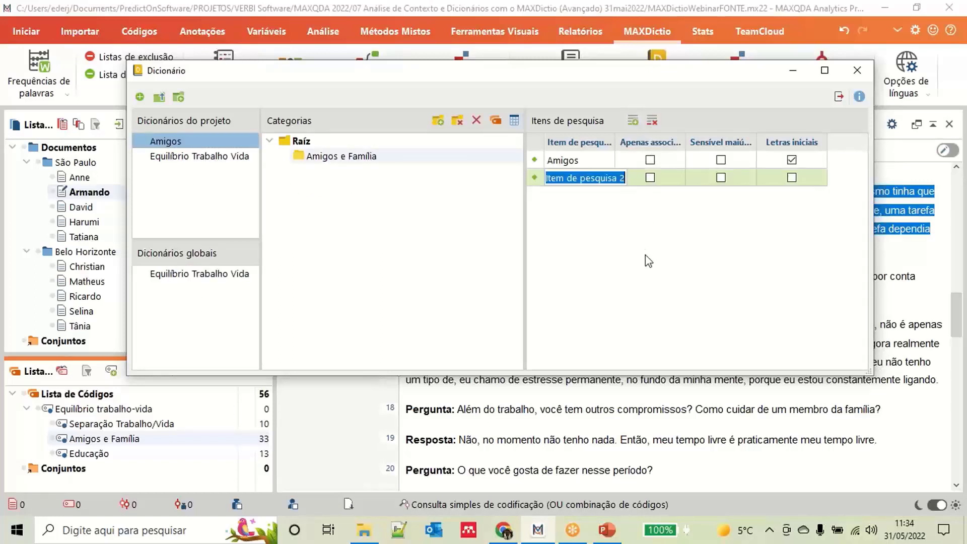
type("Colegas")
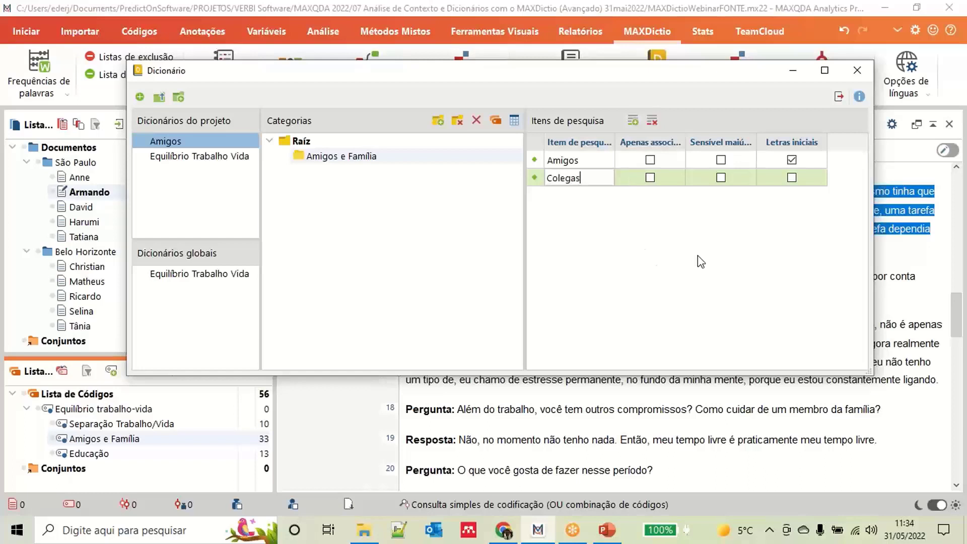
key("BackSpace")
left_click(793, 179)
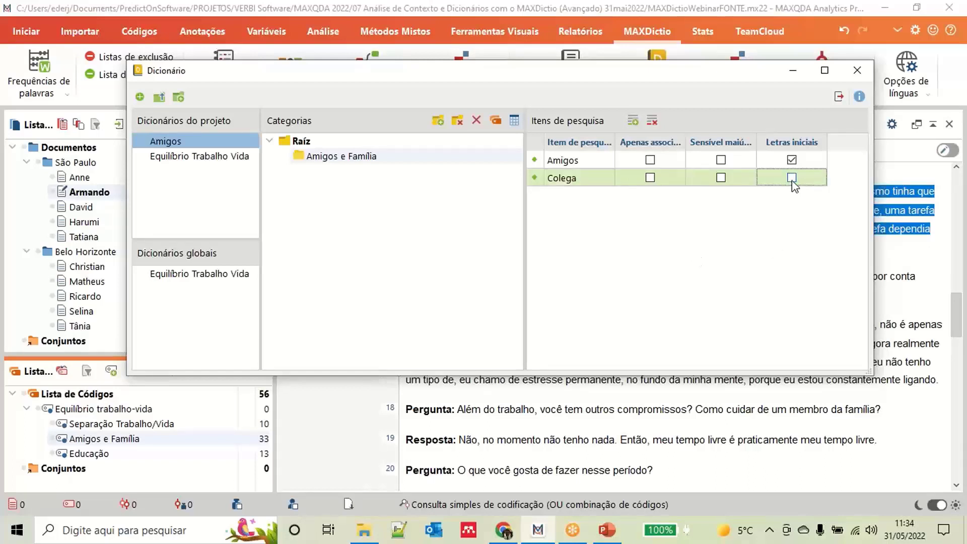
Step: Review the categories and search items of the Amigos dictionary and of the project and global Equilíbrio Trabalho Vida dictionaries
left_click(204, 274)
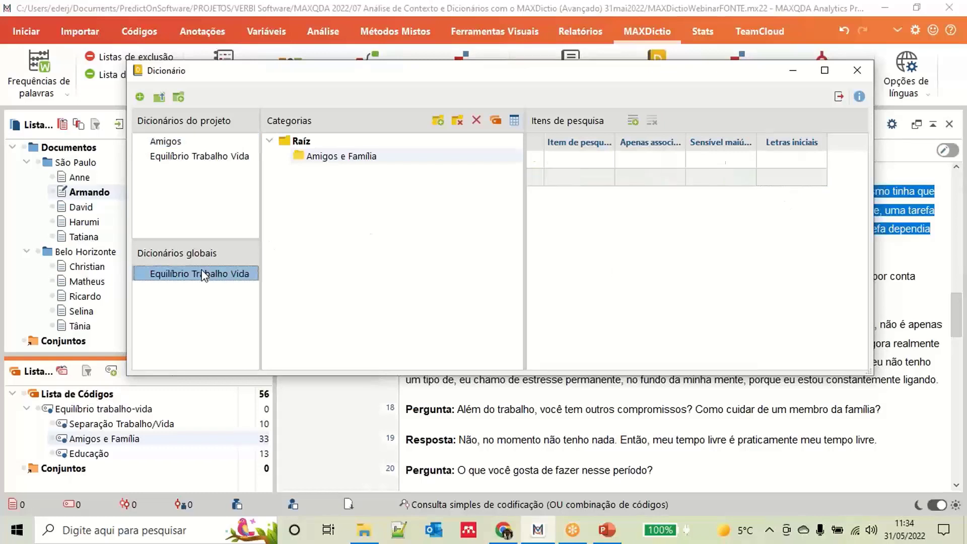
left_click(193, 156)
left_click(177, 143)
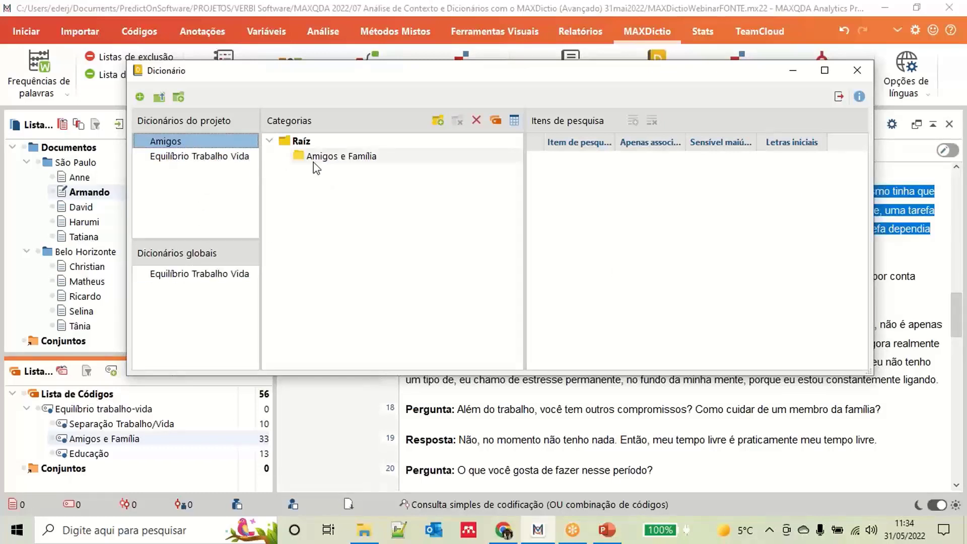
left_click(207, 157)
left_click(190, 145)
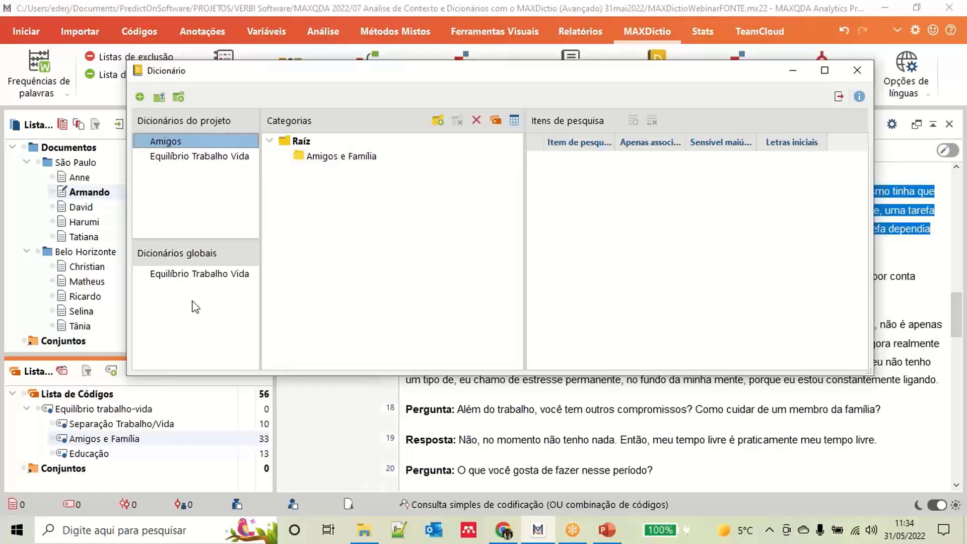
left_click(360, 160)
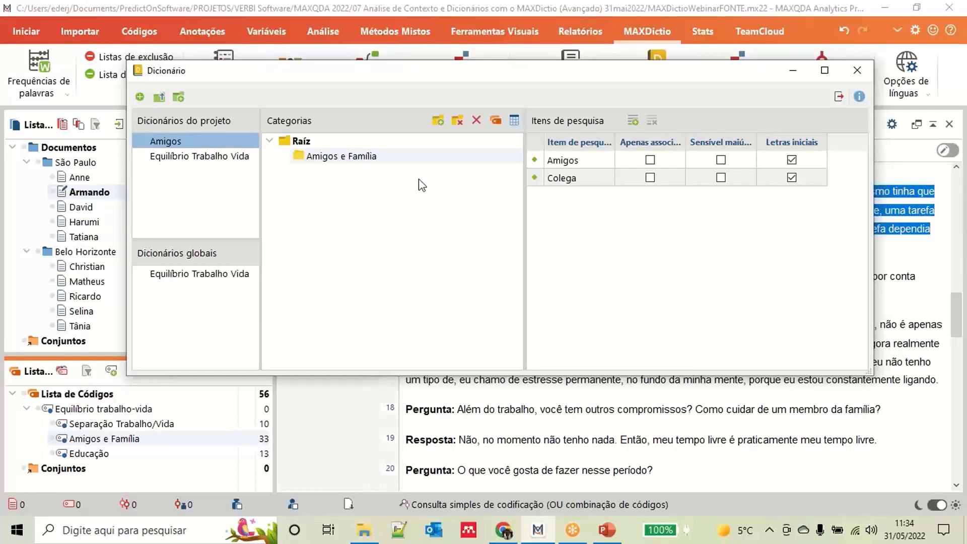
left_click(197, 157)
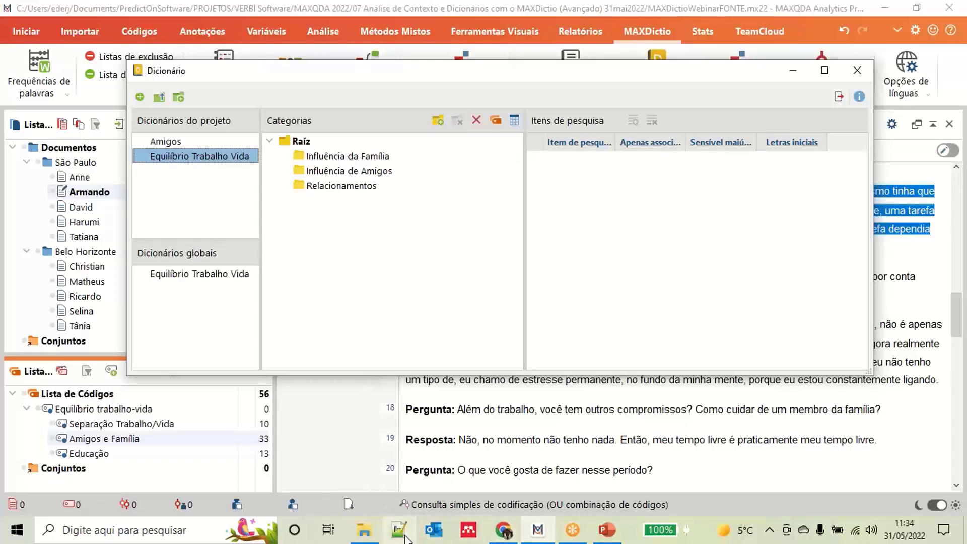
left_click(337, 172)
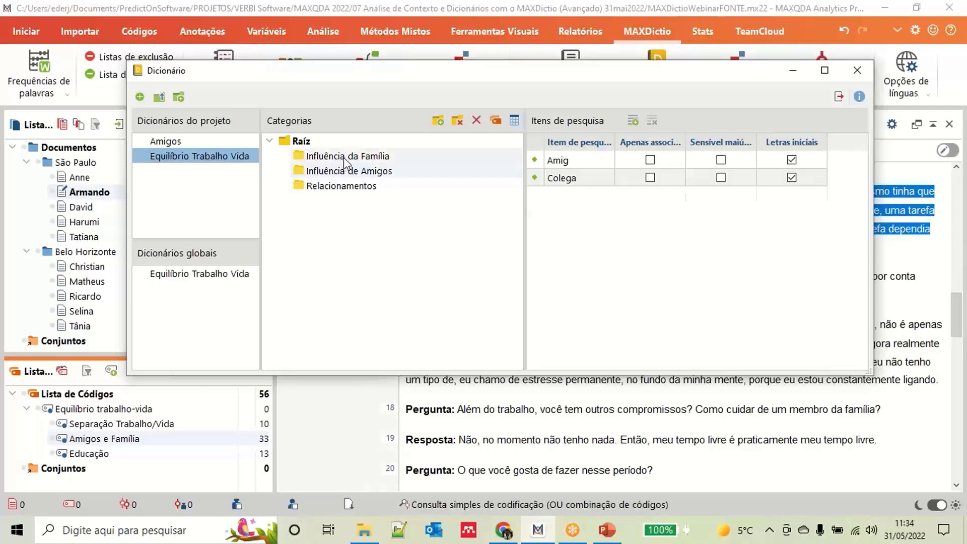
left_click(343, 157)
left_click(352, 173)
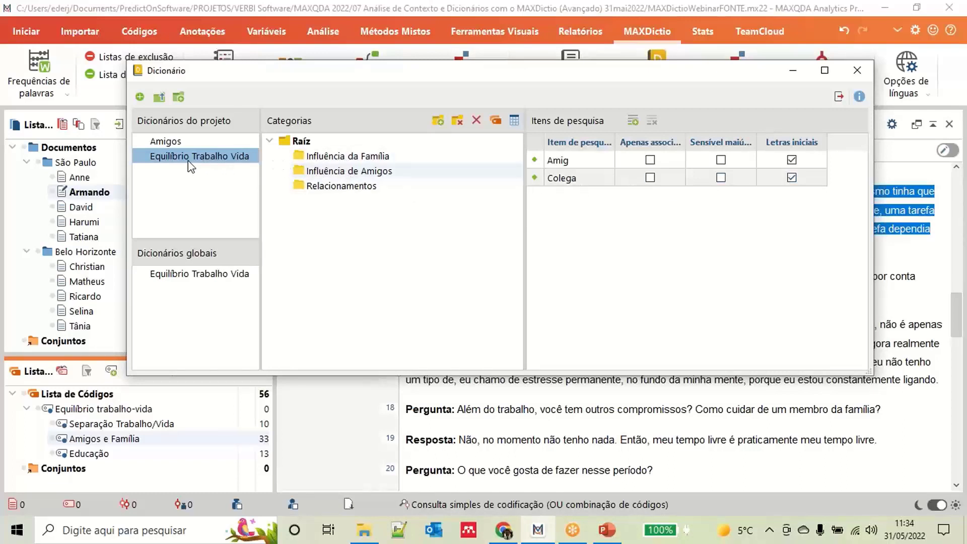
left_click(198, 275)
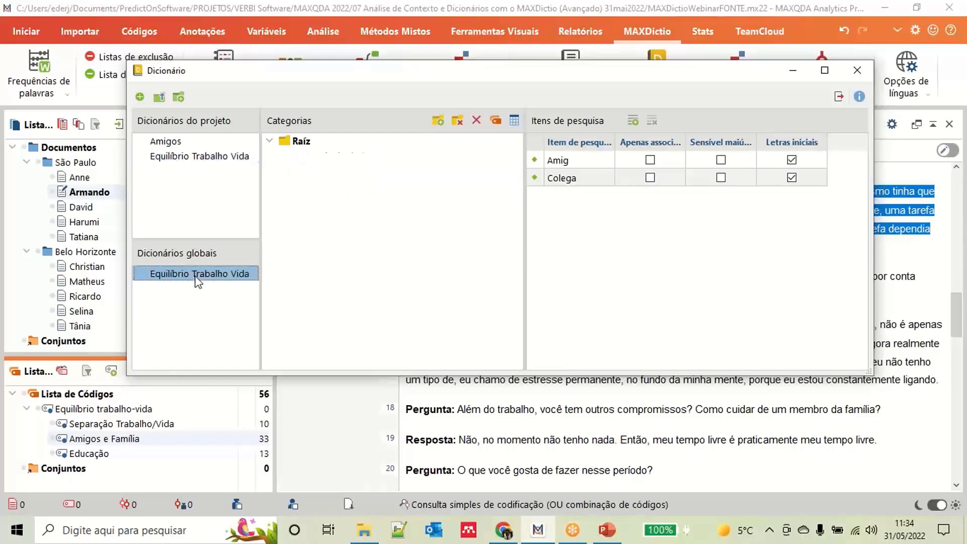
Step: Delete the search item "Colega" from Influência de Amigos in the project dictionary Equilíbrio Trabalho Vida
left_click(233, 157)
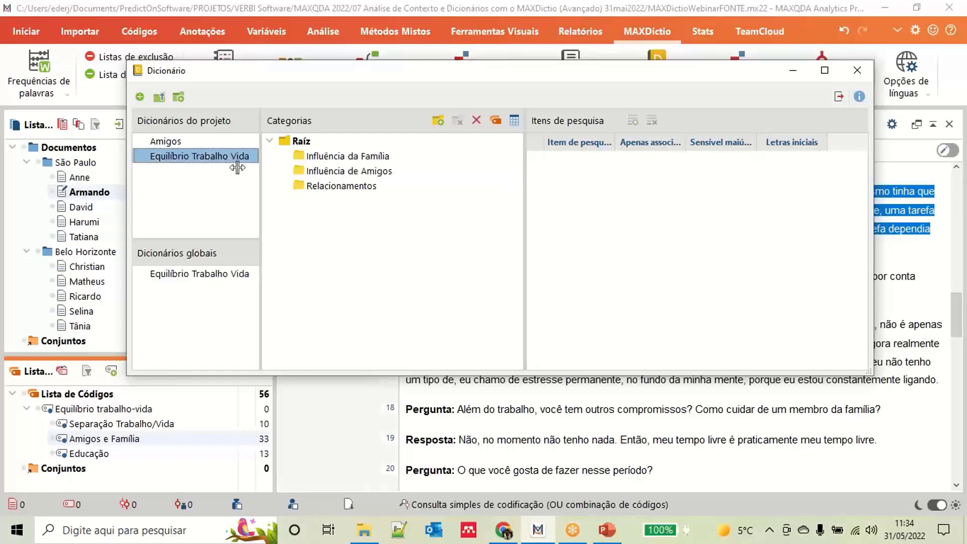
left_click(339, 172)
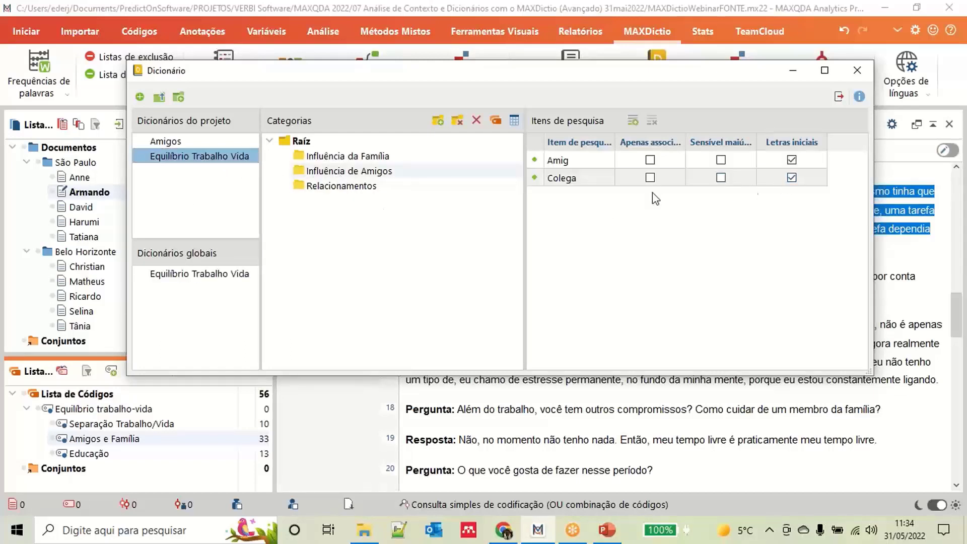
left_click(585, 180)
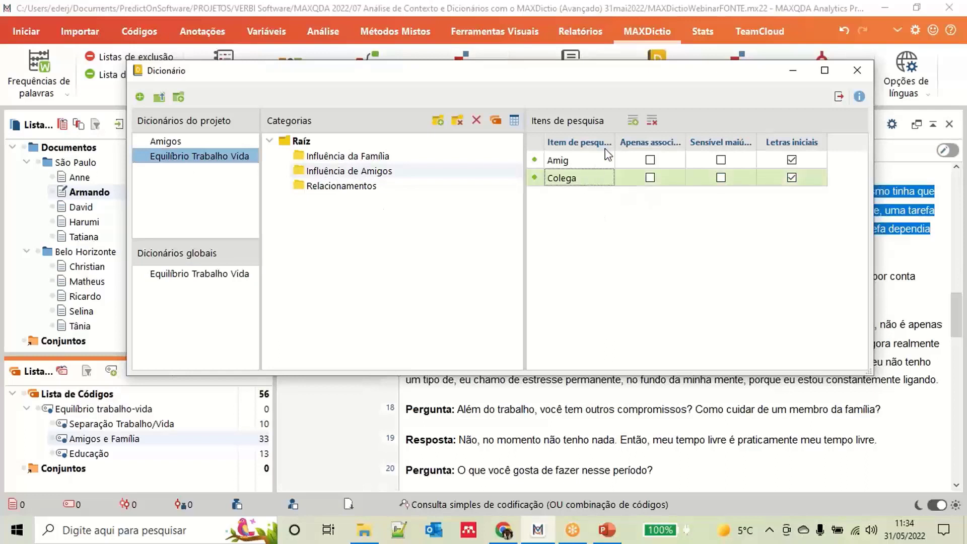
left_click(652, 121)
left_click(477, 328)
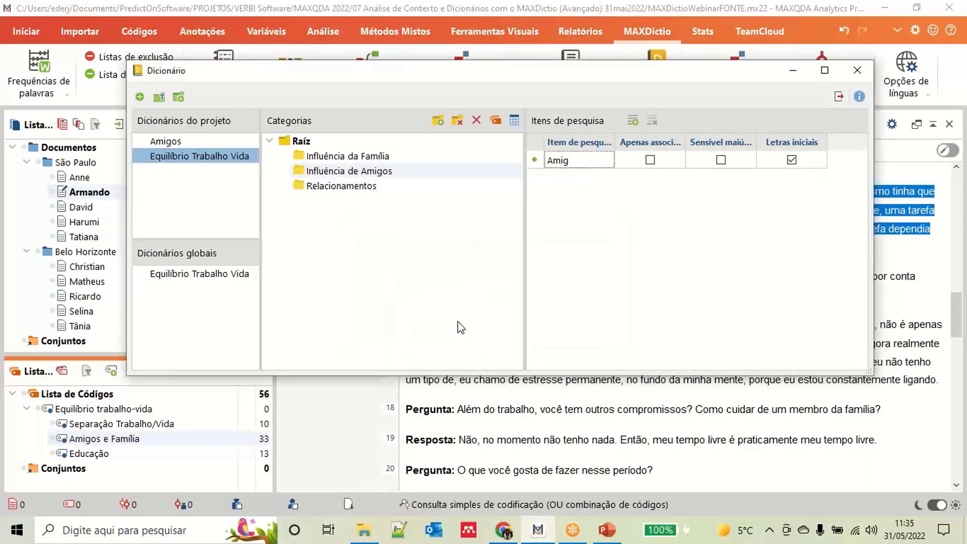
Step: Compare the search items of Influência de Amigos, Influência da Família and Relacionamentos in the project and global Equilíbrio Trabalho Vida dictionaries
left_click(201, 275)
left_click(366, 173)
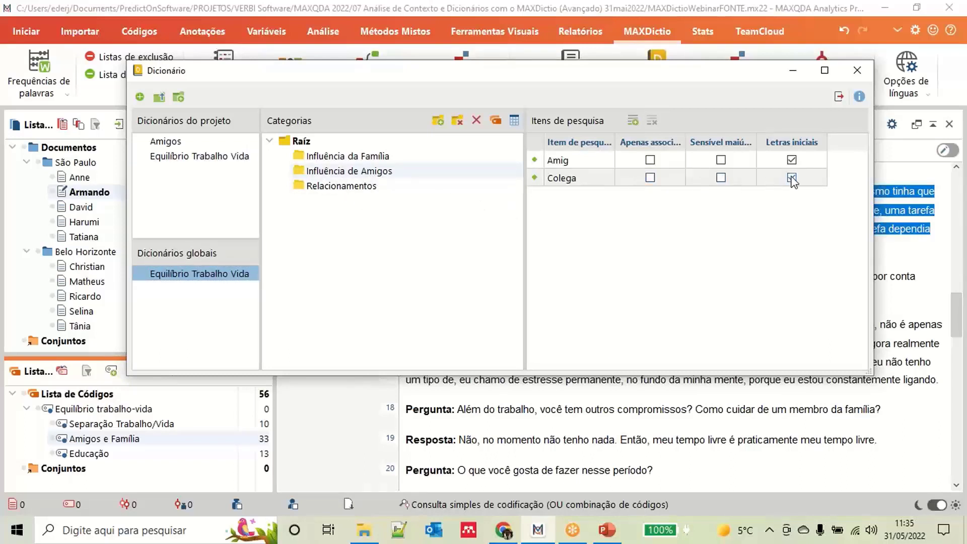
left_click(182, 156)
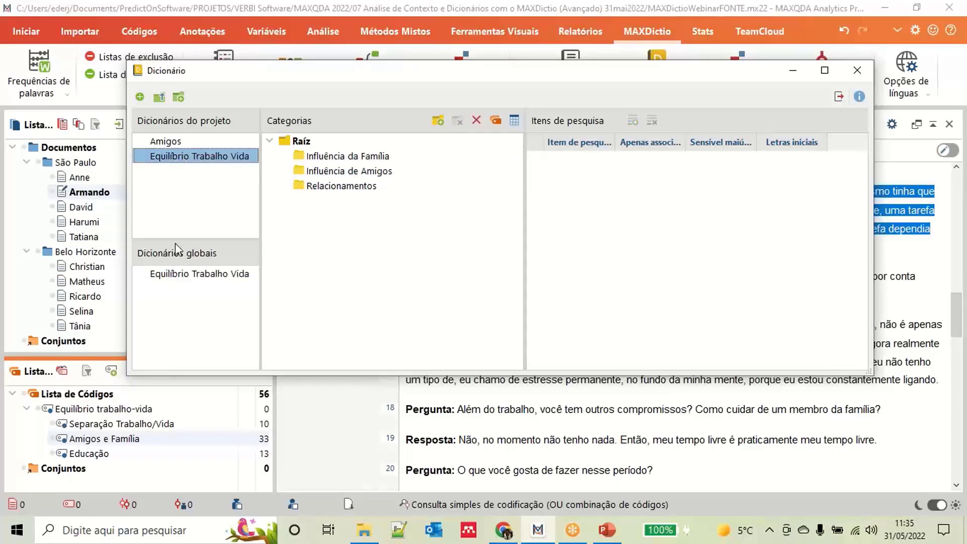
left_click(205, 275)
left_click(397, 174)
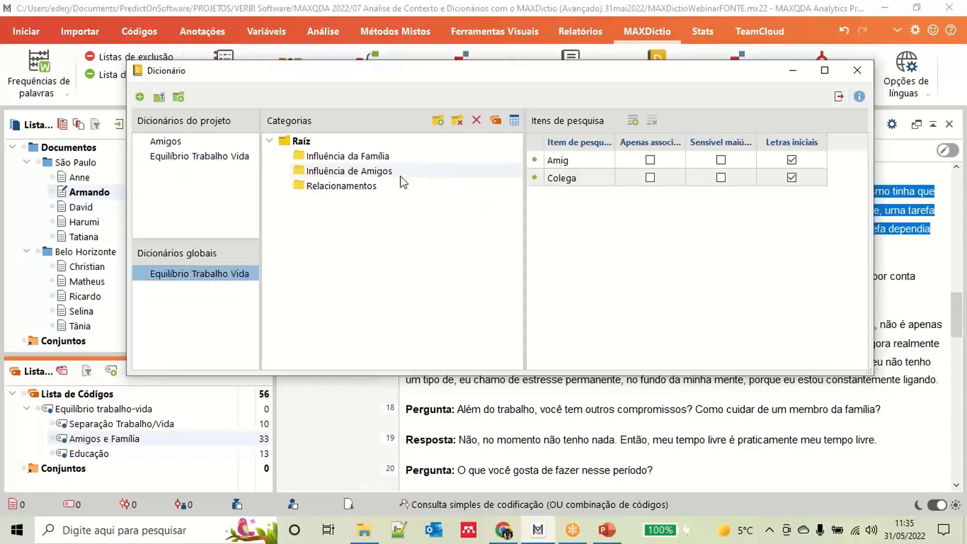
left_click(364, 190)
left_click(302, 172)
left_click(340, 157)
left_click(351, 172)
Step: Switch to File Explorer, examine the "Colega" entry in Equilíbrio Trabalho Vida.txt, and return to MAXQDA's dictionary window
left_click(364, 530)
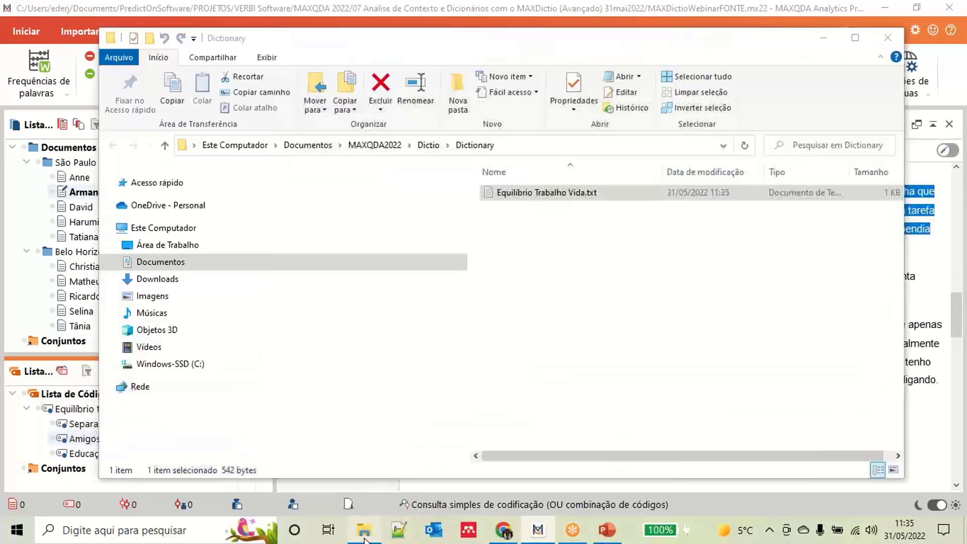
double_click(542, 196)
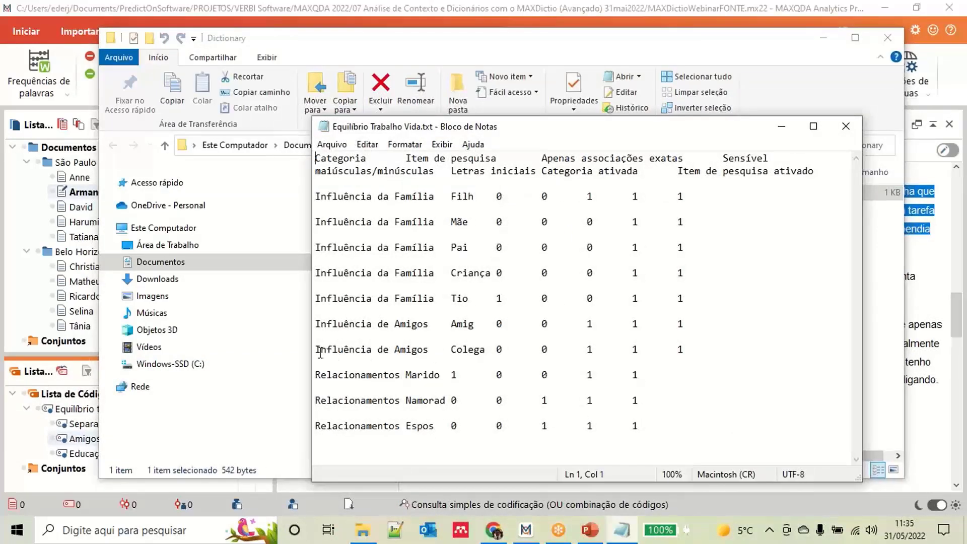
left_click_drag(321, 353, 693, 353)
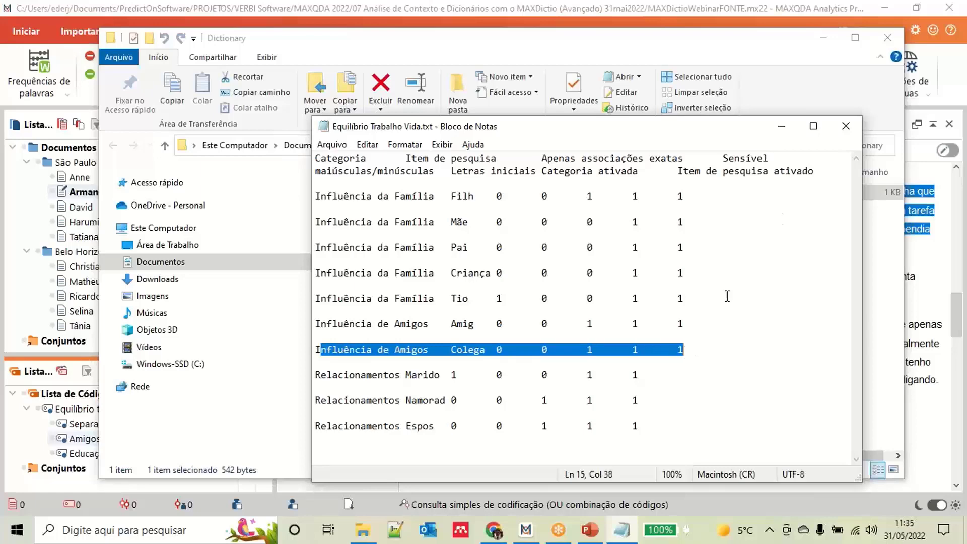
left_click(846, 126)
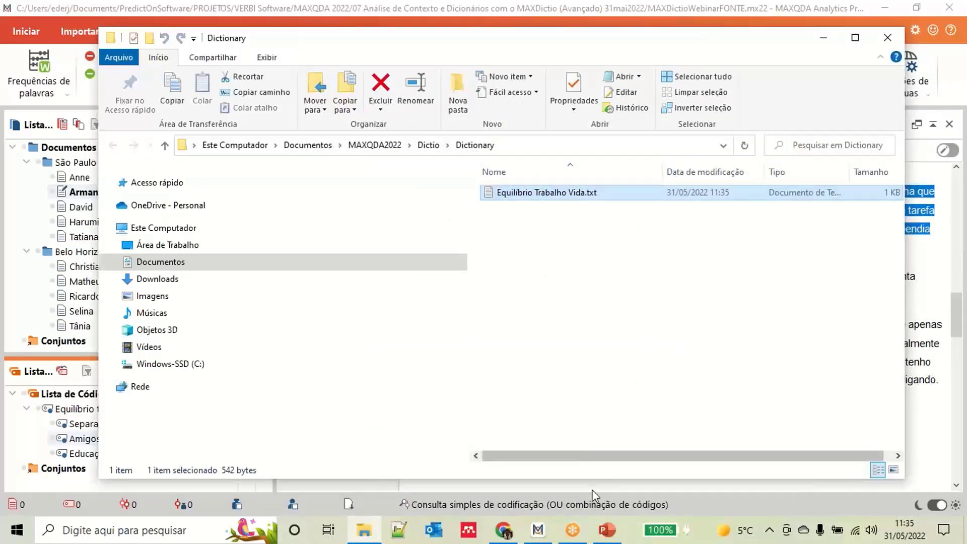
left_click(532, 538)
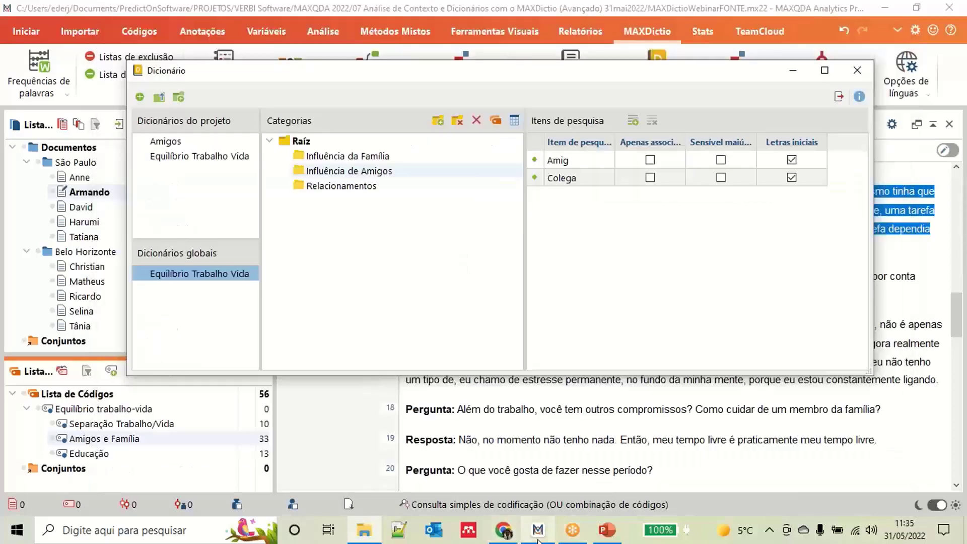
Step: Delete the search item "Colega" from the Amigos e Família category of the project dictionary Amigos
left_click(173, 146)
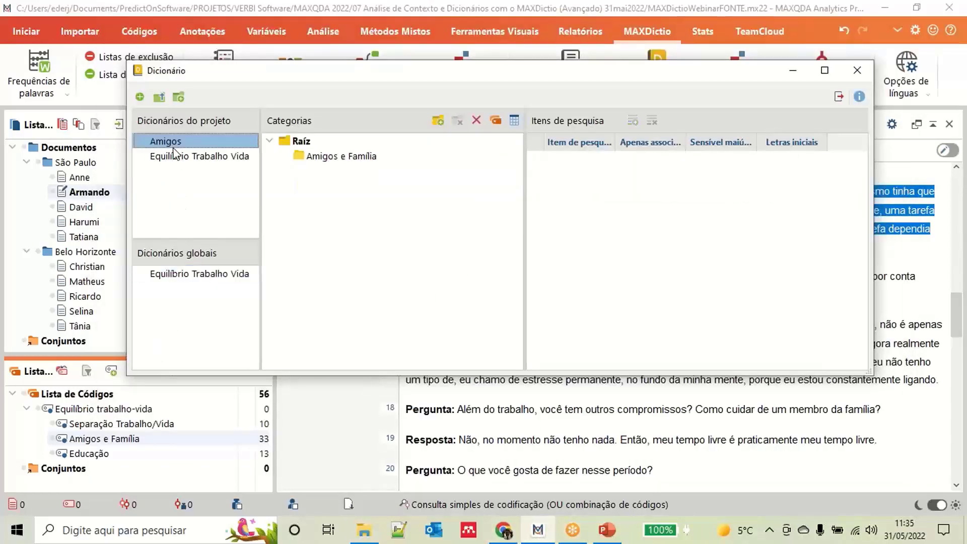
left_click(361, 160)
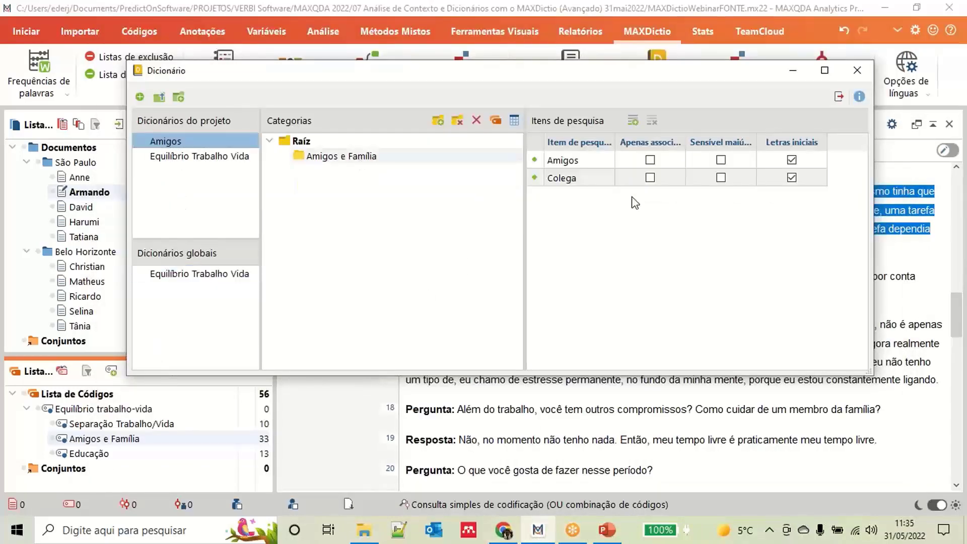
left_click(572, 179)
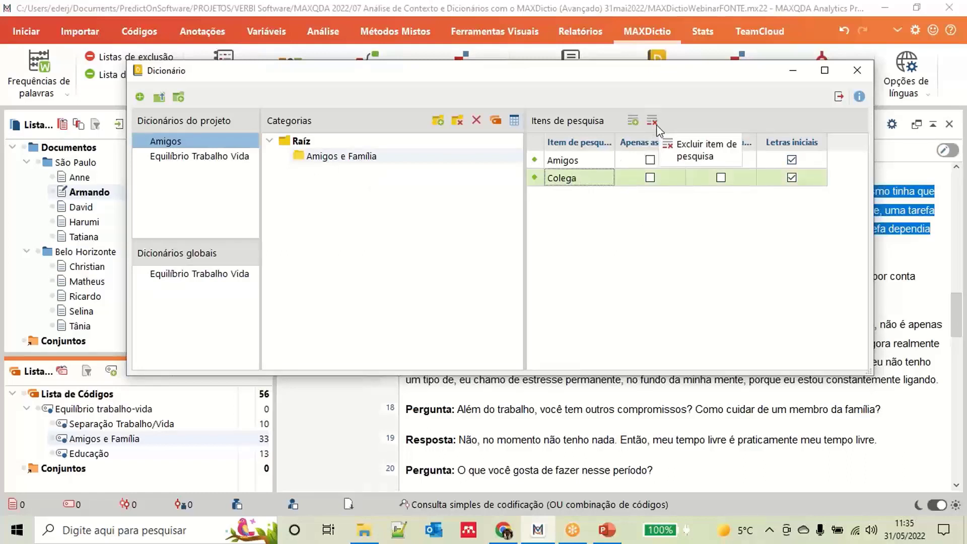
Step: Compare the Relacionamentos search items of the project and global Equilíbrio Trabalho Vida dictionaries
left_click(212, 157)
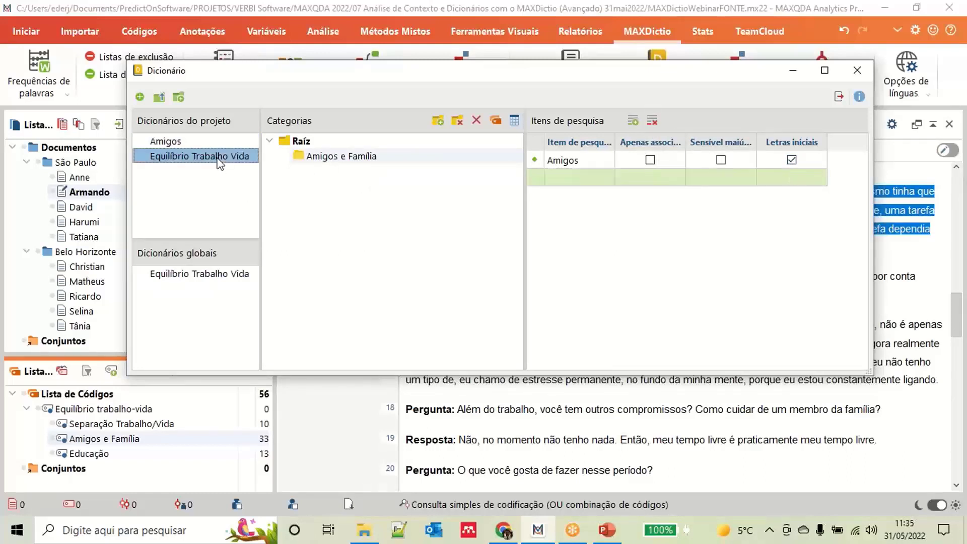
left_click(340, 189)
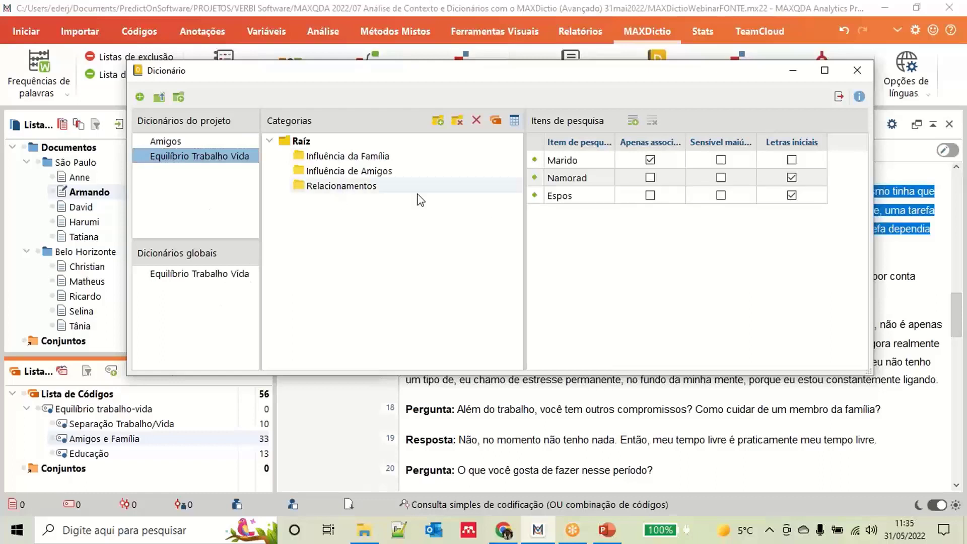
left_click(235, 276)
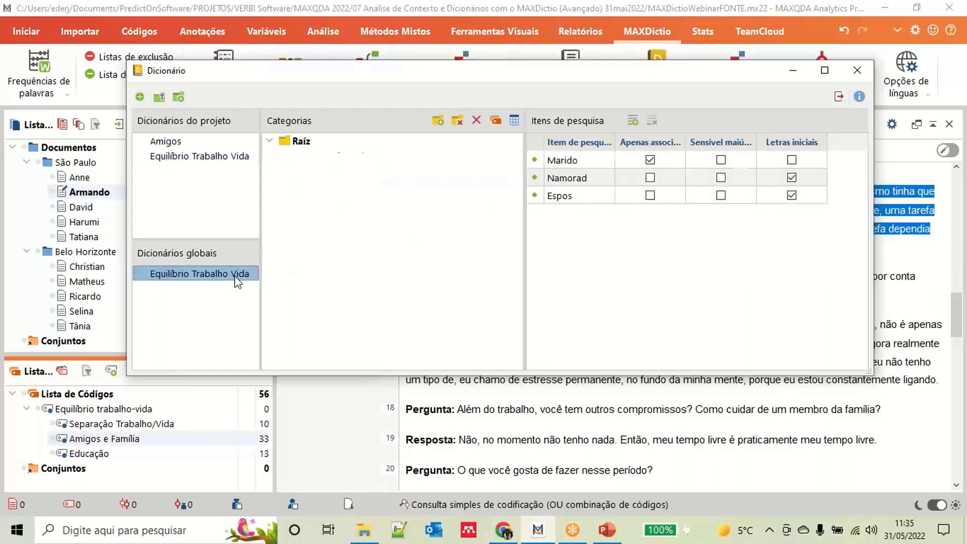
left_click(344, 188)
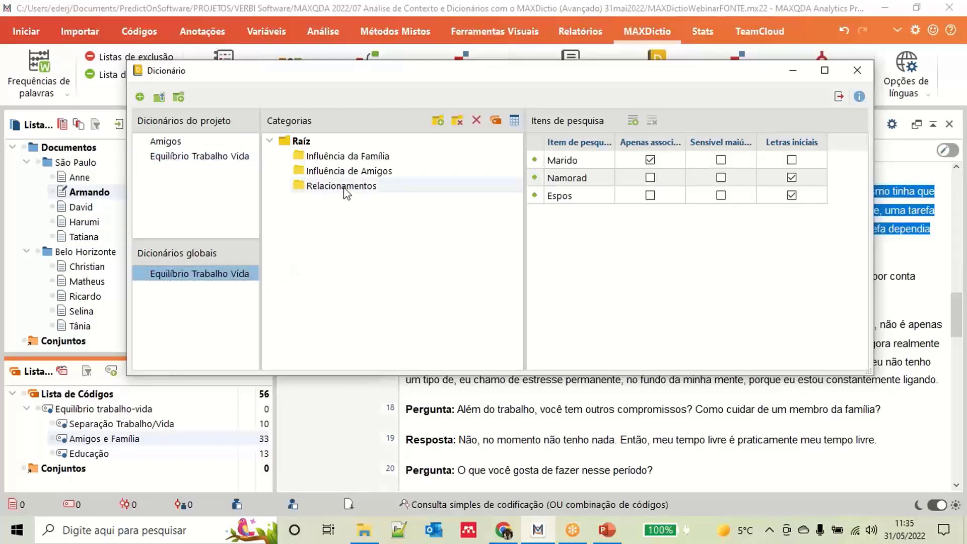
Step: Delete the search item "Espos" from Relacionamentos in the project dictionary Equilíbrio Trabalho Vida
left_click(215, 156)
left_click(357, 188)
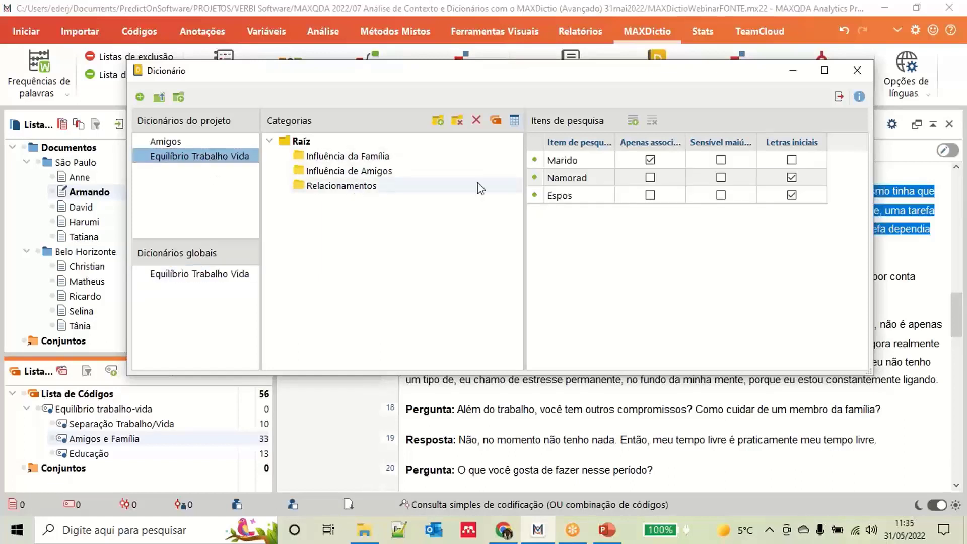
left_click(608, 199)
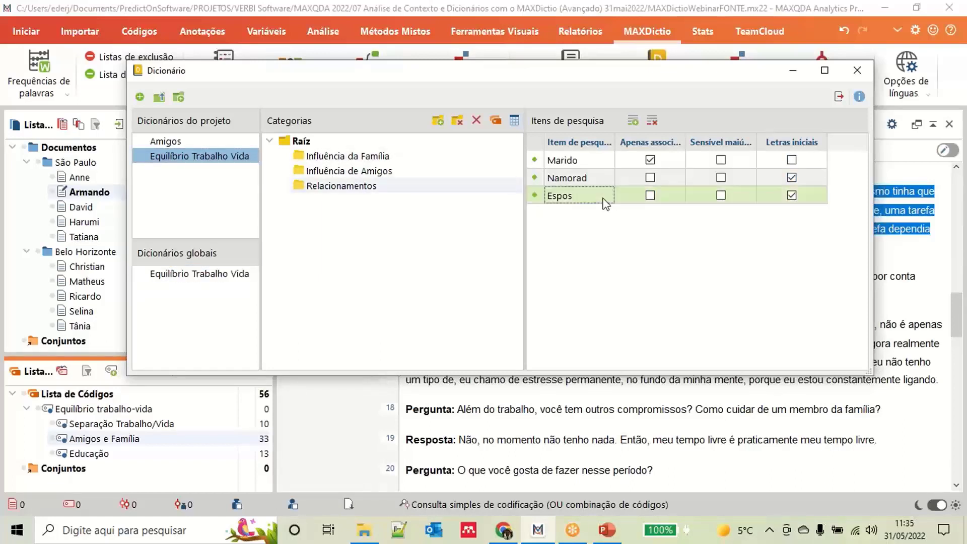
left_click(652, 121)
left_click(489, 332)
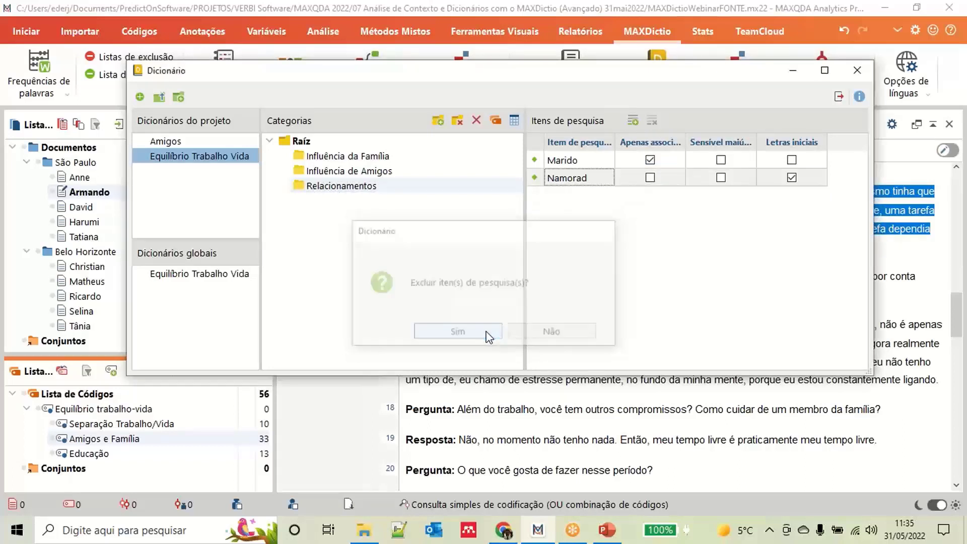
Step: Examine the Relacionamentos items in the global dictionary Equilíbrio Trabalho Vida and look through the project dictionaries
left_click(187, 273)
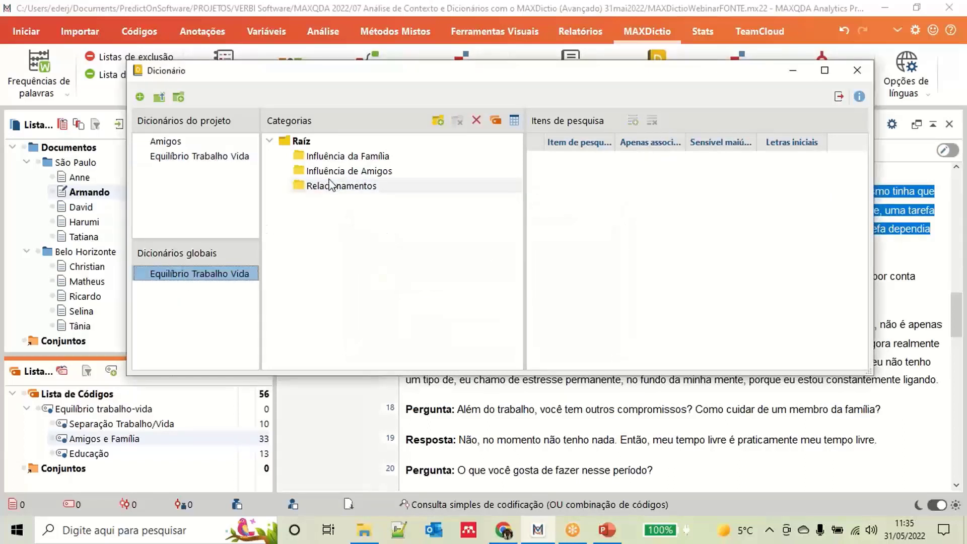
left_click(339, 188)
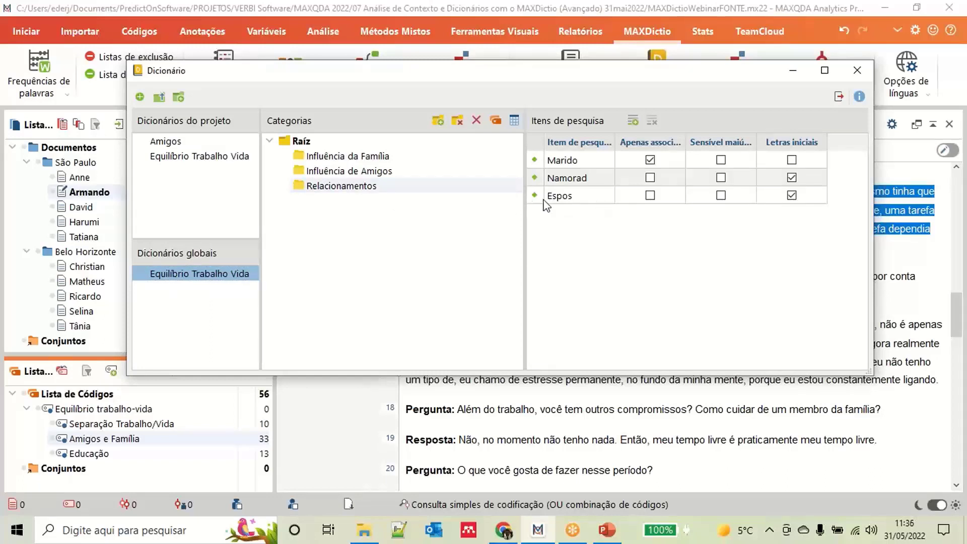
left_click(179, 157)
left_click(170, 141)
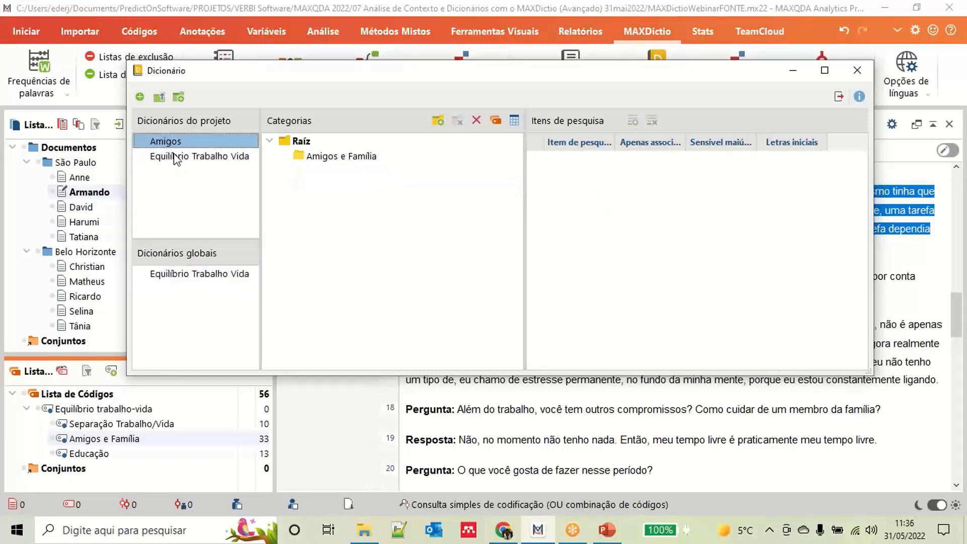
left_click(177, 158)
Step: Delete the search item "Espos" from Relacionamentos in the global dictionary Equilíbrio Trabalho Vida
left_click(207, 276)
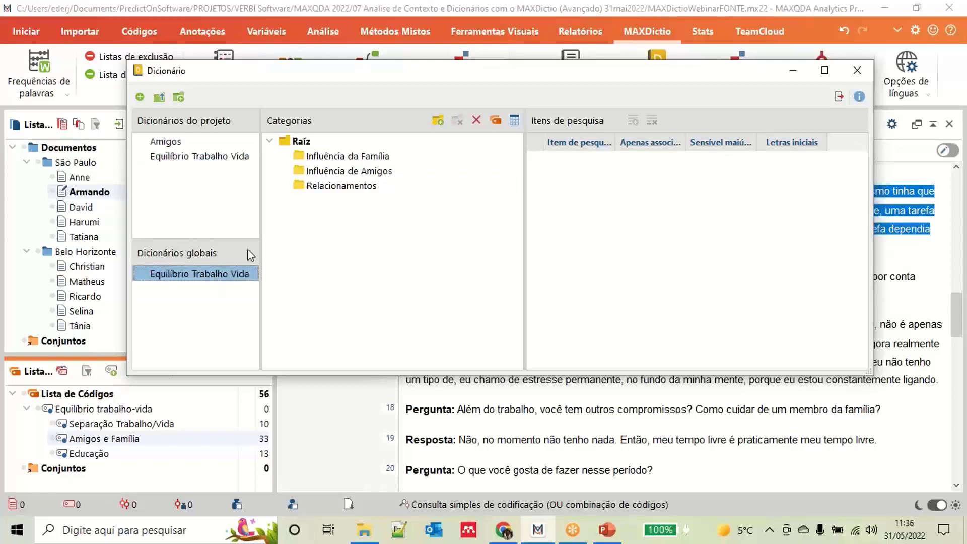
left_click(340, 187)
left_click(582, 198)
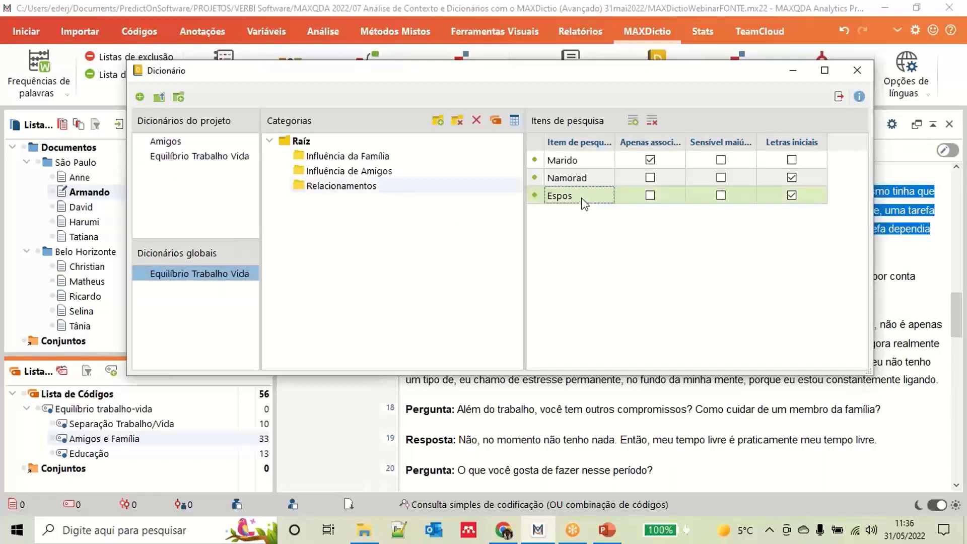
left_click(652, 121)
left_click(480, 332)
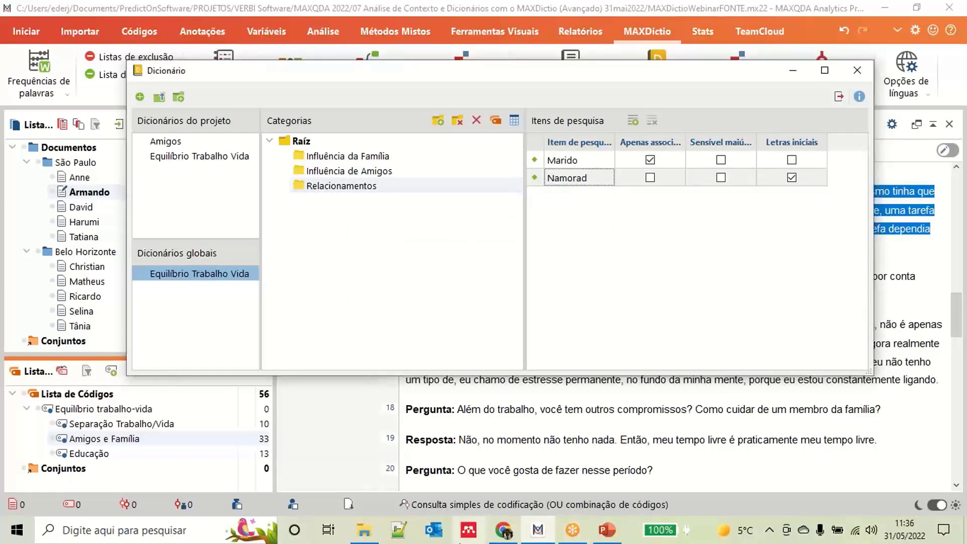
Step: Switch to File Explorer and check the Relacionamentos entries in Equilíbrio Trabalho Vida.txt, closing the file and its folder
left_click(364, 530)
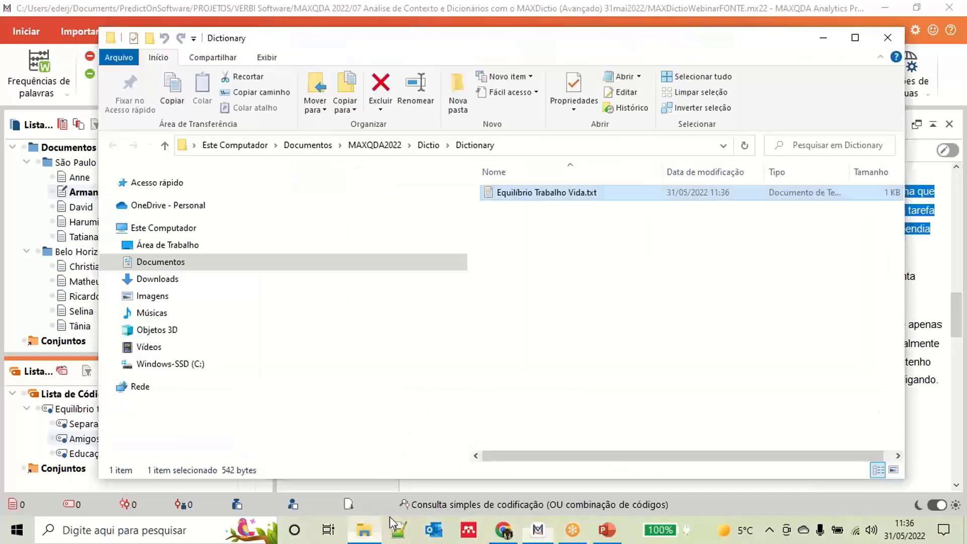
double_click(542, 194)
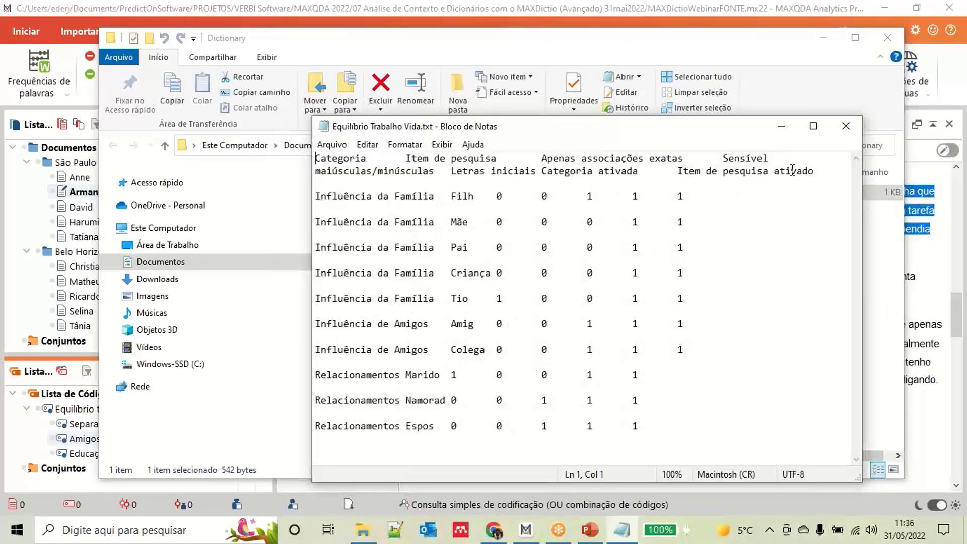
left_click(846, 130)
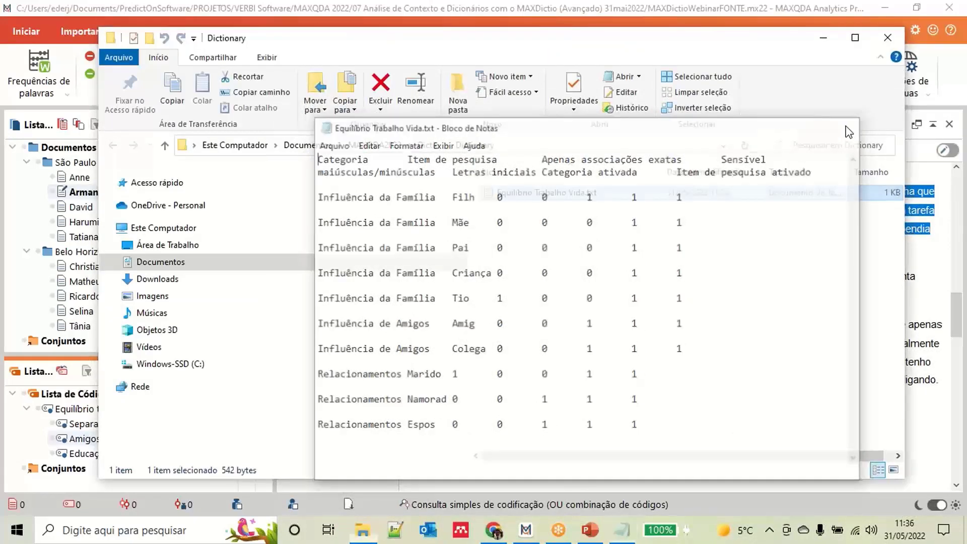
left_click(889, 38)
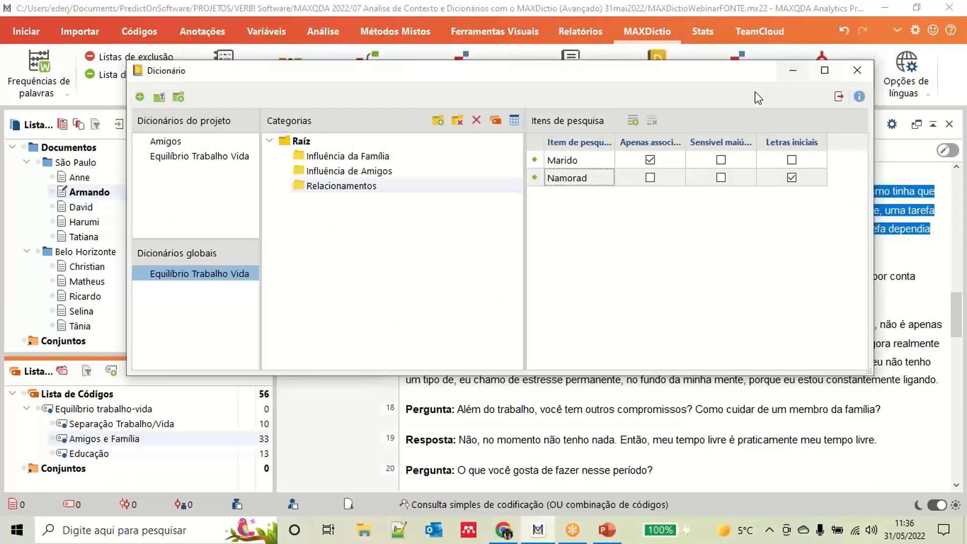
Step: Close the dictionary window and minimize MAXQDA to reach the desktop
left_click(859, 71)
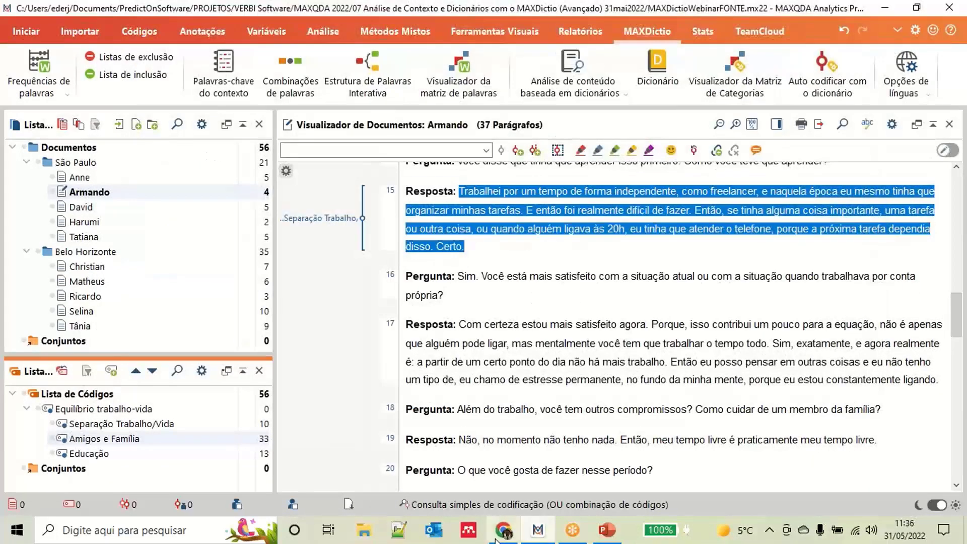
left_click(364, 530)
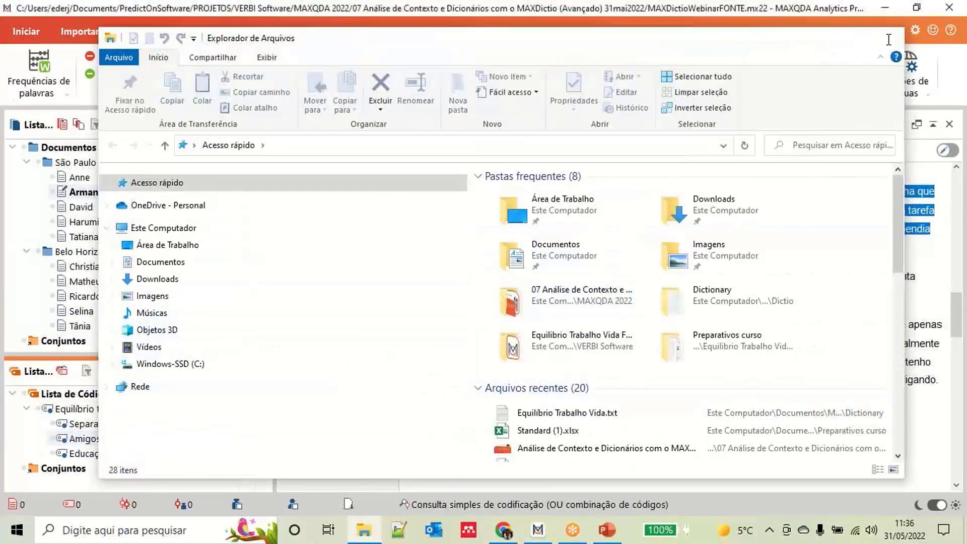
left_click(888, 38)
left_click(885, 9)
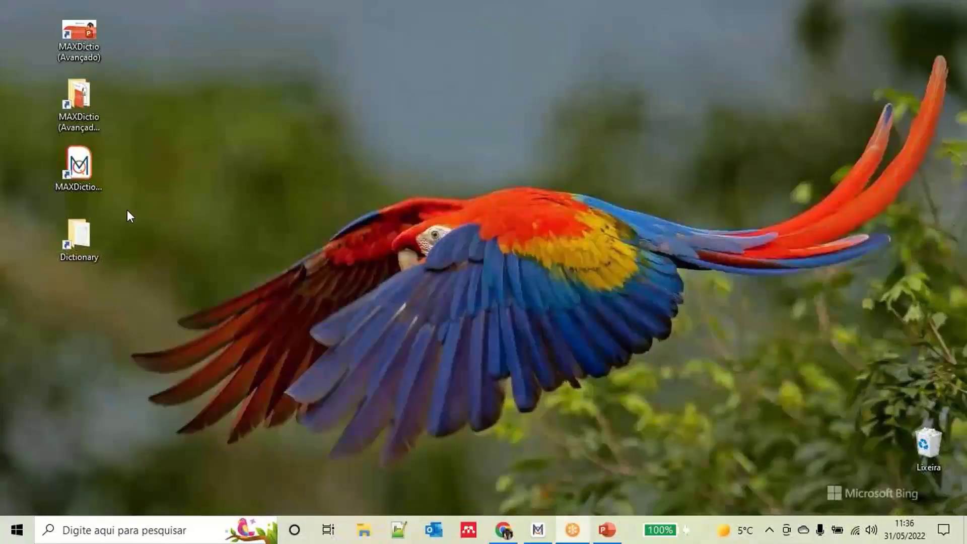
Step: Open Equilíbrio Trabalho Vida.txt from the Dictionary folder on the desktop, examine its Relacionamentos entries, and return to MAXQDA
double_click(77, 240)
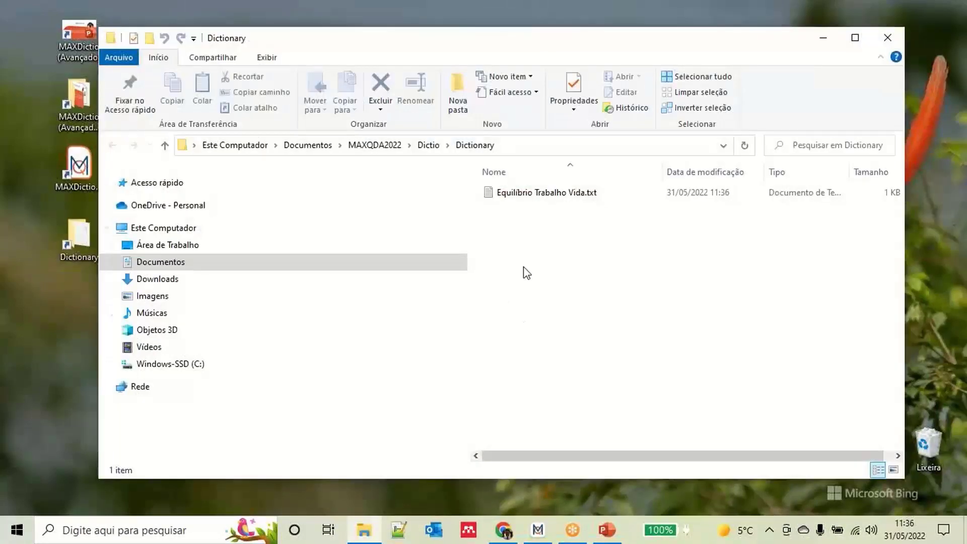
double_click(516, 194)
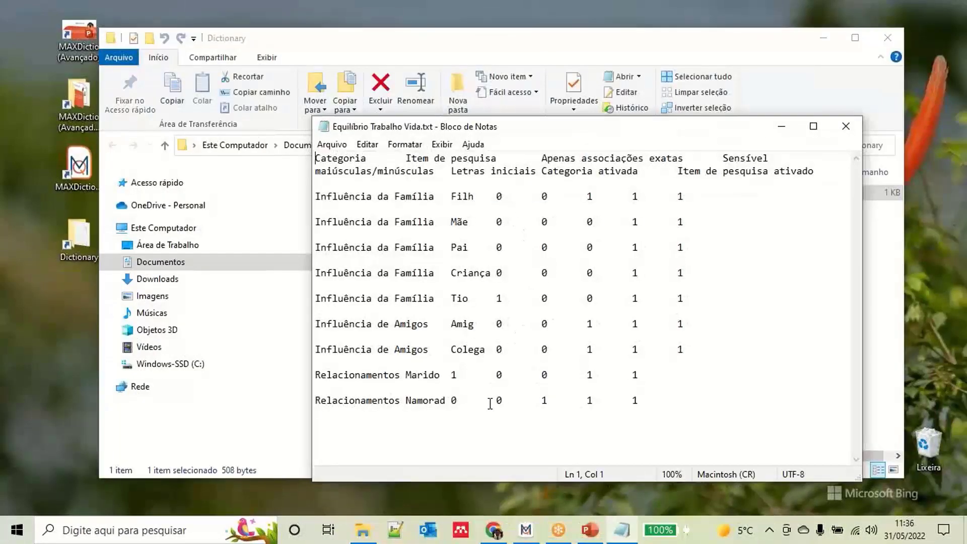
left_click(318, 413)
left_click(846, 126)
left_click(886, 38)
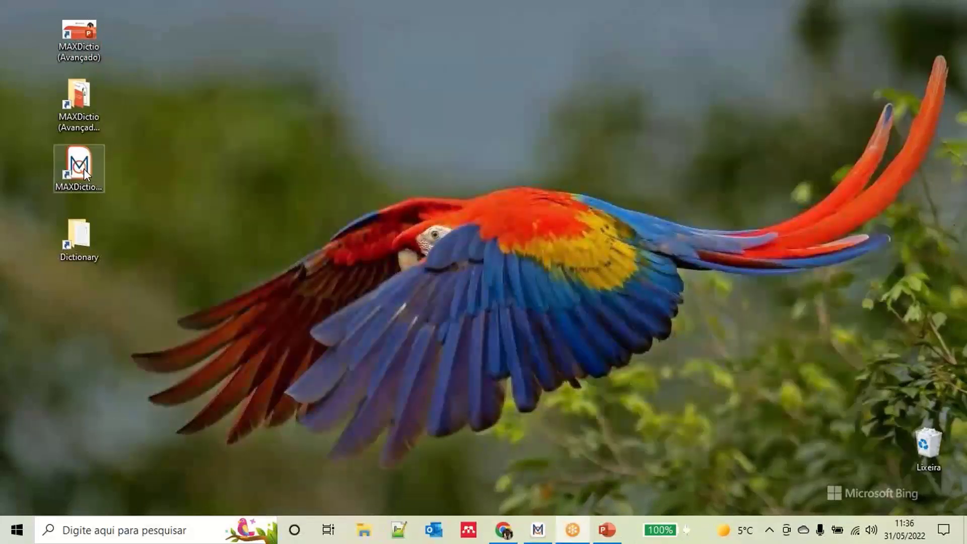
left_click(538, 530)
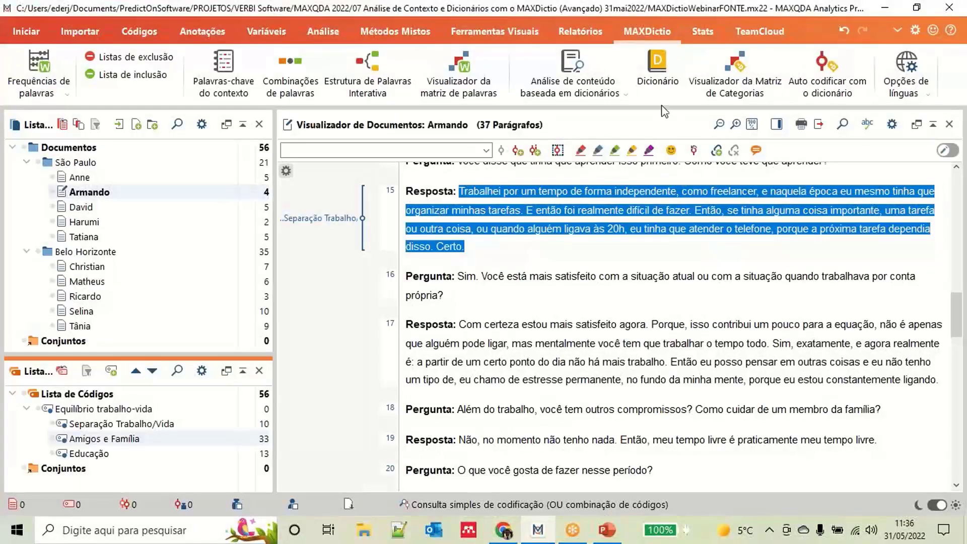
Step: Open the dictionaries and compare the search items of Relacionamentos and Influência de Amigos in the global and project Equilíbrio Trabalho Vida
left_click(655, 62)
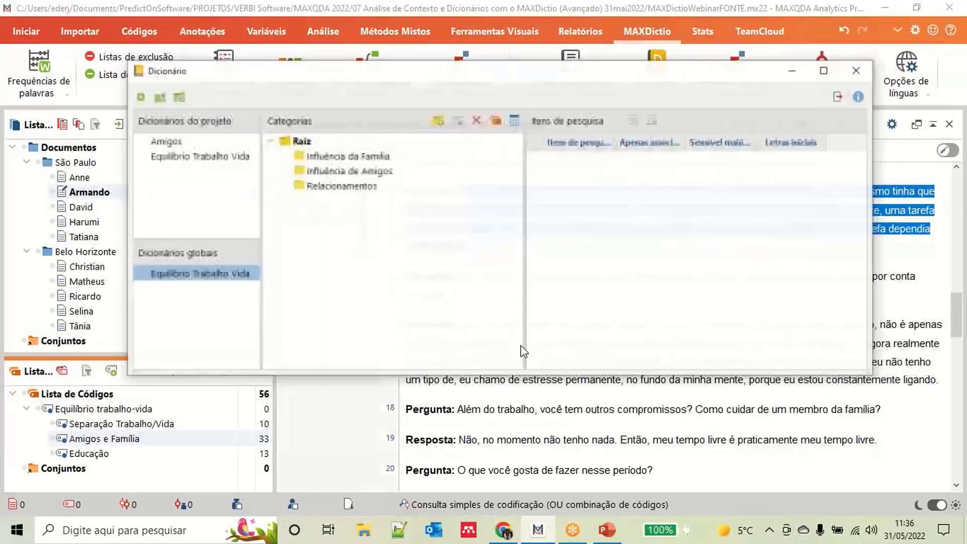
left_click(321, 188)
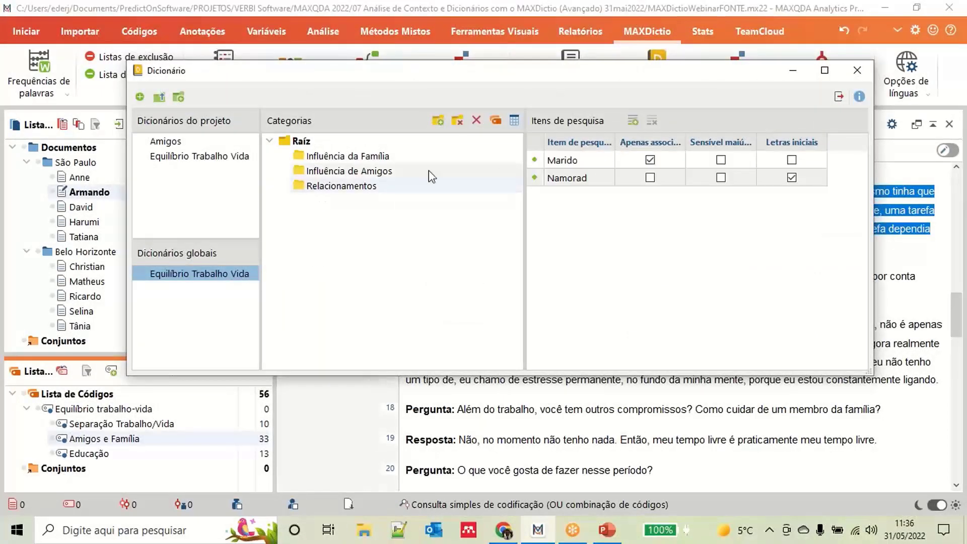
left_click(192, 158)
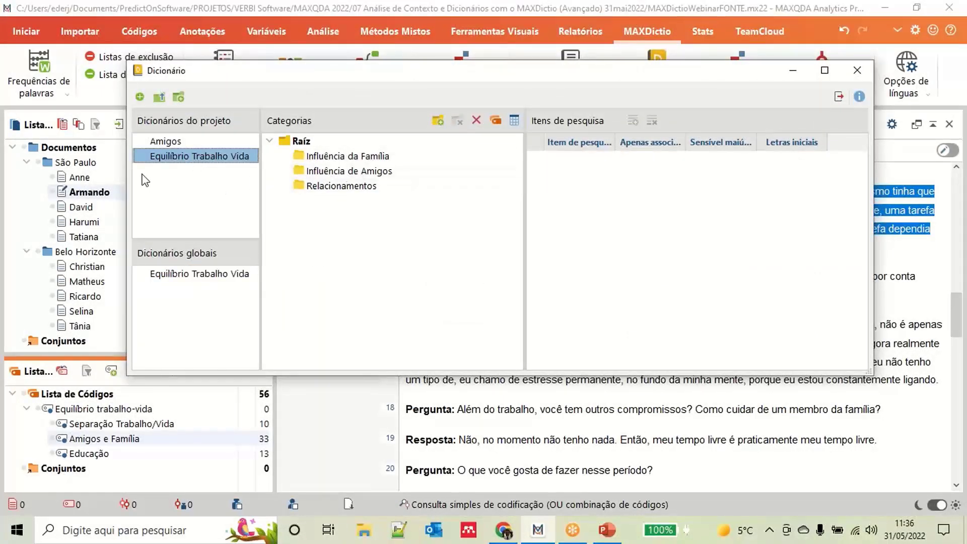
left_click(343, 194)
left_click(357, 172)
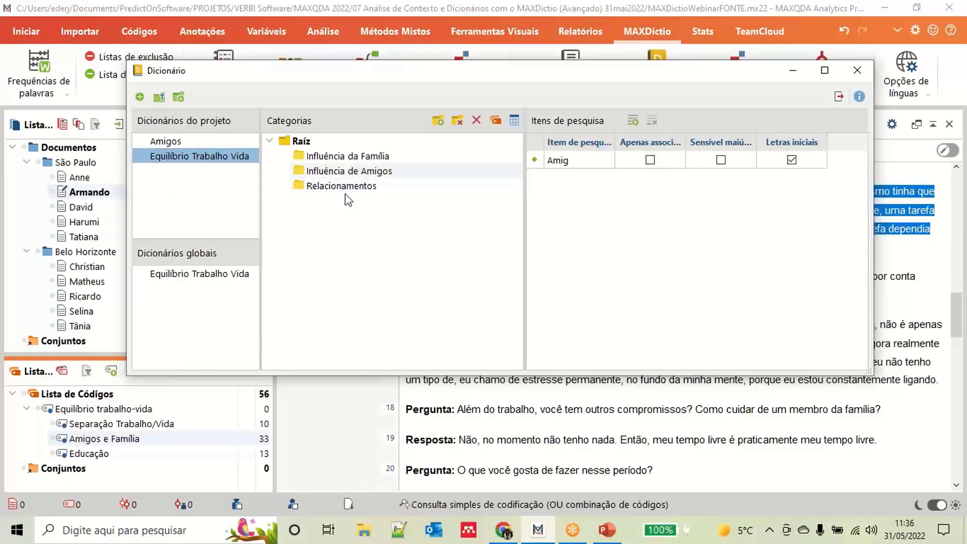
left_click(339, 172)
Step: Delete the search item "Tio" from Influência da Família in the project dictionary Equilíbrio Trabalho Vida, and check that category in the global dictionary
left_click(325, 156)
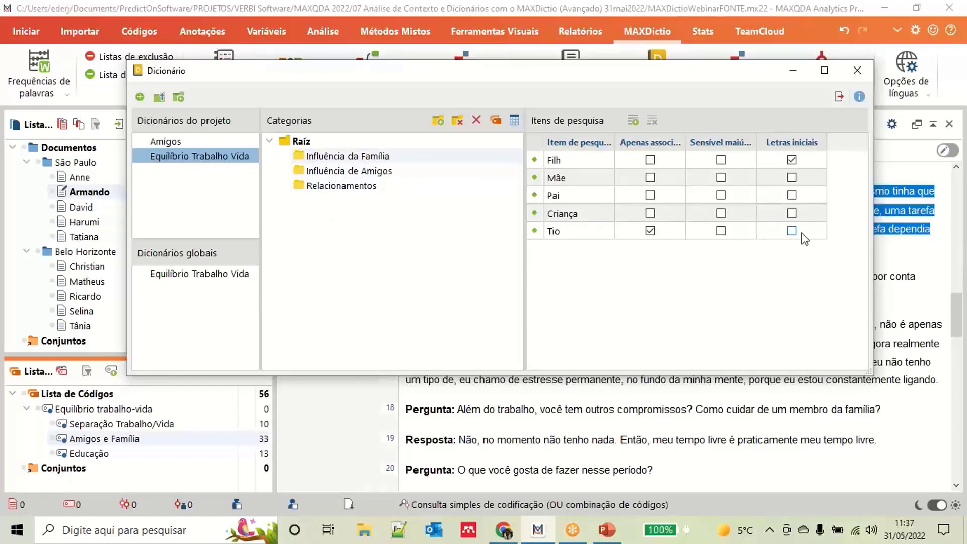
left_click(601, 235)
left_click(651, 121)
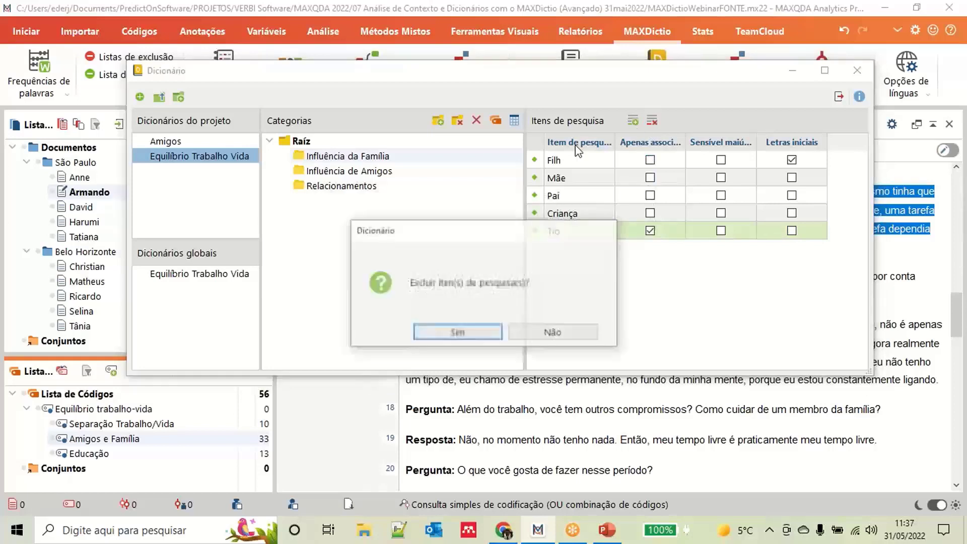
left_click(455, 332)
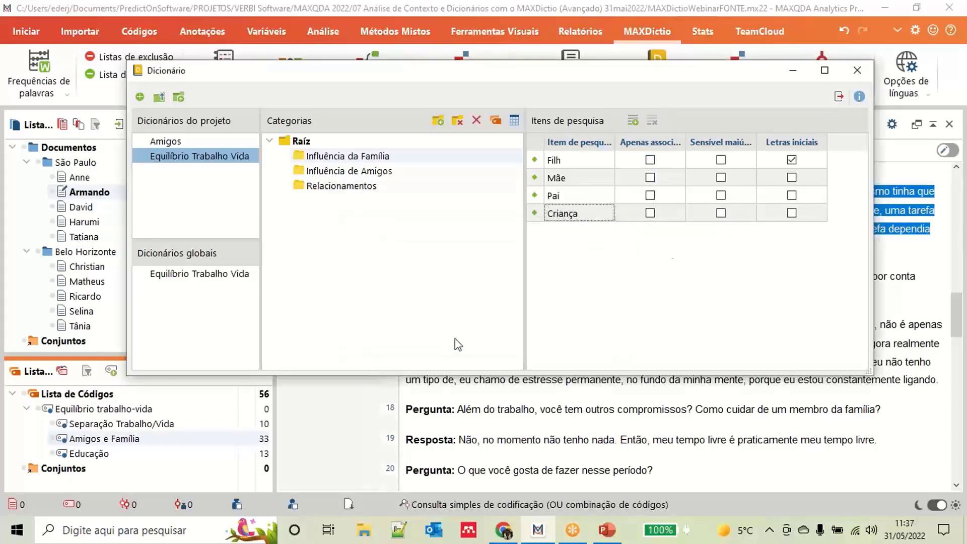
left_click(197, 276)
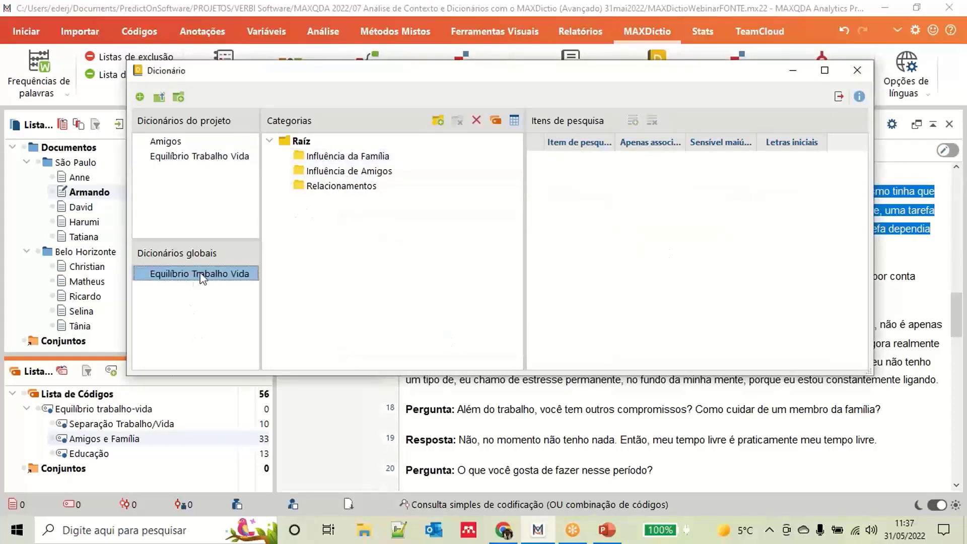
left_click(355, 157)
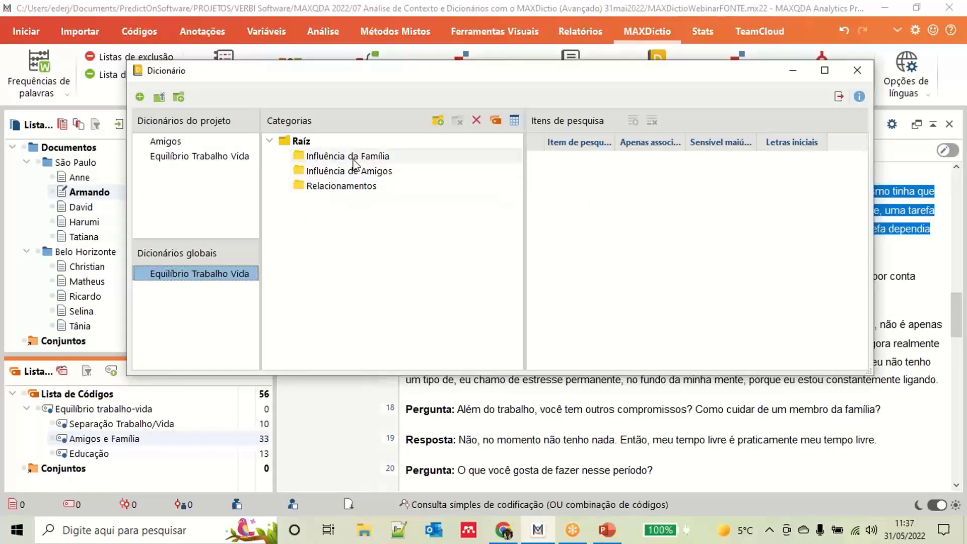
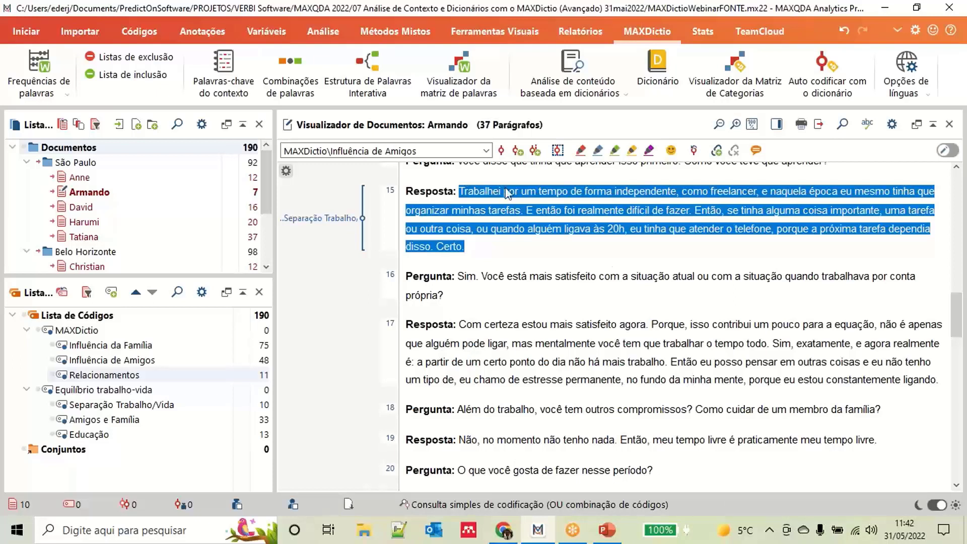
Step: Run a dictionary-based content analysis by document on activated documents only, and view the result table's column options without changing them
left_click(600, 94)
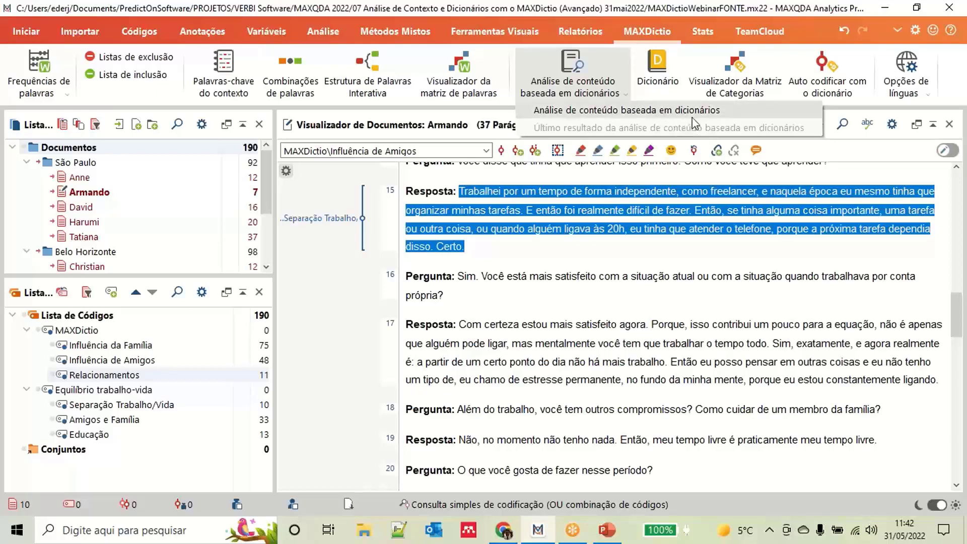
left_click(655, 110)
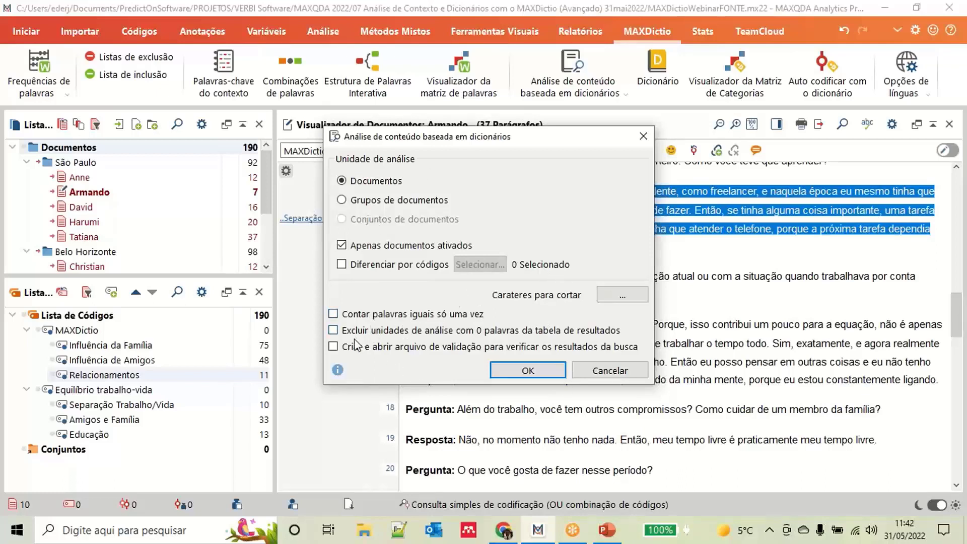
left_click(524, 369)
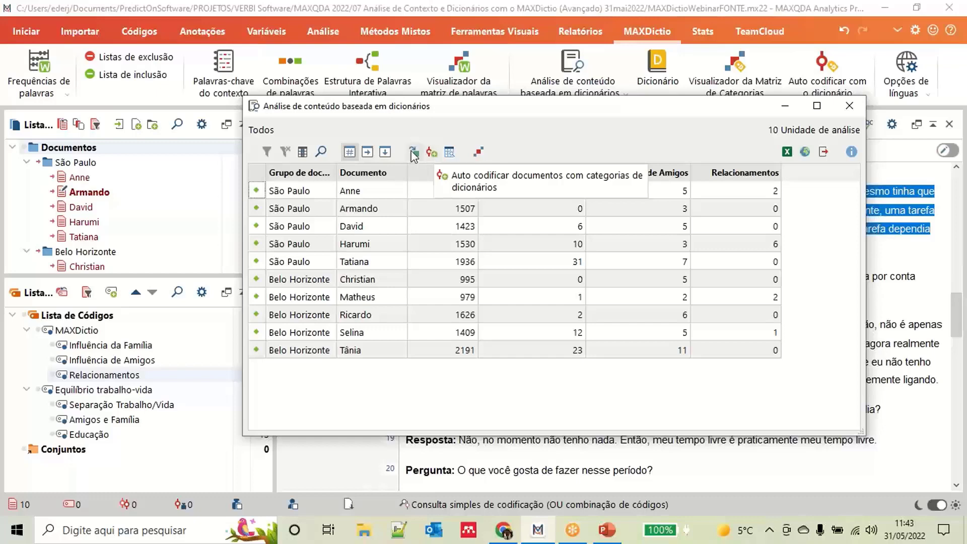
left_click(304, 156)
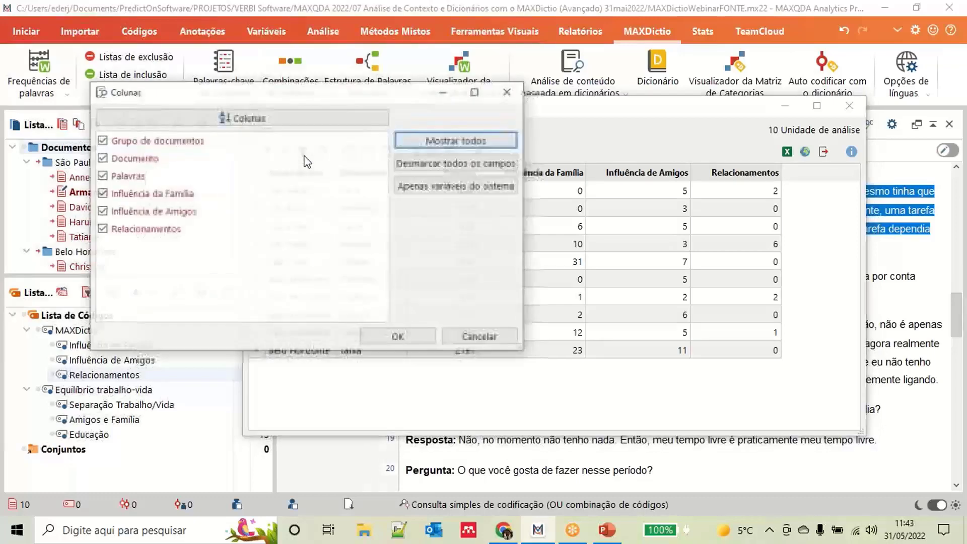
left_click(488, 342)
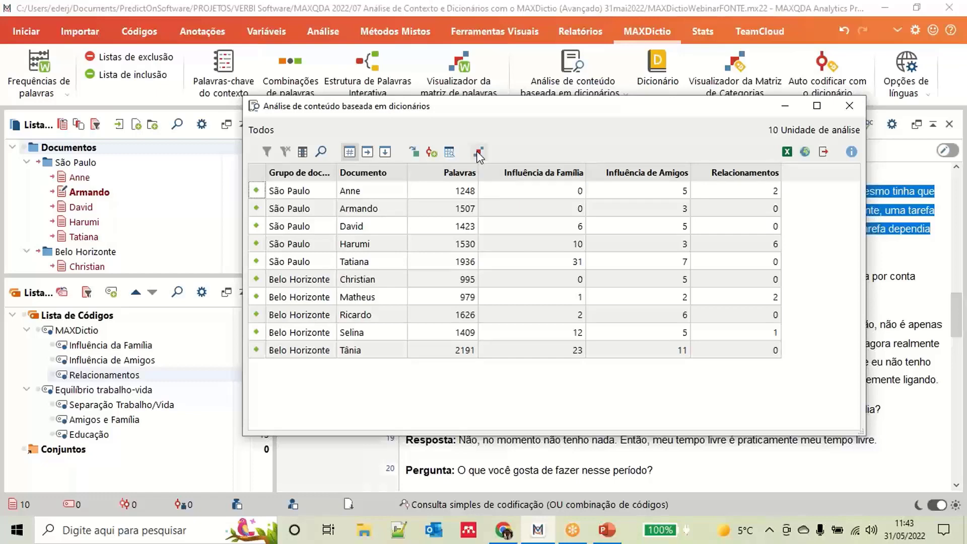
Step: Show the content analysis results in the category matrix viewer as numeric values highlighted with a colour scale
left_click(479, 153)
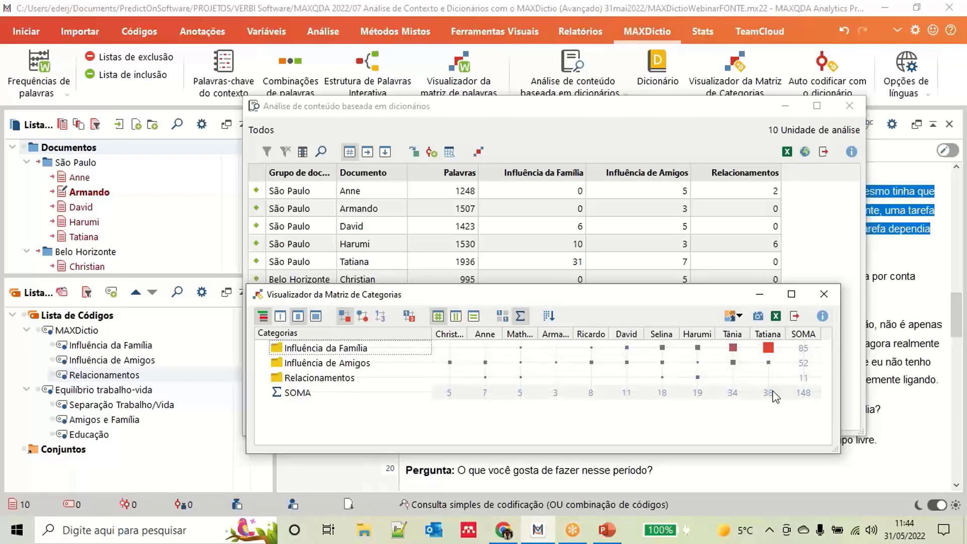
left_click(380, 317)
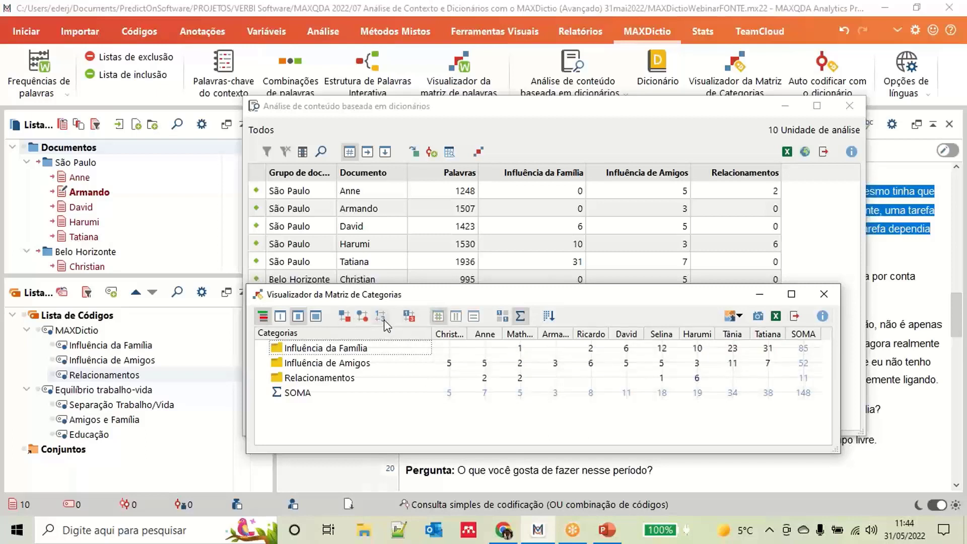
left_click(407, 318)
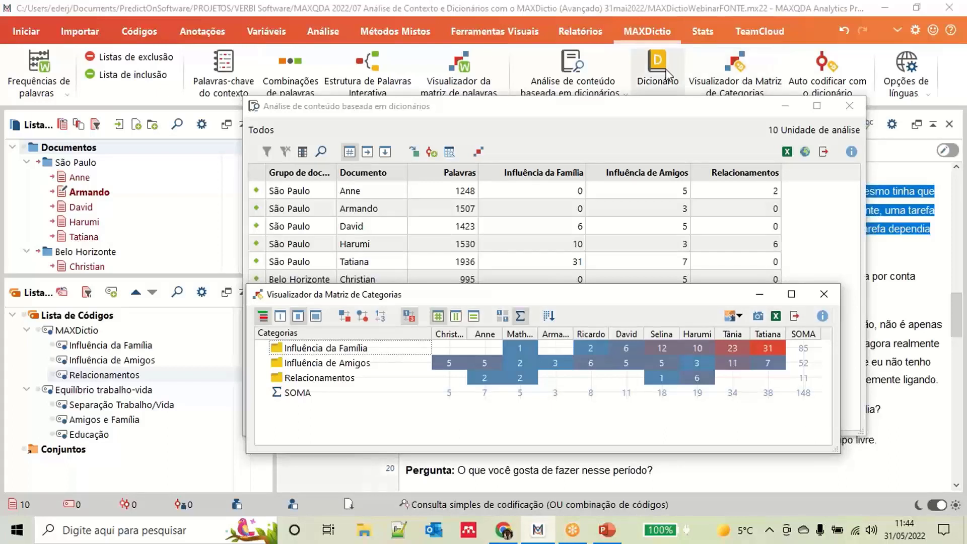
Step: Generate the category matrix from the dictionary with documents as columns, activated documents only, and reposition its window higher
left_click(746, 84)
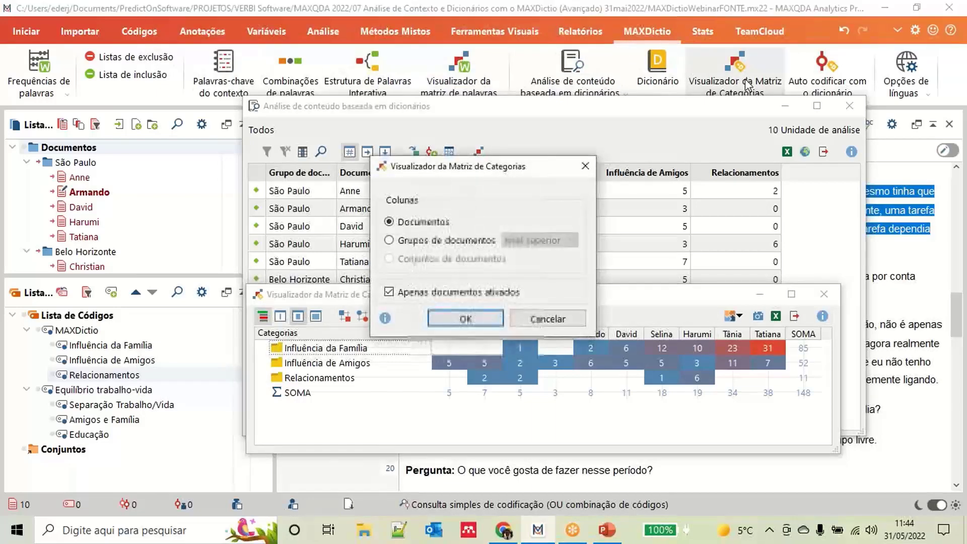
left_click(467, 319)
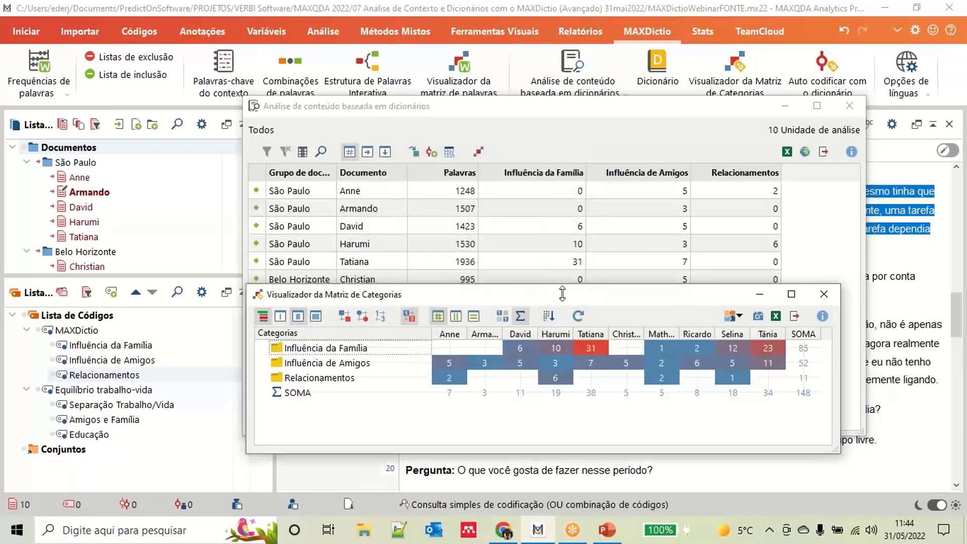
left_click_drag(577, 295, 583, 170)
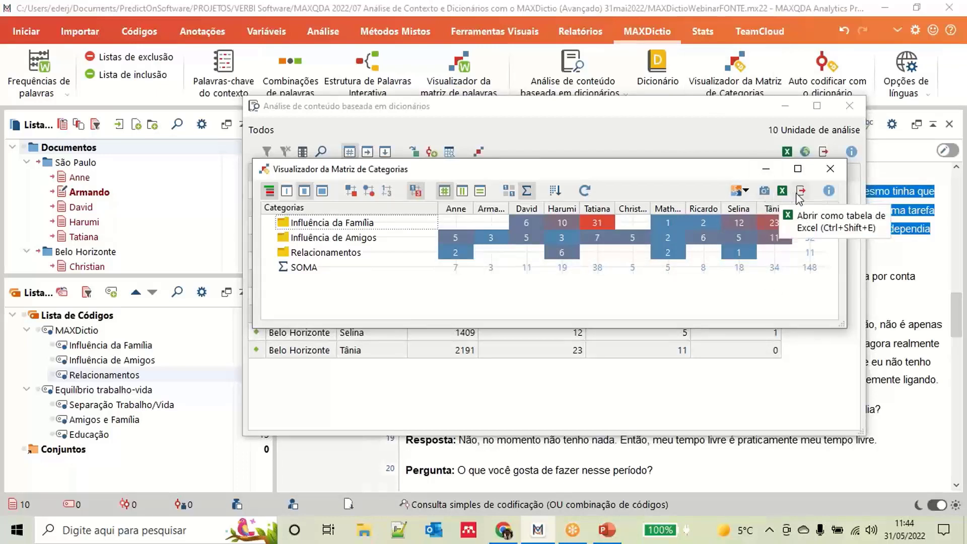
left_click(747, 193)
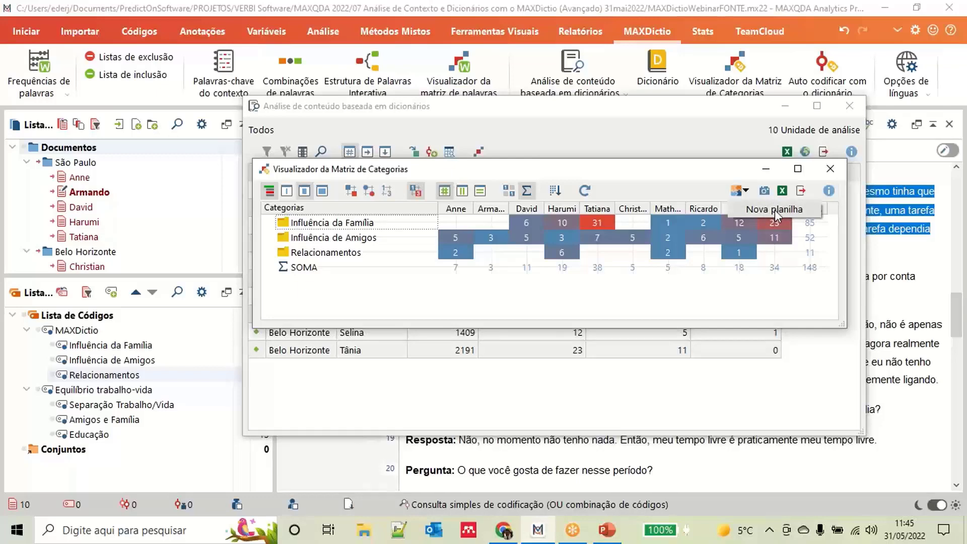
left_click(775, 210)
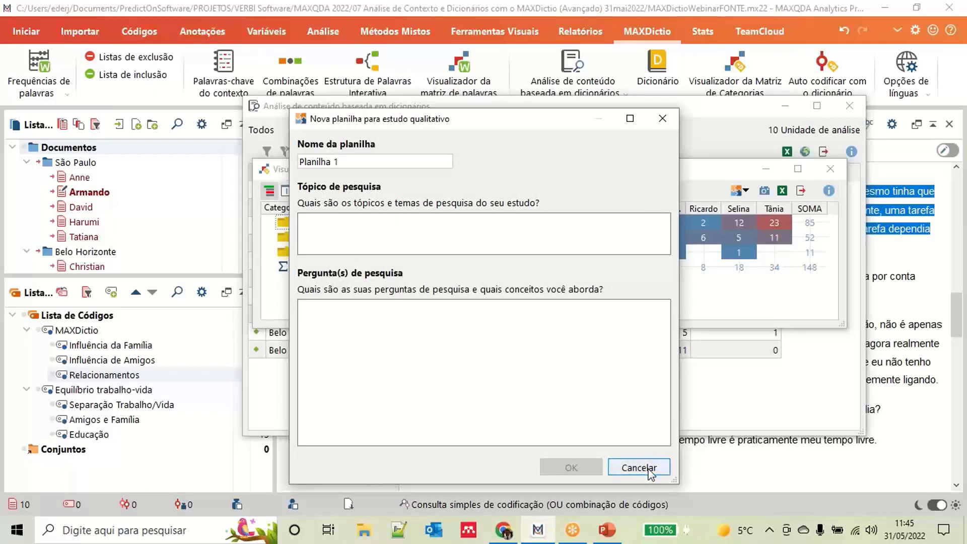
left_click(621, 464)
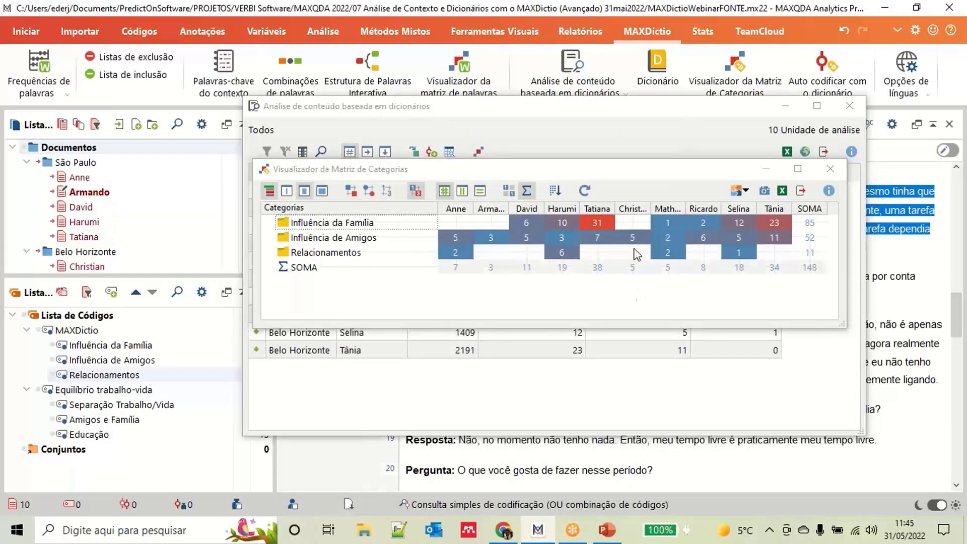
Step: Close the category matrix and content analysis results, and generate the category matrix again for the activated documents
left_click(830, 170)
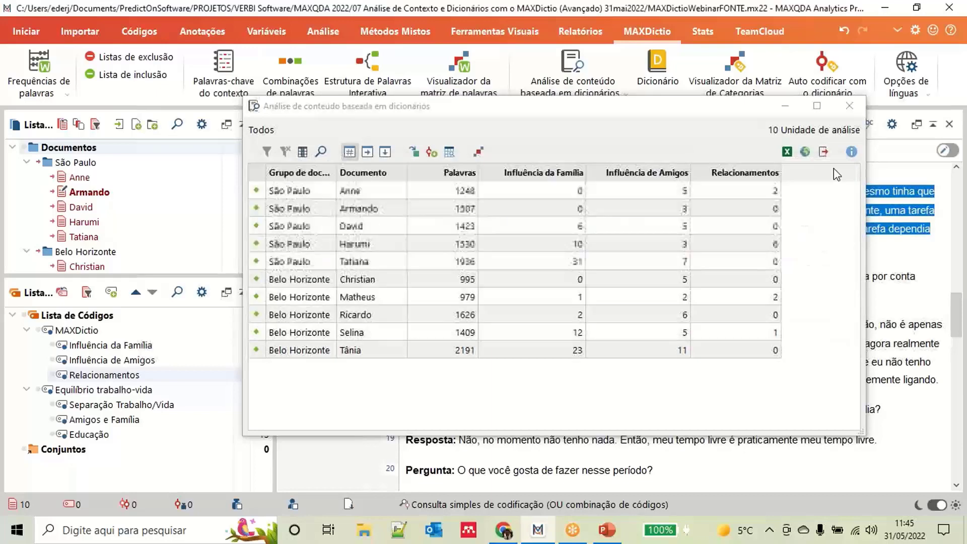
left_click(849, 106)
left_click(315, 32)
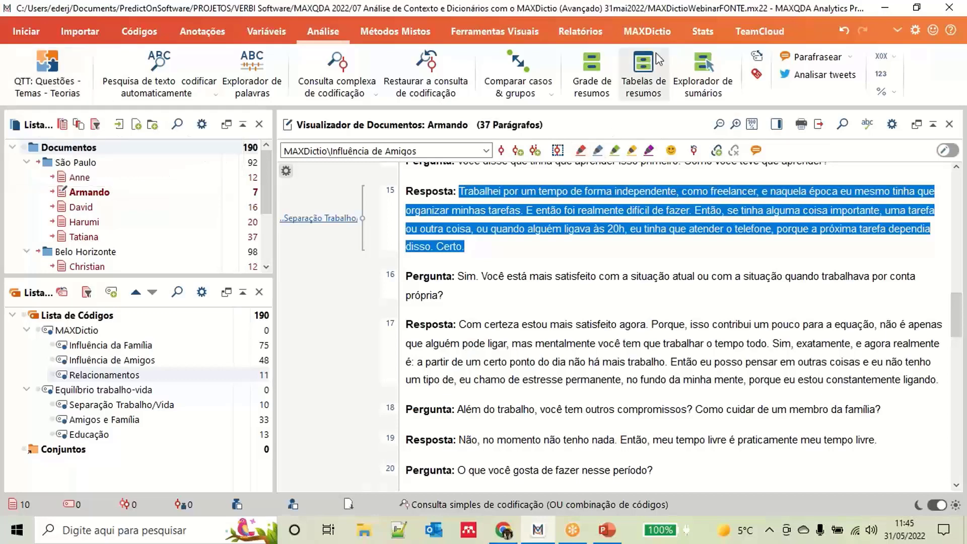
left_click(646, 31)
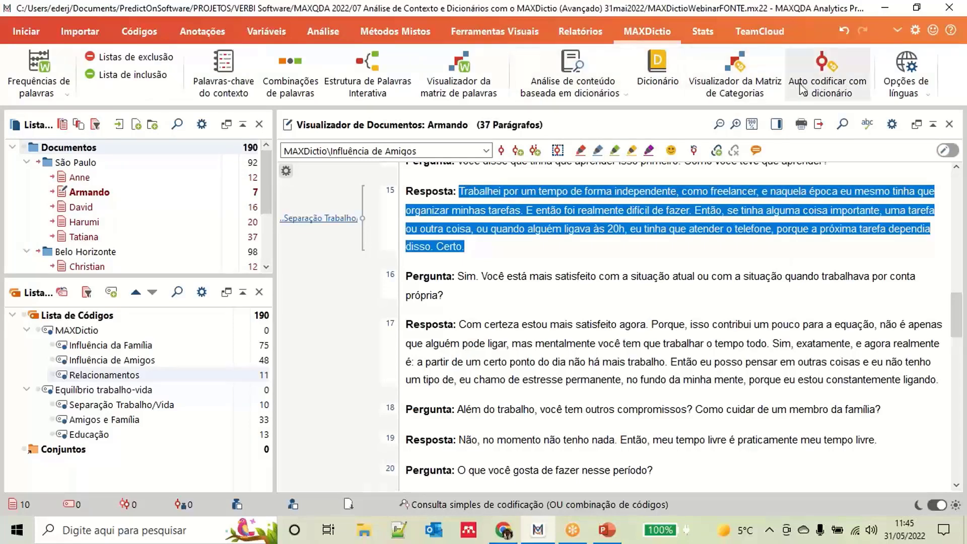
left_click(745, 80)
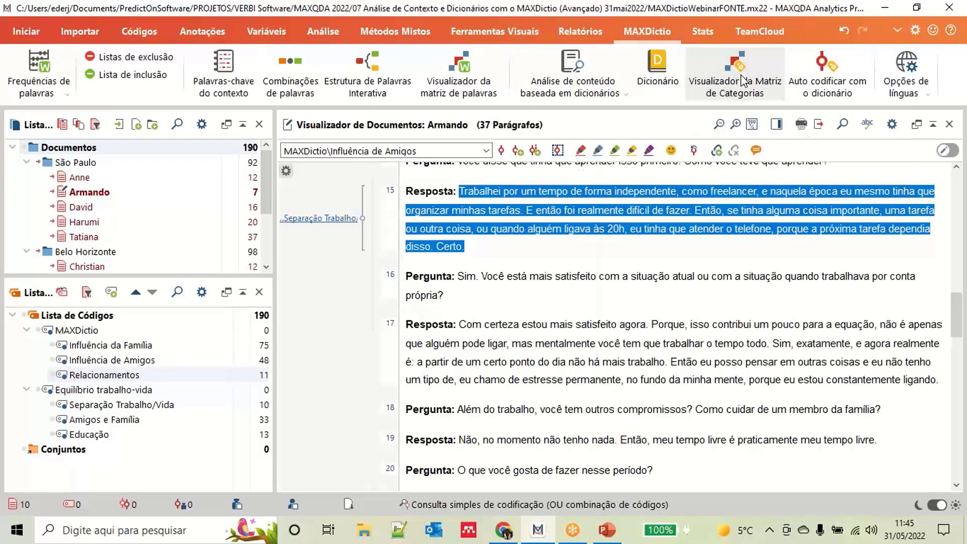
left_click(462, 318)
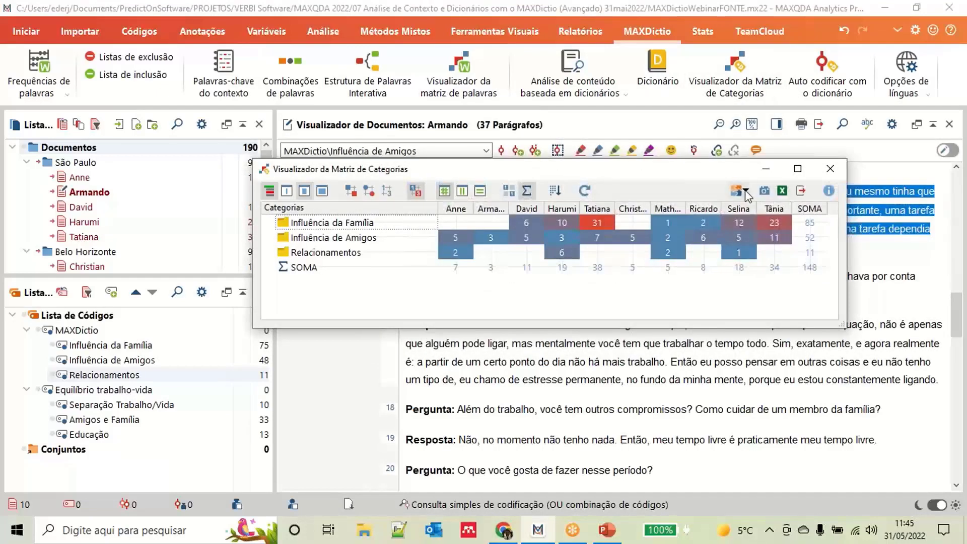
Step: Start a new QTT worksheet from the category matrix and enter the research topic "Equilíbrio no trabalho e na vida."
left_click(747, 190)
left_click(751, 209)
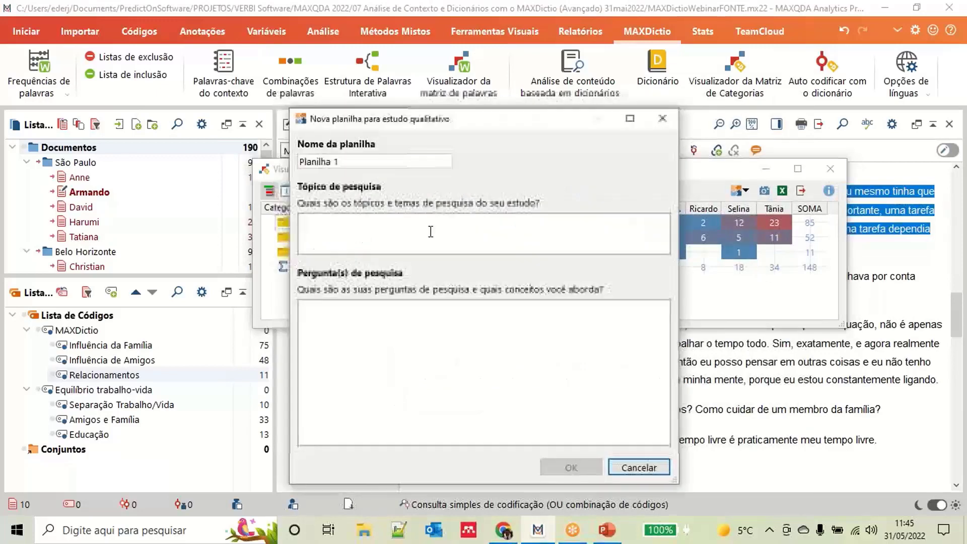
left_click(357, 230)
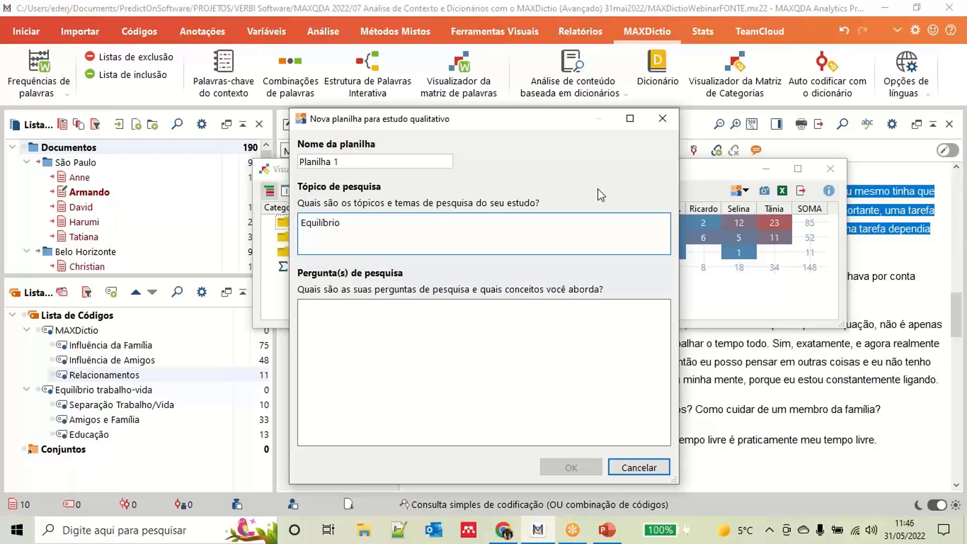
type("balho e na vida.")
Step: Enter the research question "Quais as categorias que influênciam no trabalho e na vida pessoal?" and create the worksheet with the category matrix
left_click(414, 318)
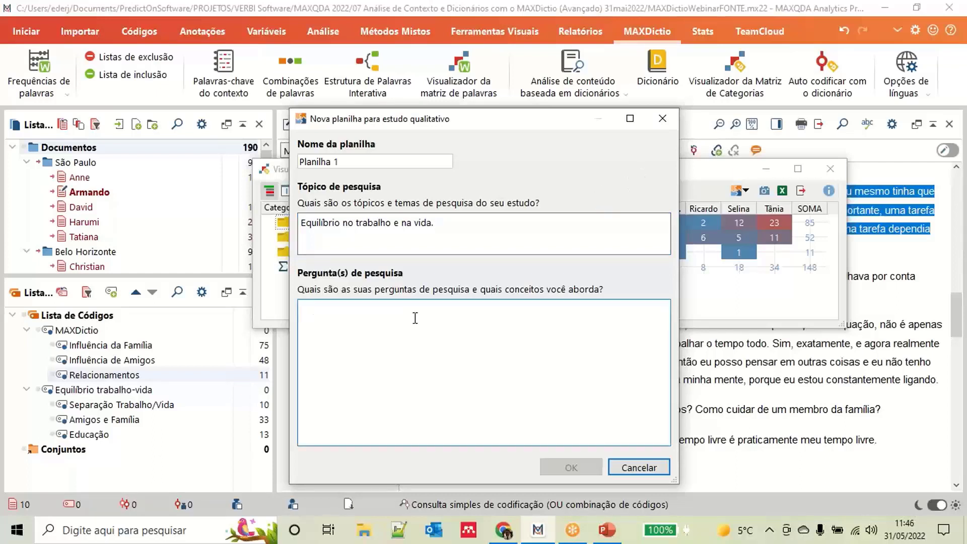
type("Quais as categorias que influê")
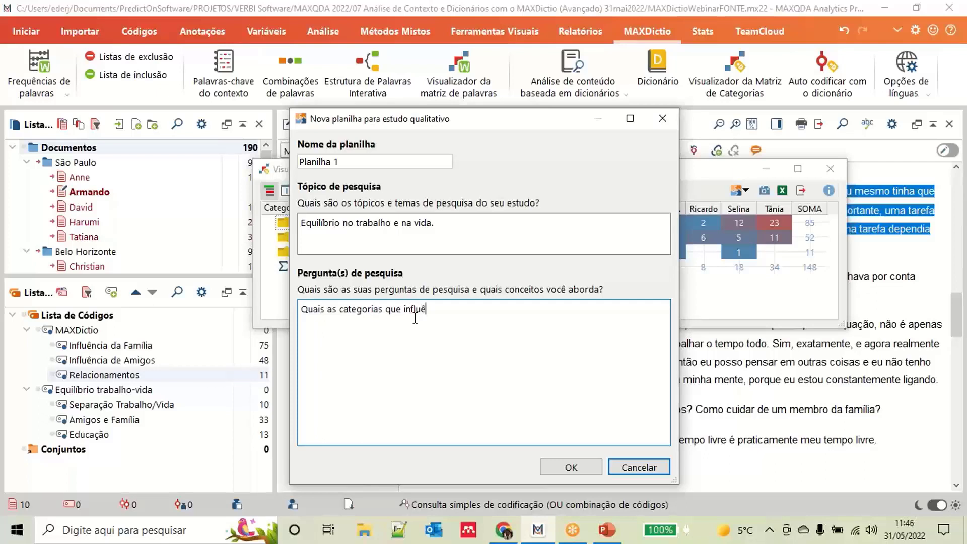
type("nciam no trabalho e na vida pessoal?")
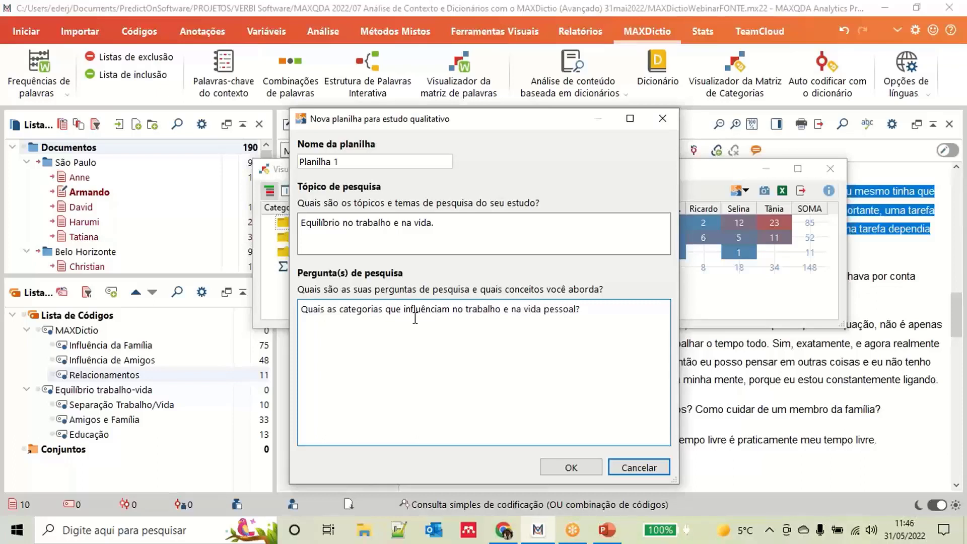
left_click(571, 467)
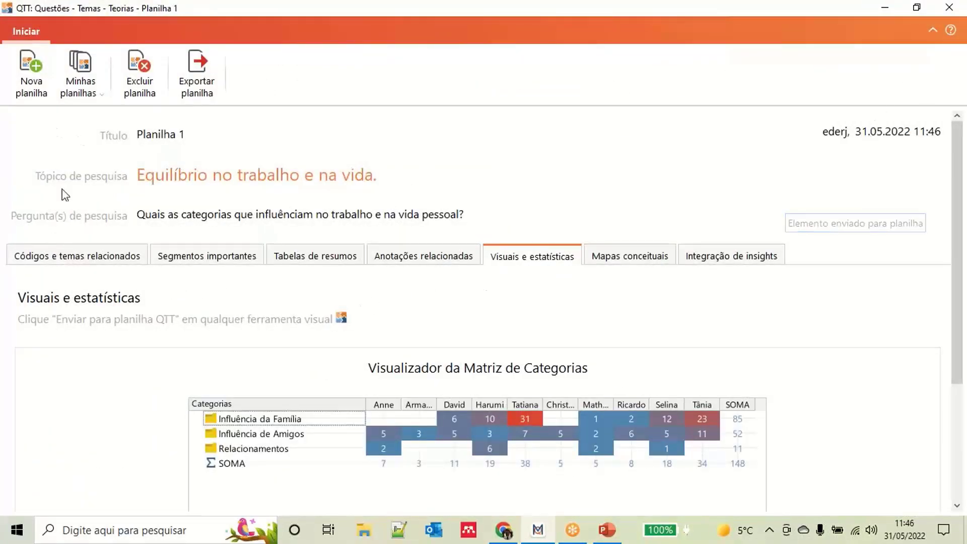
Step: Review the worksheet's related codes and themes and its visuals and statistics, and close the worksheet and the category matrix
left_click(78, 257)
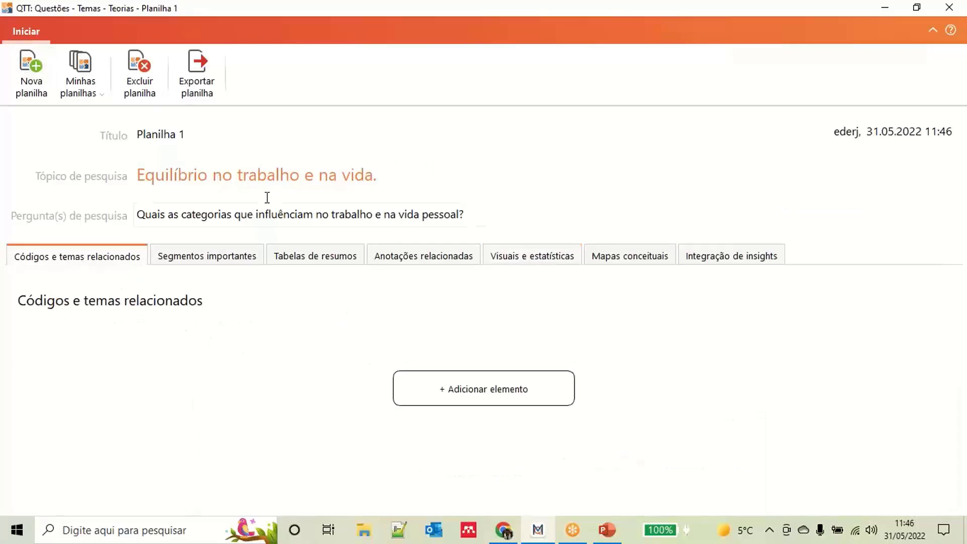
left_click(553, 263)
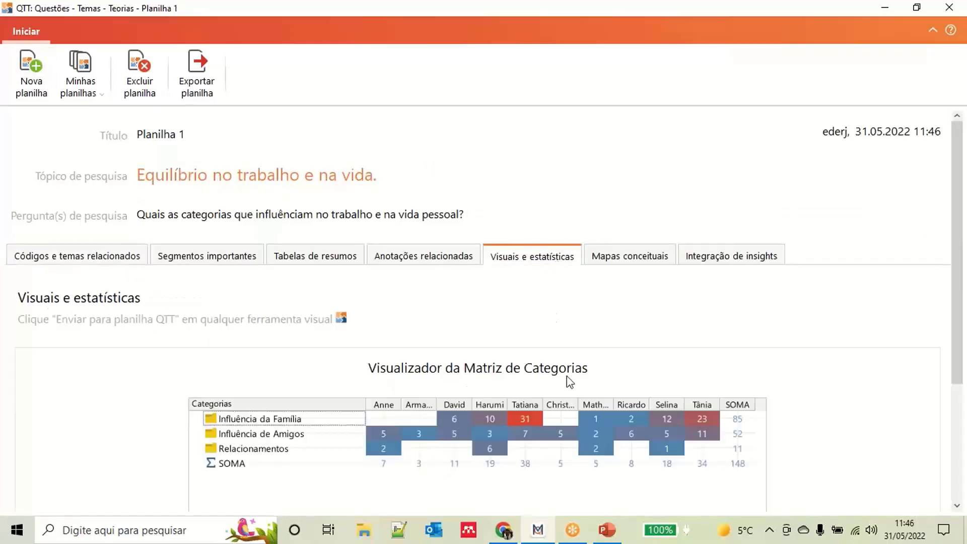
scroll(566, 383, "down", 3)
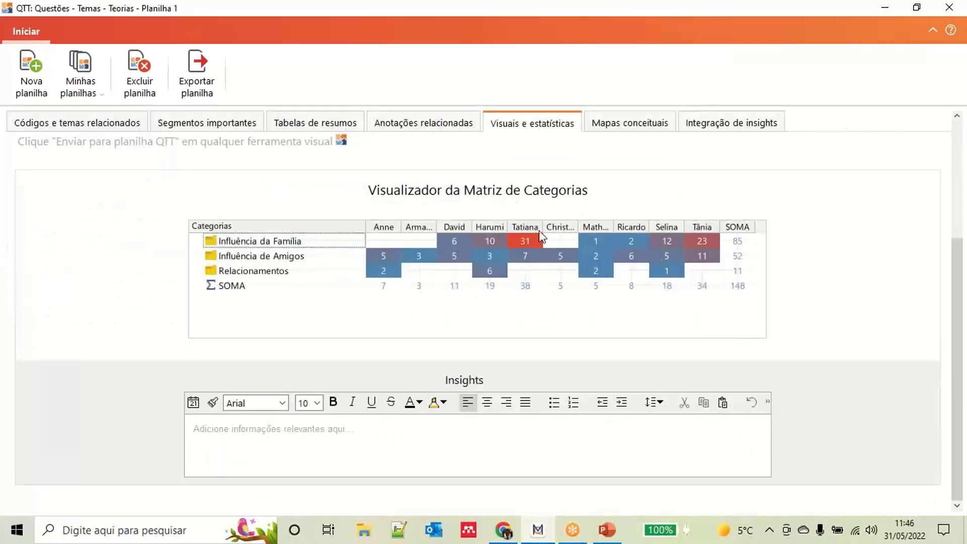
left_click(949, 7)
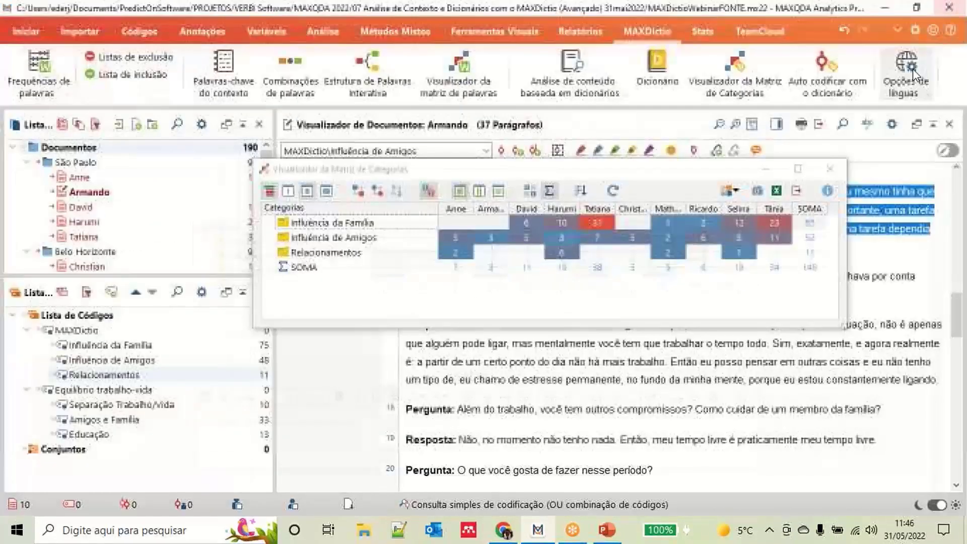
left_click(830, 168)
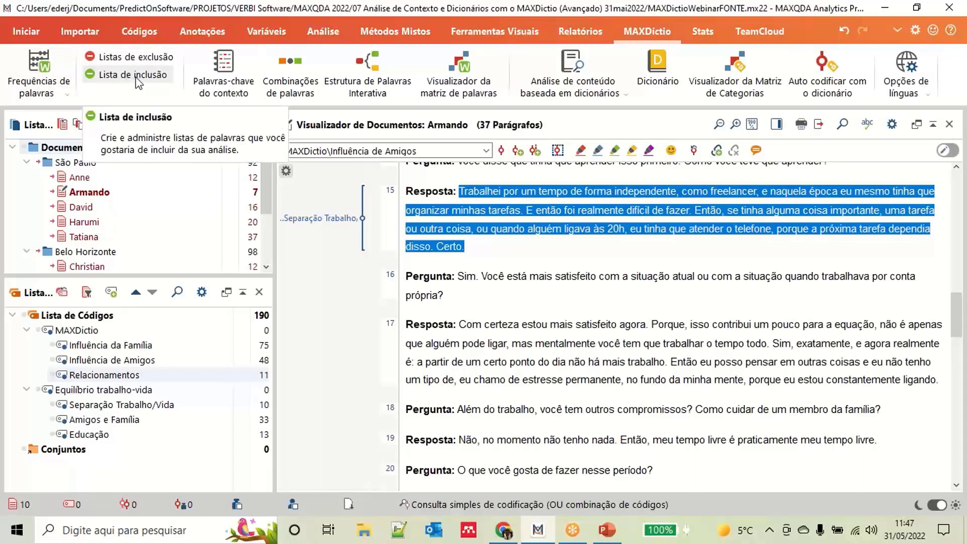
left_click(65, 96)
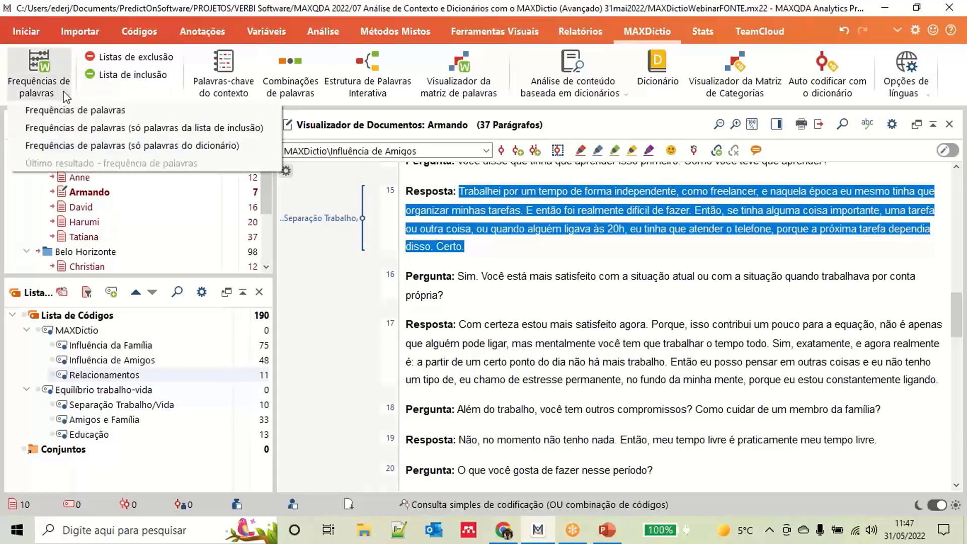
left_click(81, 112)
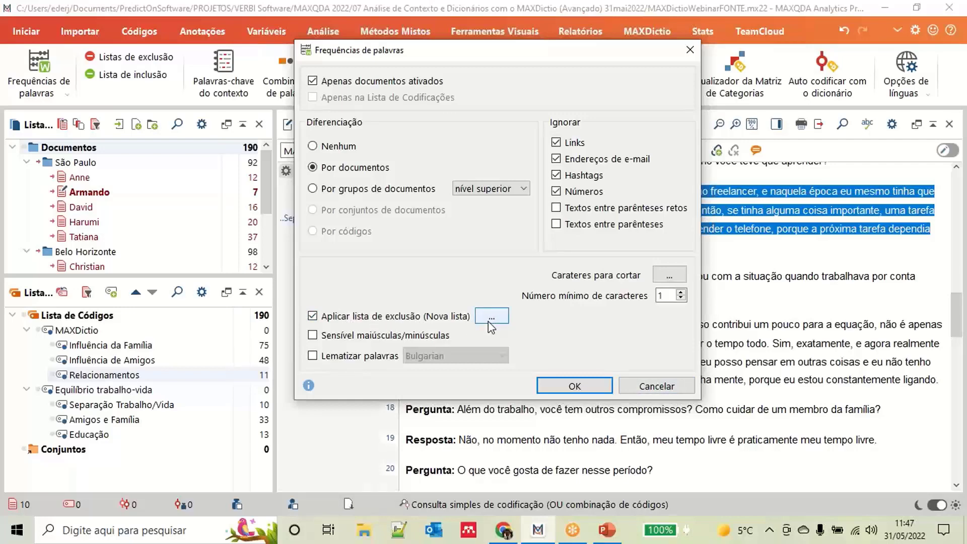
left_click(656, 387)
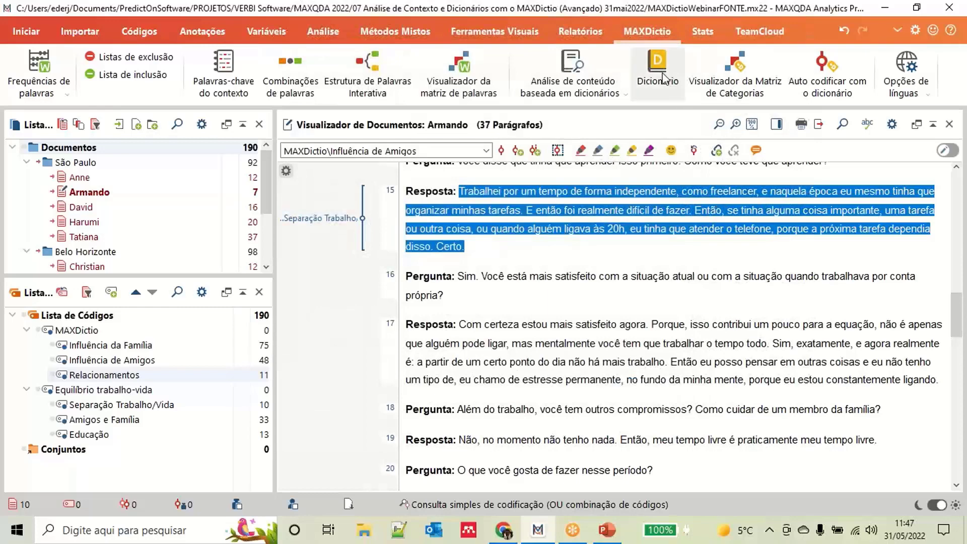
left_click(148, 56)
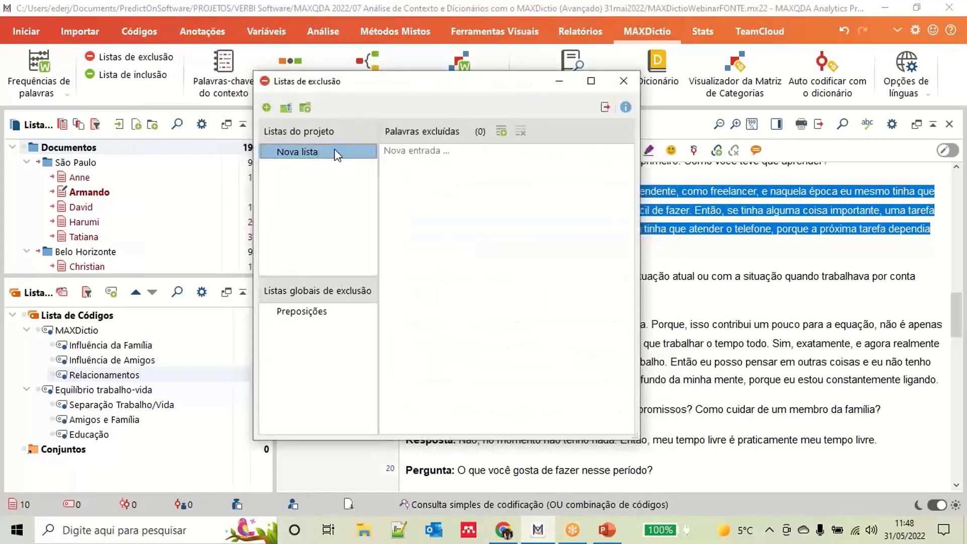
left_click(624, 82)
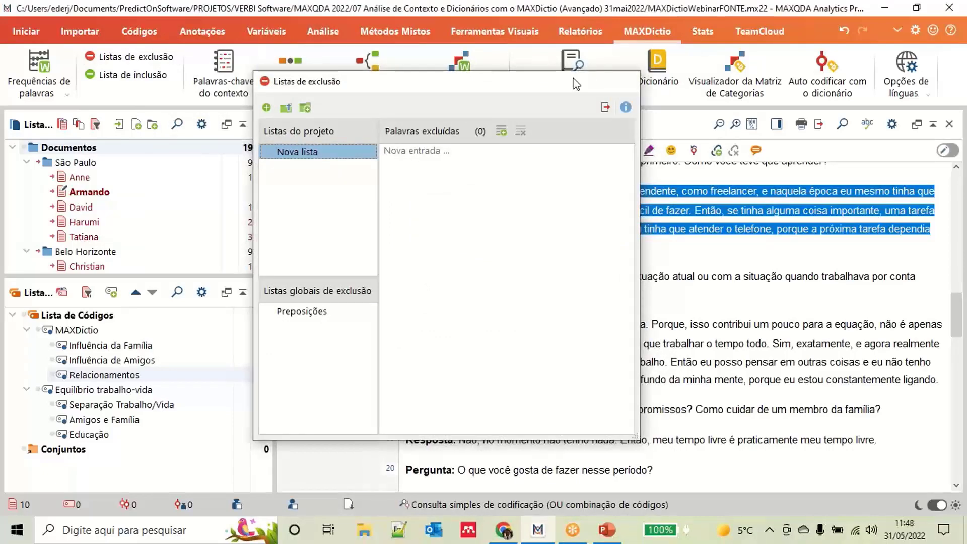
Step: Generate word frequencies for activated documents, differentiated by documents with the "Nova lista" exclusion list, examine the per-document columns, and close the results
left_click(56, 77)
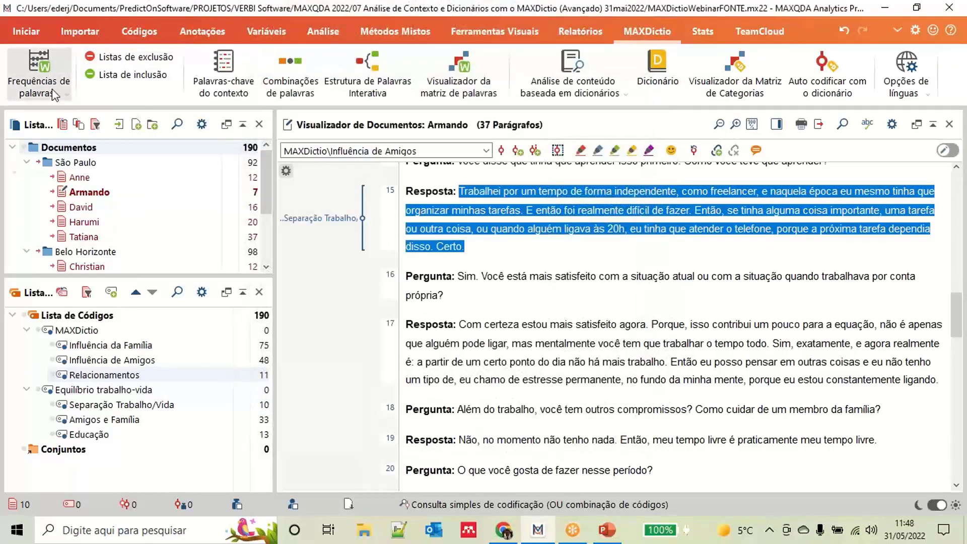
left_click(56, 100)
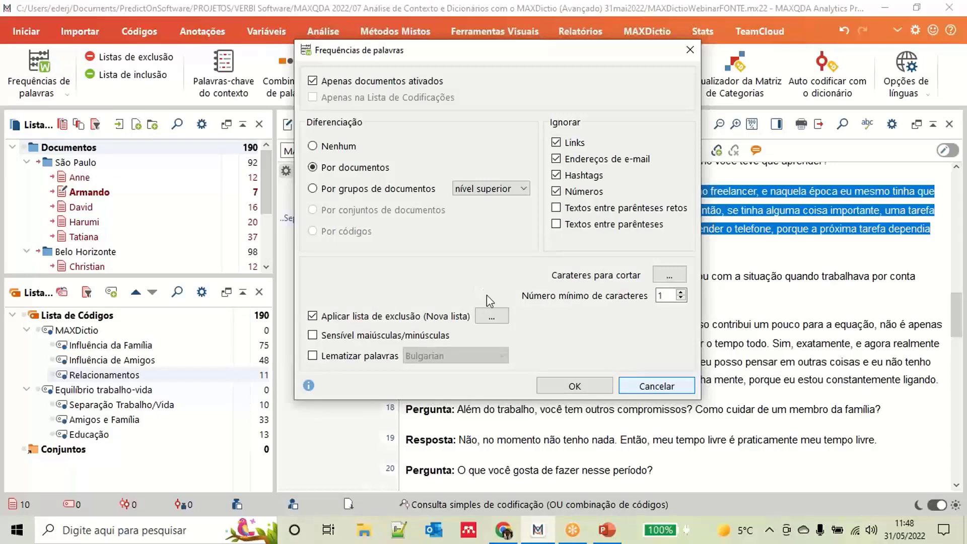
left_click(579, 387)
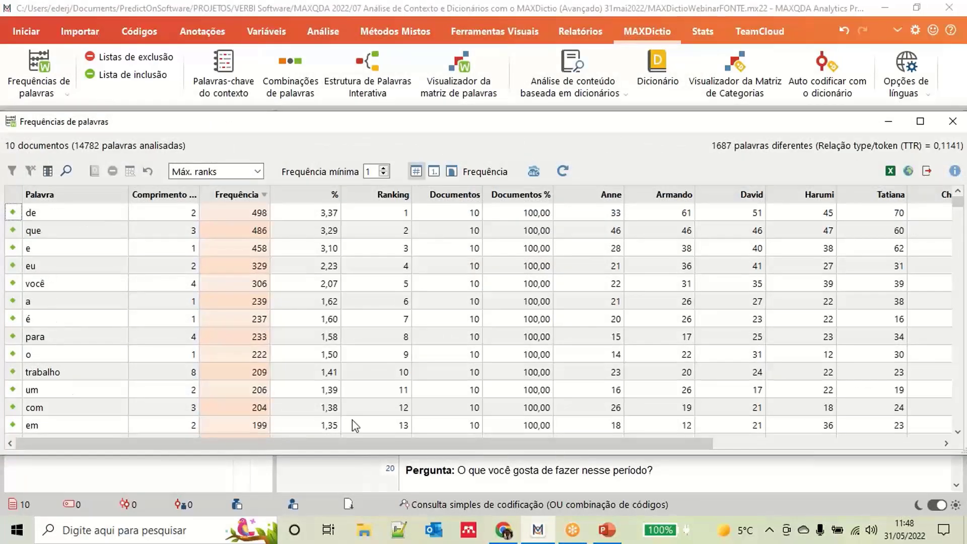
left_click_drag(523, 112, 524, 62)
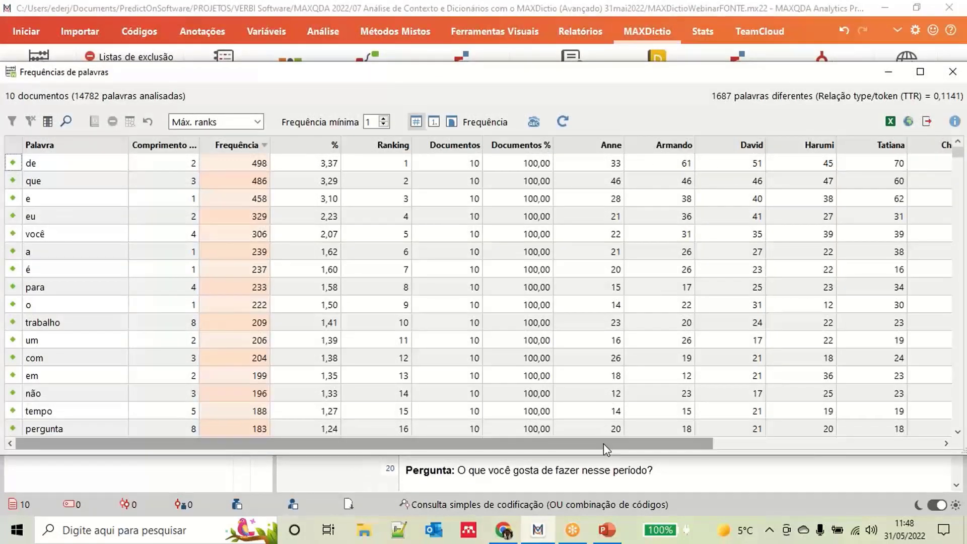
left_click_drag(604, 445, 833, 438)
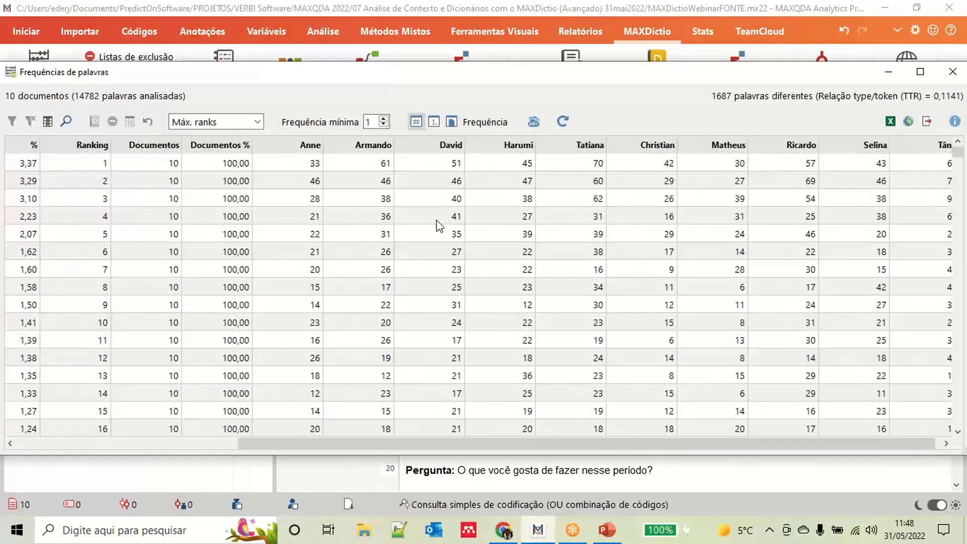
left_click_drag(686, 439, 352, 447)
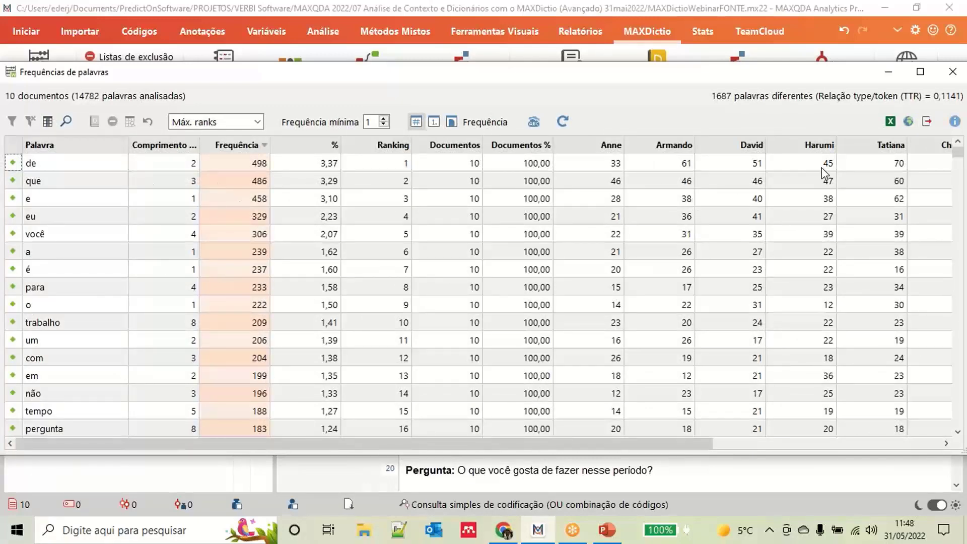
left_click(953, 71)
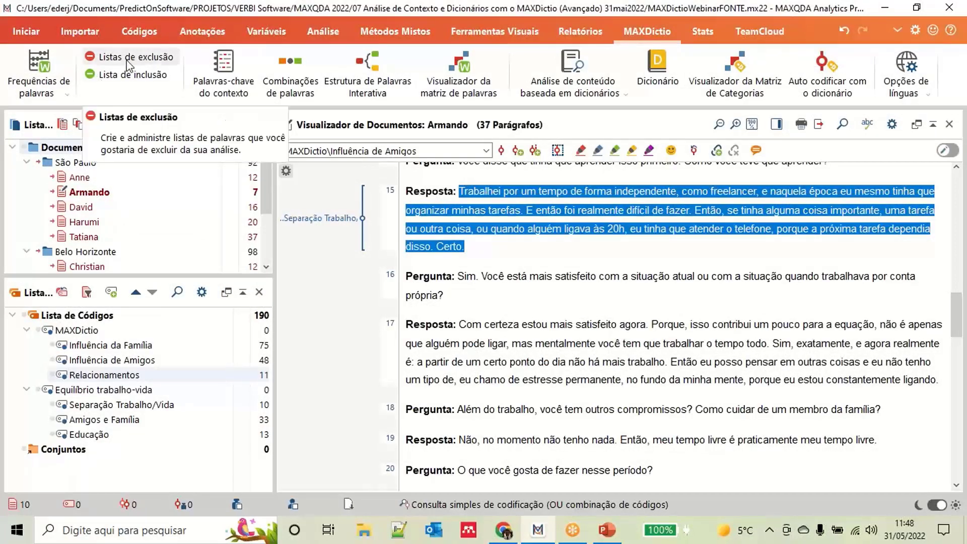
Step: Select the global exclusion list "Preposições" as the active one, look through its excluded words, and close the exclusion lists
left_click(129, 64)
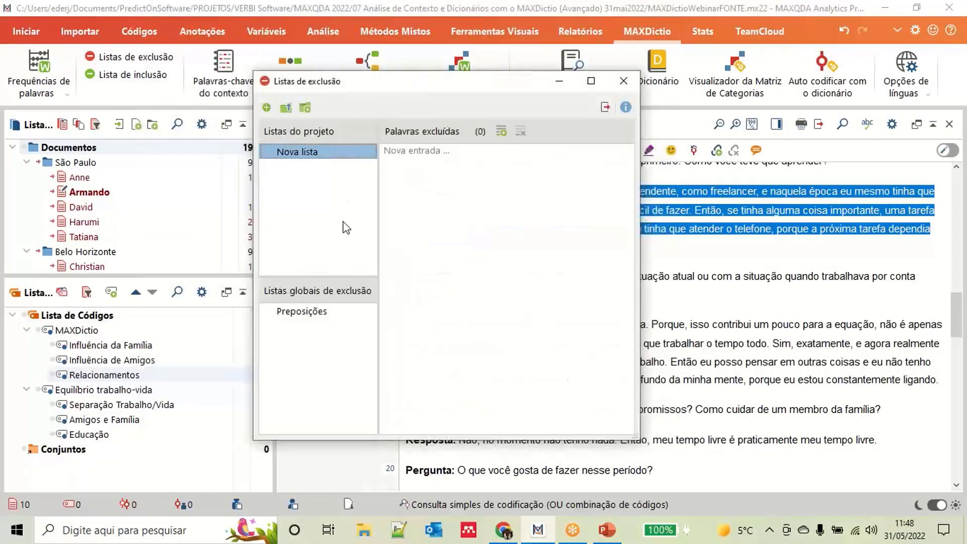
left_click(311, 313)
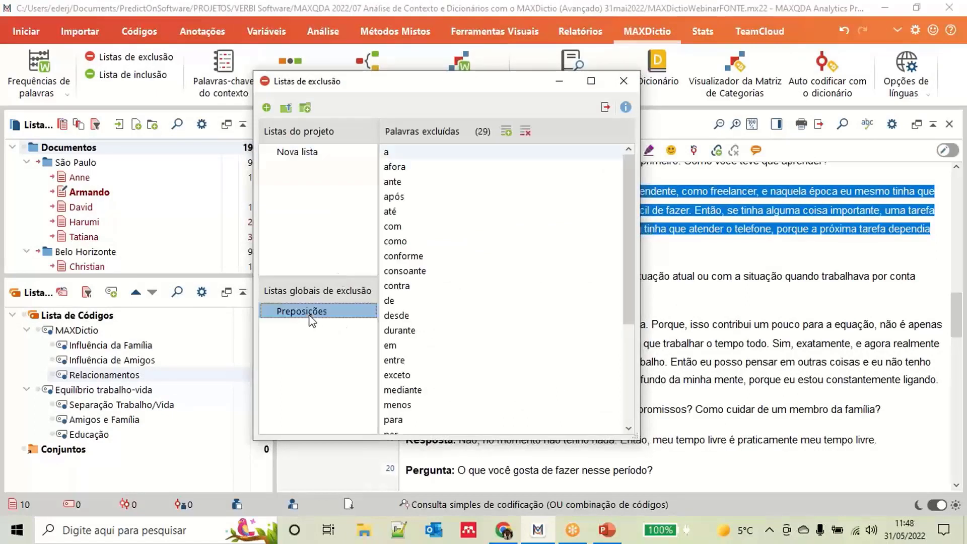
scroll(436, 290, "down", 4)
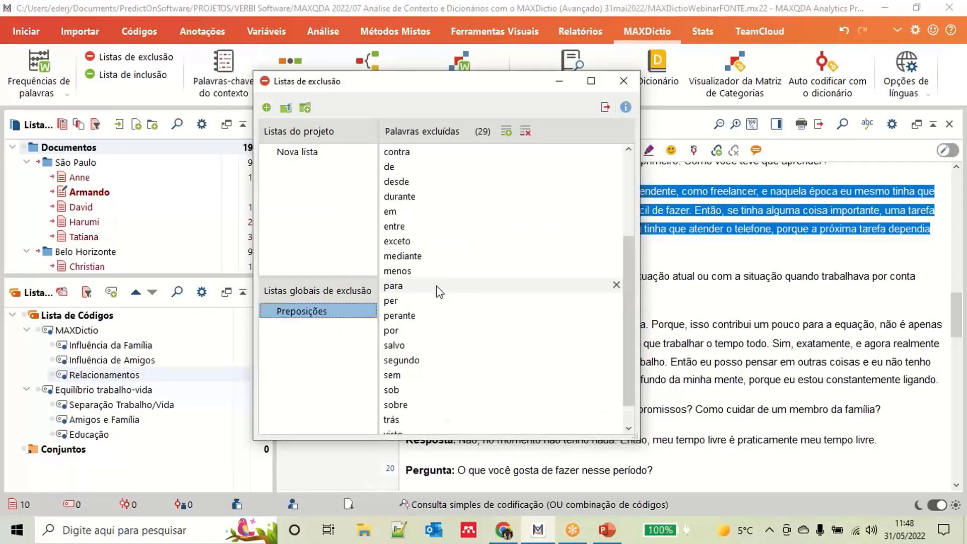
scroll(440, 293, "up", 1)
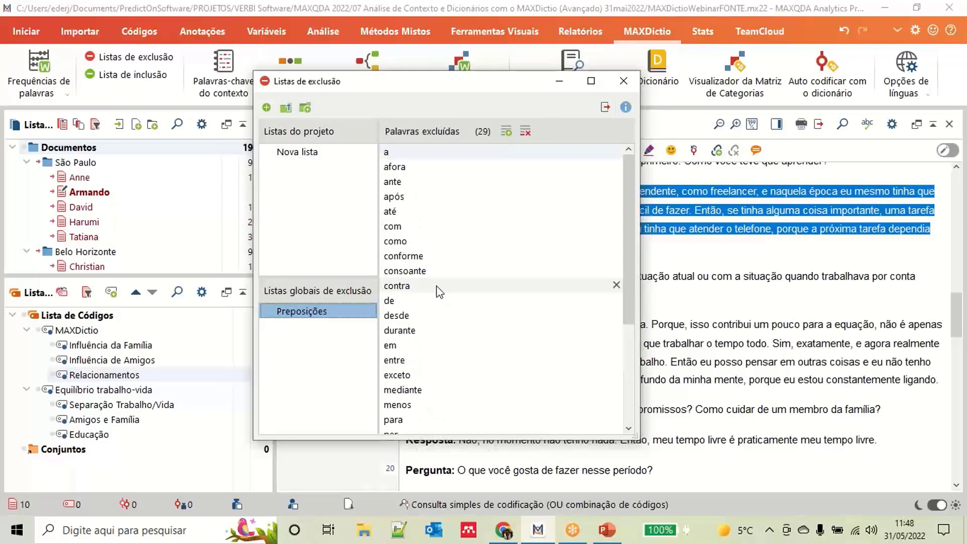
left_click(624, 82)
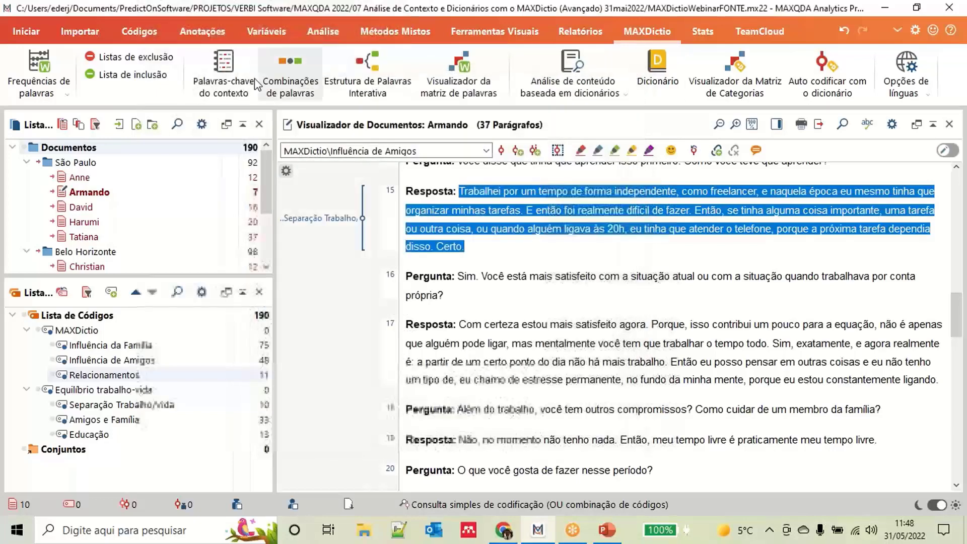
Step: Generate word frequencies by documents for the activated documents with the "Preposições" exclusion list applied, and close the results after viewing them
left_click(55, 95)
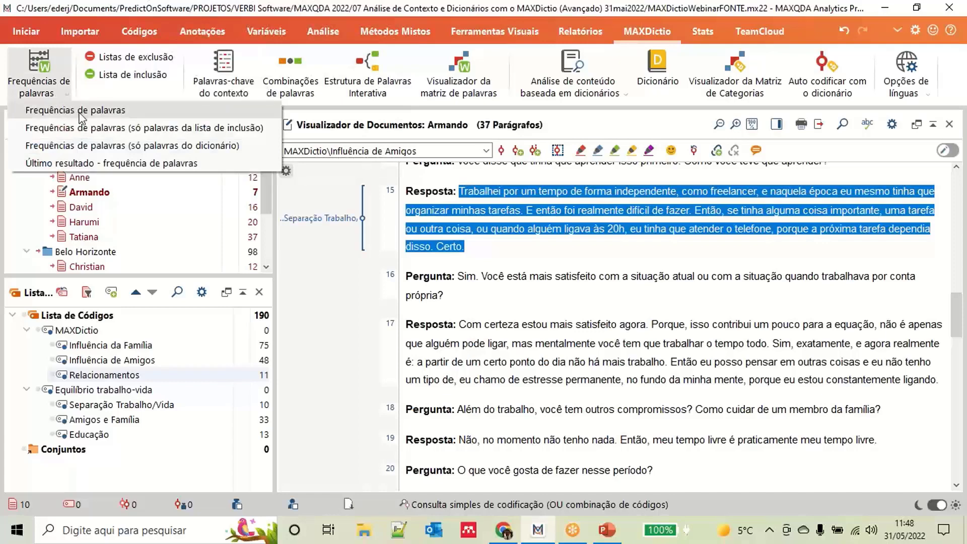
left_click(80, 112)
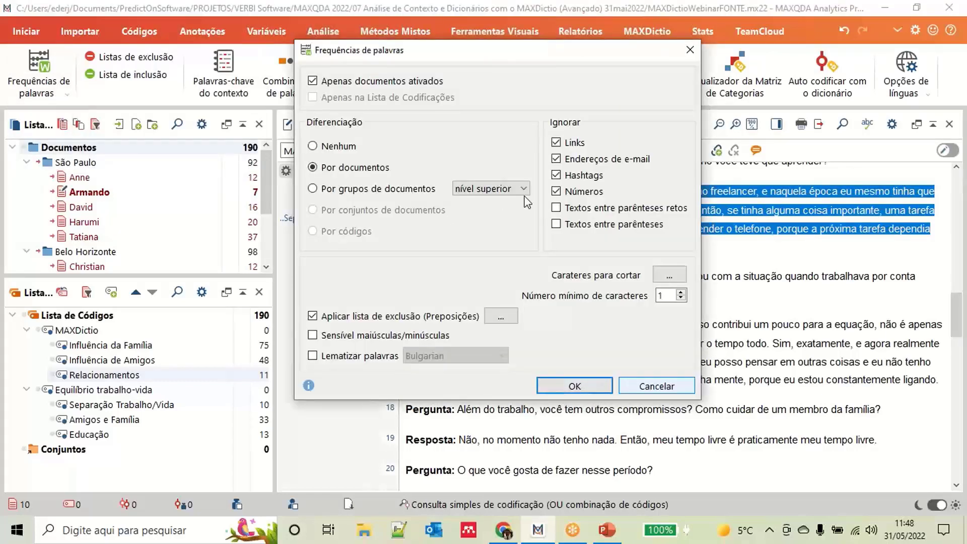
left_click(501, 316)
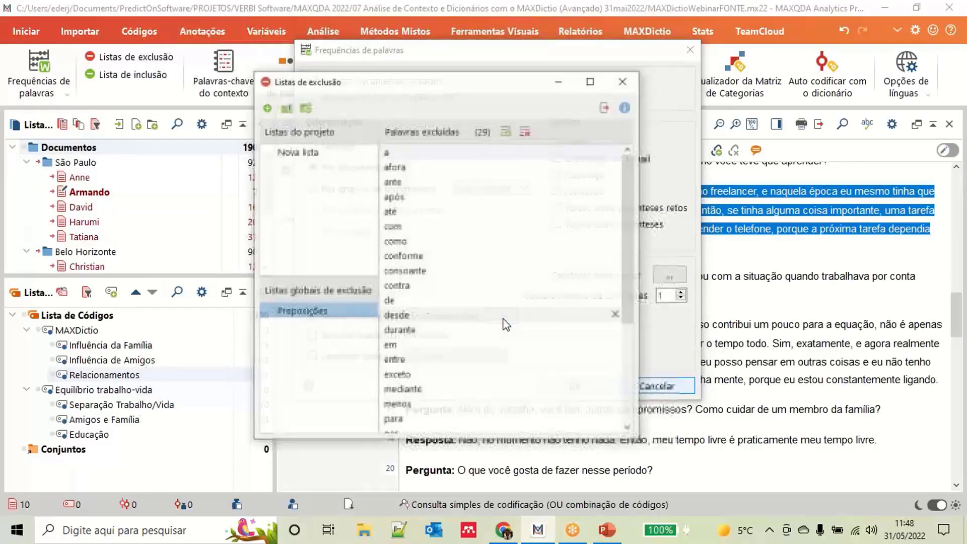
left_click(624, 80)
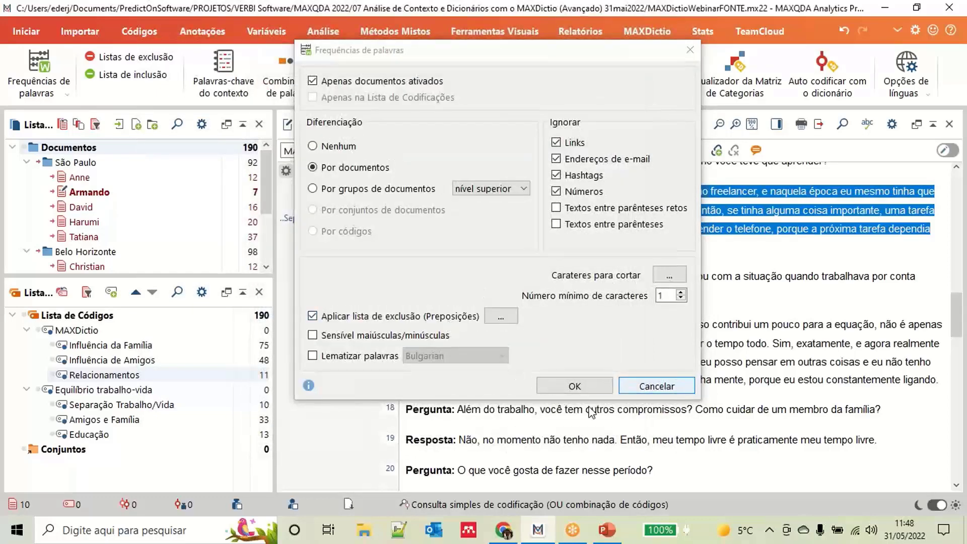
left_click(576, 386)
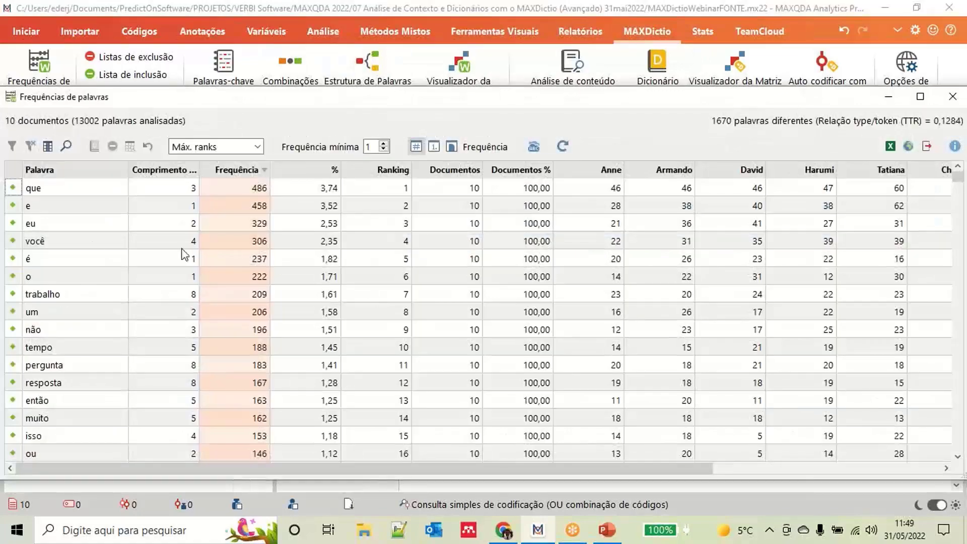
left_click(953, 96)
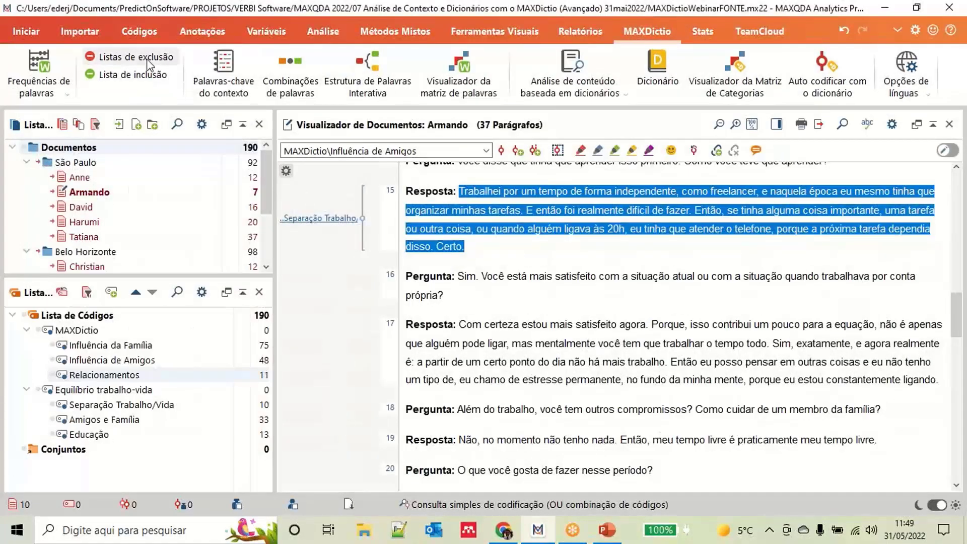
Step: Open the exclusion lists and rename the project list "Nova lista" as "Lista vazia"
left_click(130, 56)
left_click(296, 156)
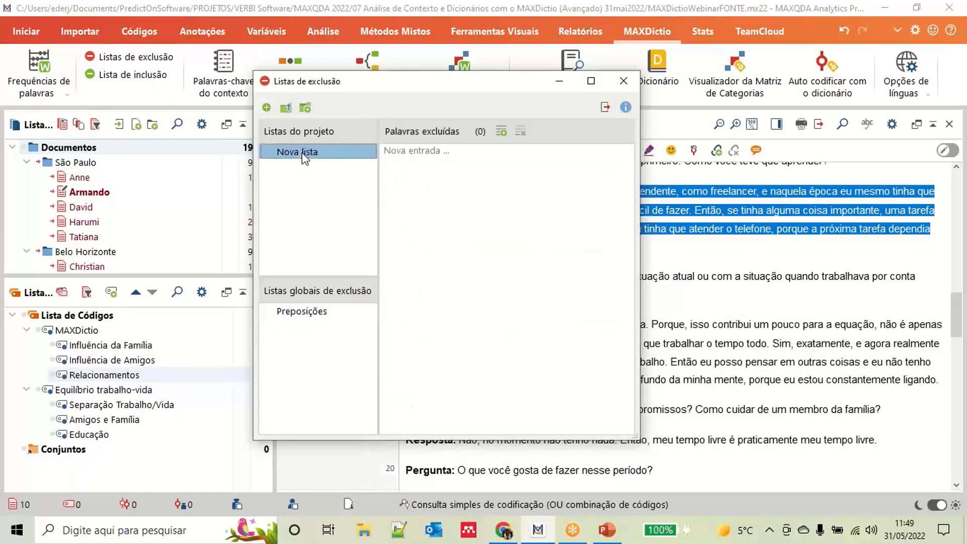
left_click(337, 156)
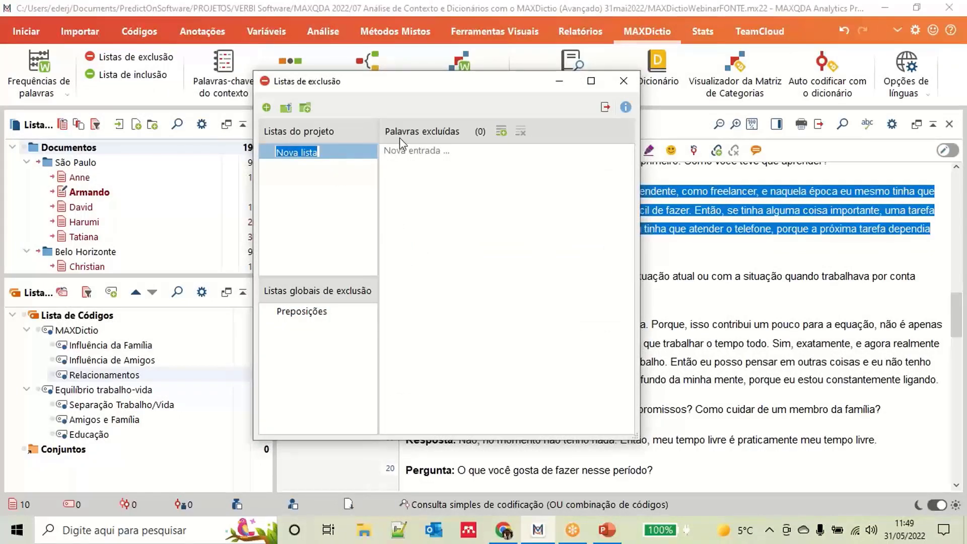
type("Lista vai")
key("BackSpace")
type("zia")
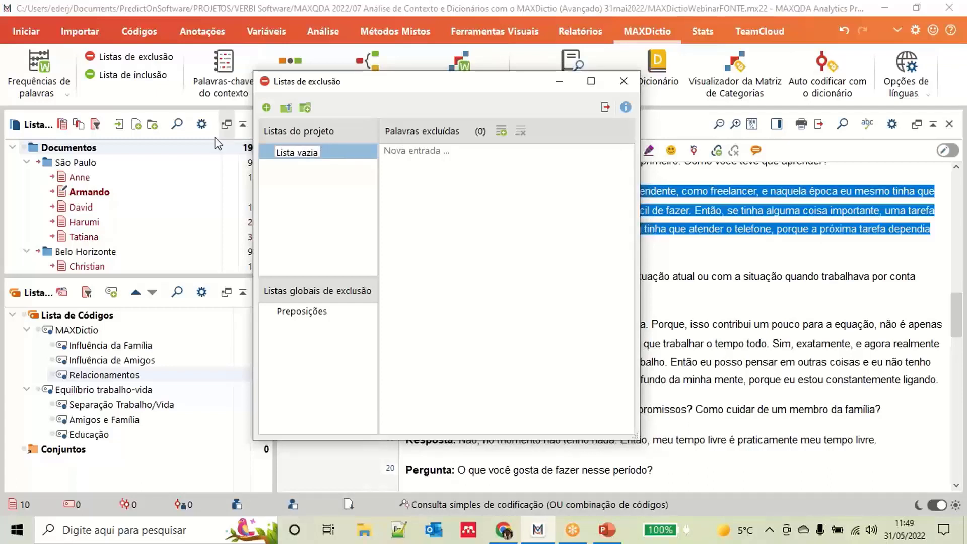
key("Return")
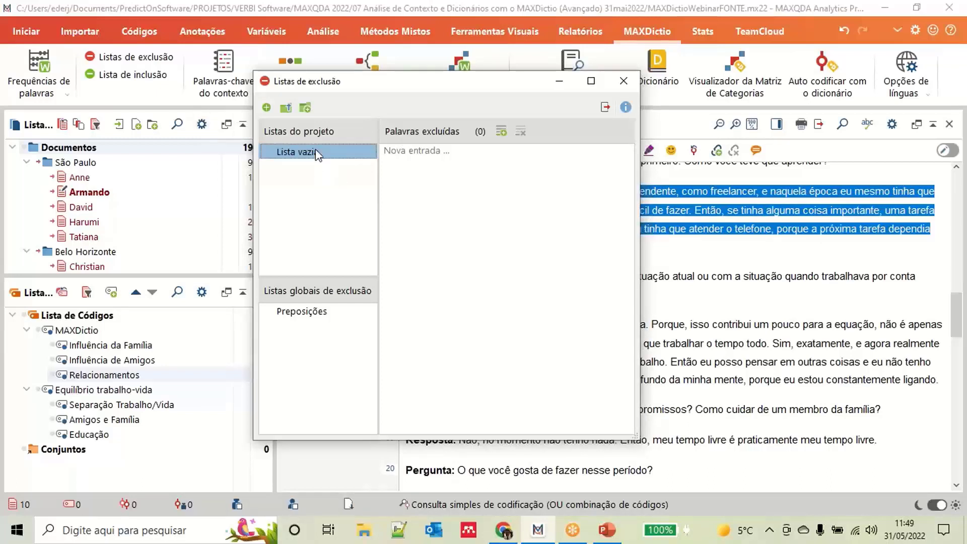
Step: Create a second project exclusion list named "Lista completa"
left_click(266, 108)
type("L")
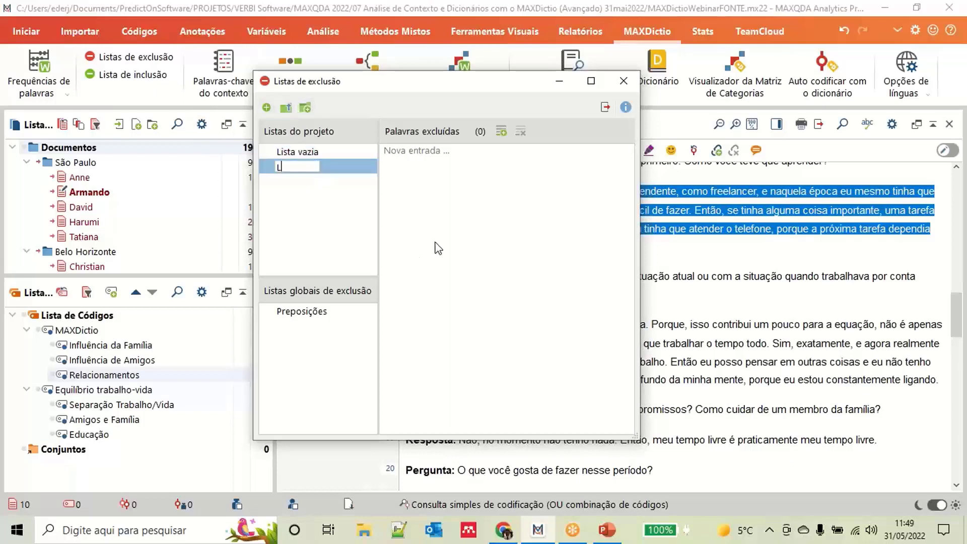
type("ista completa")
key("Return")
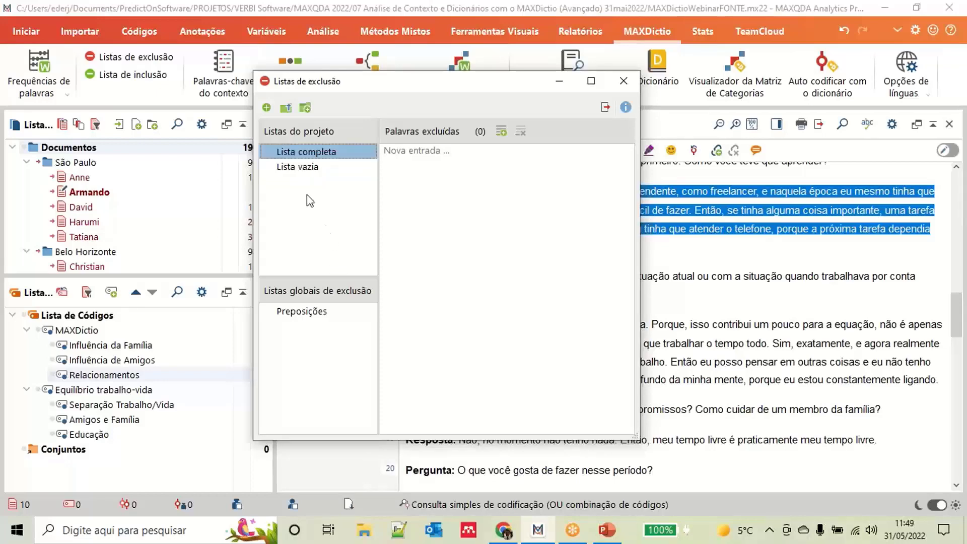
Step: Import the words from Preposições.txt into the exclusion list "Lista completa"
left_click(308, 112)
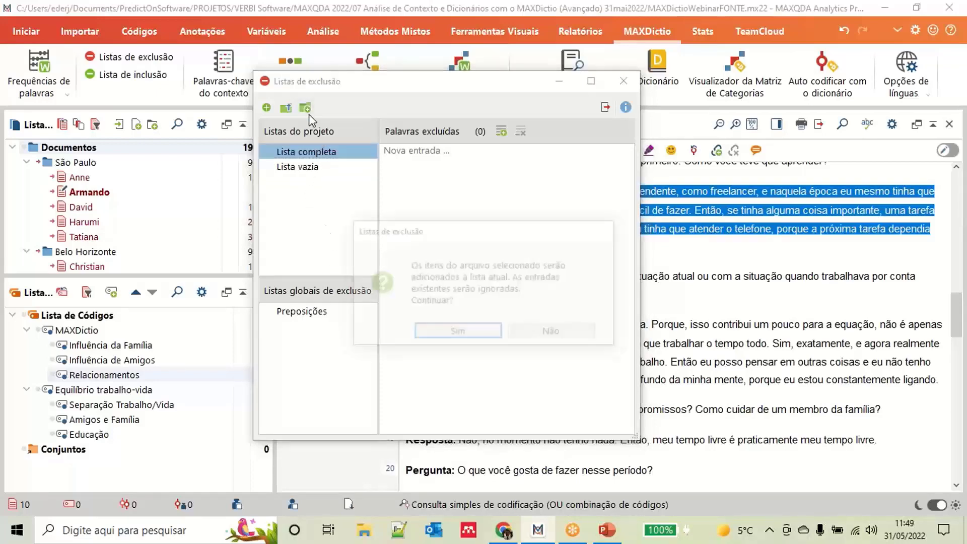
left_click(479, 337)
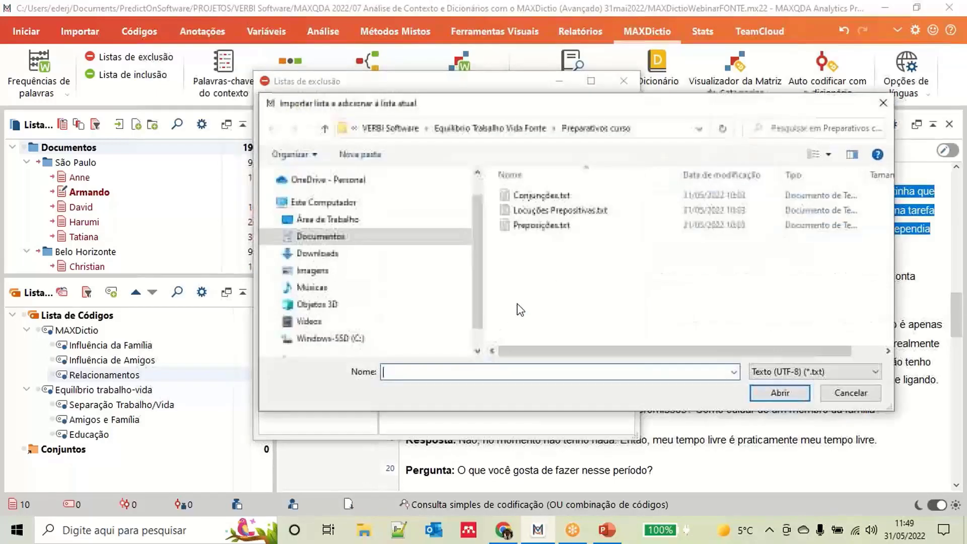
left_click(549, 224)
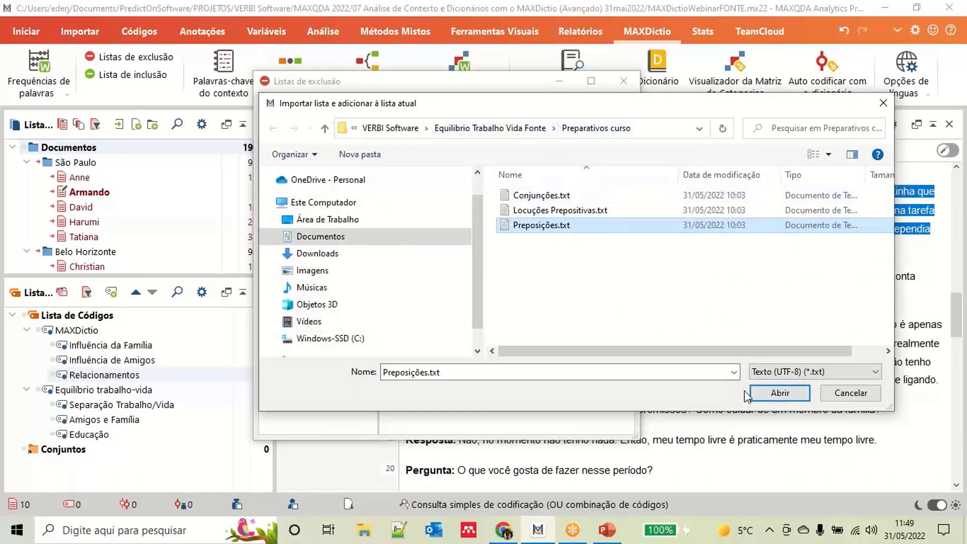
left_click(780, 393)
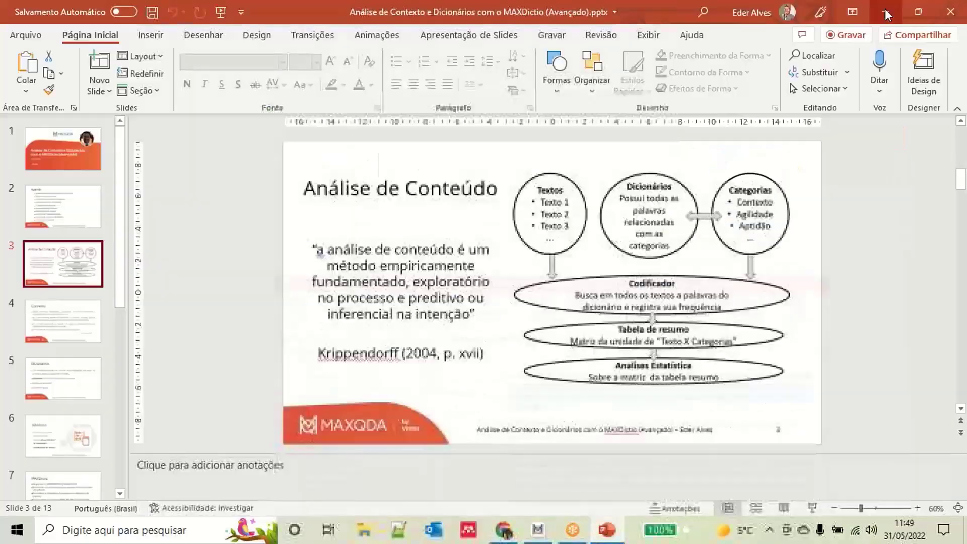
Step: In File Explorer, view the contents of Preposições.txt in the MAXQDA2022 Dictio Stoplist folder, then close the file and folder
left_click(885, 8)
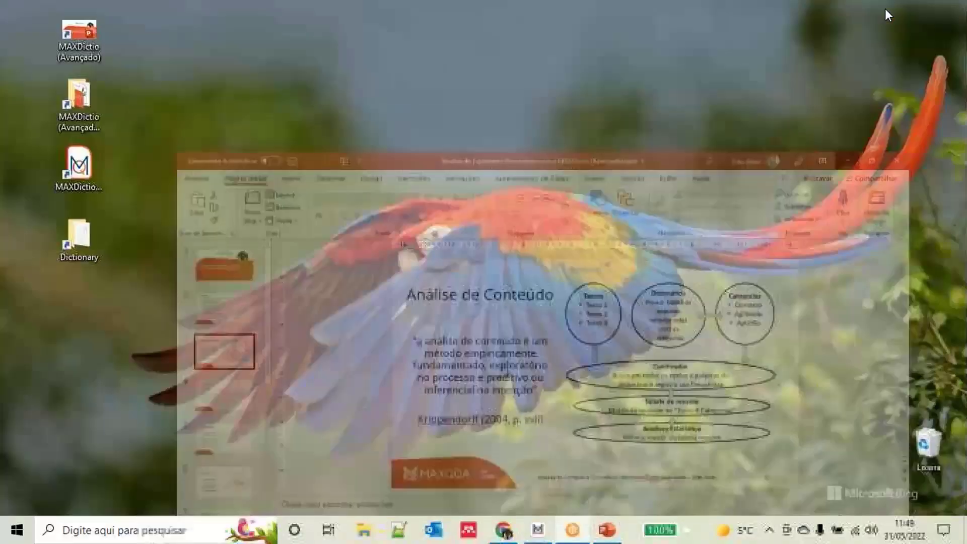
double_click(84, 240)
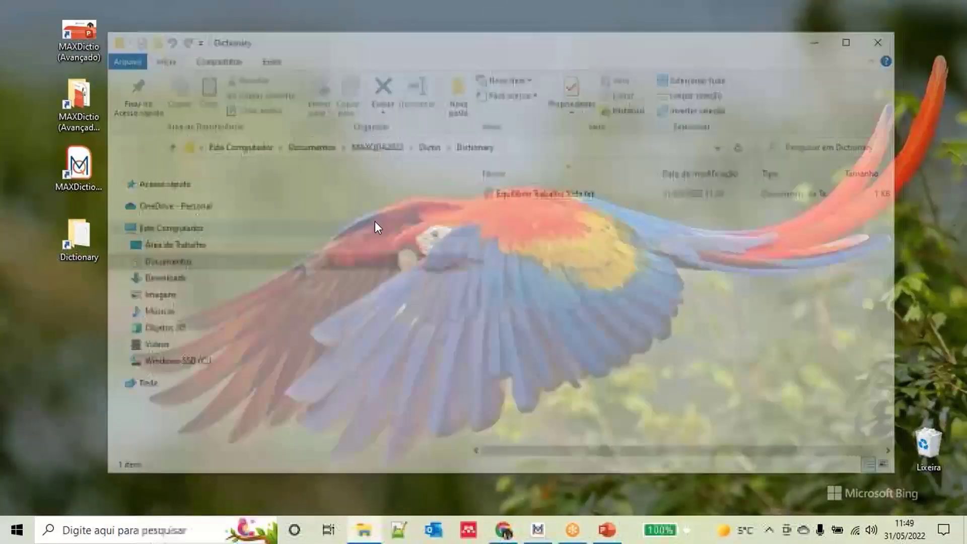
left_click(427, 146)
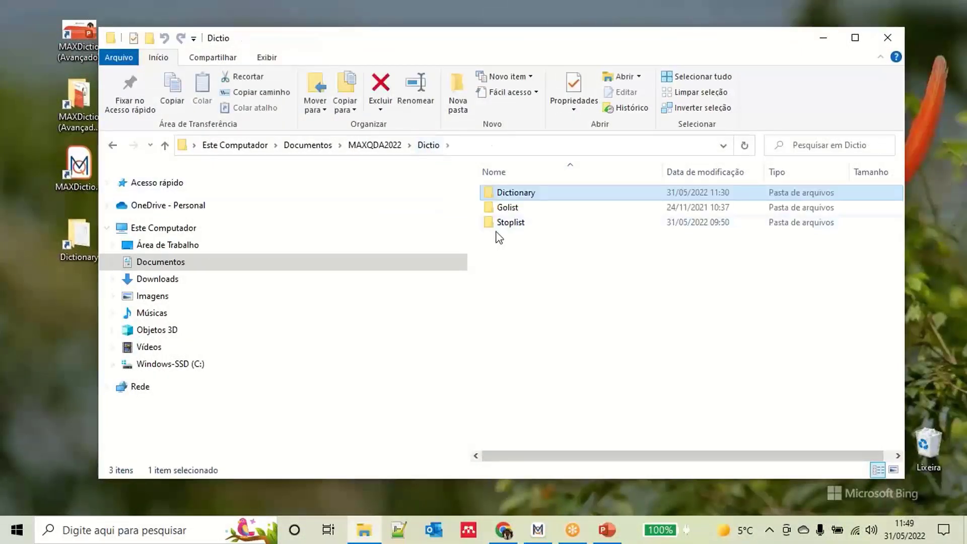
double_click(512, 228)
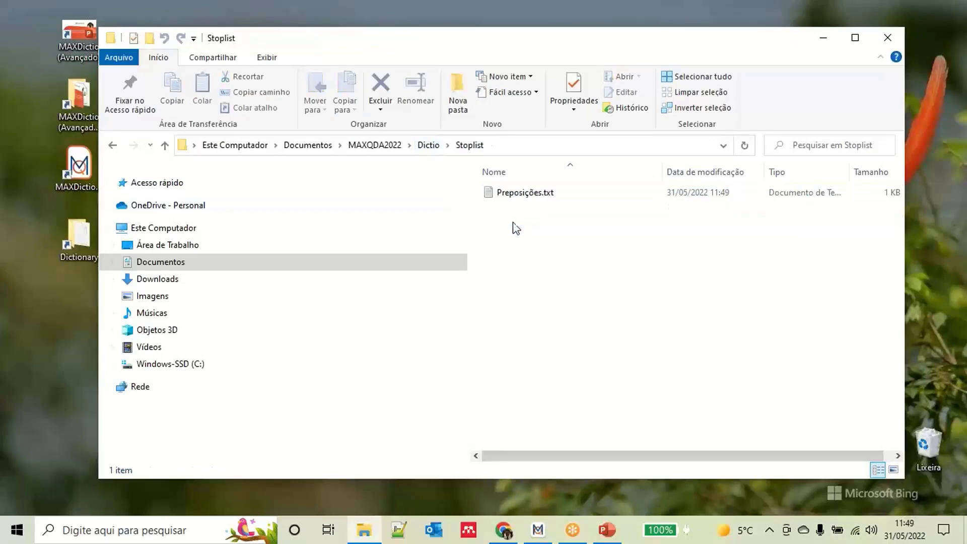
double_click(524, 194)
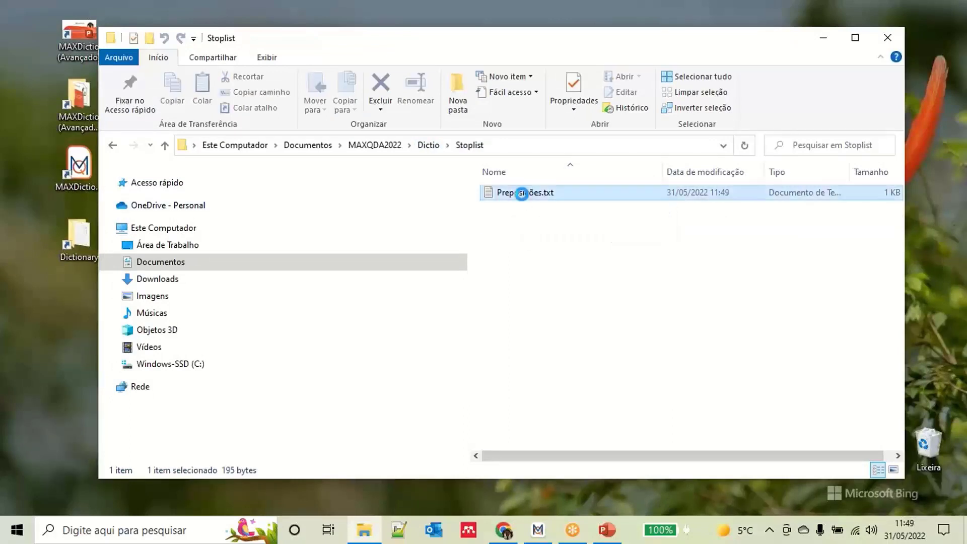
scroll(364, 249, "down", 2)
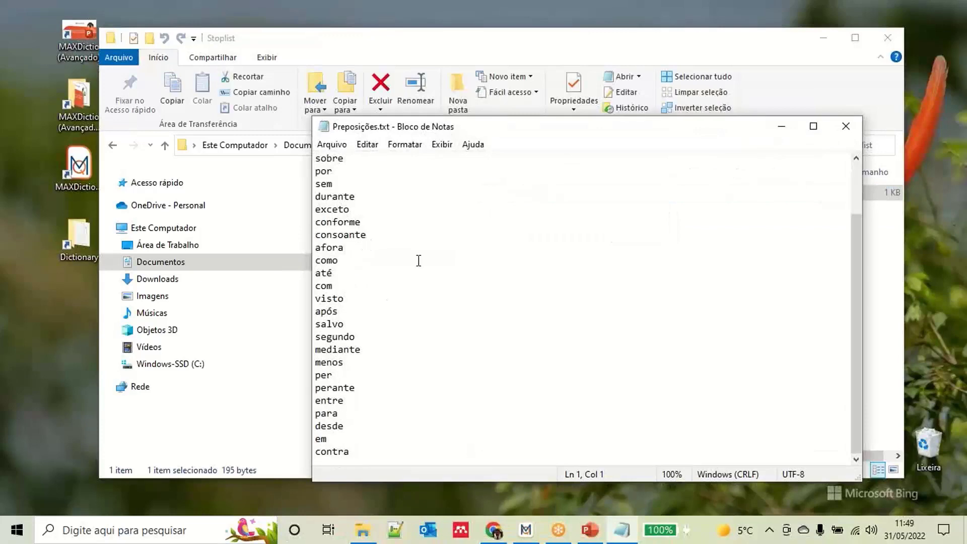
scroll(417, 261, "up", 2)
left_click(856, 132)
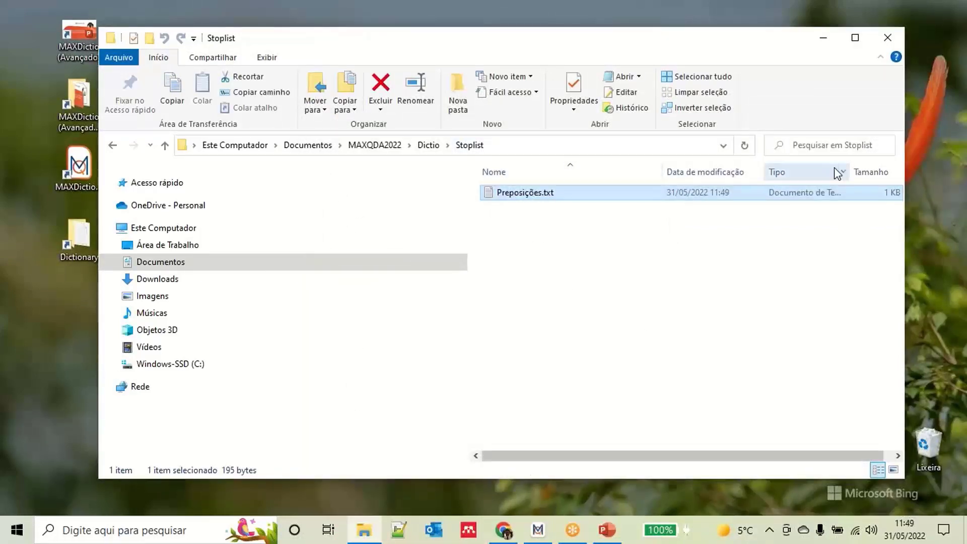
left_click(888, 38)
Step: Return to MAXQDA and add the words from Conjunções.txt to the exclusion list "Lista completa"
left_click(538, 530)
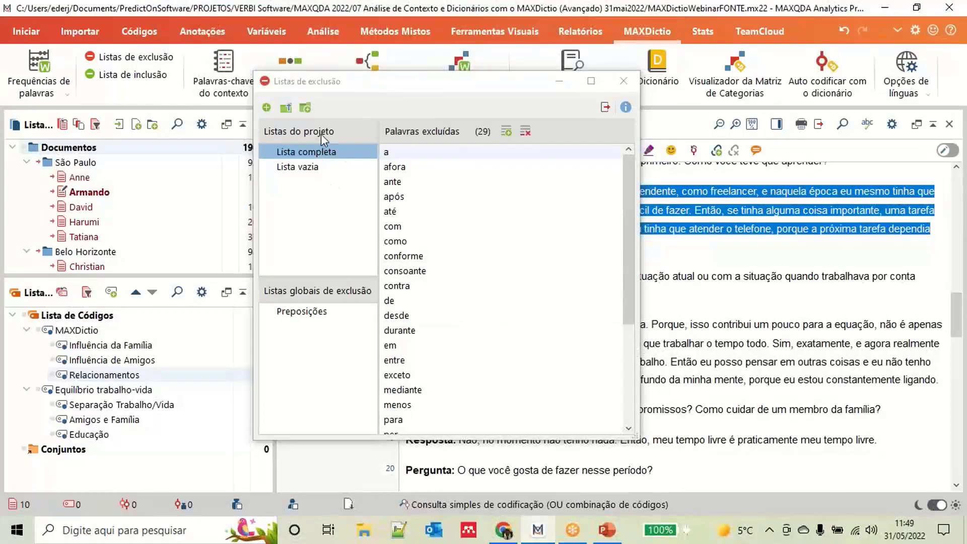
left_click(306, 108)
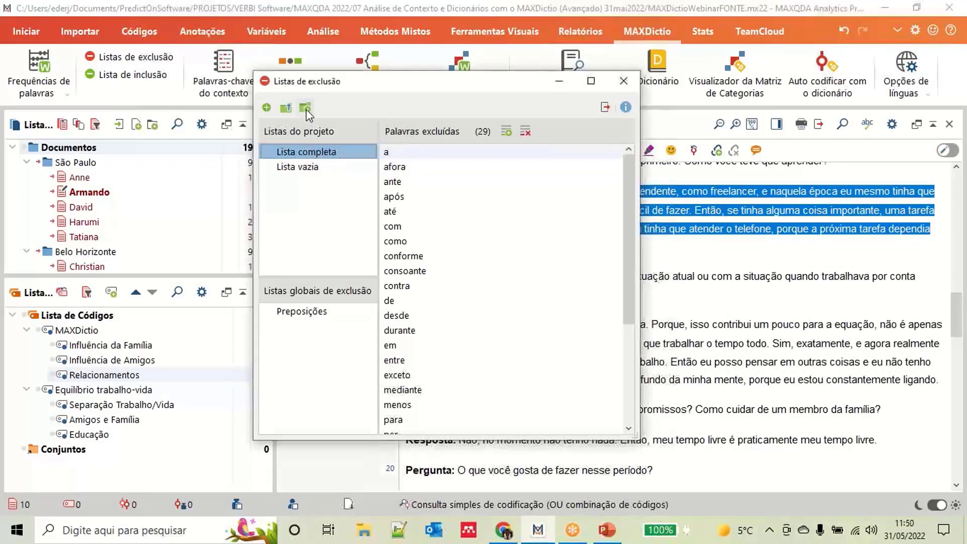
left_click(468, 335)
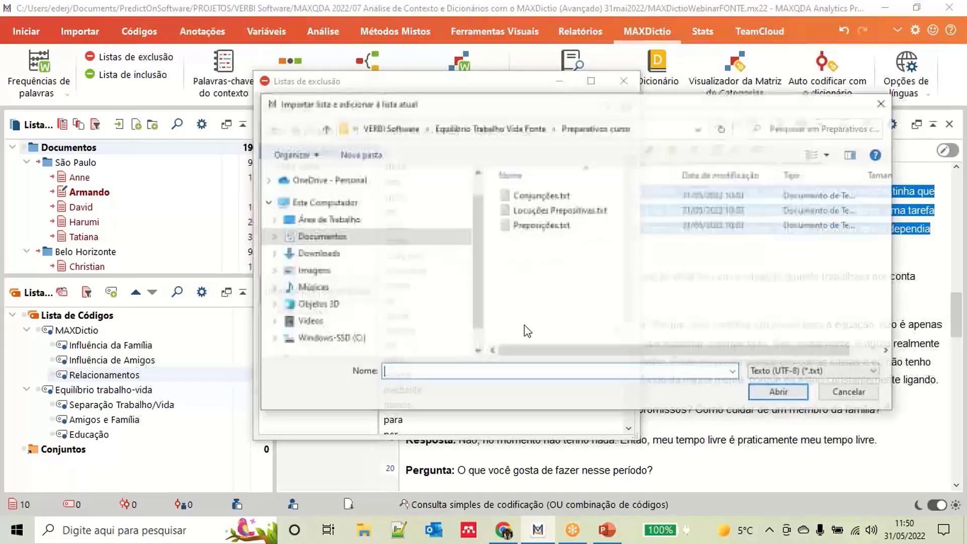
left_click(791, 393)
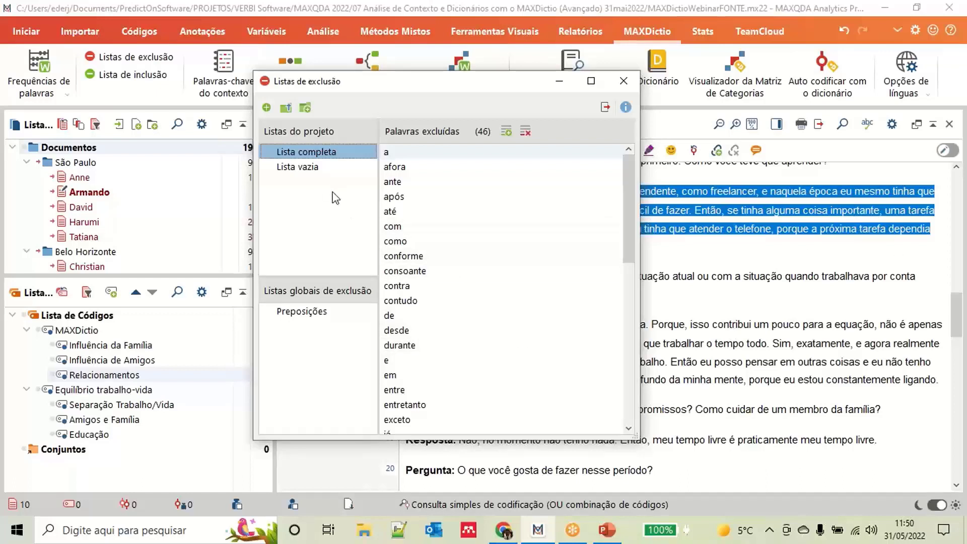
Step: Add the entries from Locuções Prepositivas.txt to "Lista completa", review its excluded words and close the exclusion lists
left_click(306, 109)
left_click(465, 336)
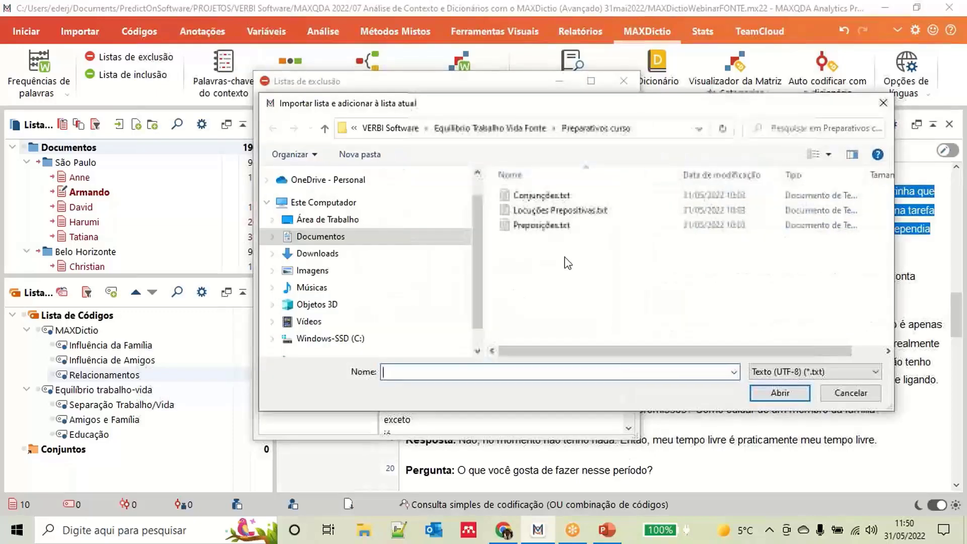
left_click(560, 210)
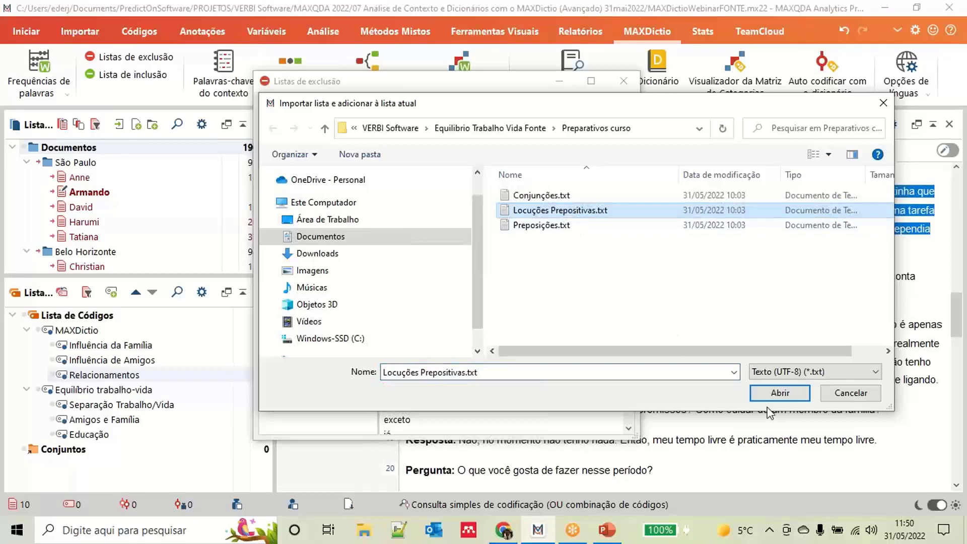
left_click(780, 393)
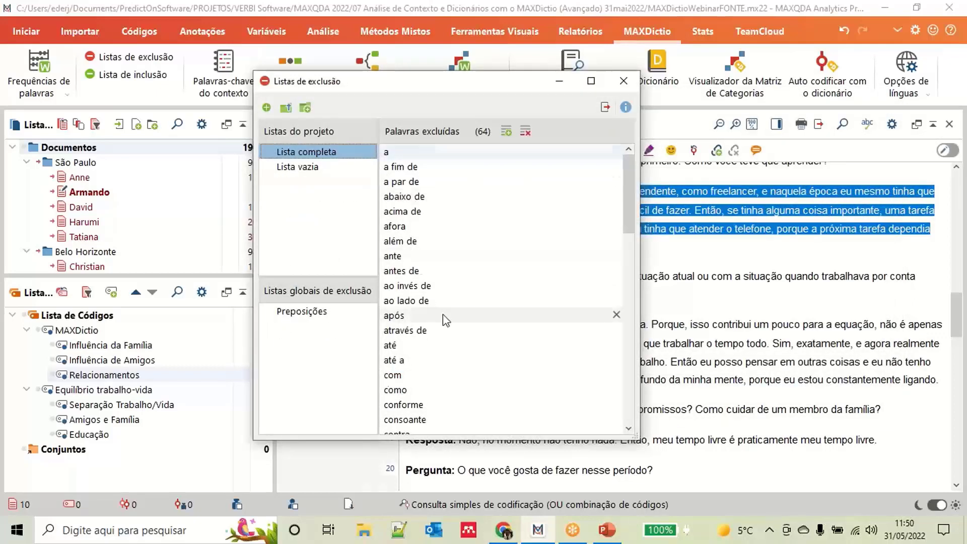
scroll(446, 320, "down", 15)
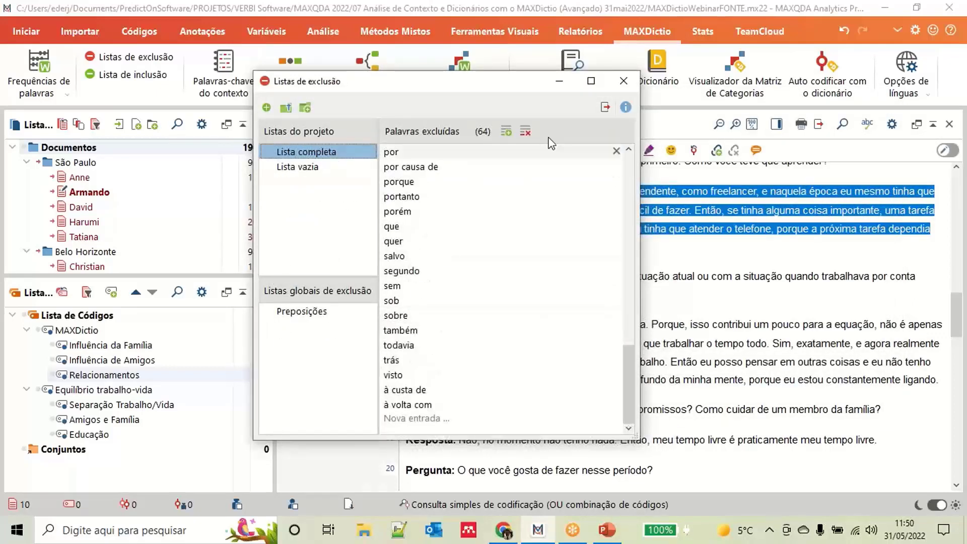
left_click(624, 80)
Step: Run word frequencies on the activated documents, differentiated by document, applying the exclusion list "Lista completa", and close the results table
left_click(53, 95)
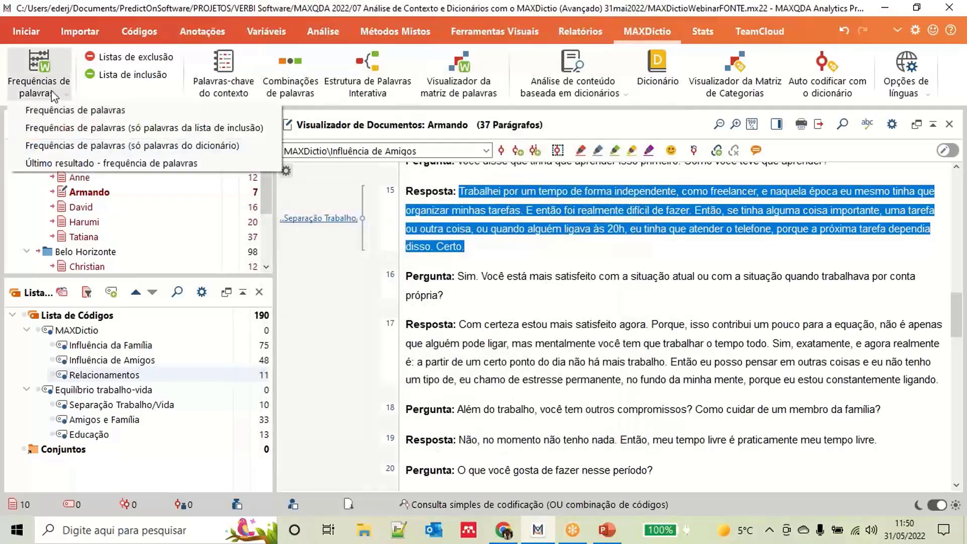
left_click(83, 111)
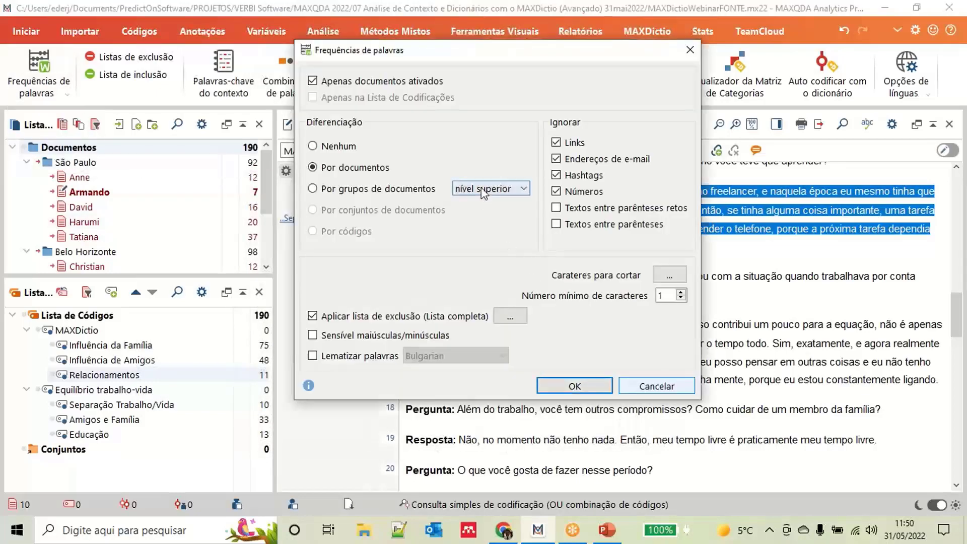
left_click(510, 317)
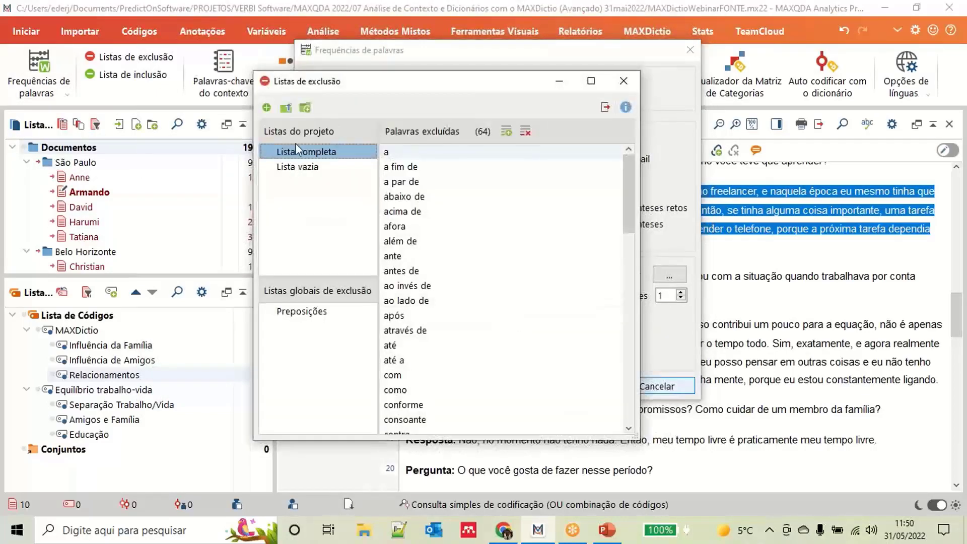
left_click(305, 163)
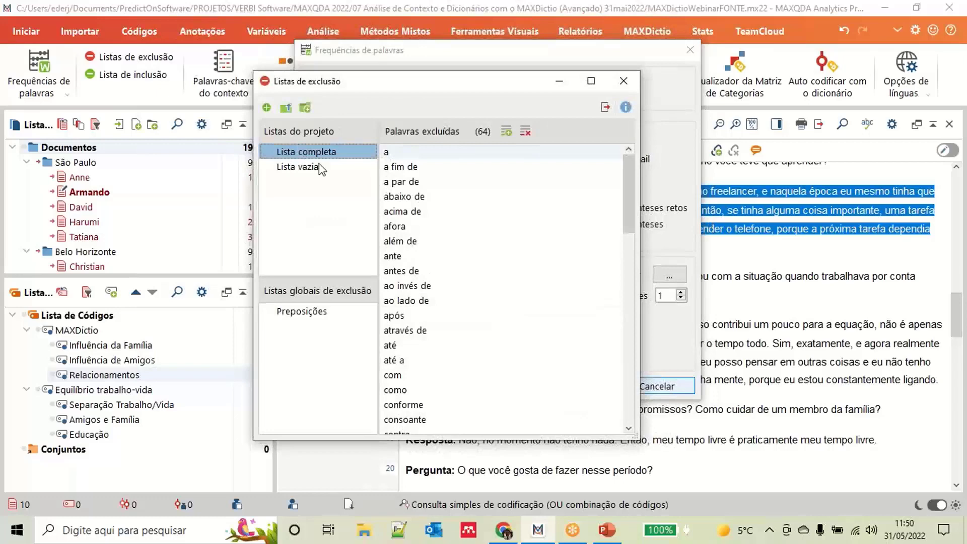
left_click(624, 81)
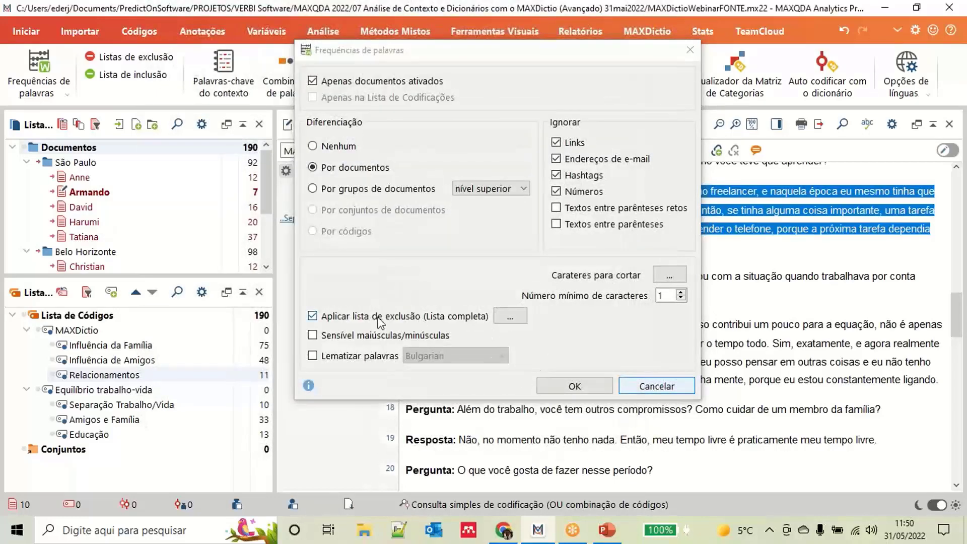
left_click(575, 386)
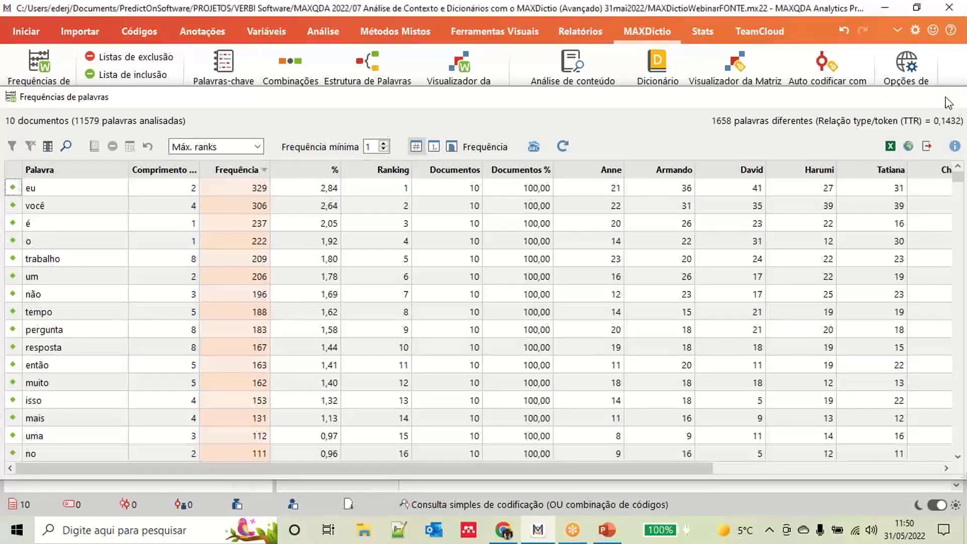
left_click(952, 98)
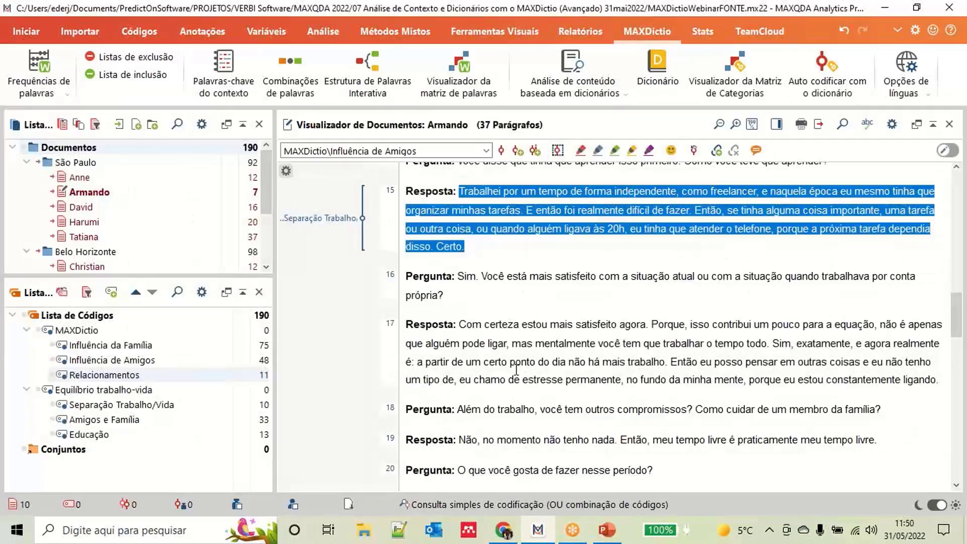
left_click(67, 97)
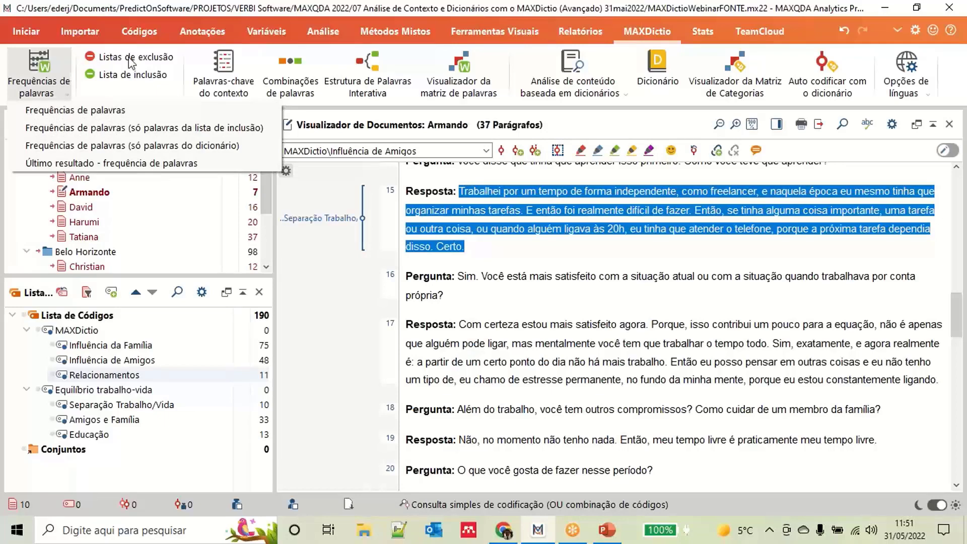
left_click(141, 95)
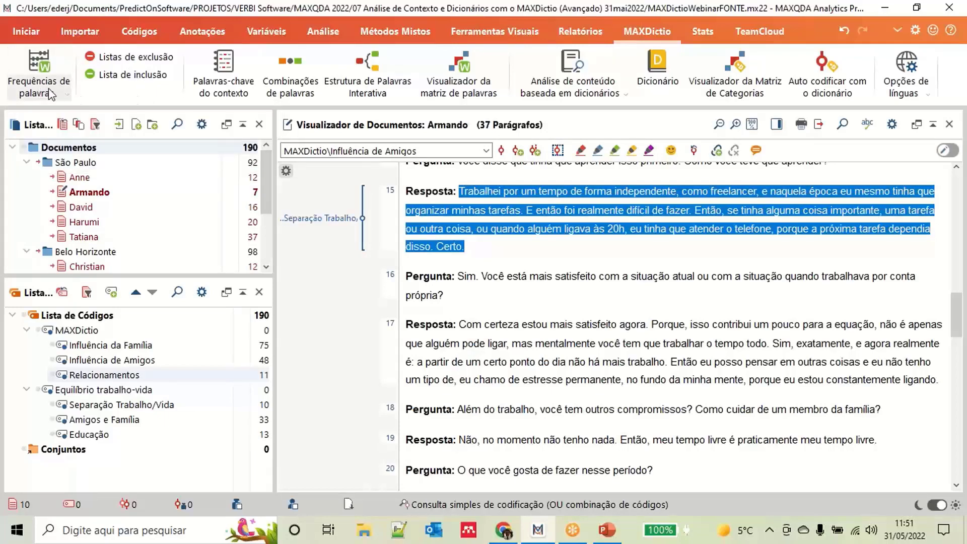
left_click(55, 94)
left_click(118, 93)
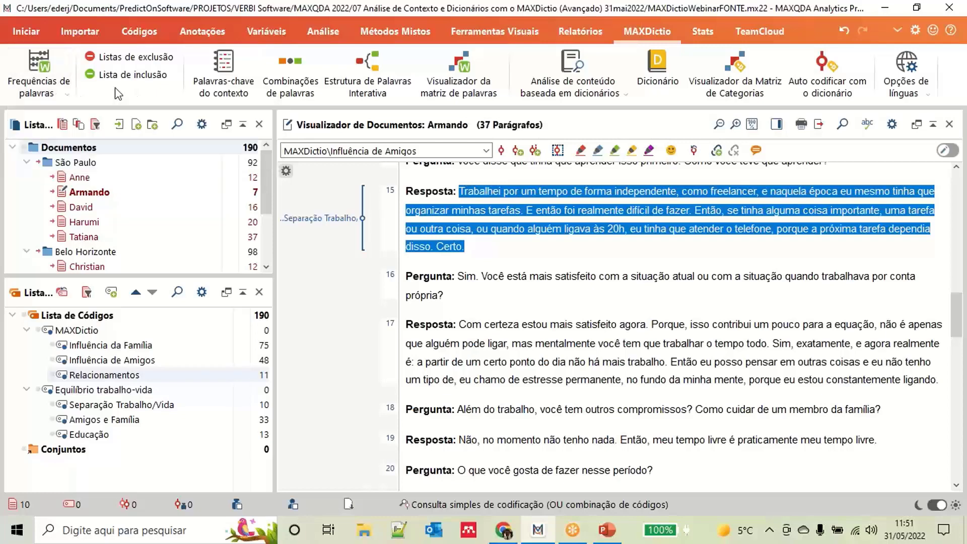
Step: Add the words trabalho, tempo, satisfeito, família, vida and casa to the <Standard> inclusion list and close the list
left_click(145, 77)
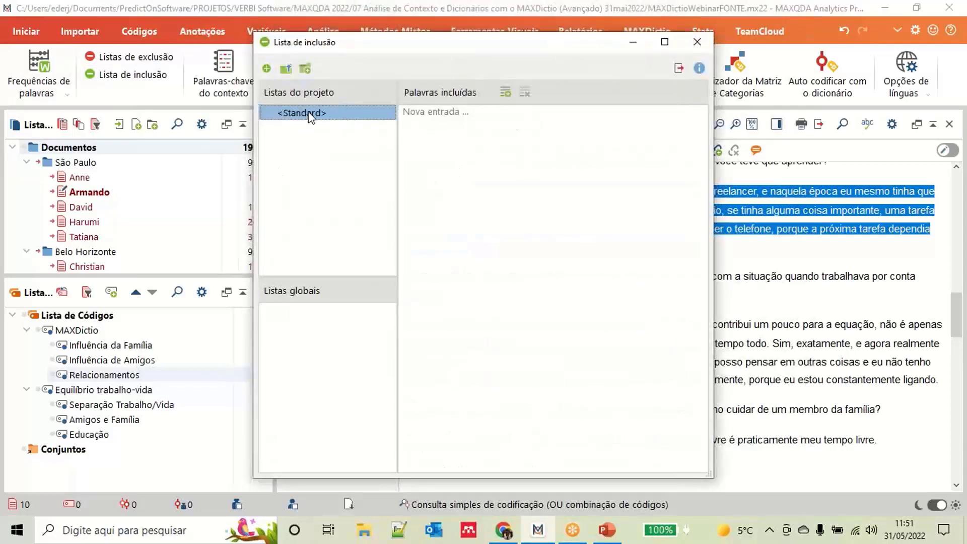
left_click(440, 116)
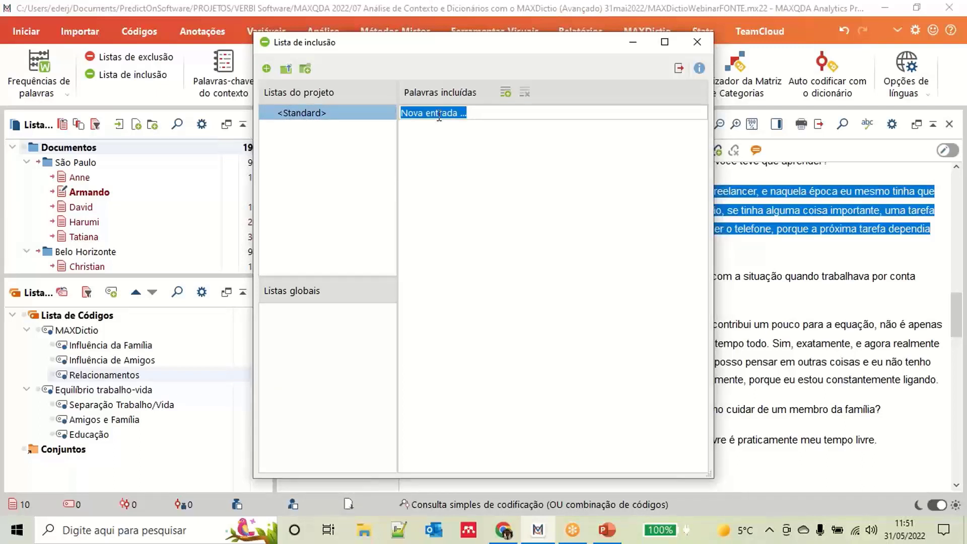
type("trabalho")
key("Return")
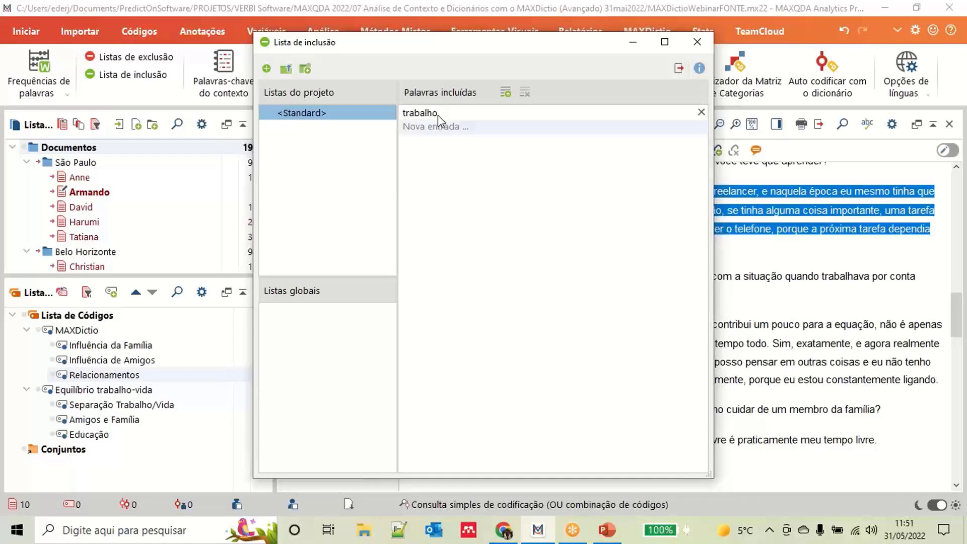
type("tempo")
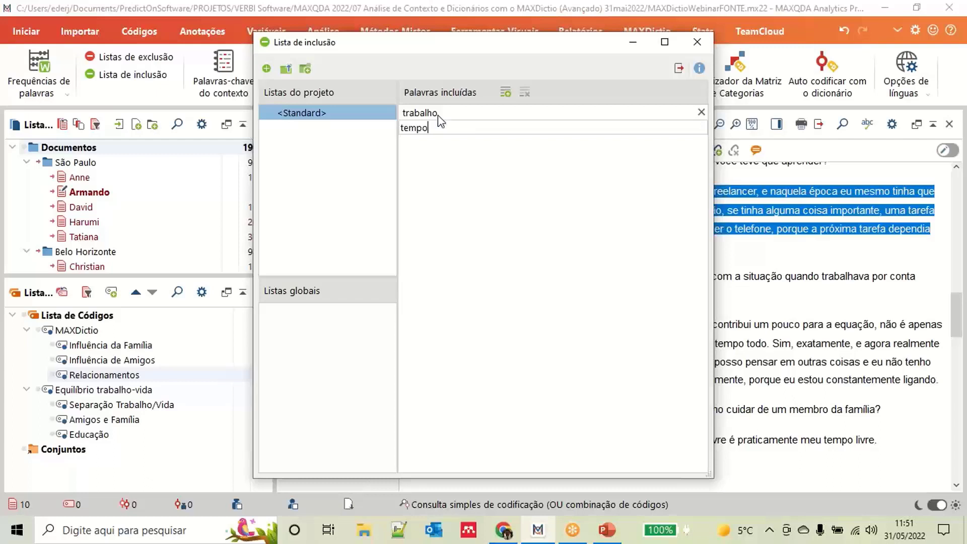
key("Return")
type("sa")
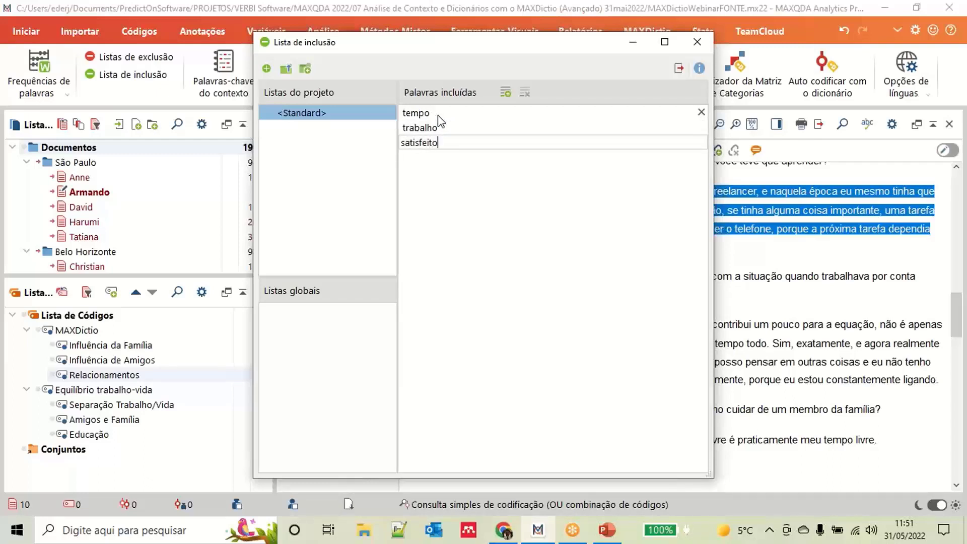
type("tisfeito")
key("Return")
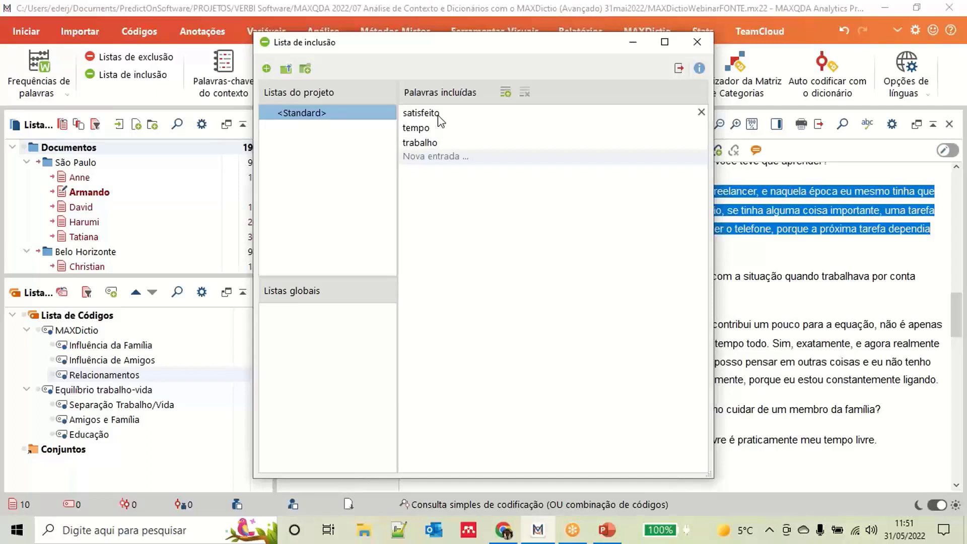
type("família")
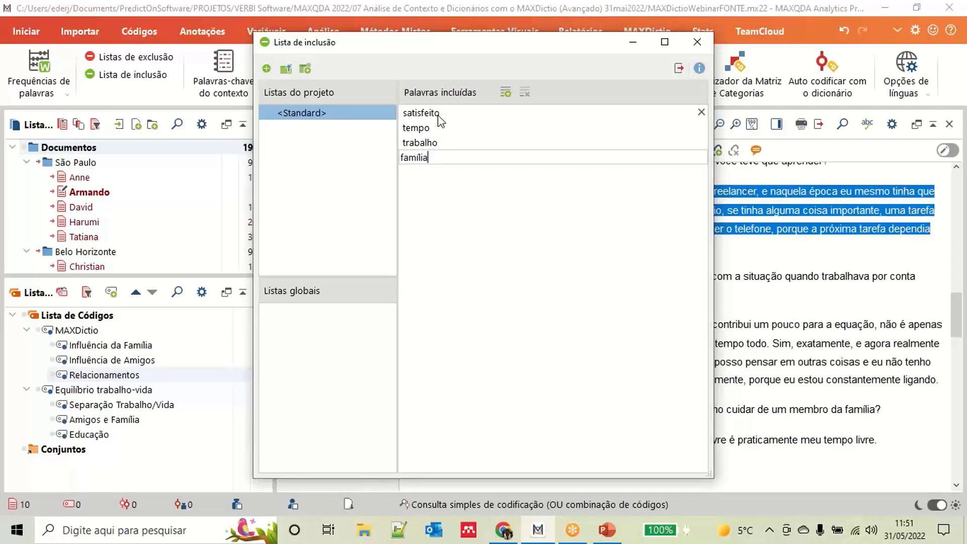
key("Return")
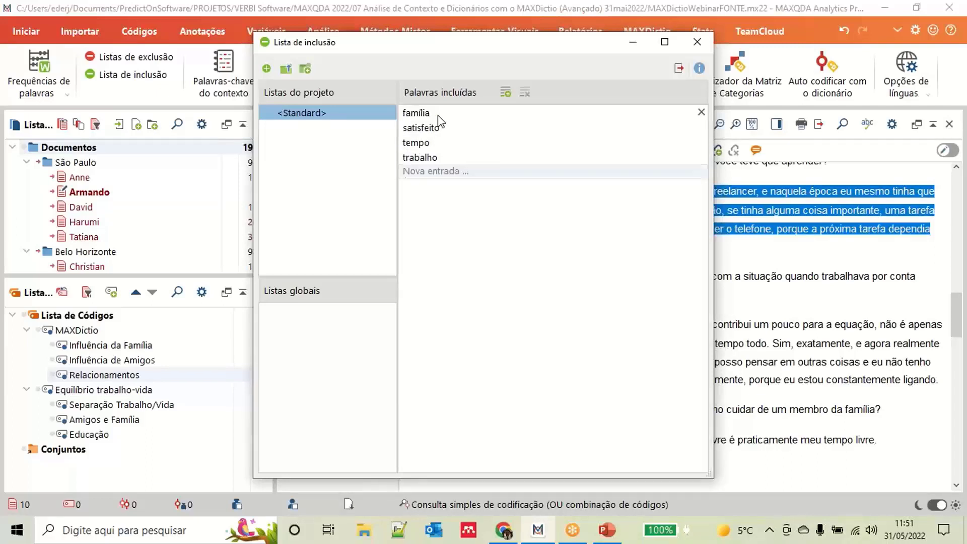
type("vida")
key("Return")
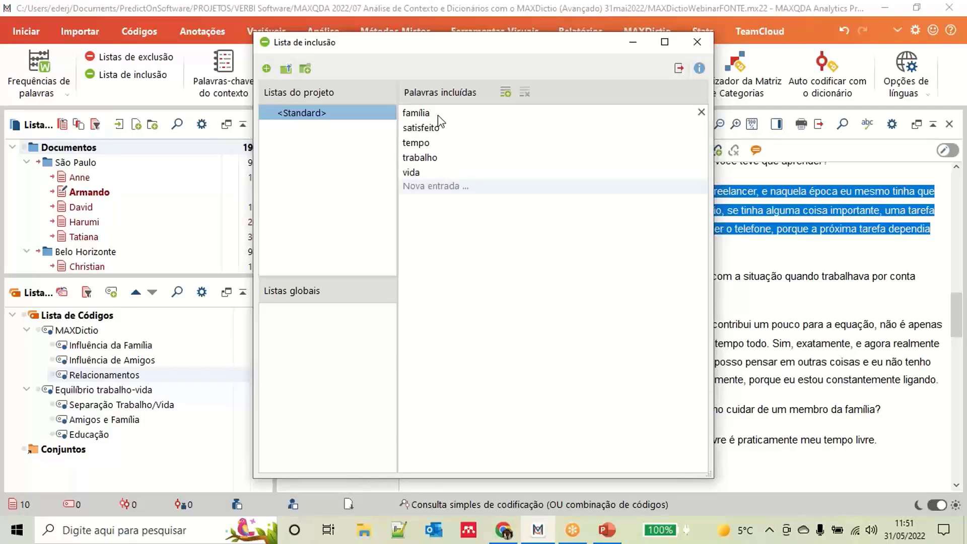
type("c")
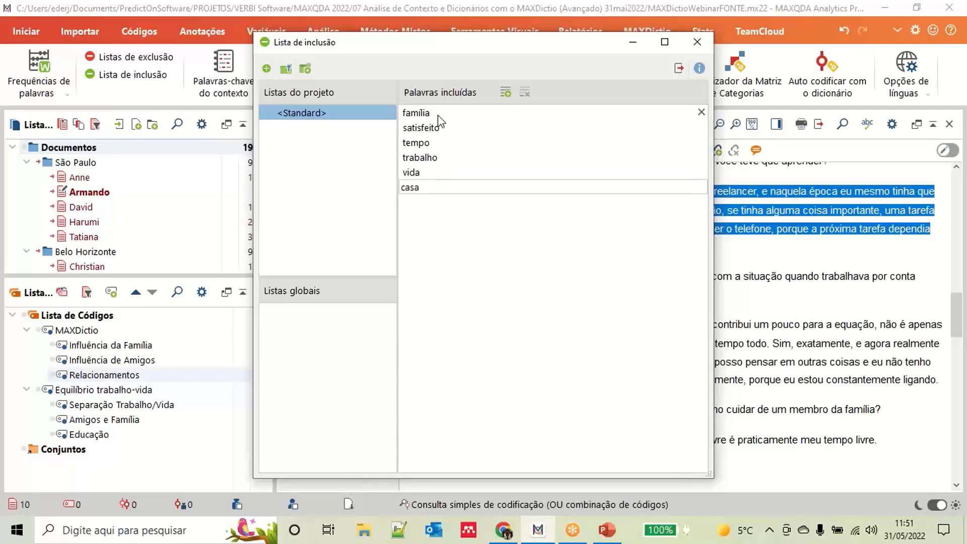
type("asa")
key("Return")
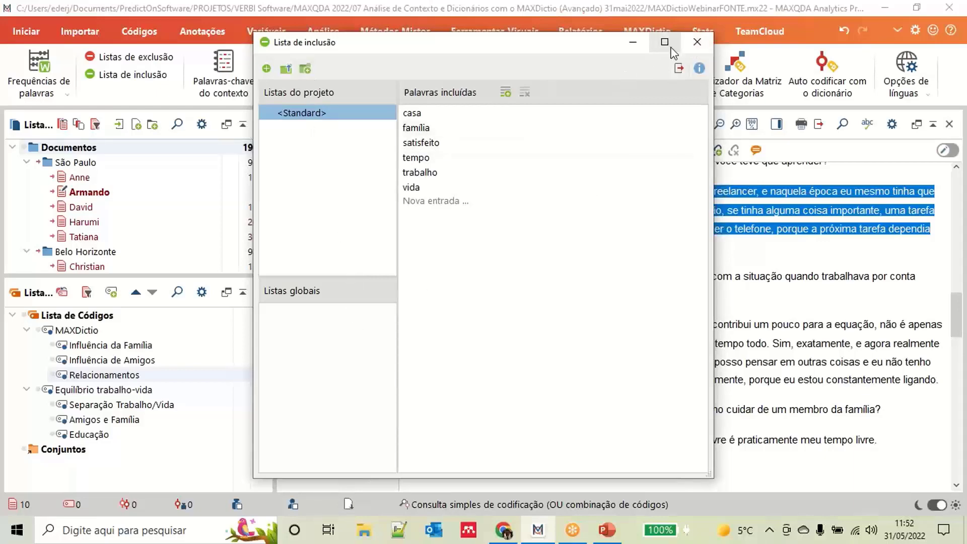
left_click(698, 42)
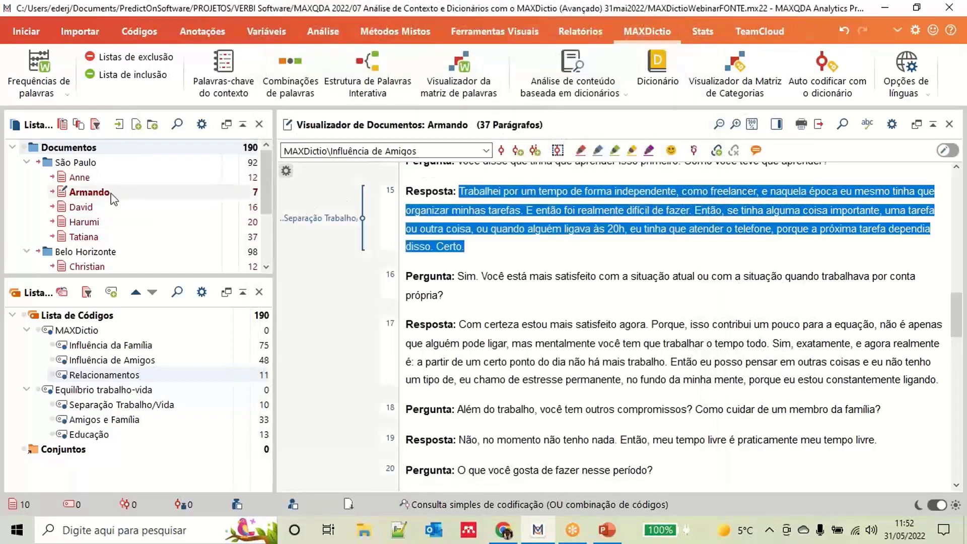
Step: Run word frequencies for inclusion-list words only on the activated documents, differentiated by document, and review all per-document columns
left_click(50, 89)
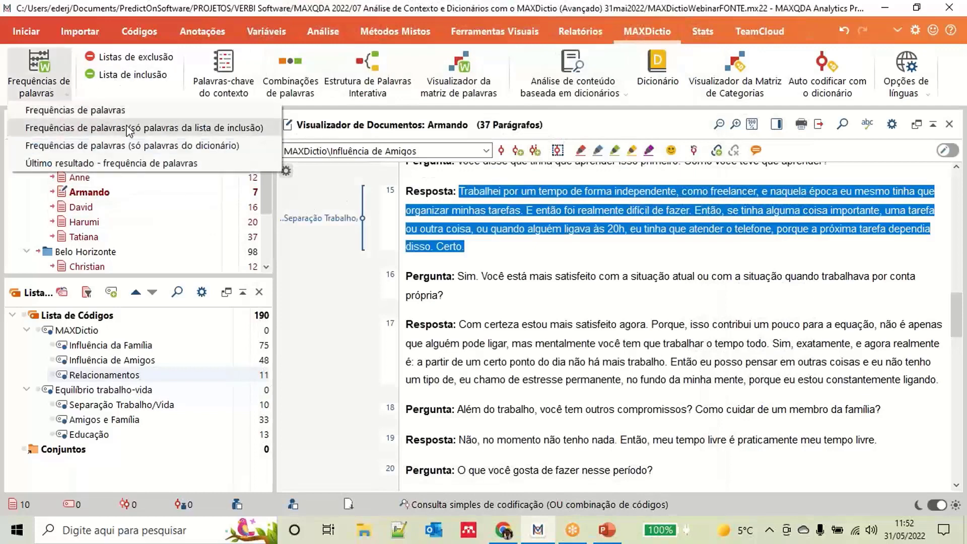
left_click(173, 130)
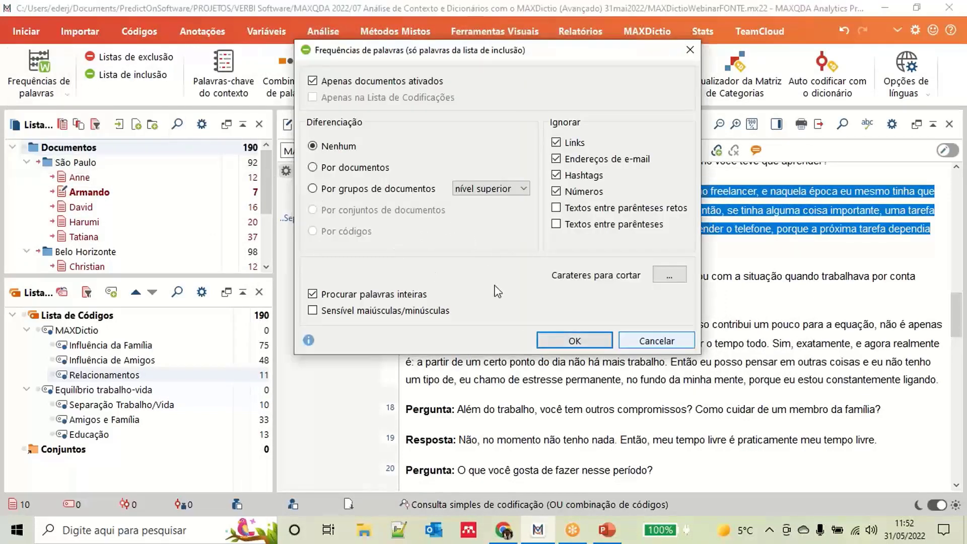
left_click(313, 168)
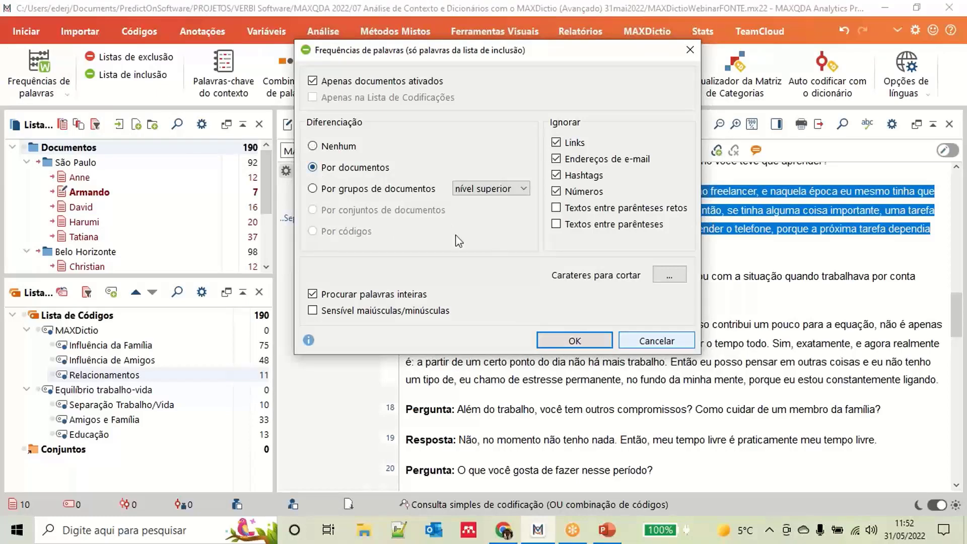
left_click(588, 342)
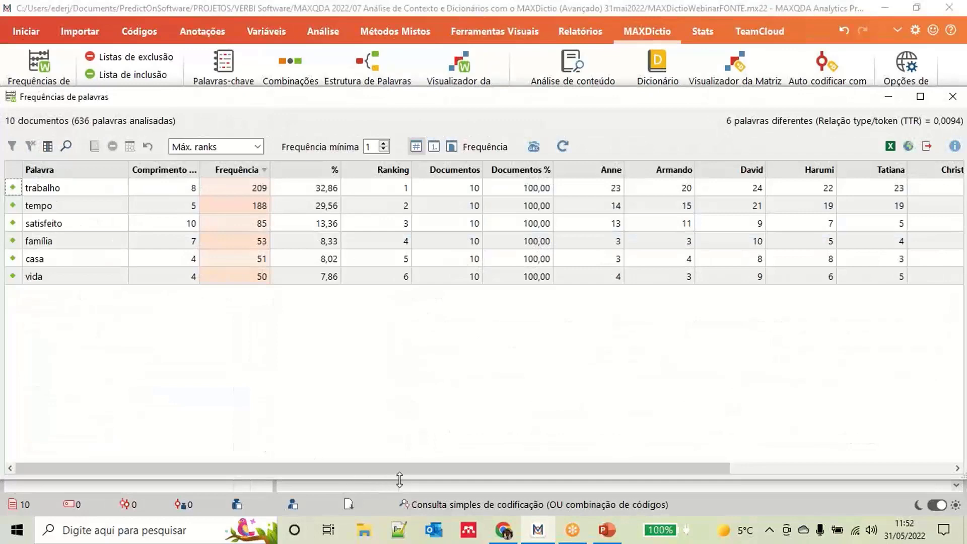
left_click_drag(400, 470, 710, 468)
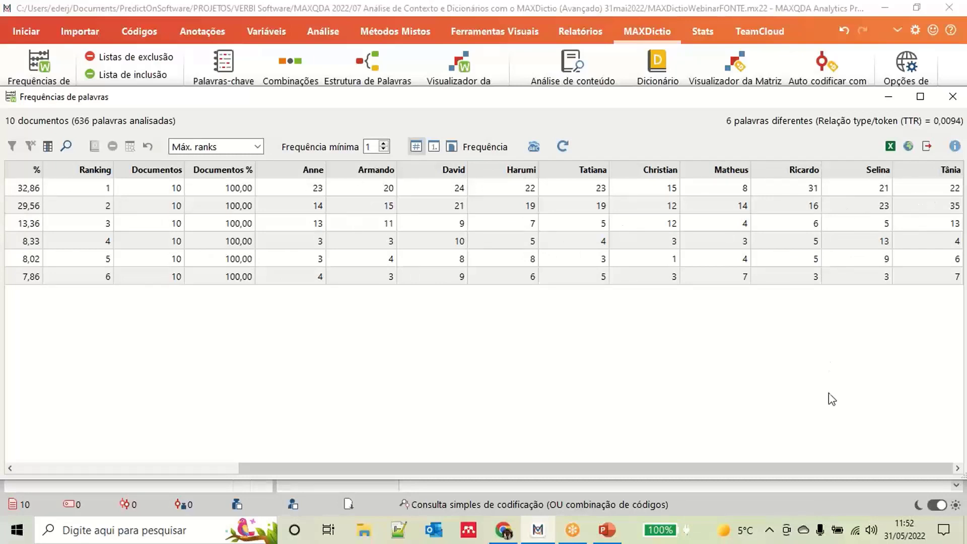
left_click_drag(846, 468, 499, 468)
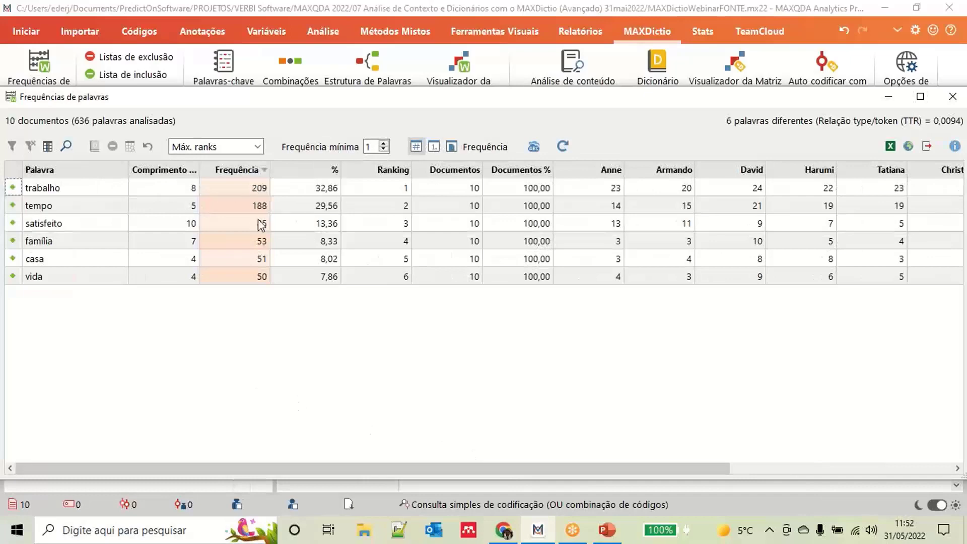
Step: View the inclusion-list frequencies as a word cloud, then close the cloud and the results table
left_click(534, 146)
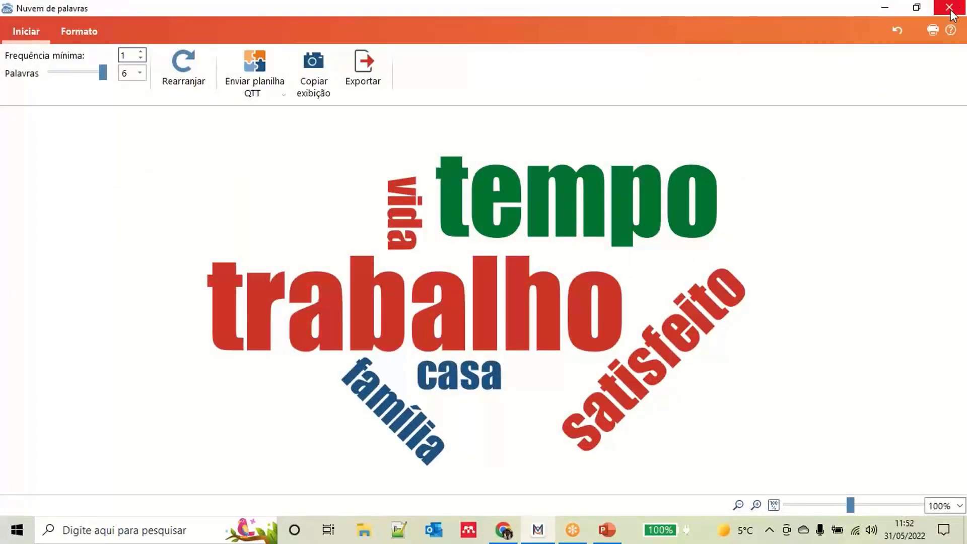
left_click(950, 8)
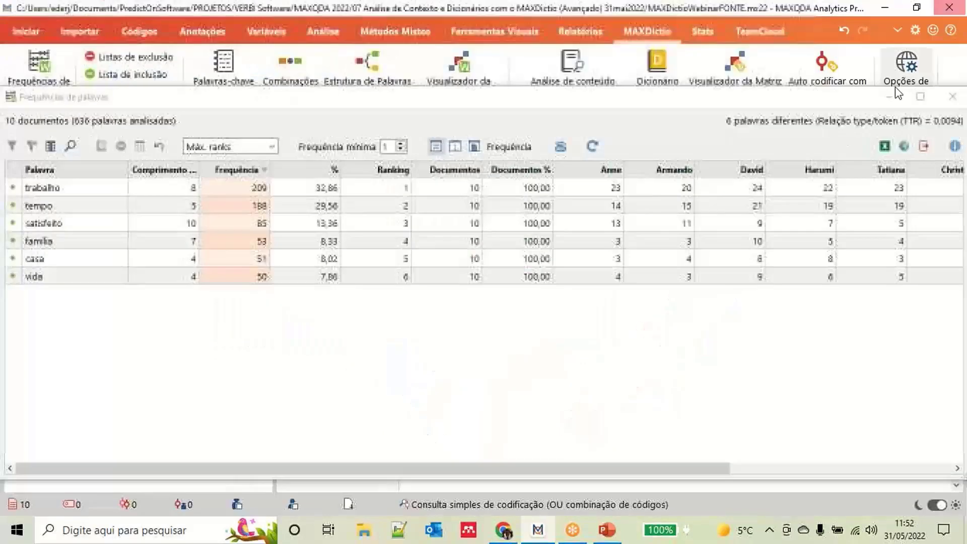
left_click(952, 97)
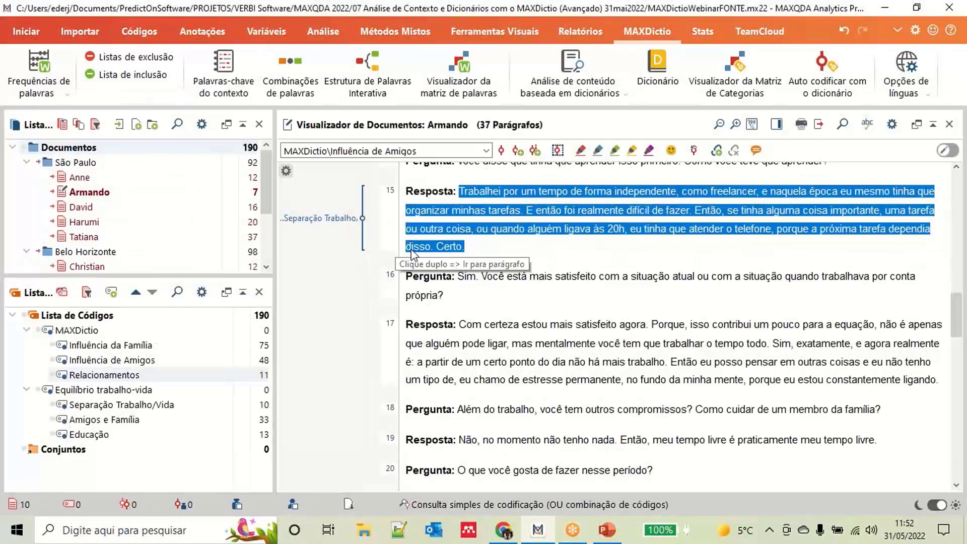
Step: Run word frequencies for dictionary words only on the activated documents, differentiated by document, and close the results table
left_click(68, 95)
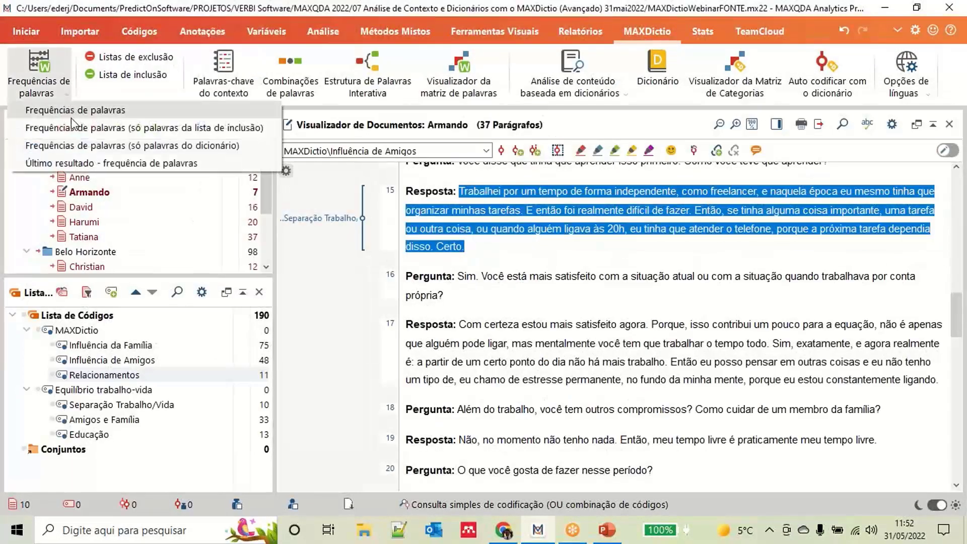
left_click(193, 147)
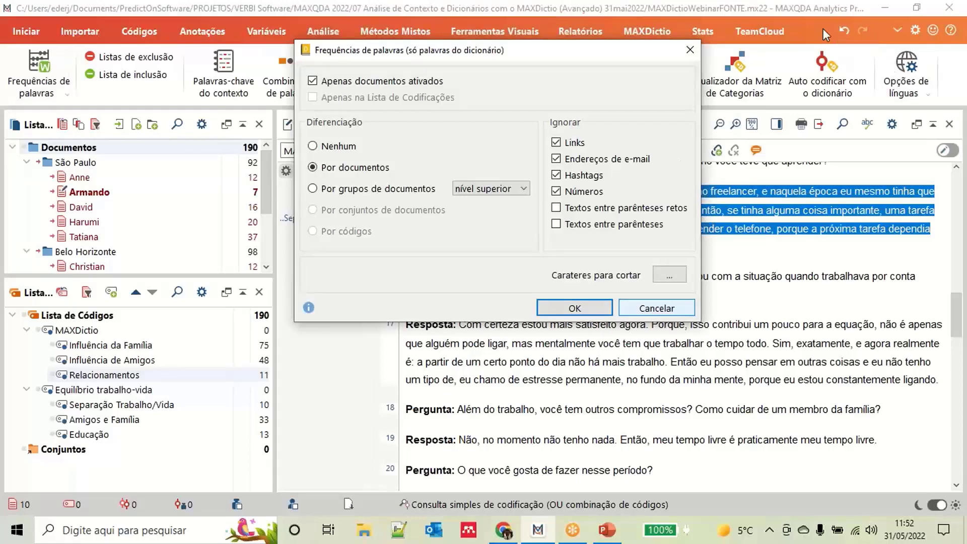
left_click(597, 310)
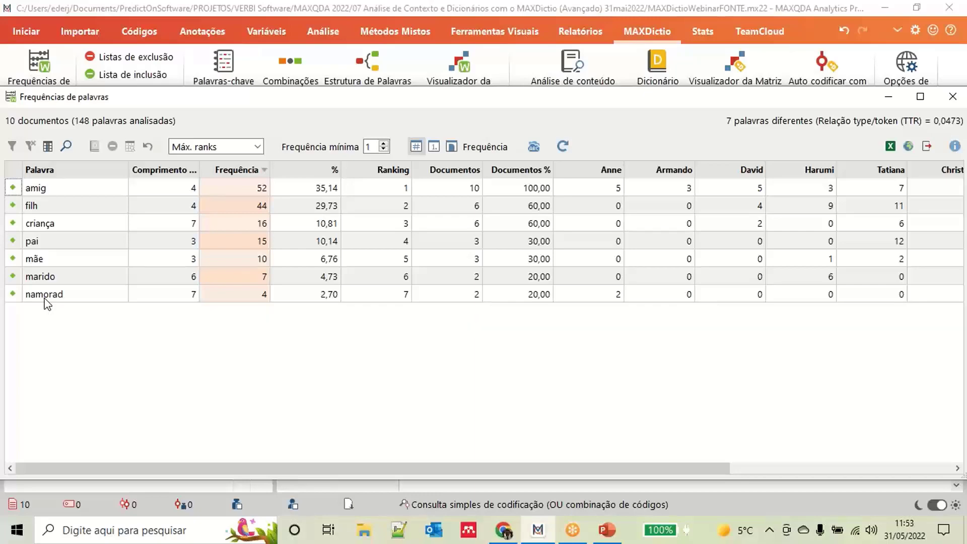
left_click_drag(410, 464, 297, 468)
left_click(950, 103)
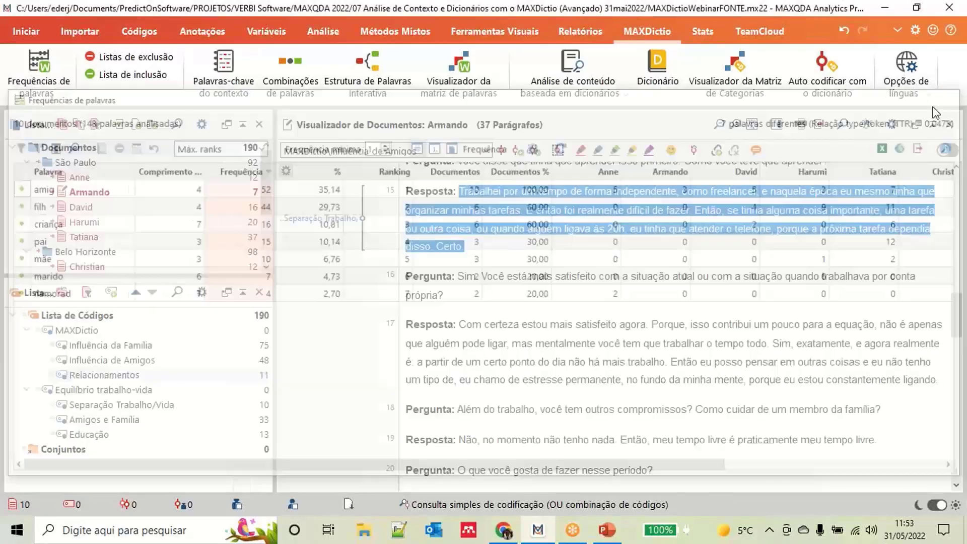
Step: Run word frequencies by document with the exclusion list "Lista completa", view the results as a word cloud, and close both windows
left_click(55, 93)
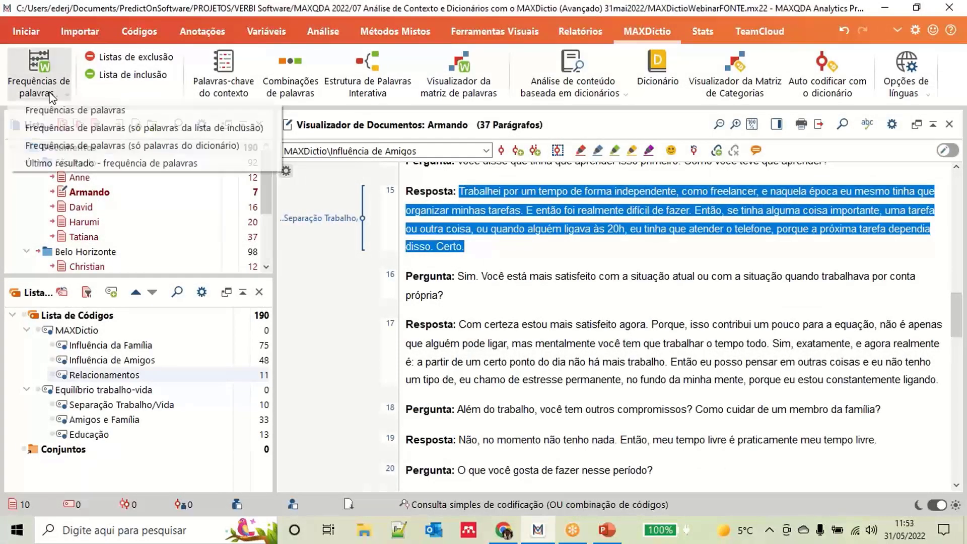
left_click(105, 111)
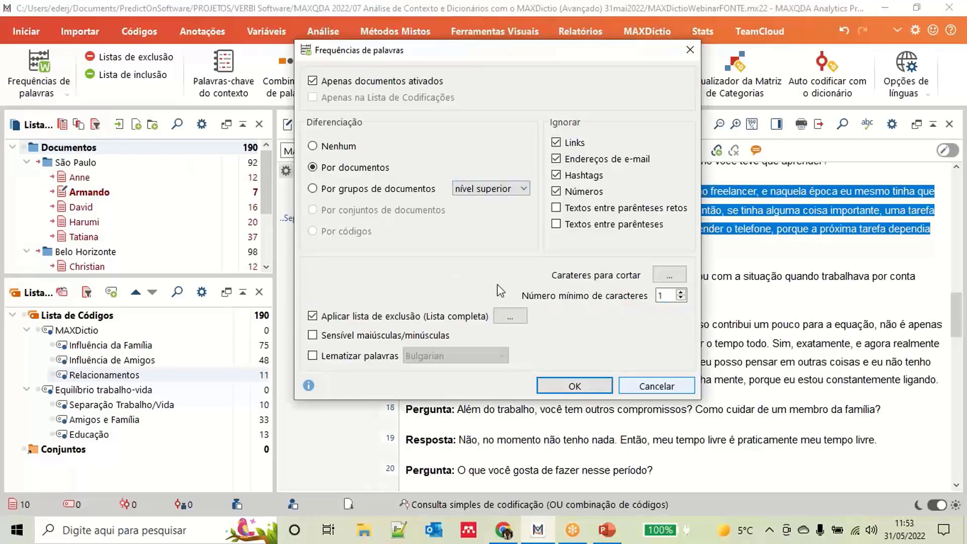
left_click(576, 386)
left_click(535, 150)
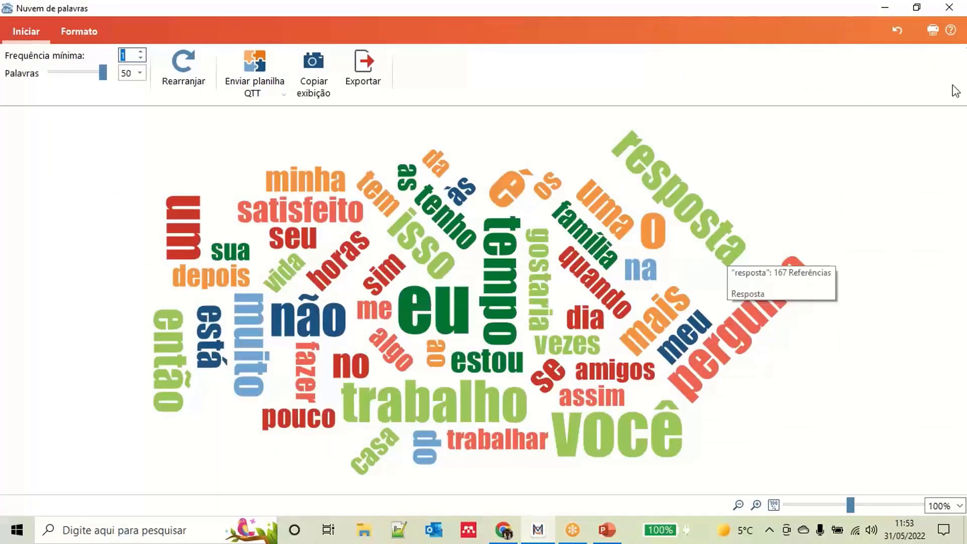
mouse_move(419, 305)
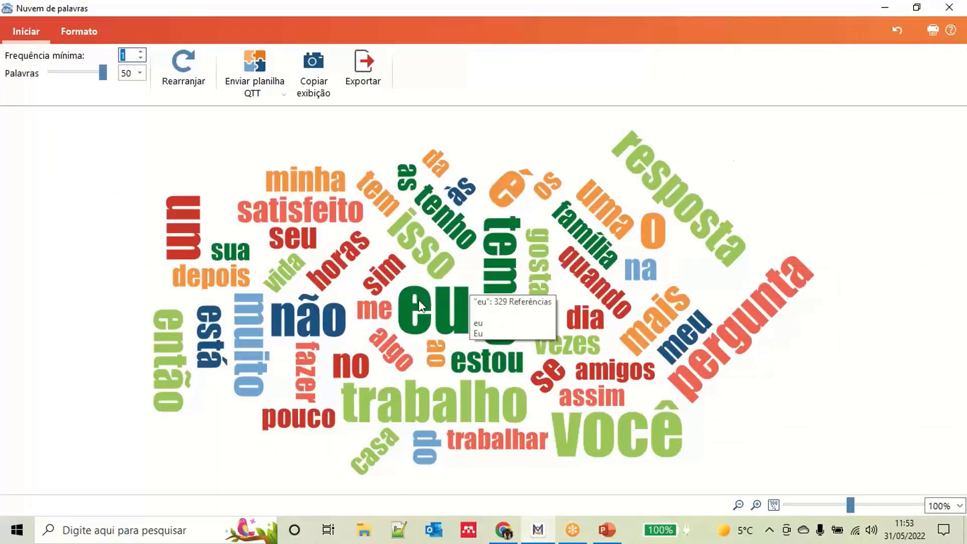
left_click(947, 11)
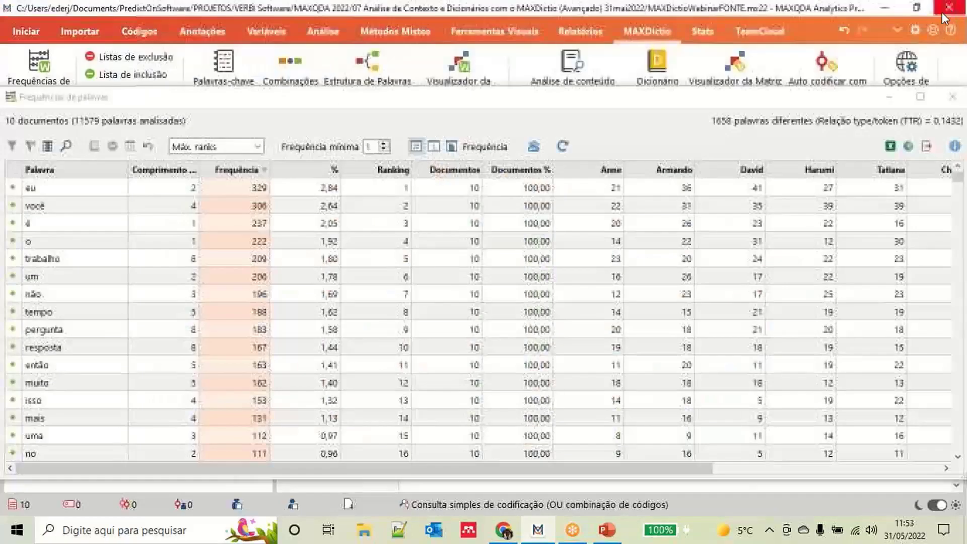
left_click(953, 96)
left_click(56, 90)
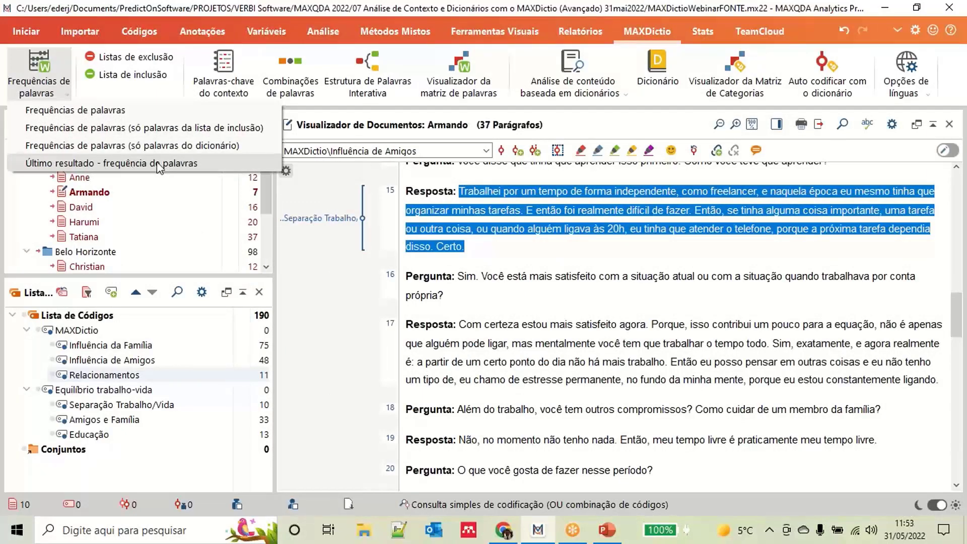
left_click(147, 90)
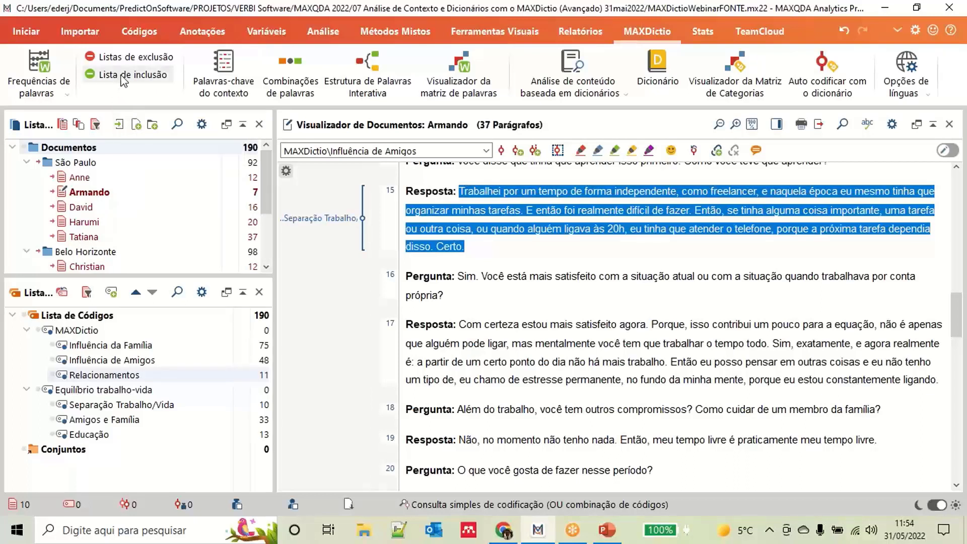
left_click(65, 98)
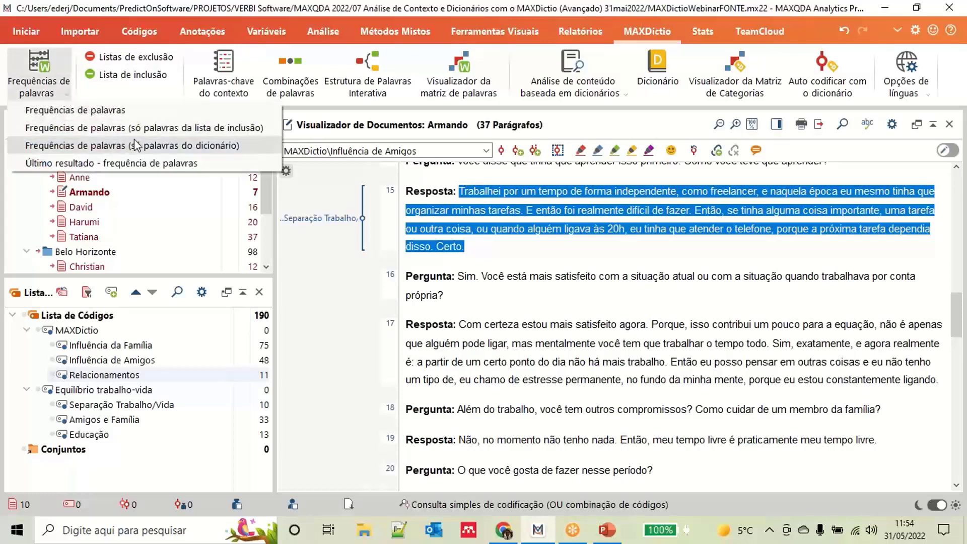
left_click(115, 96)
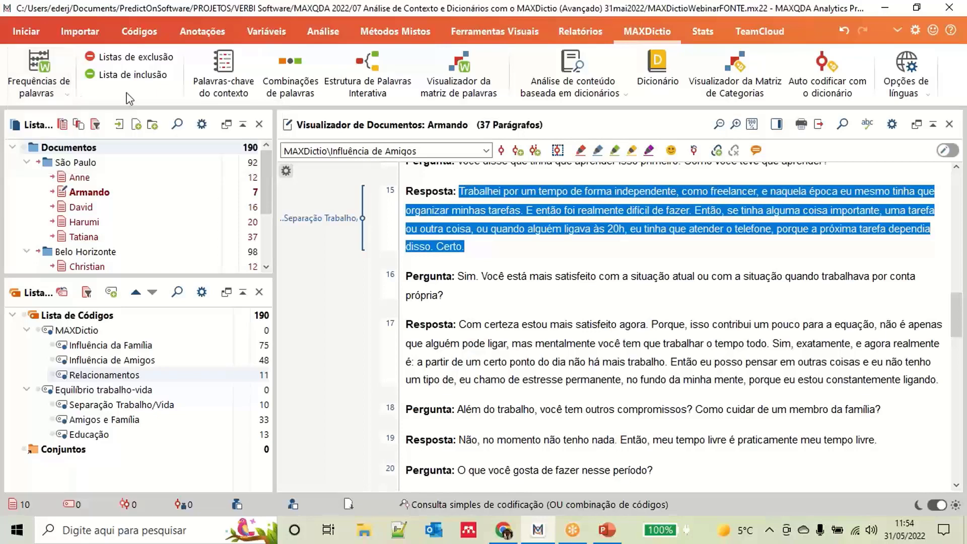
Step: Review the words in the exclusion lists "Lista completa" and "Preposições", then close the exclusion lists
left_click(133, 59)
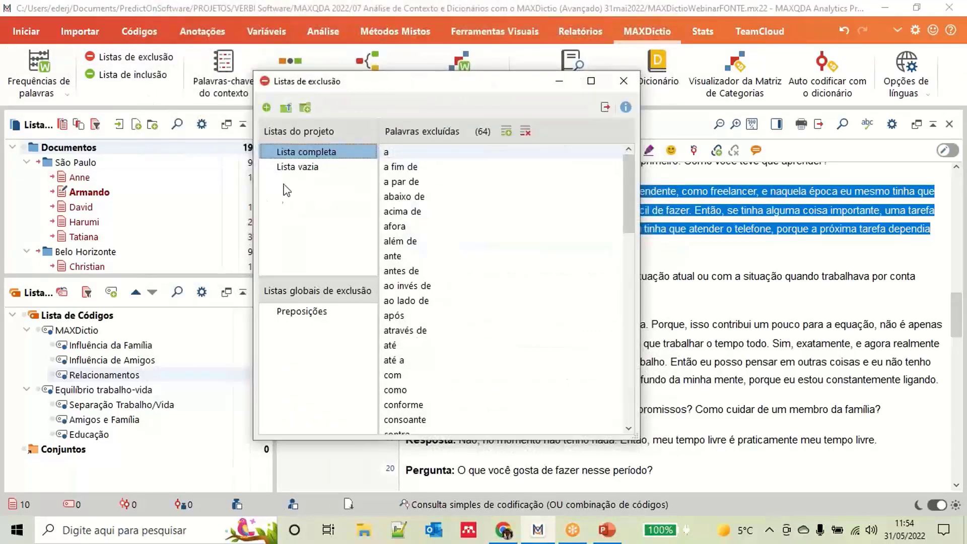
scroll(456, 240, "down", 15)
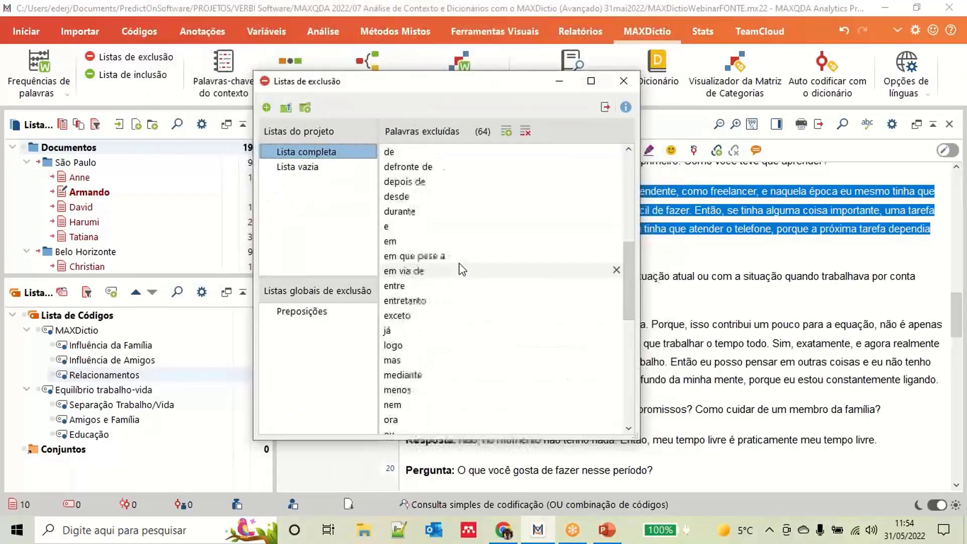
left_click(301, 312)
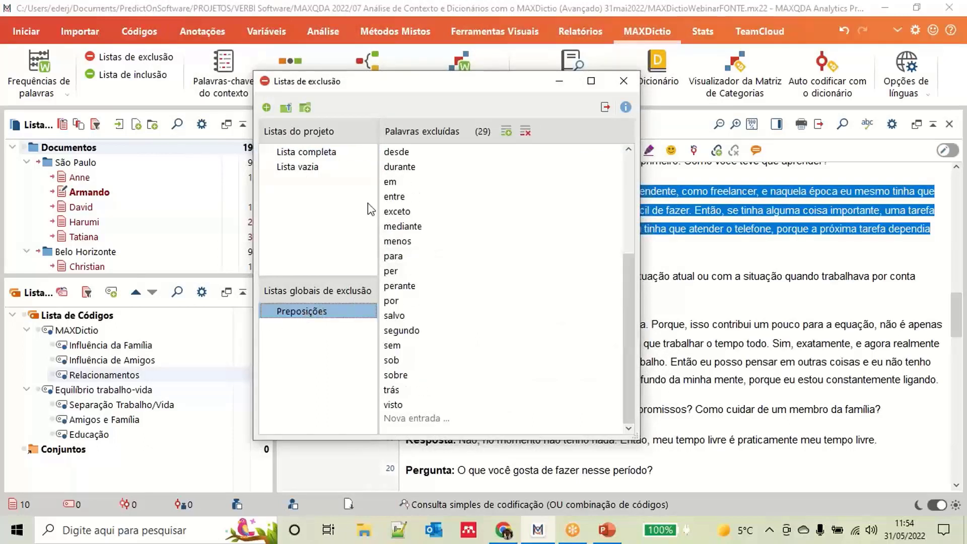
left_click(319, 154)
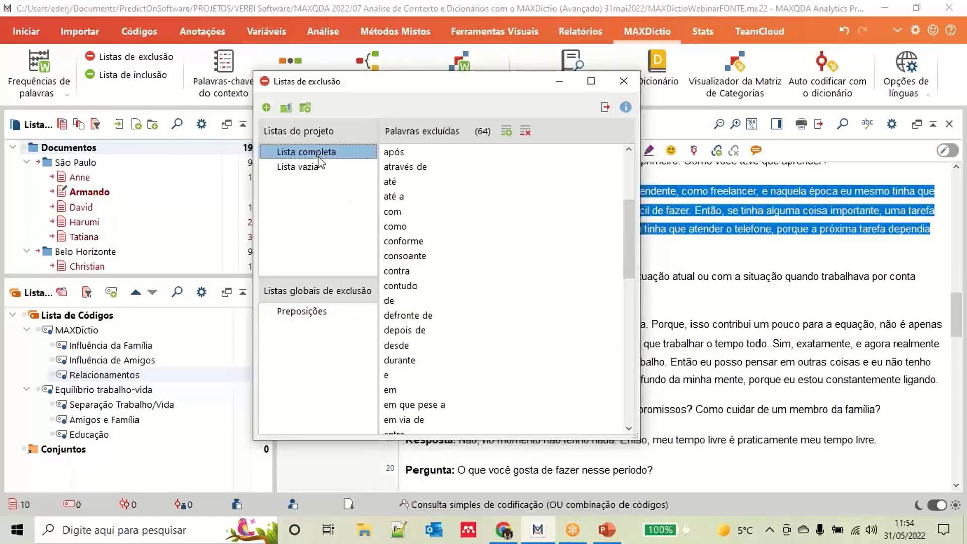
left_click(624, 83)
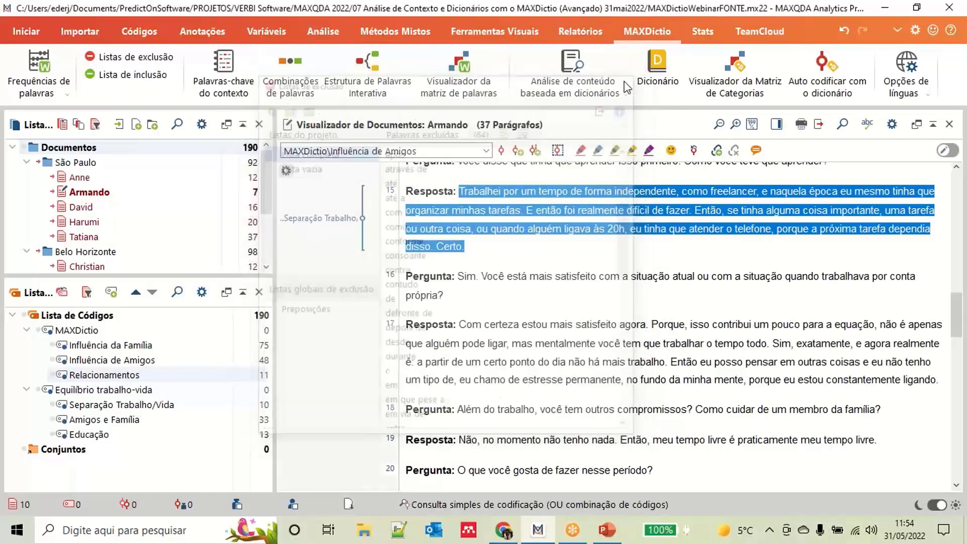
Step: Run word frequencies by document with the exclusion list "Lista completa" and exclude "eu", "você", "é" and "o" from the results
left_click(66, 94)
left_click(78, 110)
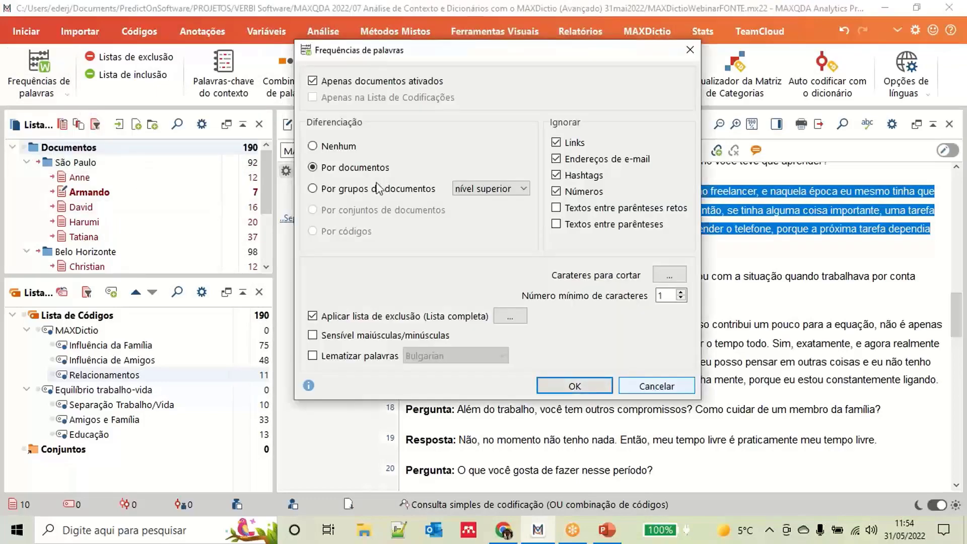
left_click(575, 386)
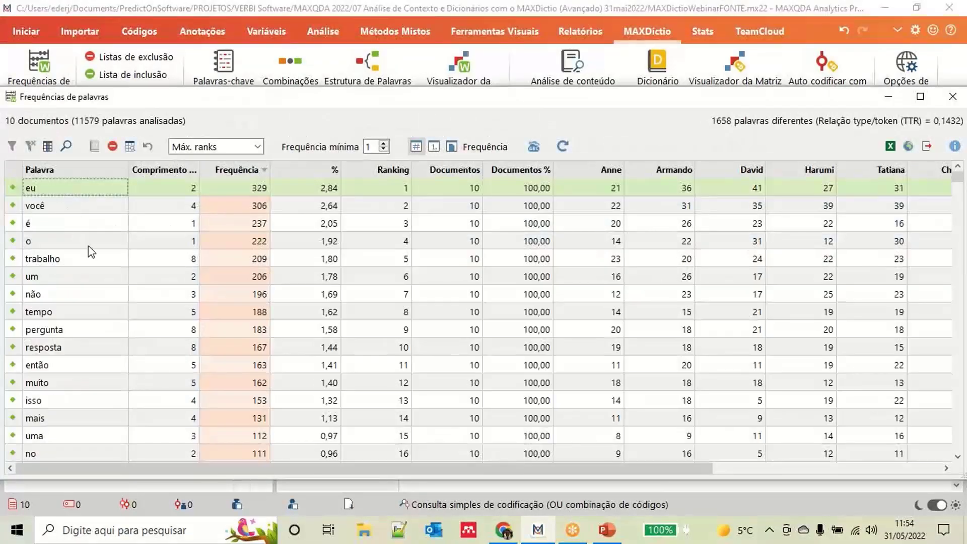
left_click(95, 244, "shift")
left_click(112, 147)
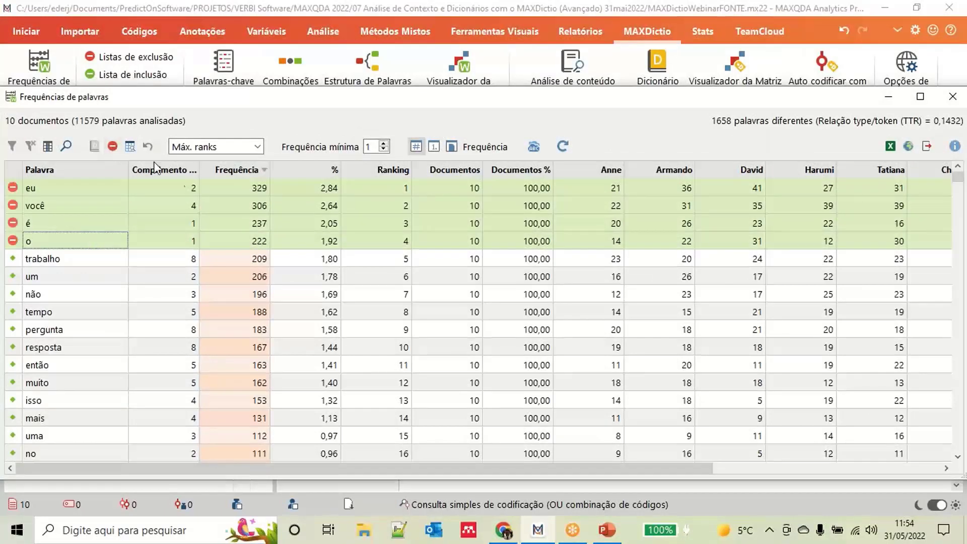
Step: View the remaining frequent words as a word cloud, then close the cloud and the frequency table
left_click(534, 147)
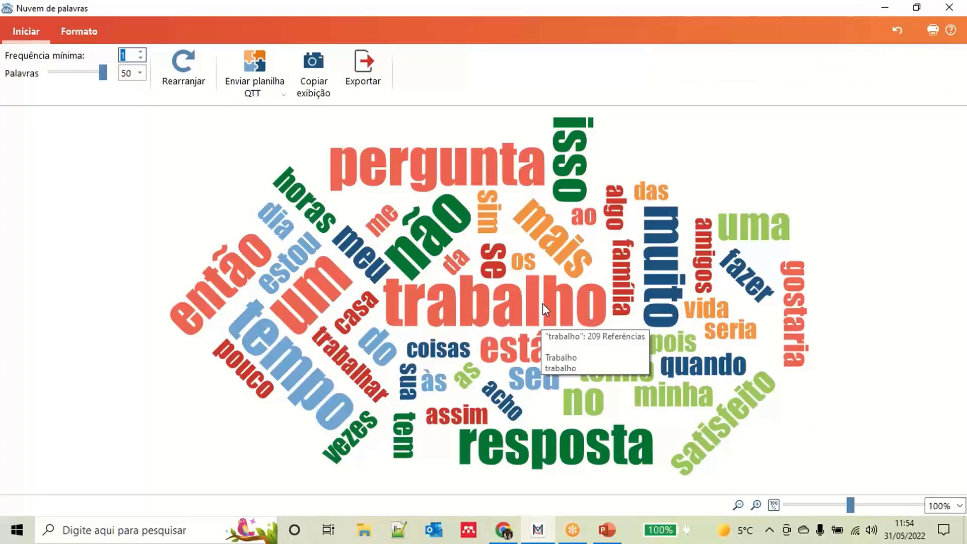
left_click(949, 12)
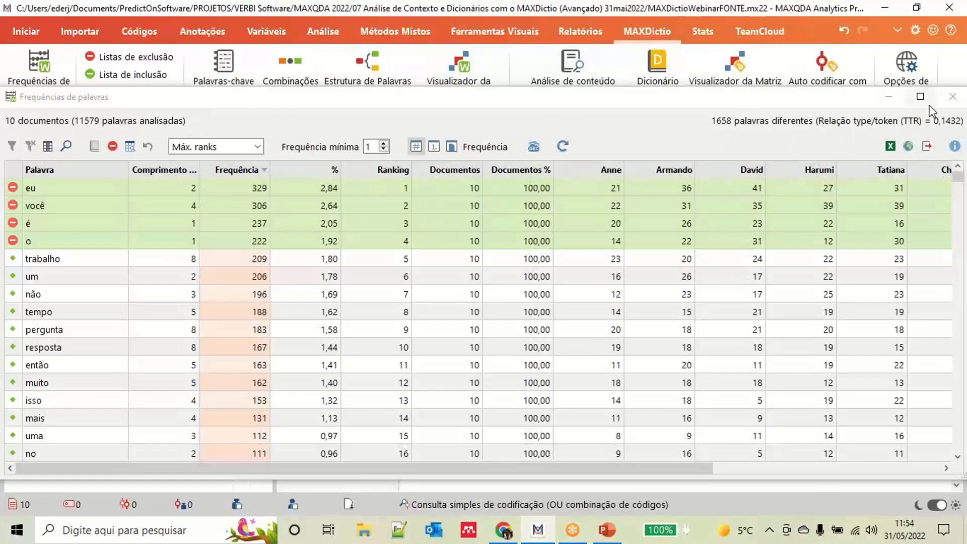
left_click(951, 101)
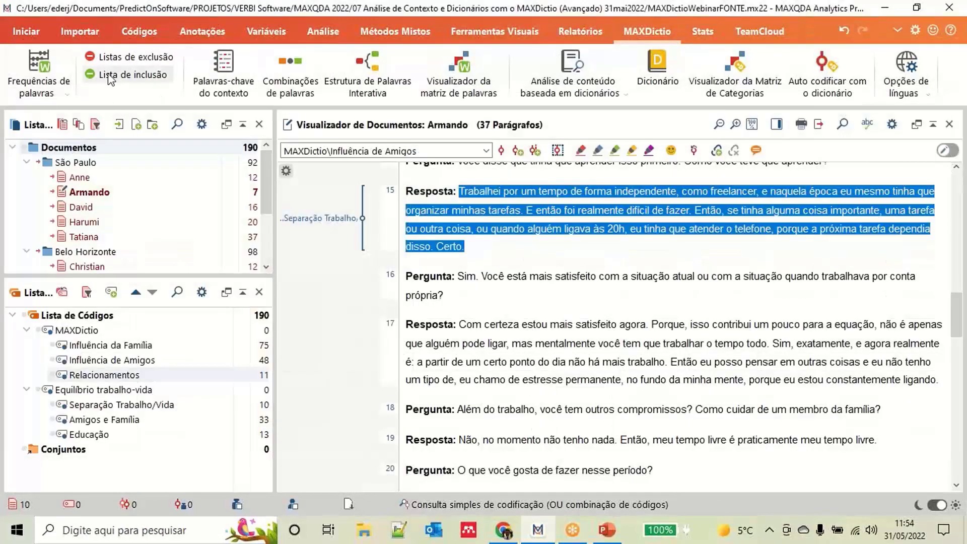
Step: Open the dictionary "Equilíbrio Trabalho Vida" and review the search items of its categories
left_click(65, 92)
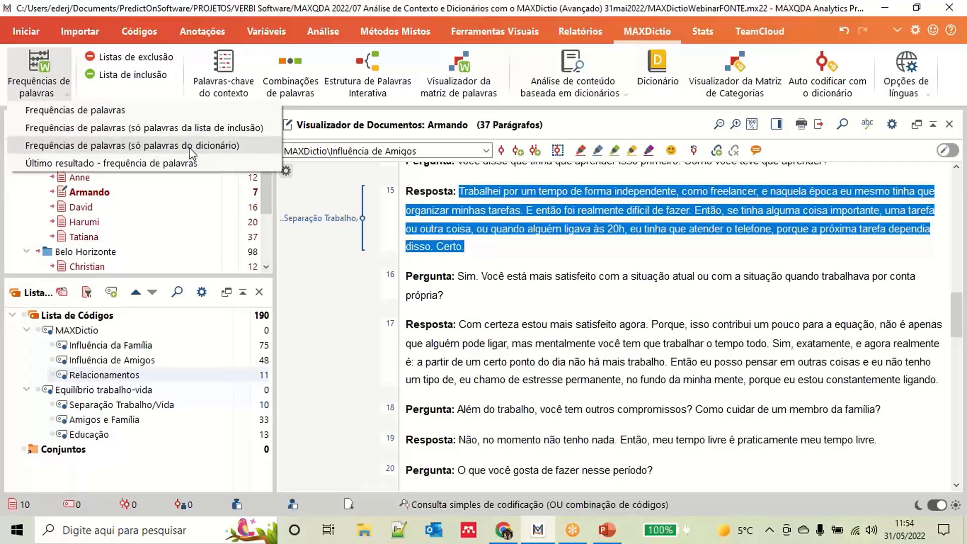
left_click(663, 95)
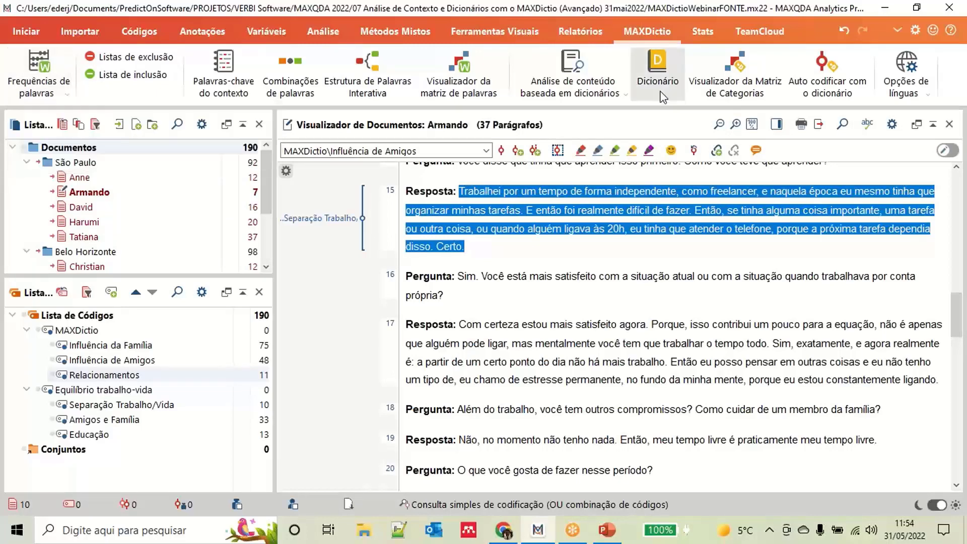
left_click(383, 162)
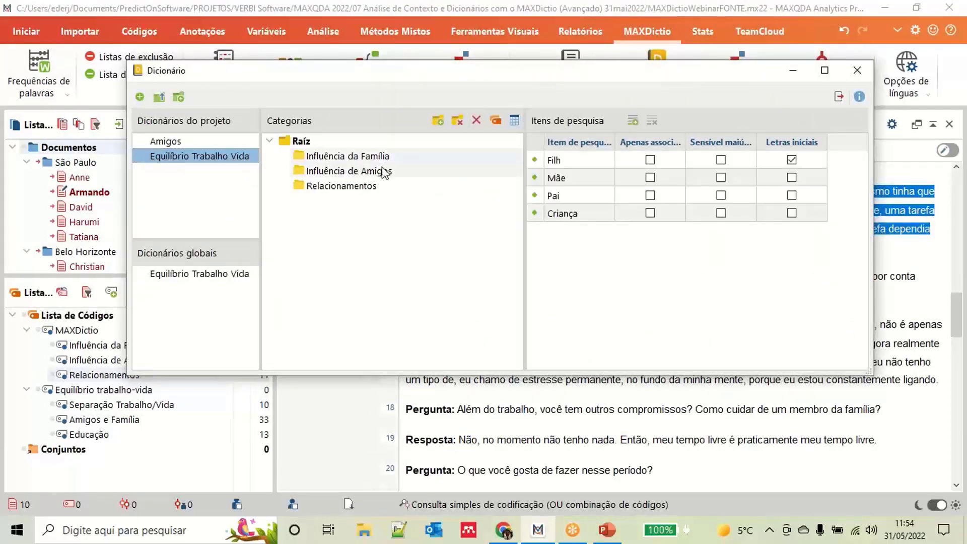
left_click(368, 170)
left_click(374, 189)
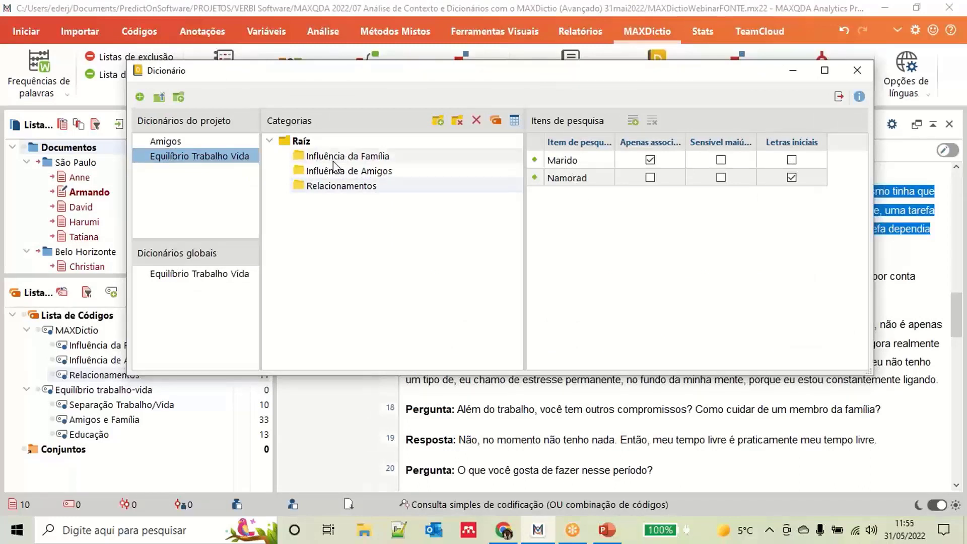
left_click(342, 170)
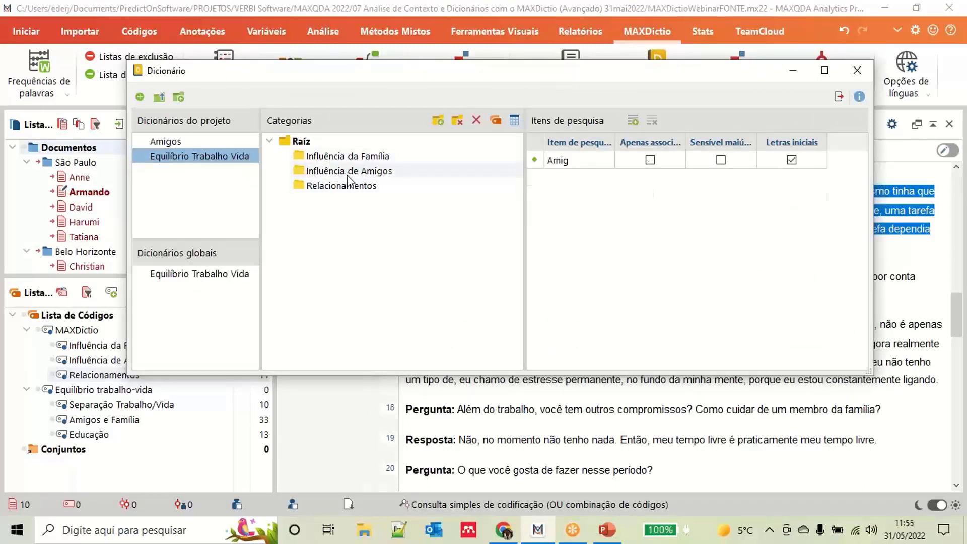
Step: Delete the project dictionary "Amigos"
left_click(186, 142)
right_click(200, 147)
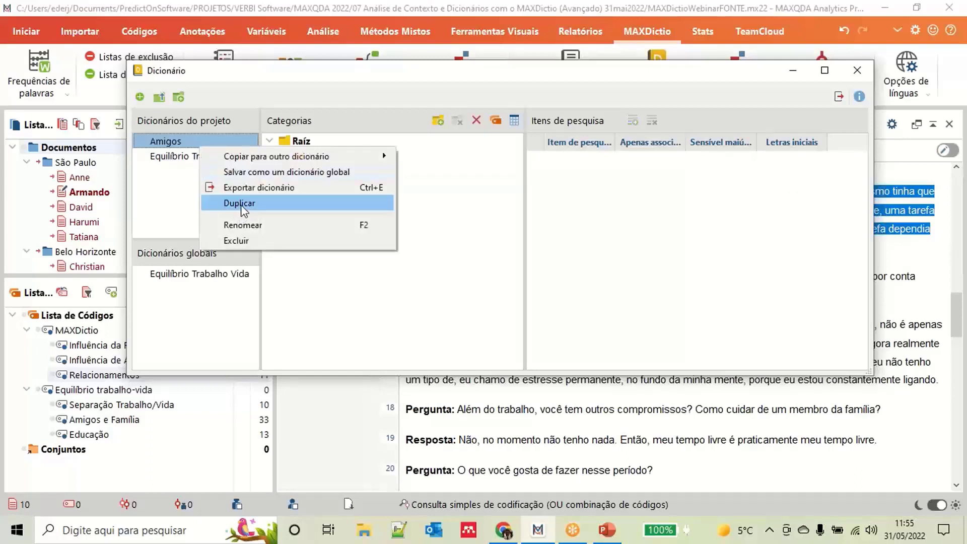
left_click(246, 241)
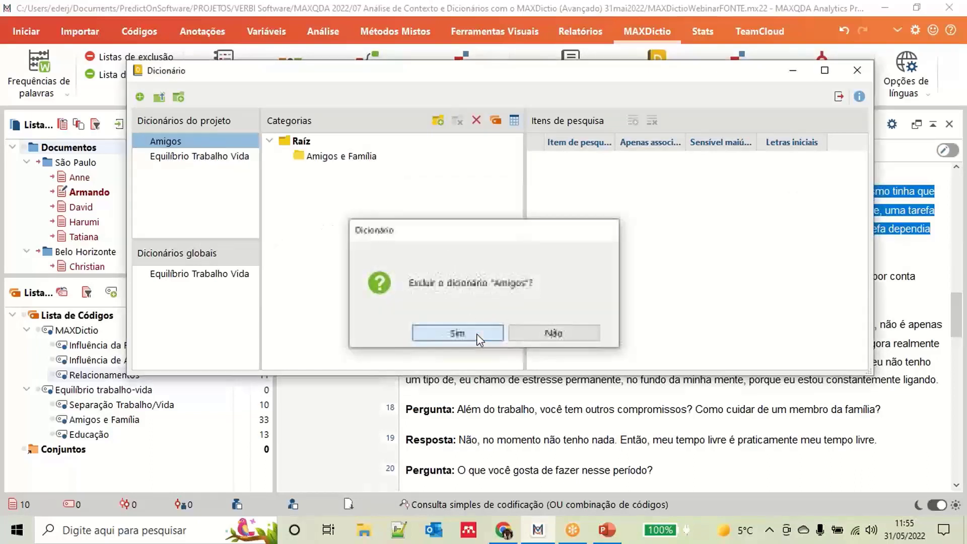
left_click(458, 333)
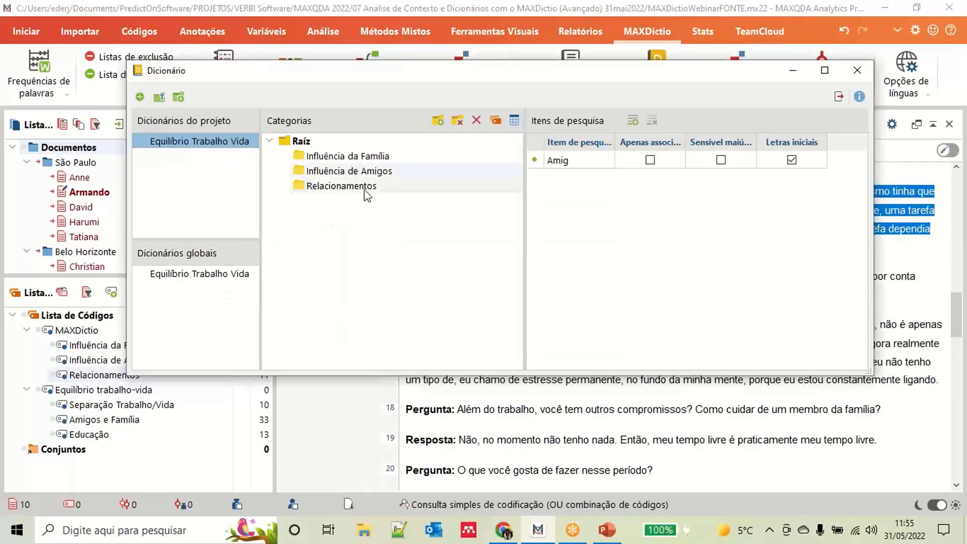
Step: Check the search items under "Relacionamentos" and "Influência da Família", then close the dictionary
left_click(348, 186)
left_click(373, 157)
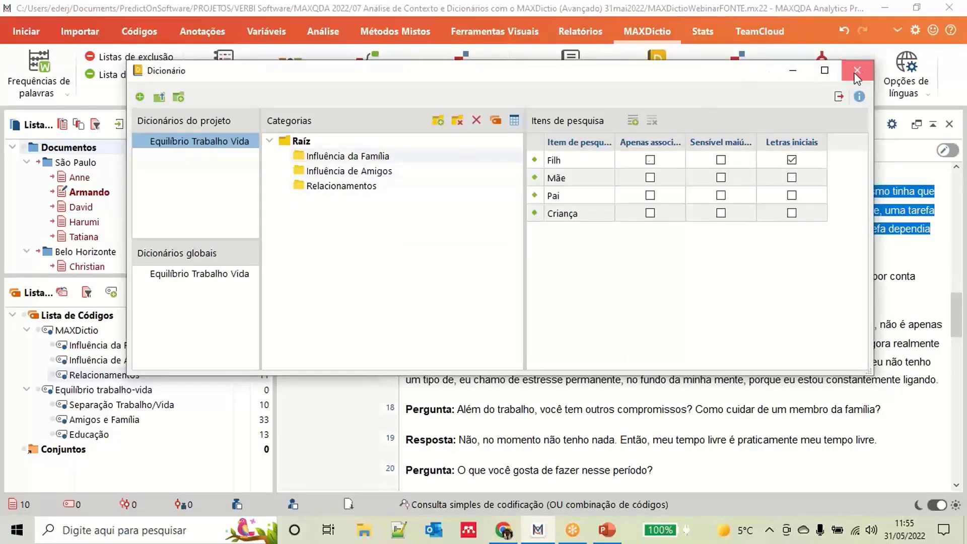
left_click(857, 75)
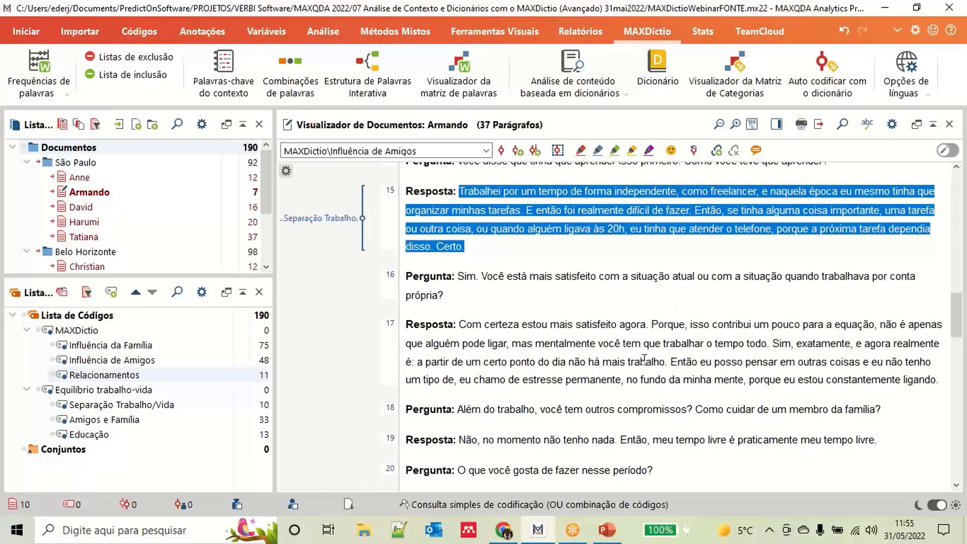
Step: Run a keyword-in-context search for the dictionary items in the activated documents with 9 context words before and after
left_click(229, 88)
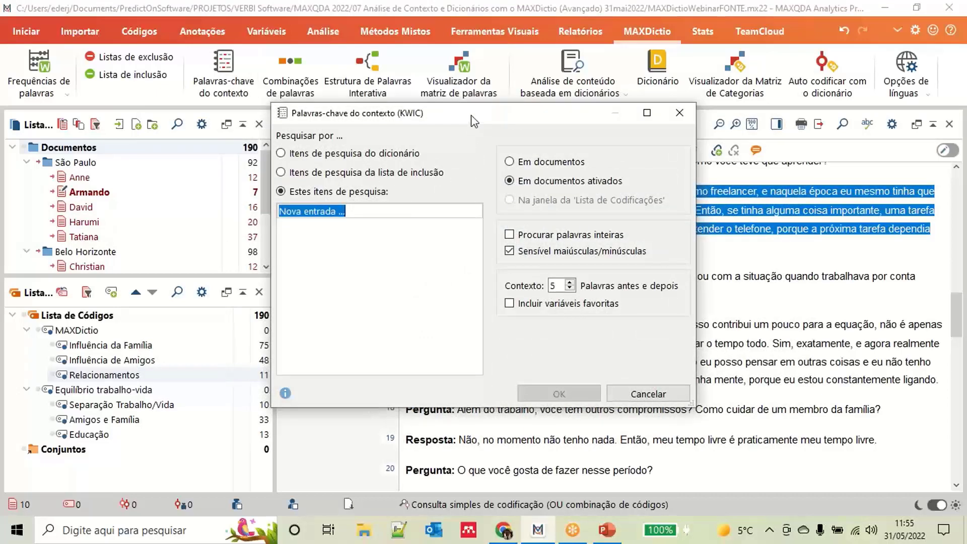
left_click_drag(471, 115, 473, 128)
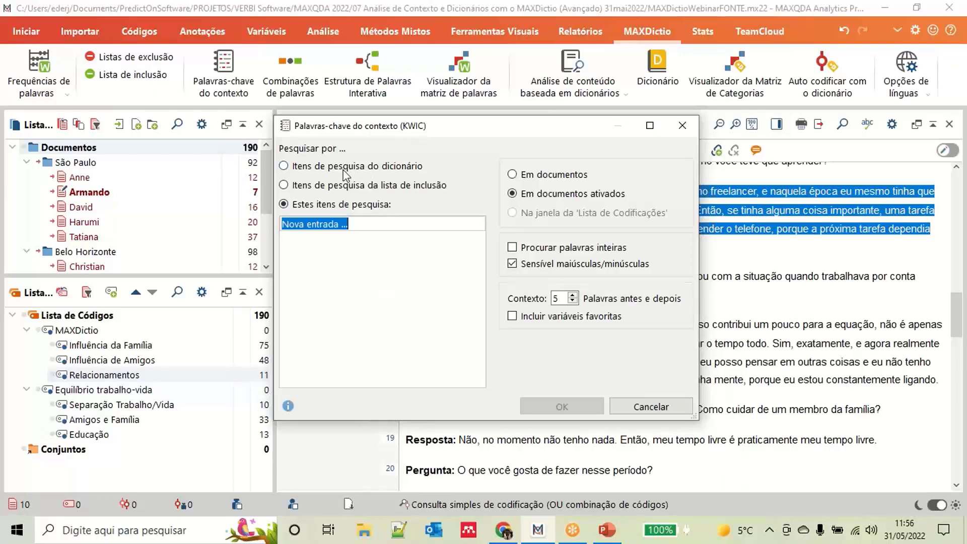
left_click(284, 166)
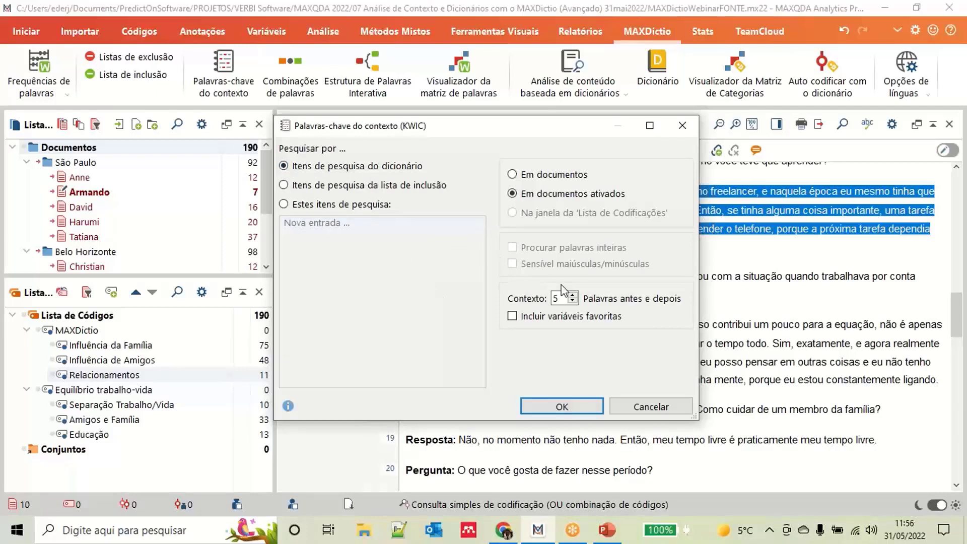
left_click(573, 302)
left_click(573, 295)
left_click(575, 402)
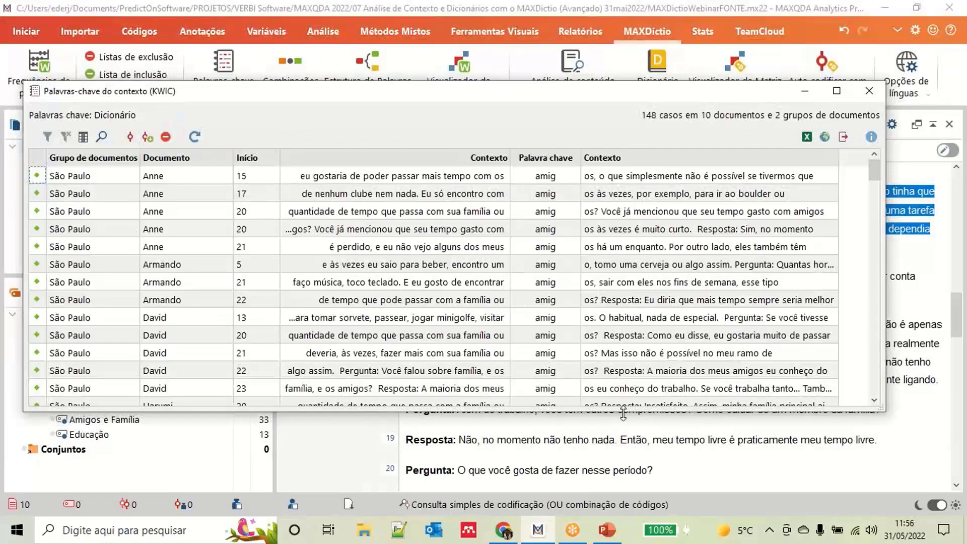
Step: Enlarge the keyword-in-context results and examine each keyword's surrounding text across the documents, then close the table
left_click_drag(624, 411, 639, 484)
scroll(601, 357, "down", 15)
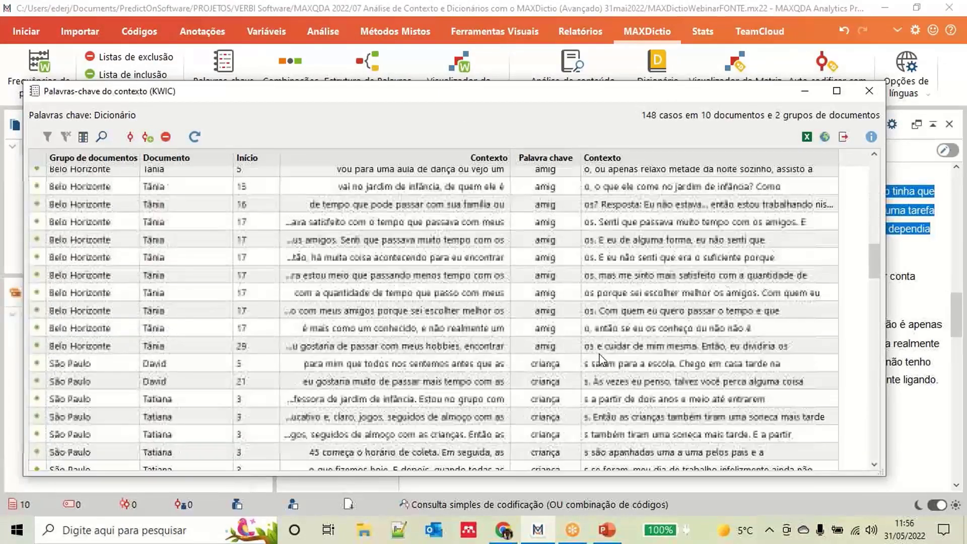
scroll(600, 358, "down", 20)
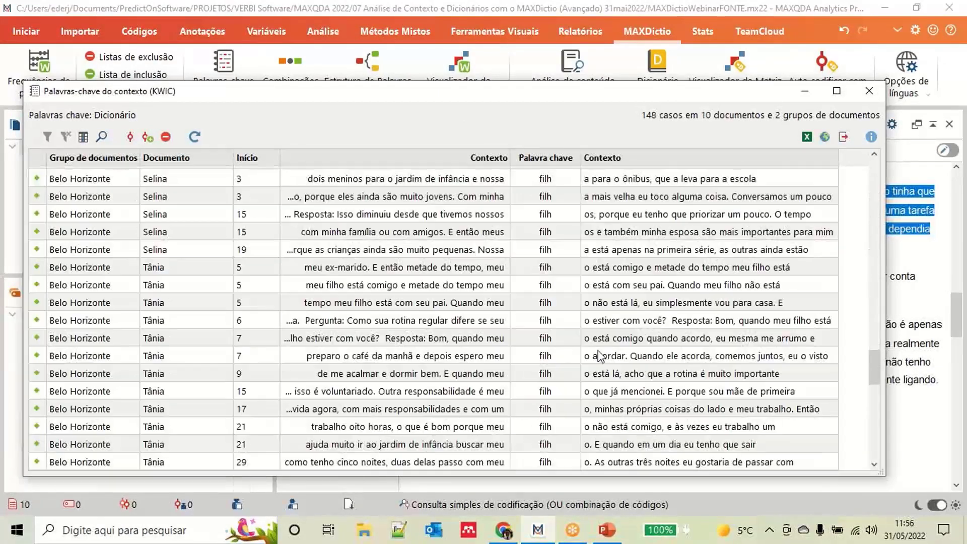
scroll(601, 355, "down", 8)
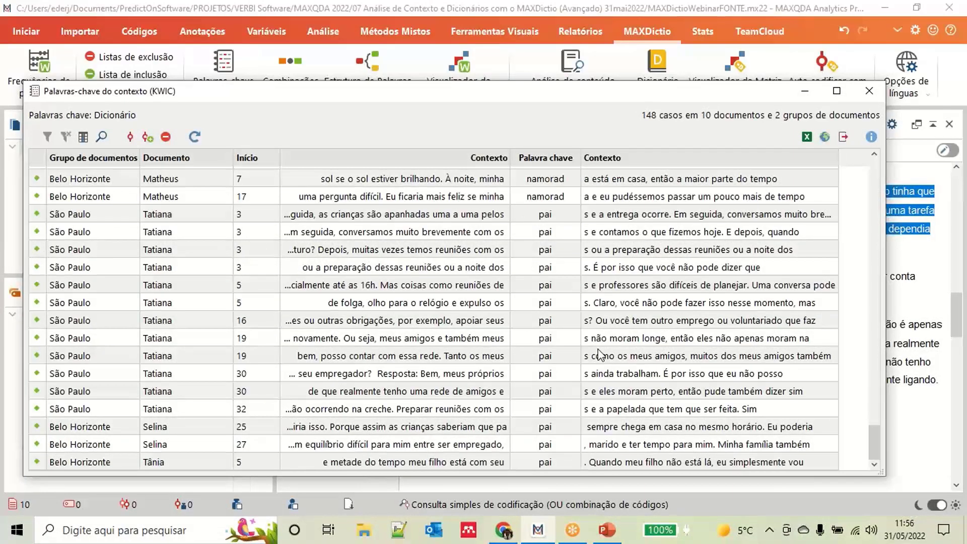
scroll(601, 355, "up", 4)
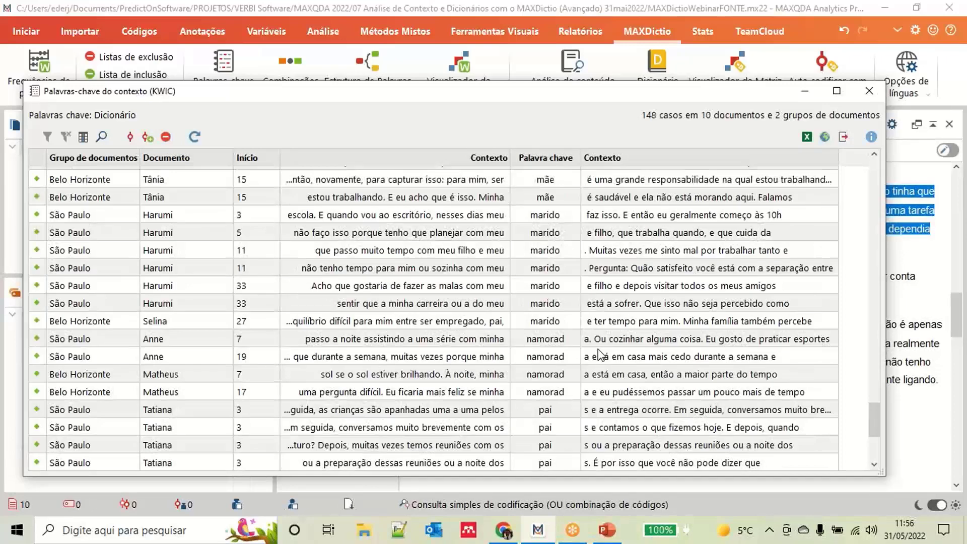
scroll(601, 356, "up", 1)
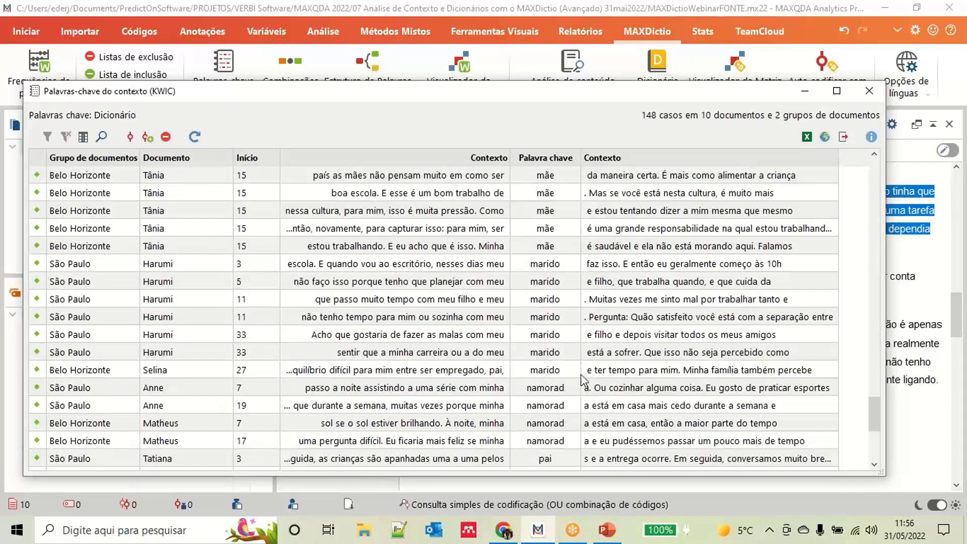
scroll(608, 356, "up", 4)
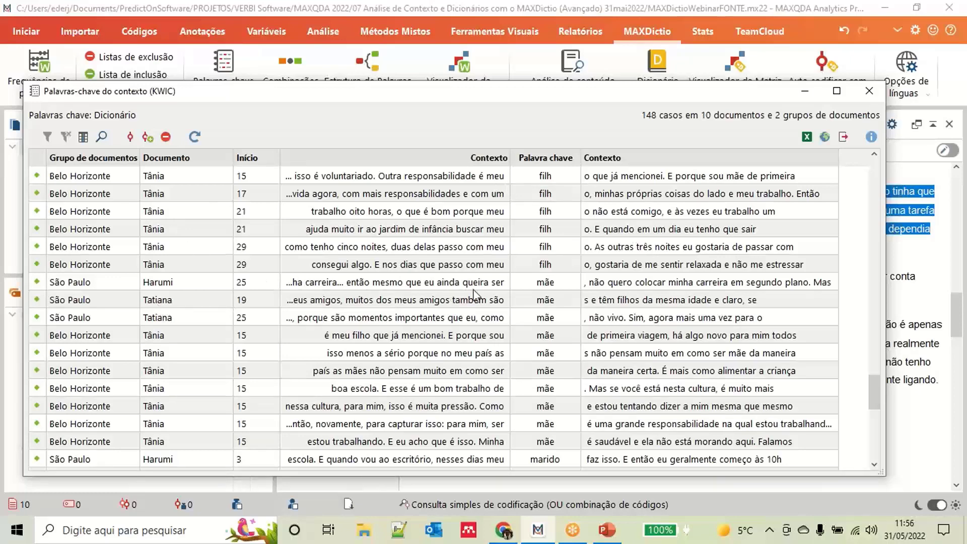
scroll(541, 297, "down", 8)
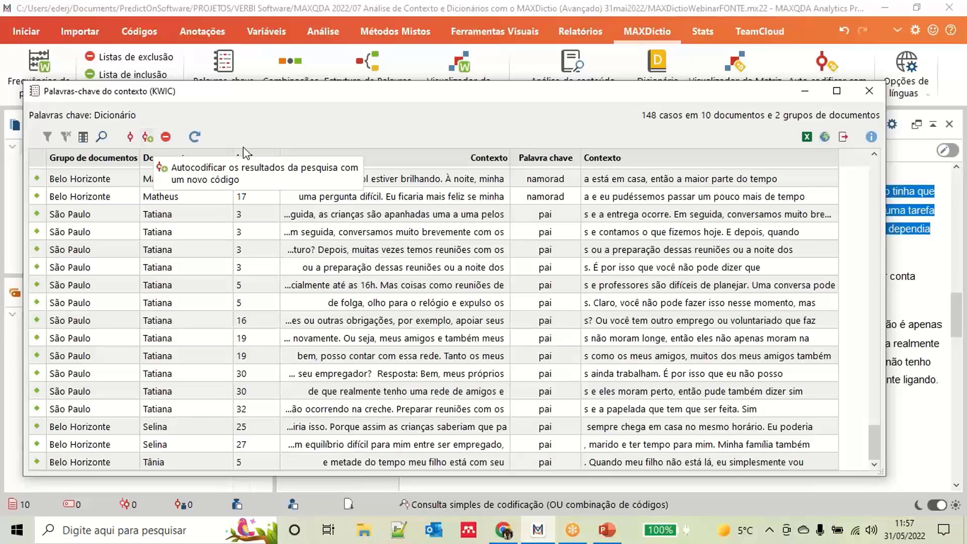
left_click(870, 92)
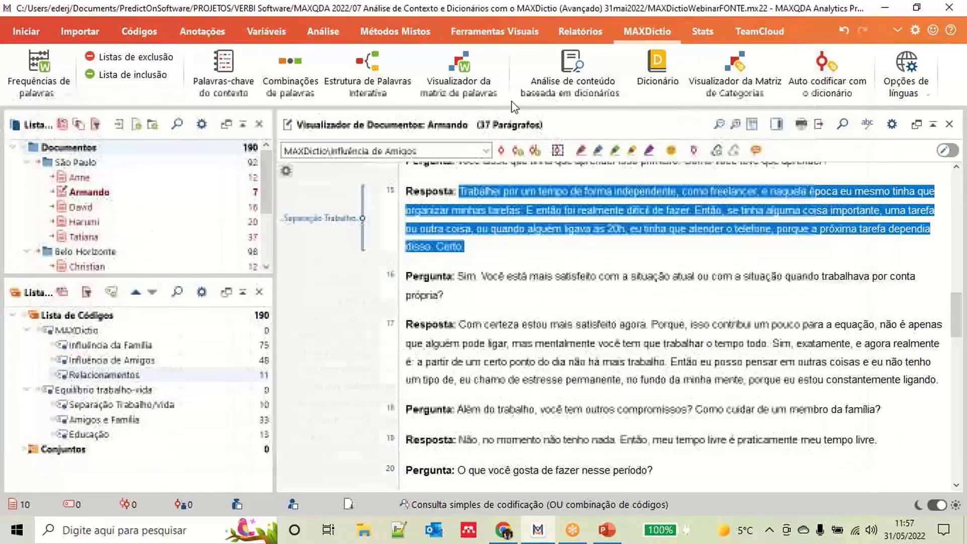
Step: Check the words in the standard inclusion list, then run a keyword-in-context search for the inclusion list items in the activated documents
left_click(225, 75)
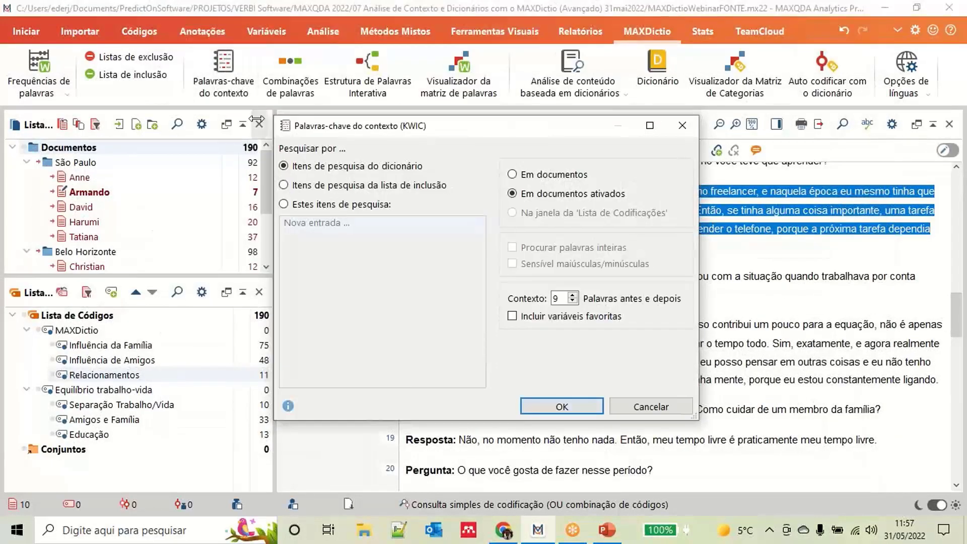
left_click(292, 187)
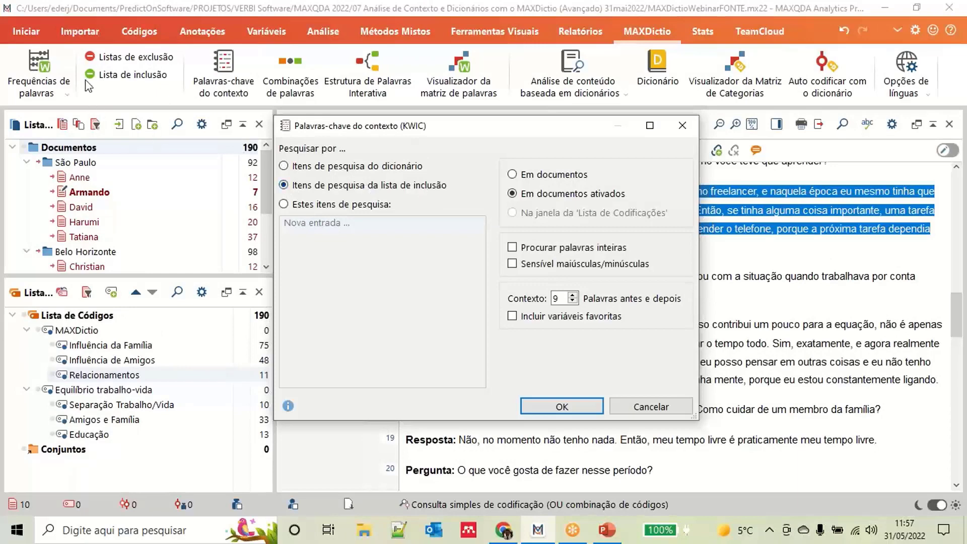
left_click(666, 408)
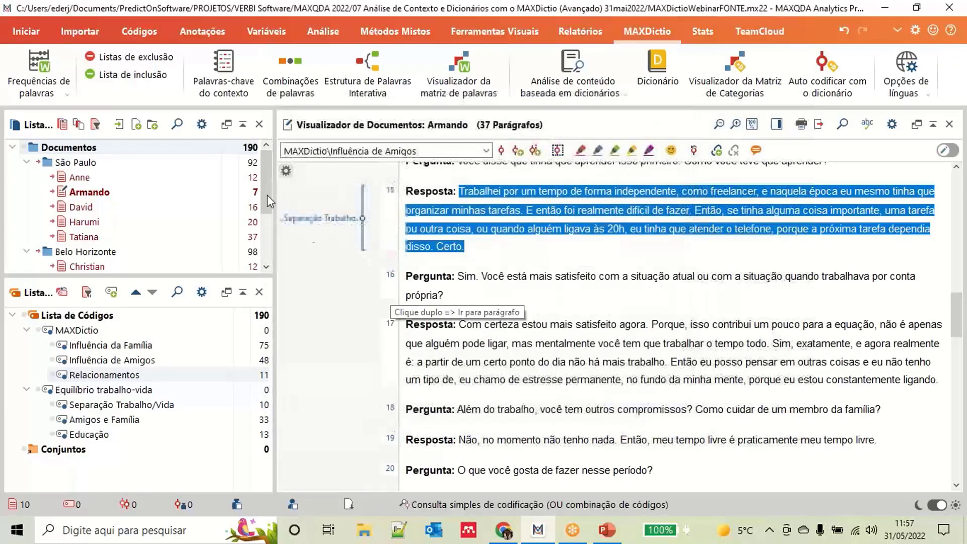
left_click(149, 77)
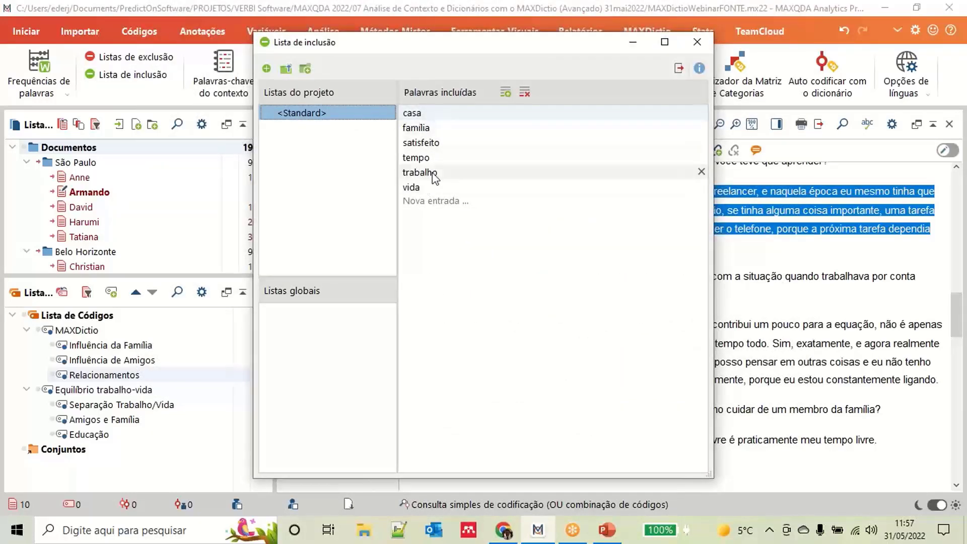
left_click(698, 43)
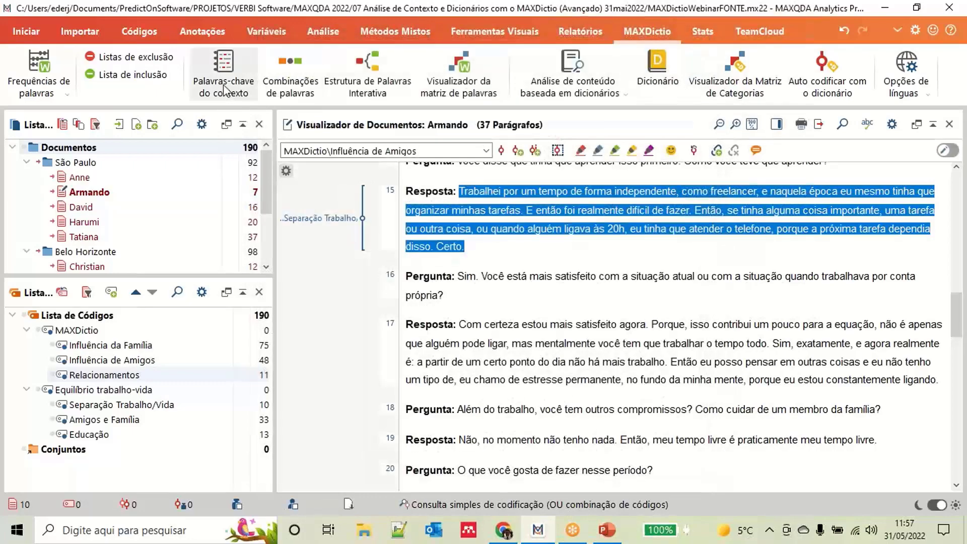
left_click(223, 73)
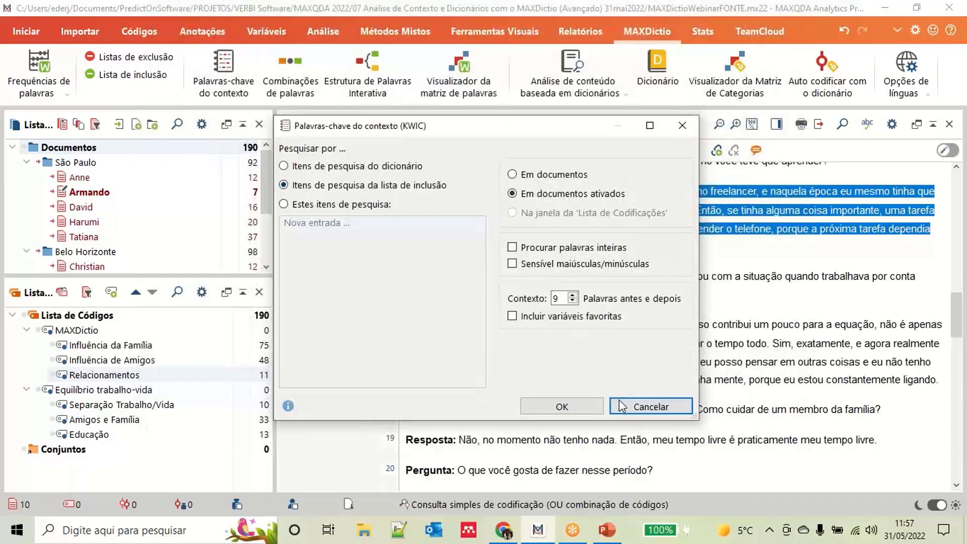
left_click(581, 406)
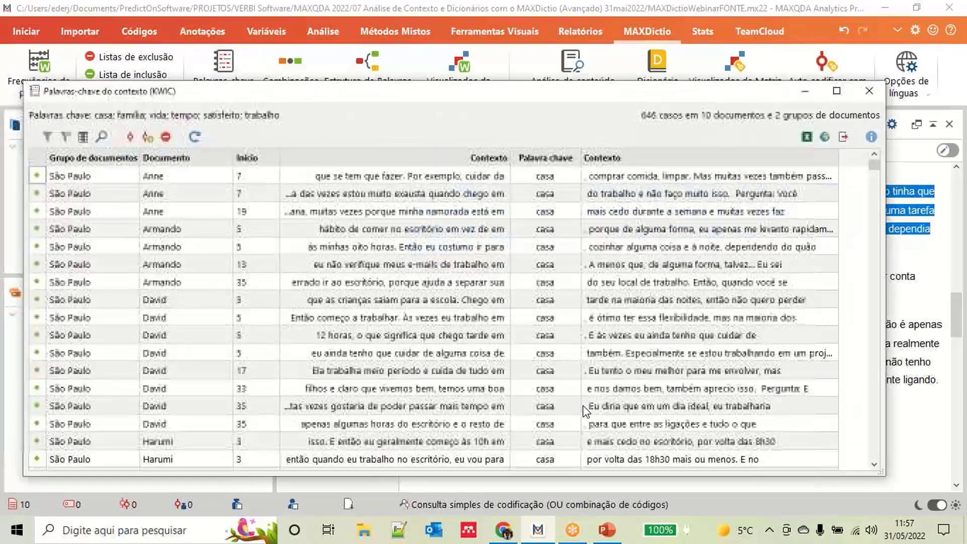
Step: Examine the inclusion list keywords and their surrounding text across the interviews, then close the results table
scroll(532, 328, "down", 5)
scroll(532, 327, "down", 20)
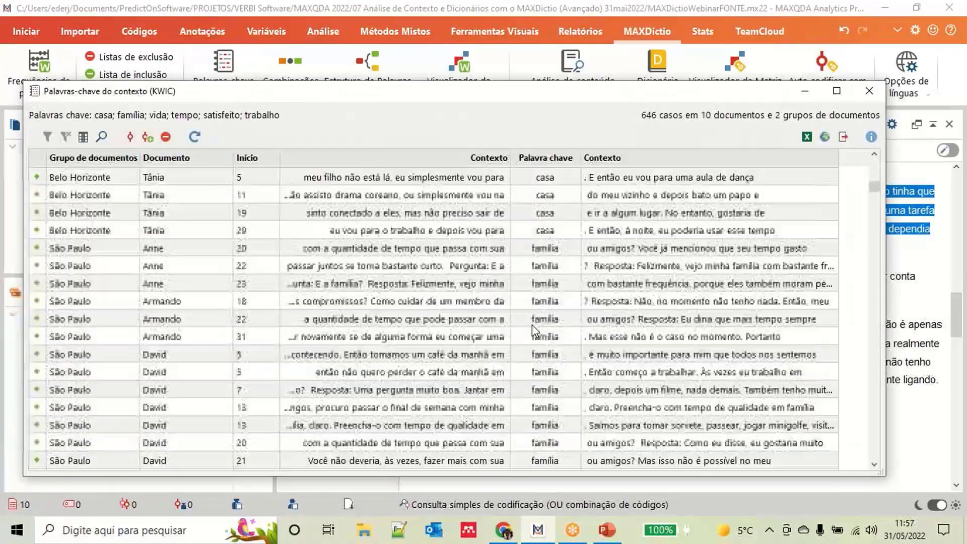
scroll(532, 325, "down", 20)
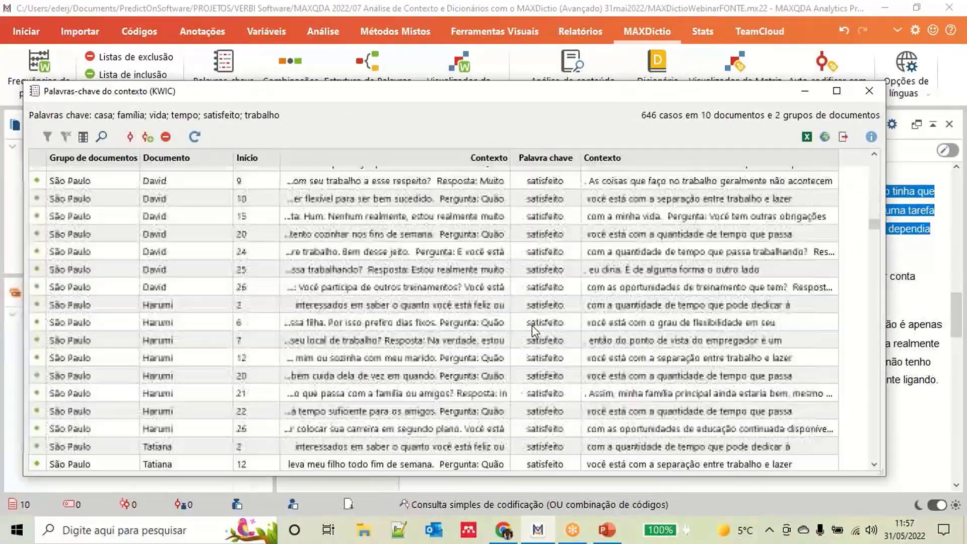
scroll(532, 326, "down", 20)
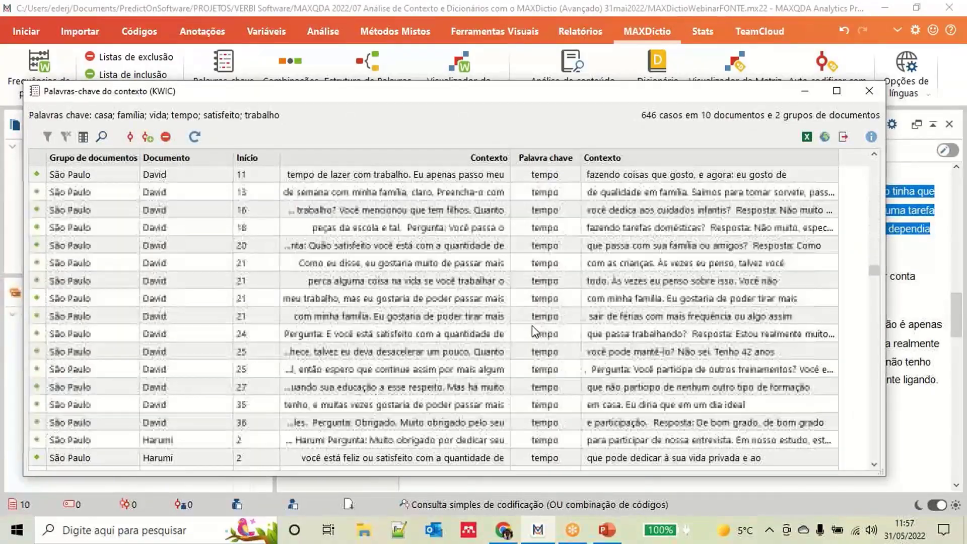
scroll(533, 327, "down", 20)
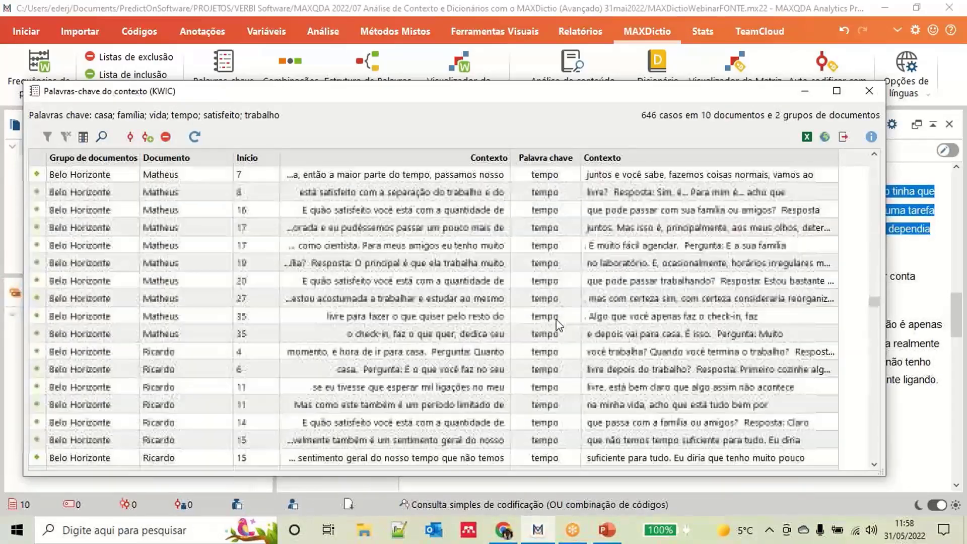
scroll(558, 327, "down", 20)
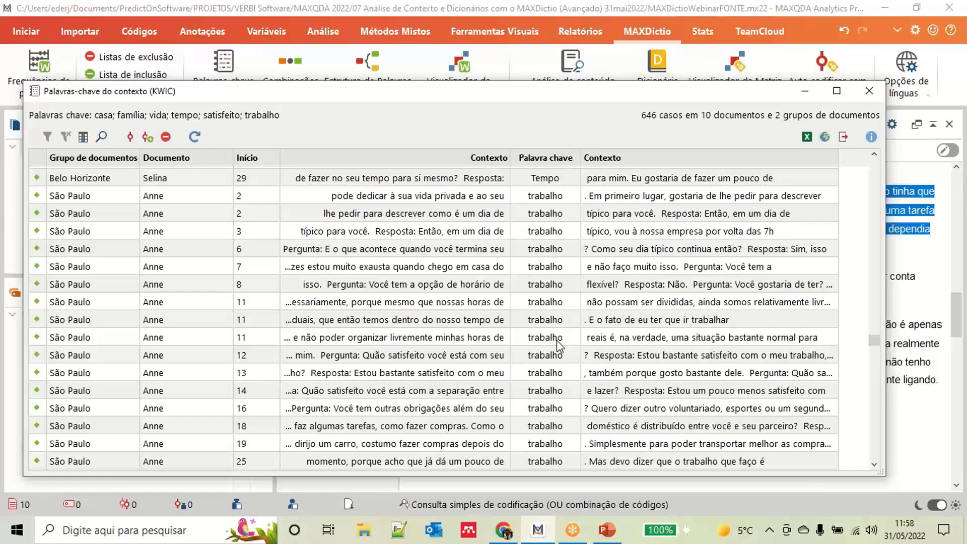
scroll(557, 341, "down", 3)
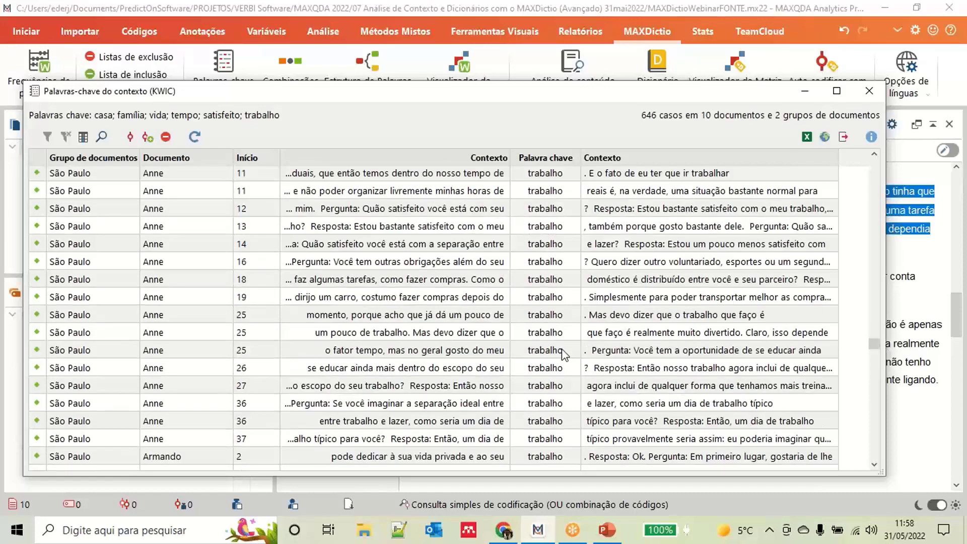
left_click(871, 92)
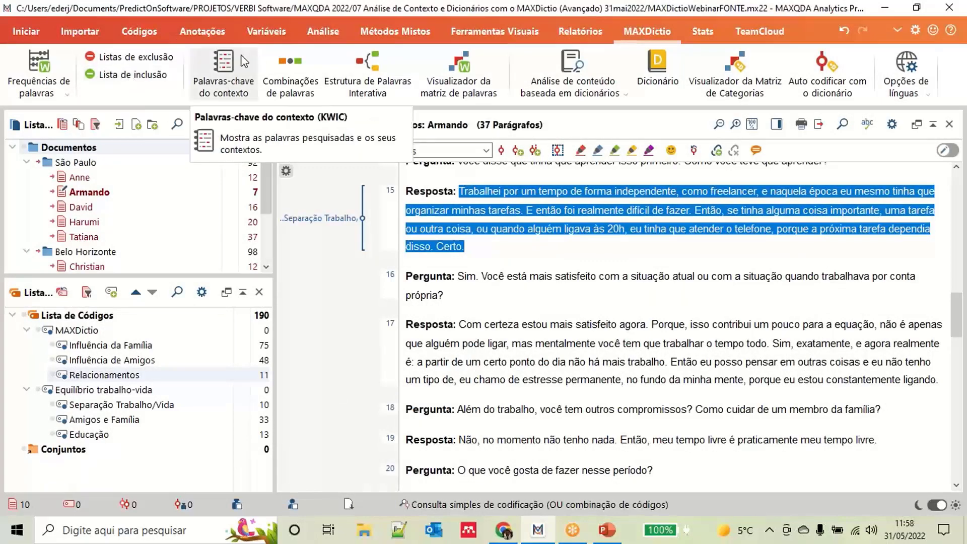
Step: Run a keyword-in-context search for the custom item "formação" with more context words, and widen both context columns in the results
left_click(224, 73)
left_click(292, 207)
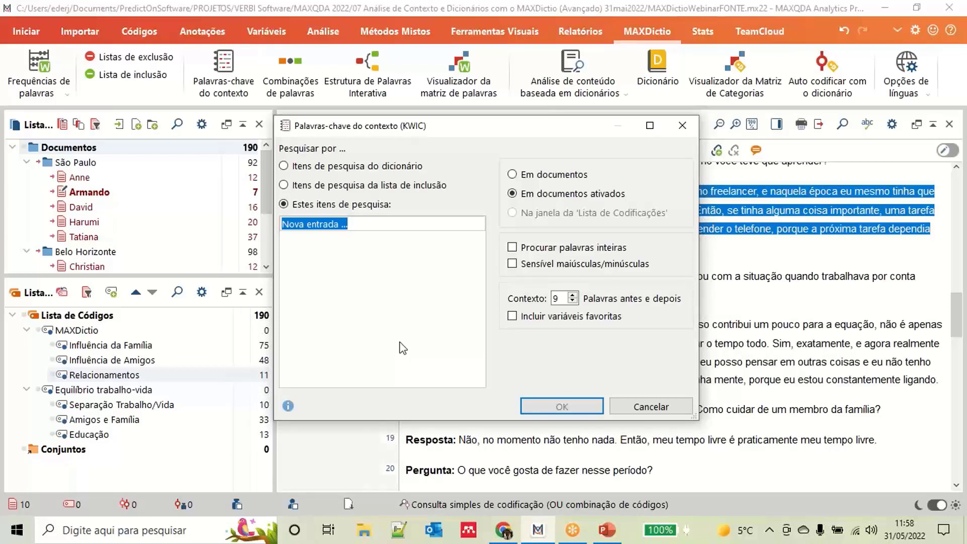
type("formação")
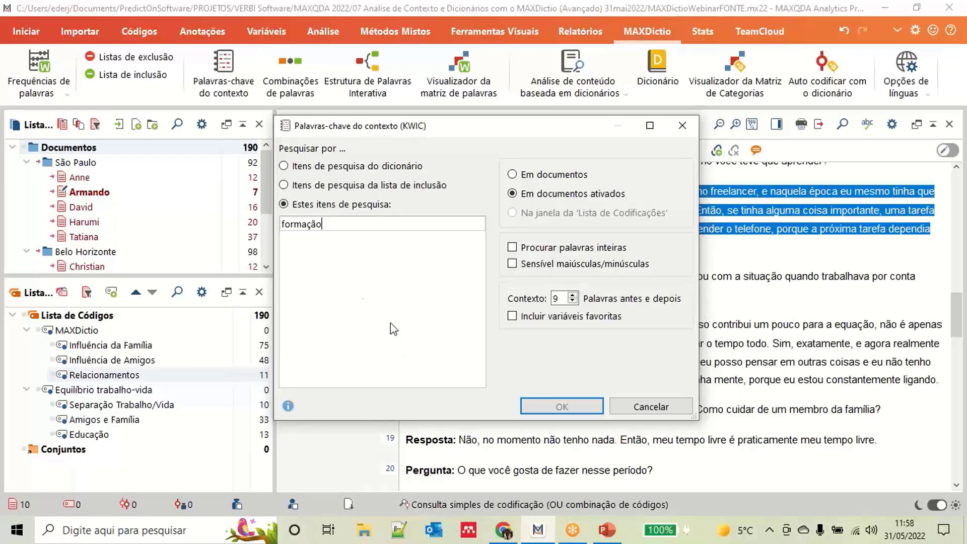
key("Return")
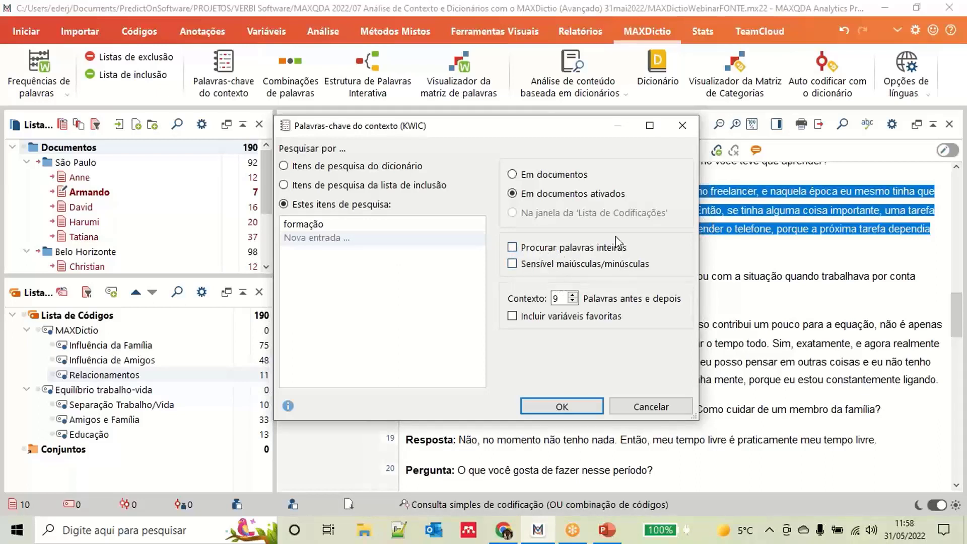
scroll(122, 241, "down", 2)
scroll(123, 240, "up", 2)
left_click(573, 296)
left_click(572, 296)
left_click(572, 297)
left_click(574, 405)
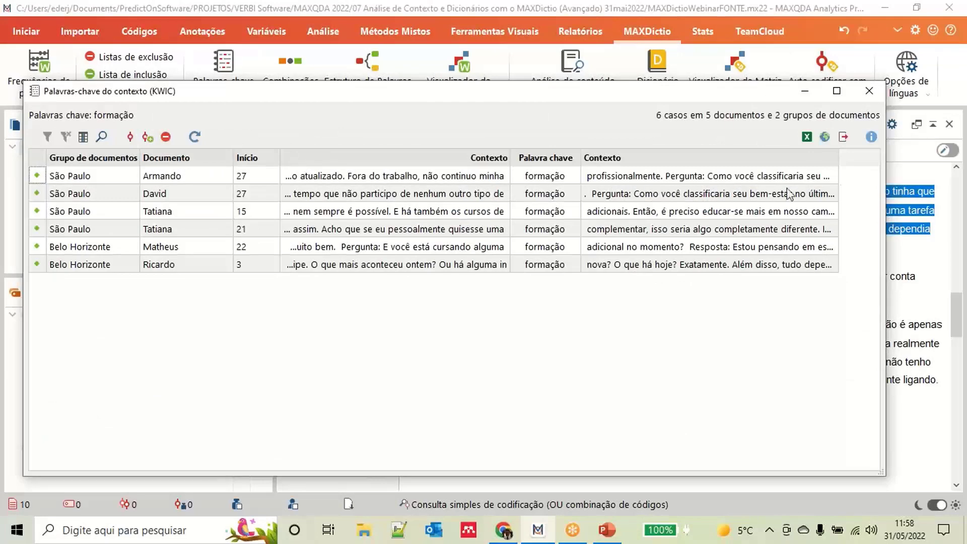
left_click_drag(838, 160, 860, 161)
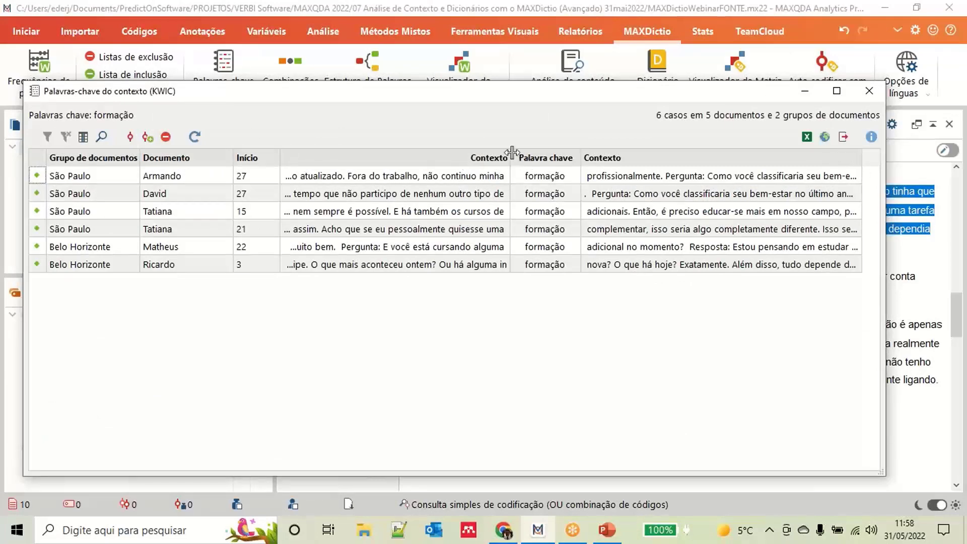
left_click_drag(511, 157, 537, 157)
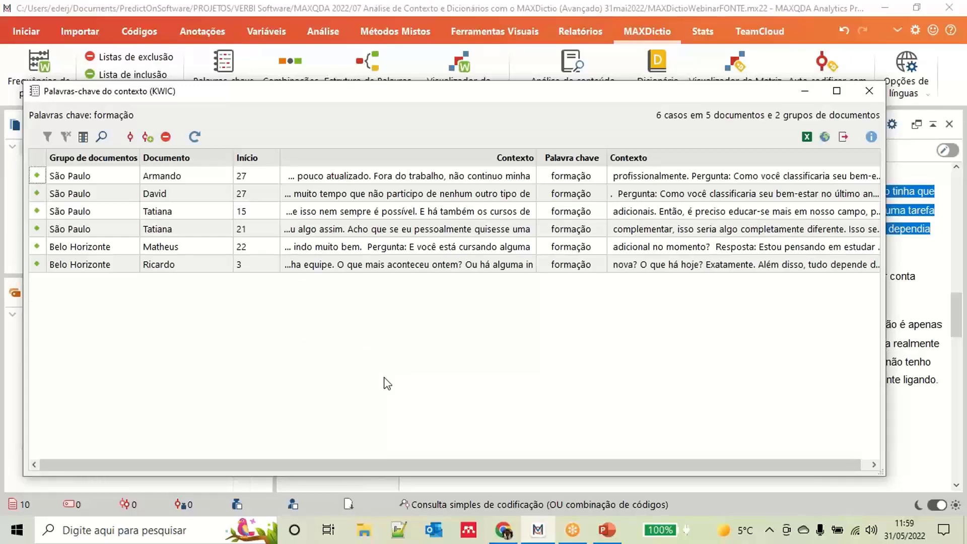
Step: Autocode the sentences of all "formação" hits with a new green code "Formação" and close the results table
left_click(148, 137)
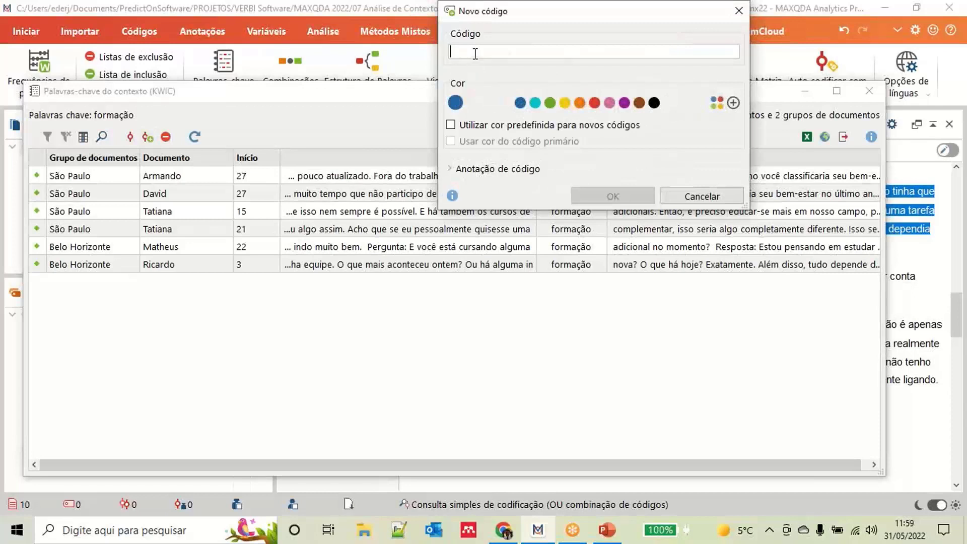
type("Formação")
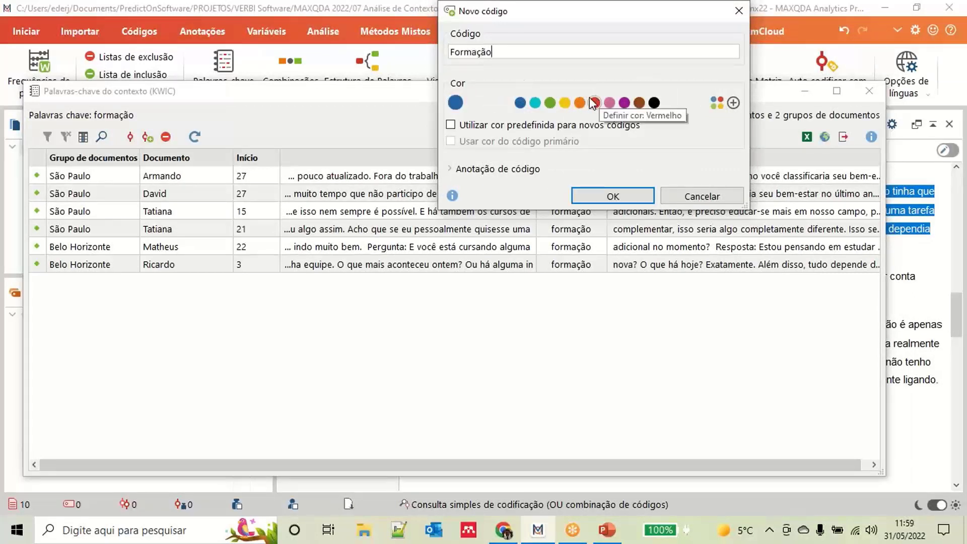
left_click(551, 103)
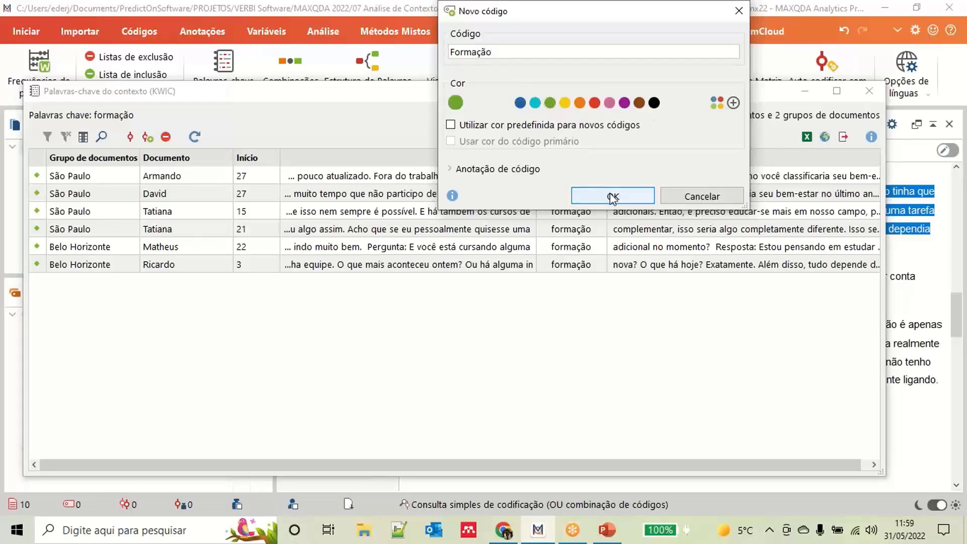
left_click(611, 196)
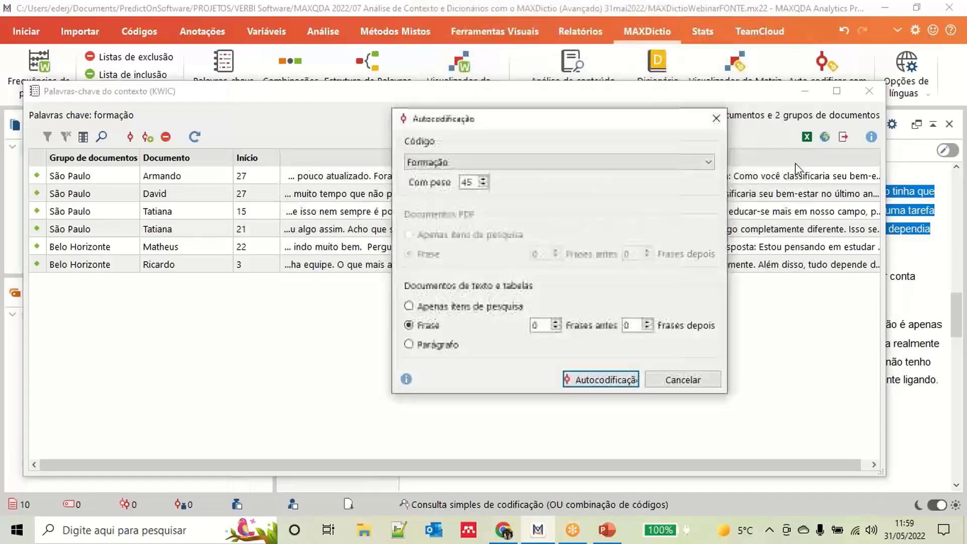
left_click(594, 380)
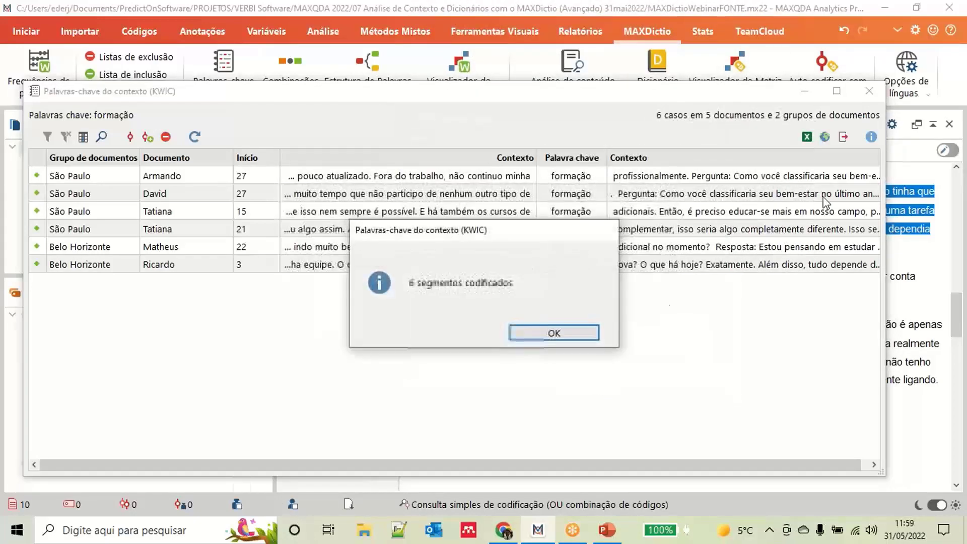
left_click(585, 333)
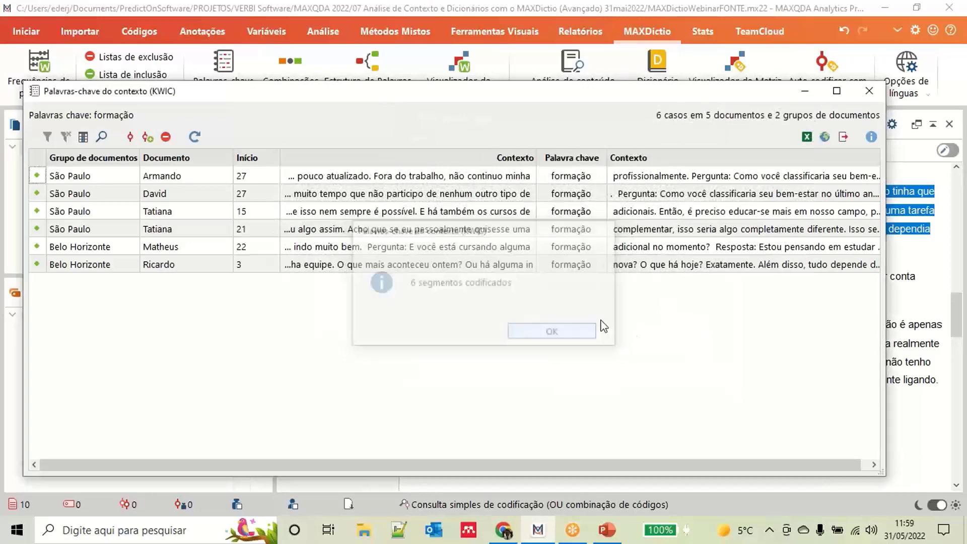
left_click(869, 92)
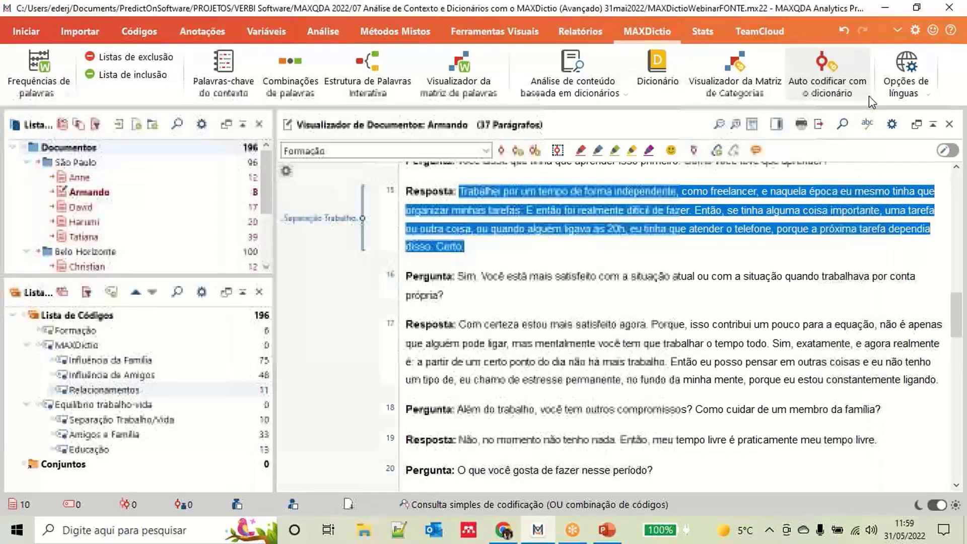
Step: Activate the code "Formação" and display the list of its coded segments for the activated documents
left_click(76, 331)
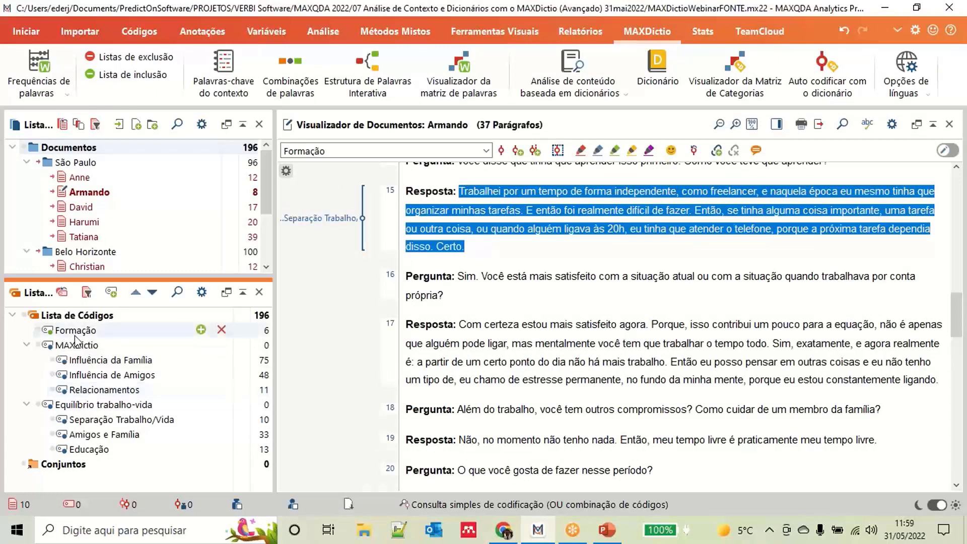
left_click(36, 329)
left_click(26, 31)
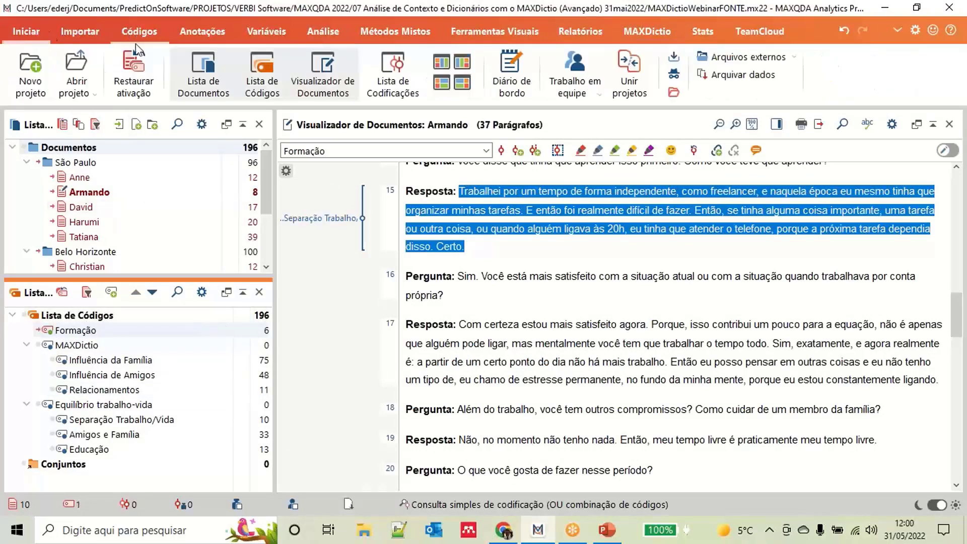
left_click(393, 76)
Step: Read through the segments coded with "Formação" across the interviews, then deactivate the code
scroll(711, 281, "down", 5)
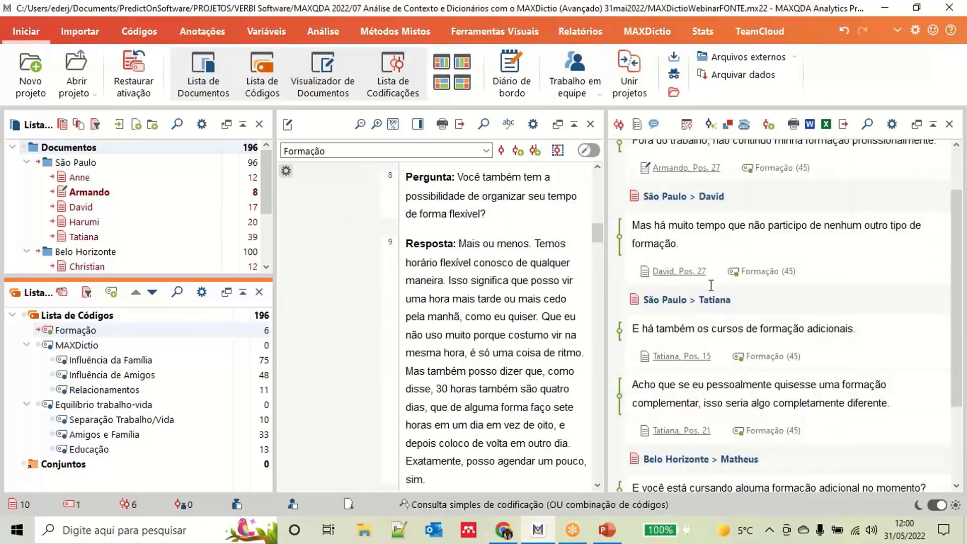
scroll(726, 284, "down", 1)
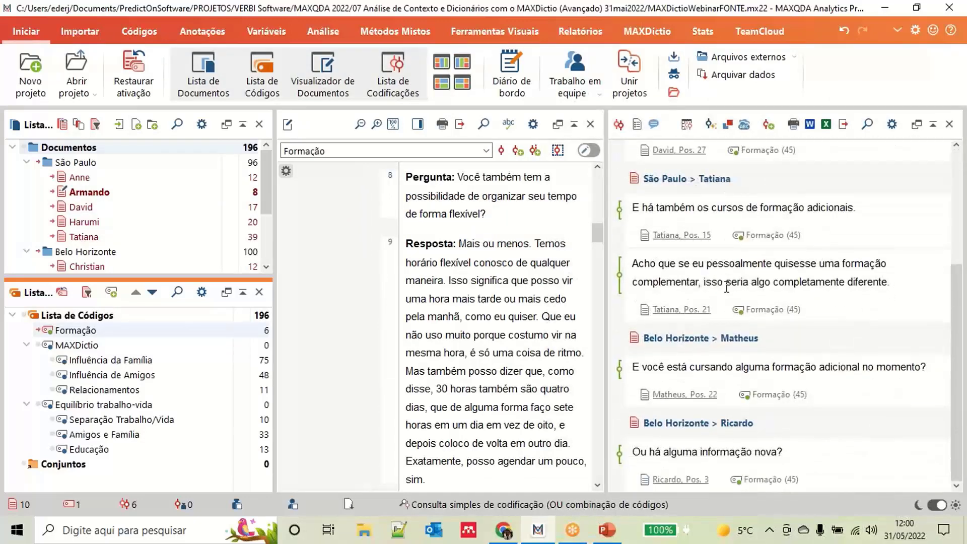
scroll(748, 356, "up", 3)
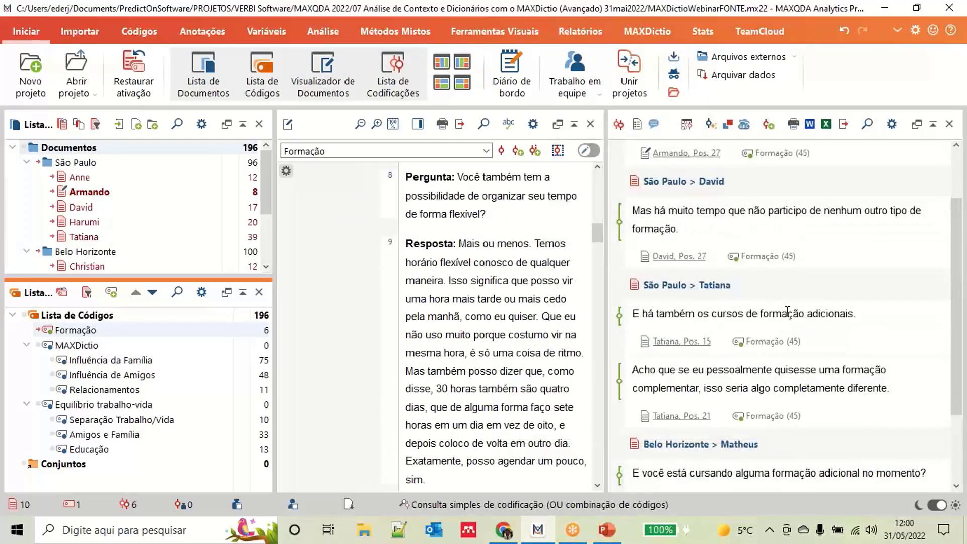
left_click(789, 313)
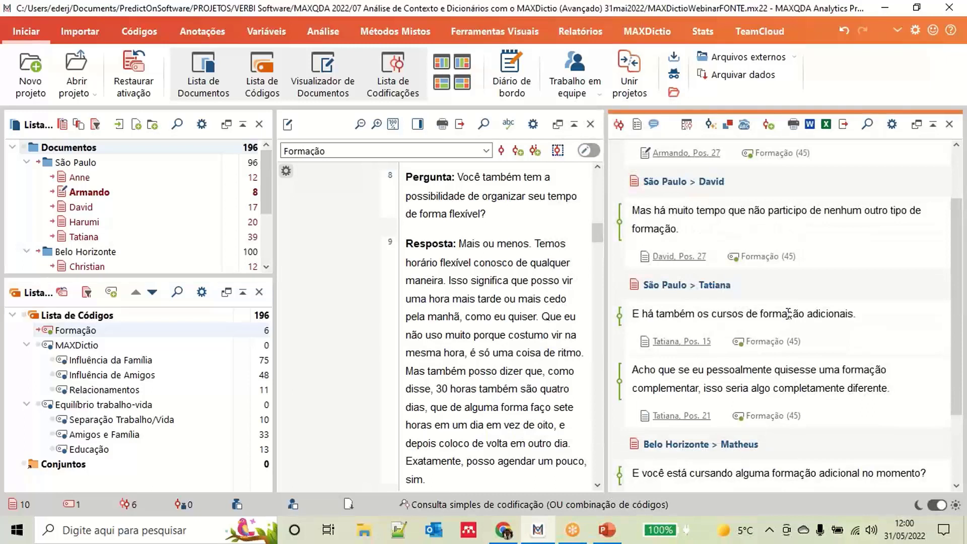
left_click(80, 331)
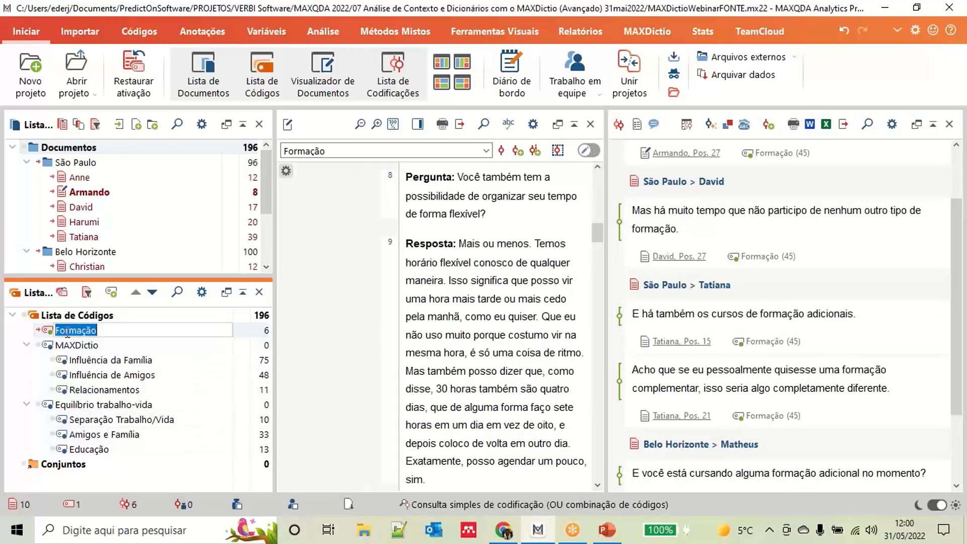
left_click(49, 331)
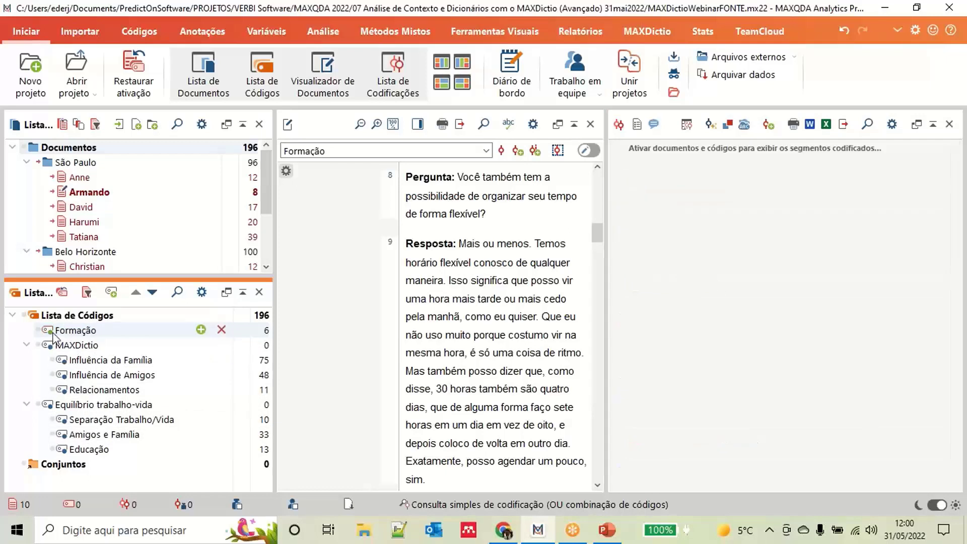
Step: Move the code "Formação" under the code "Equilíbrio trabalho-vida" in the code list
left_click_drag(77, 337, 105, 404)
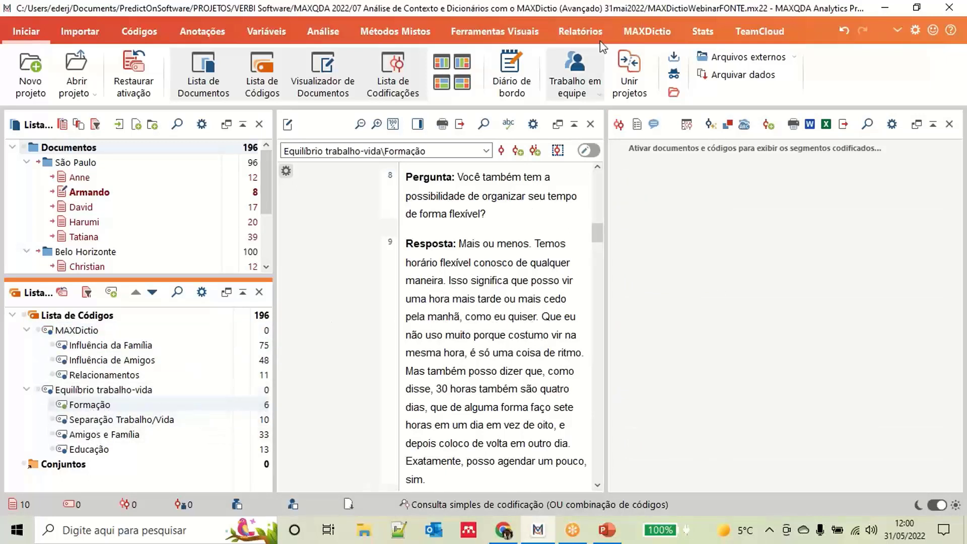
left_click(650, 33)
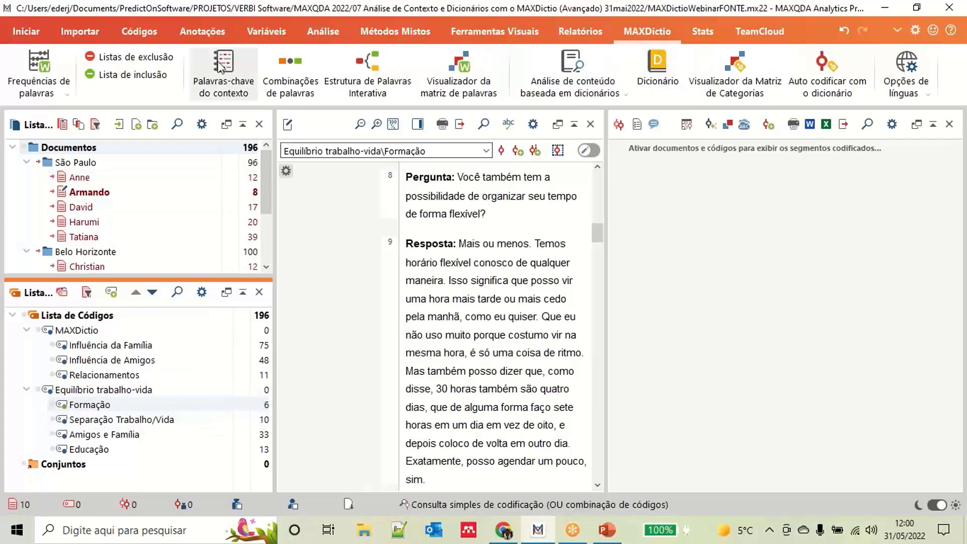
left_click(228, 91)
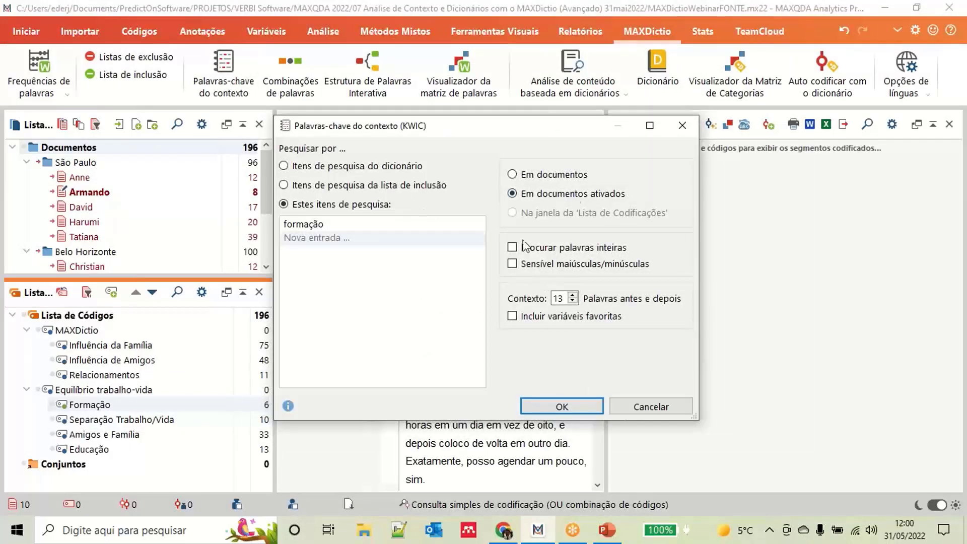
left_click(652, 407)
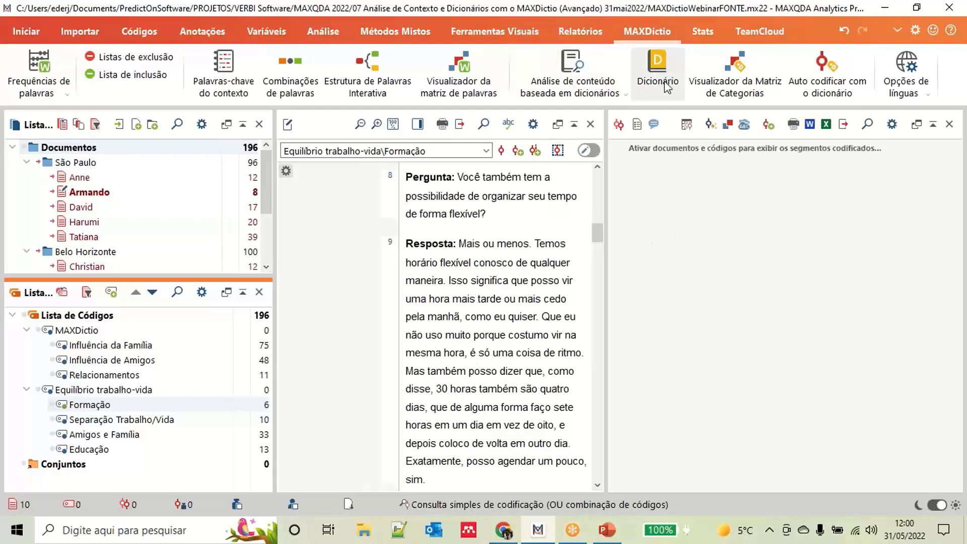
left_click(292, 82)
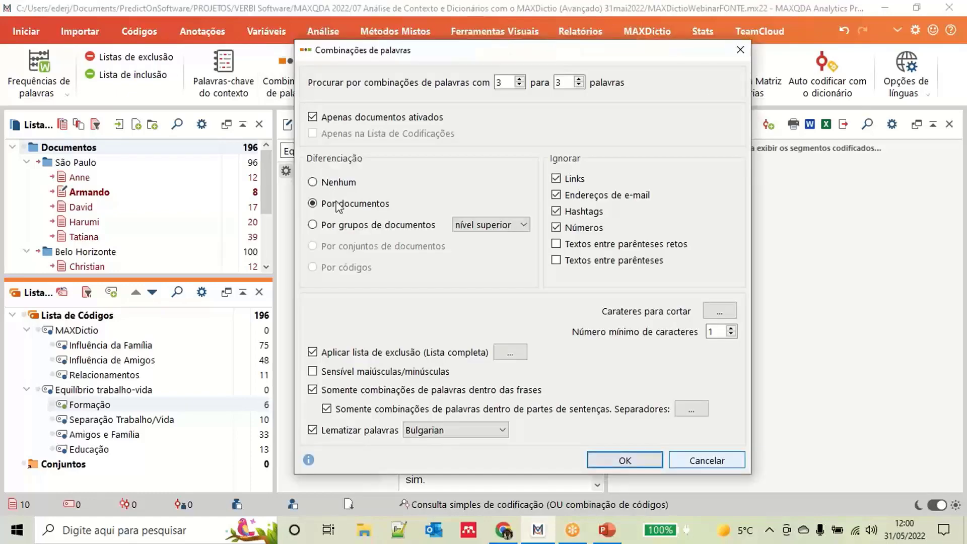
mouse_move(495, 54)
left_mouse_down()
mouse_move(535, 108)
mouse_move(509, 110)
mouse_move(522, 101)
mouse_move(505, 55)
mouse_move(496, 60)
left_mouse_up()
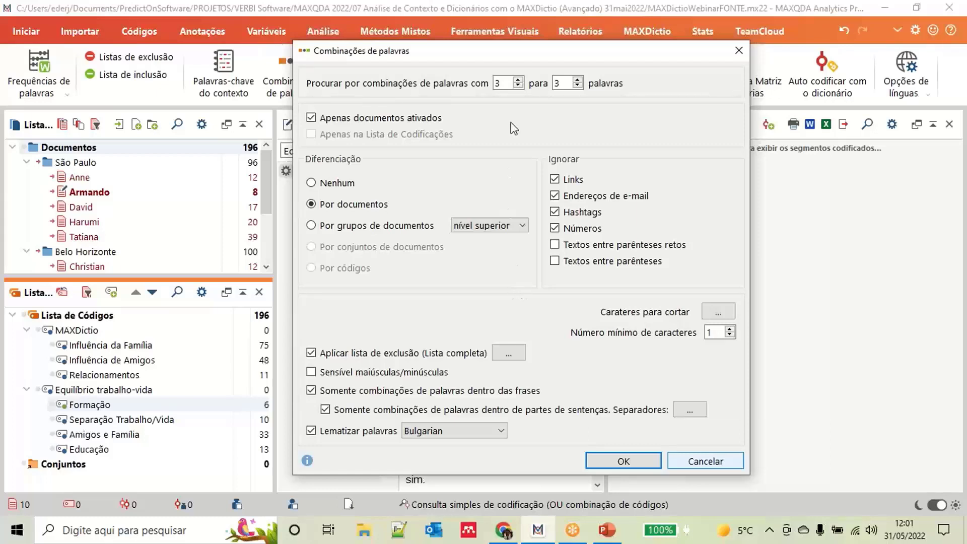
double_click(498, 83)
left_click(578, 80)
left_click(703, 461)
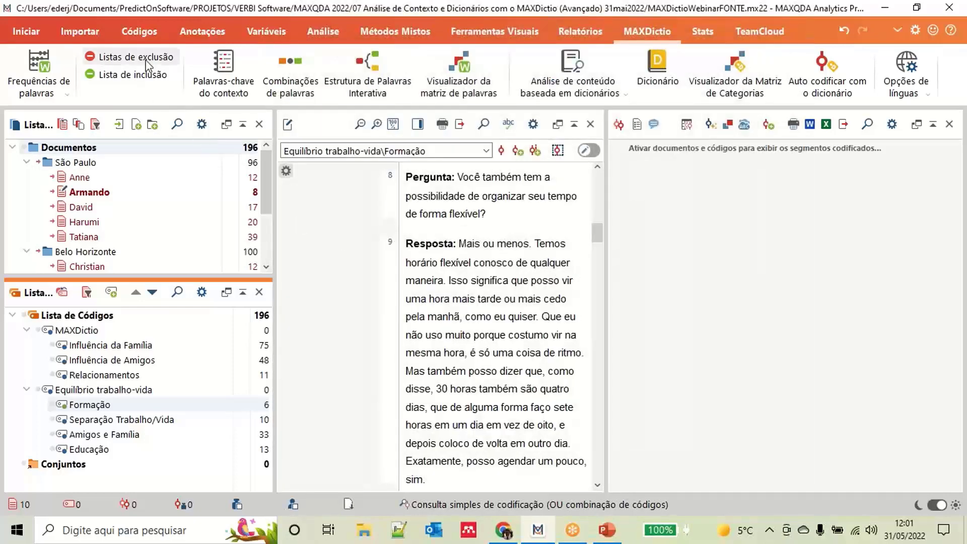
Step: Open the exclusion lists and look through the excluded words in the project list "Lista completa"
left_click(131, 57)
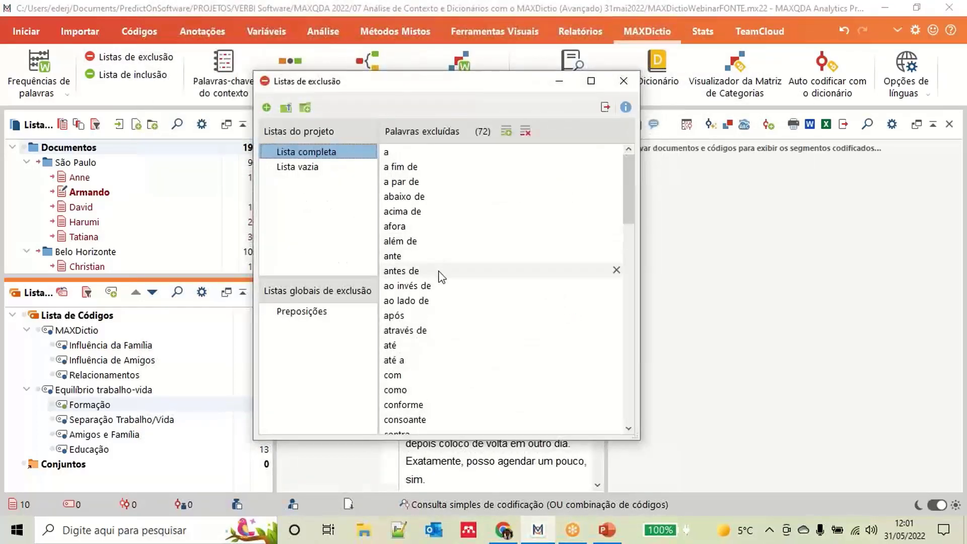
scroll(442, 281, "down", 1)
scroll(442, 281, "down", 10)
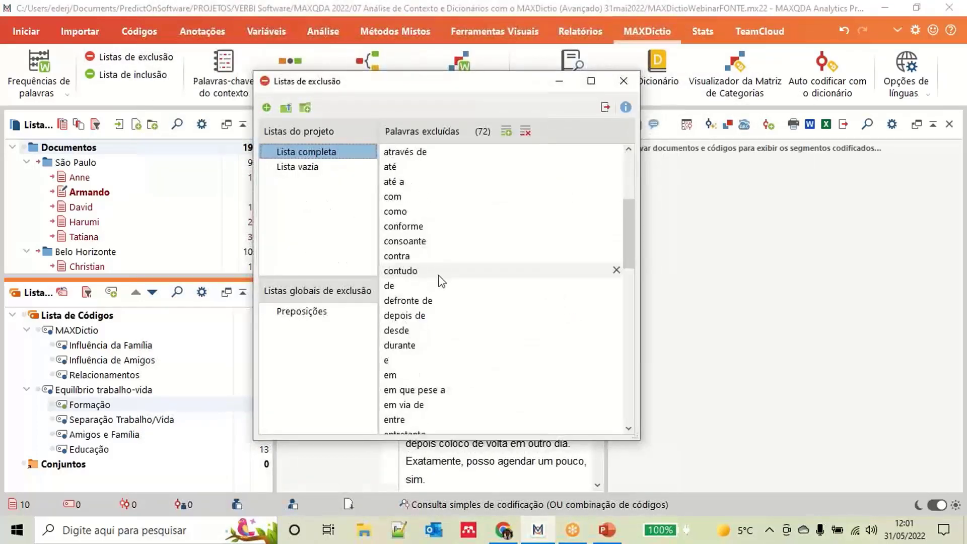
scroll(441, 281, "down", 1)
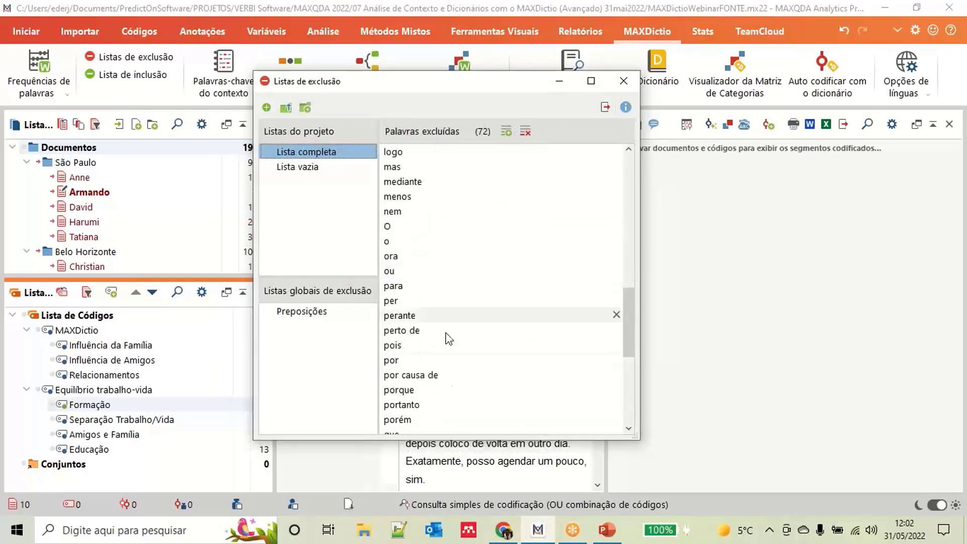
Step: Switch to the desktop and open the "Listas Exclusão" folder inside the MAXDictio (Avançado) webinar folder
left_click(886, 9)
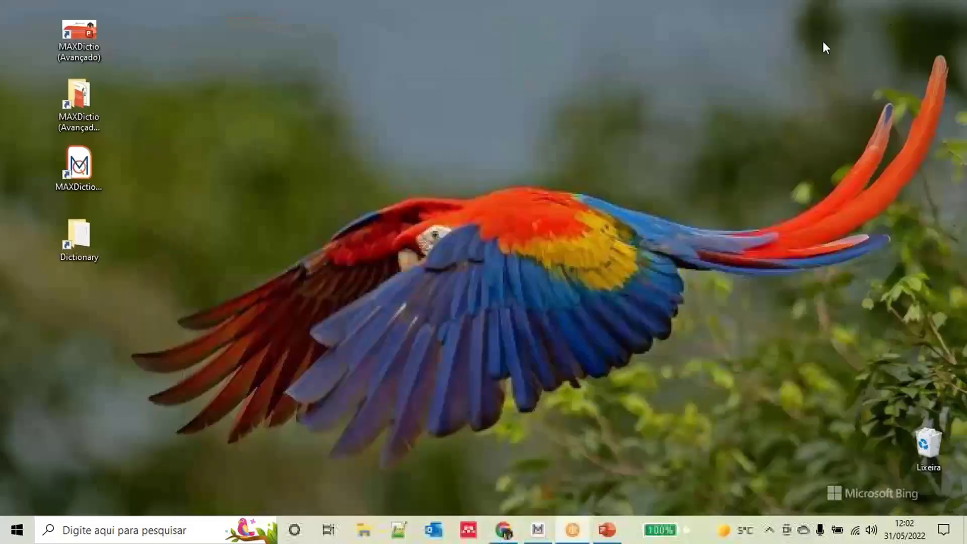
double_click(90, 237)
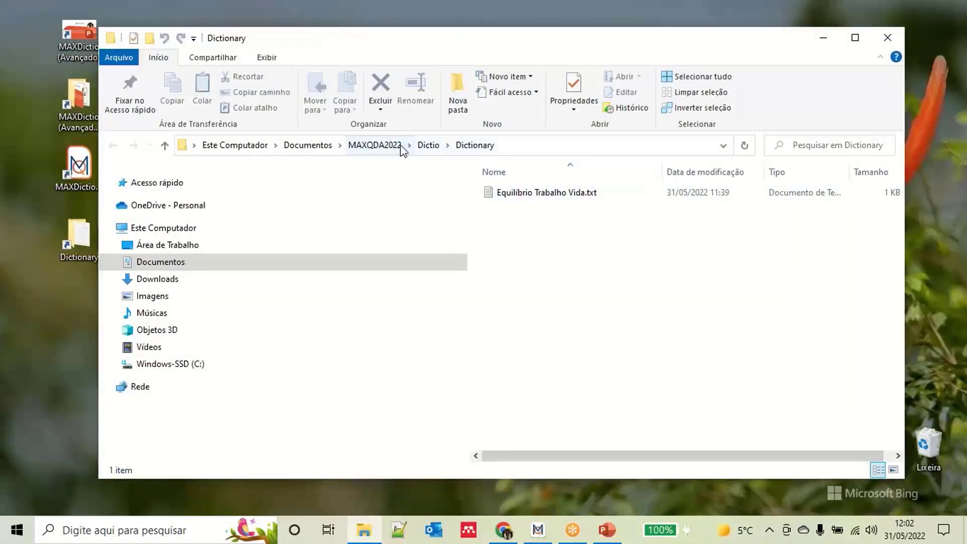
left_click(888, 38)
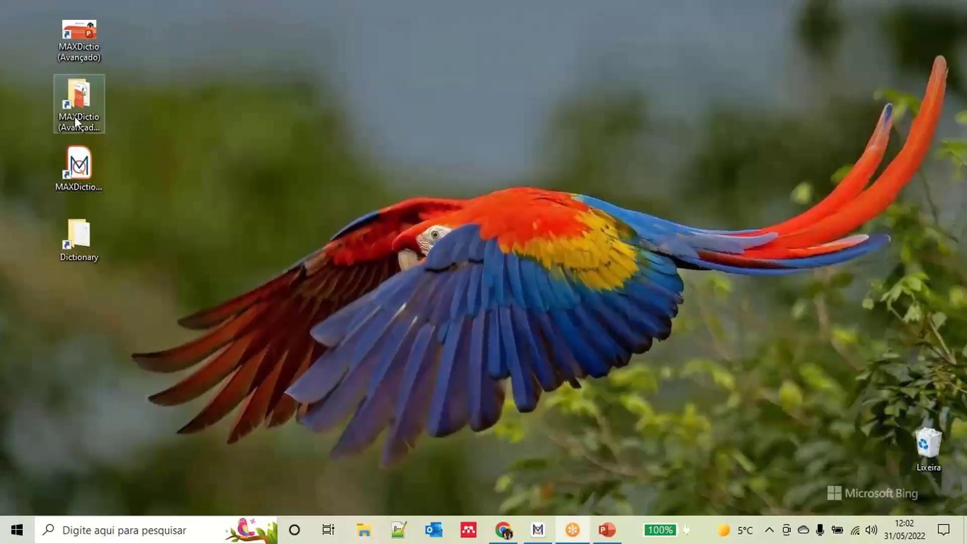
double_click(83, 115)
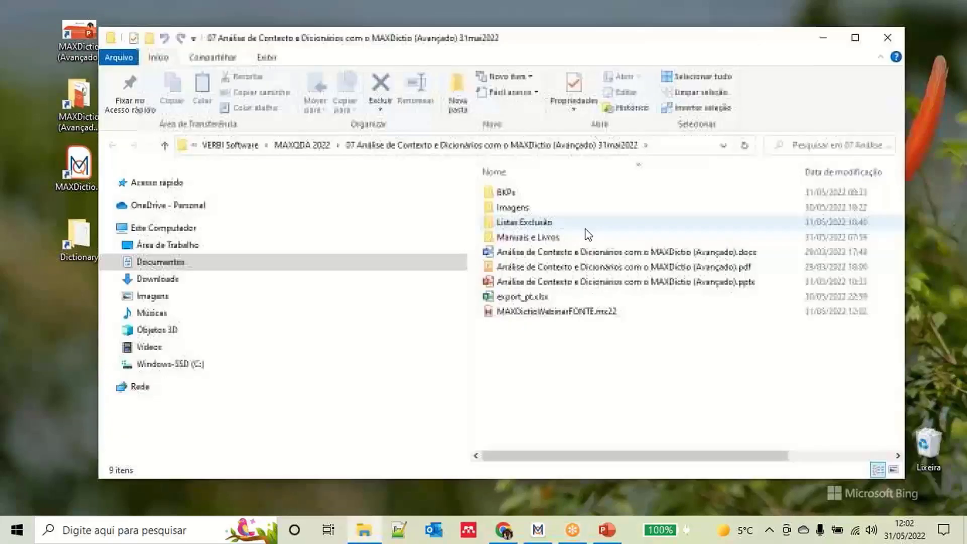
double_click(540, 224)
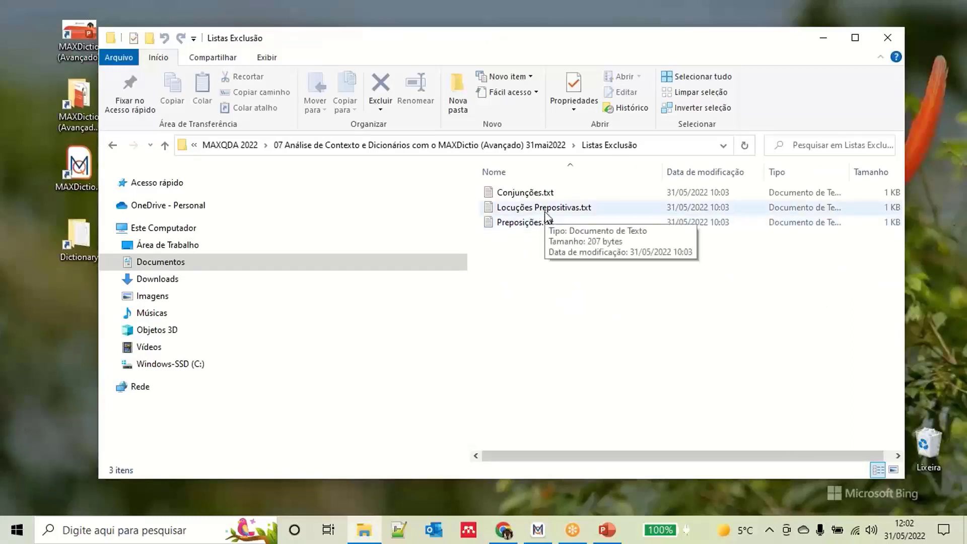
Step: Examine the phrases in "Locuções Prepositivas.txt", close the file, and return to MAXQDA to close the exclusion lists
double_click(546, 210)
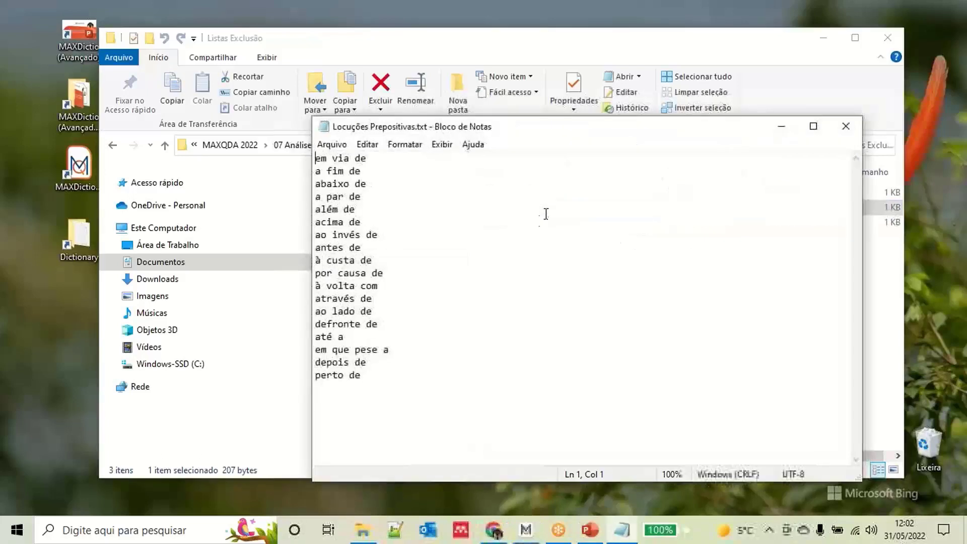
left_click_drag(368, 377, 319, 159)
left_click(378, 275)
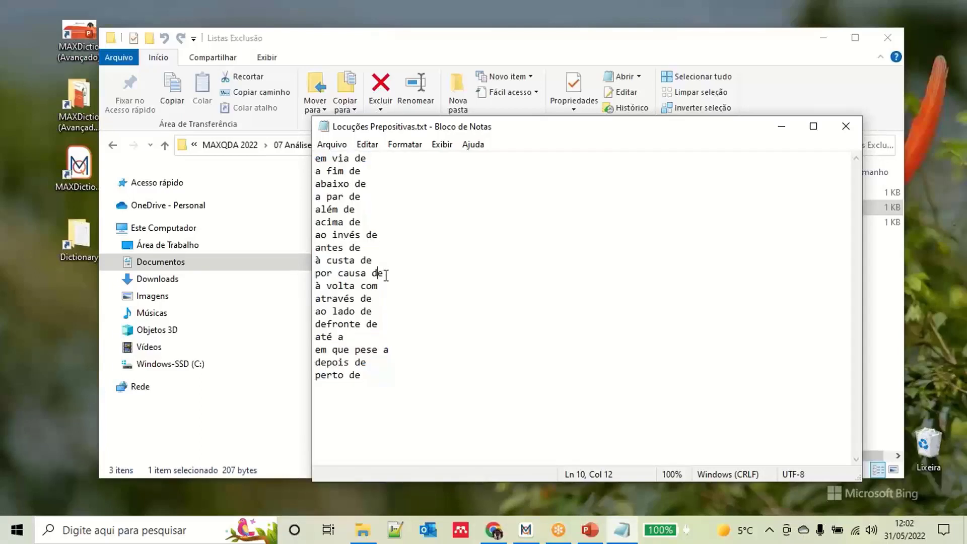
left_click_drag(394, 275, 329, 276)
left_click(437, 281)
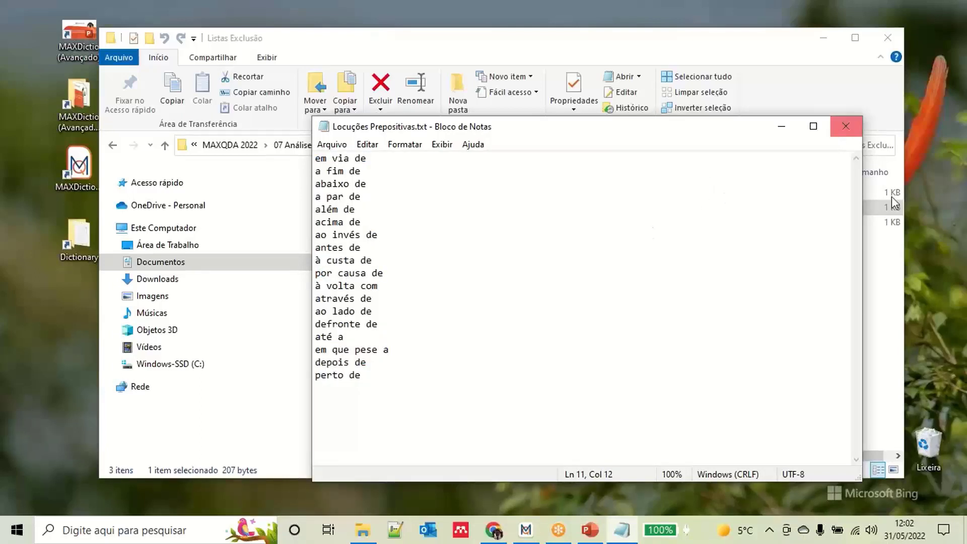
left_click(915, 196)
left_click(848, 126)
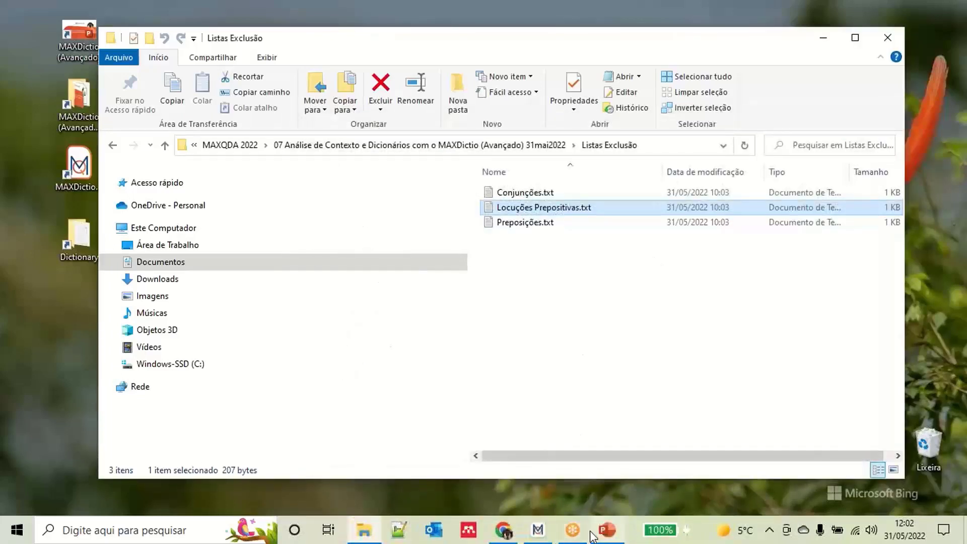
left_click(538, 537)
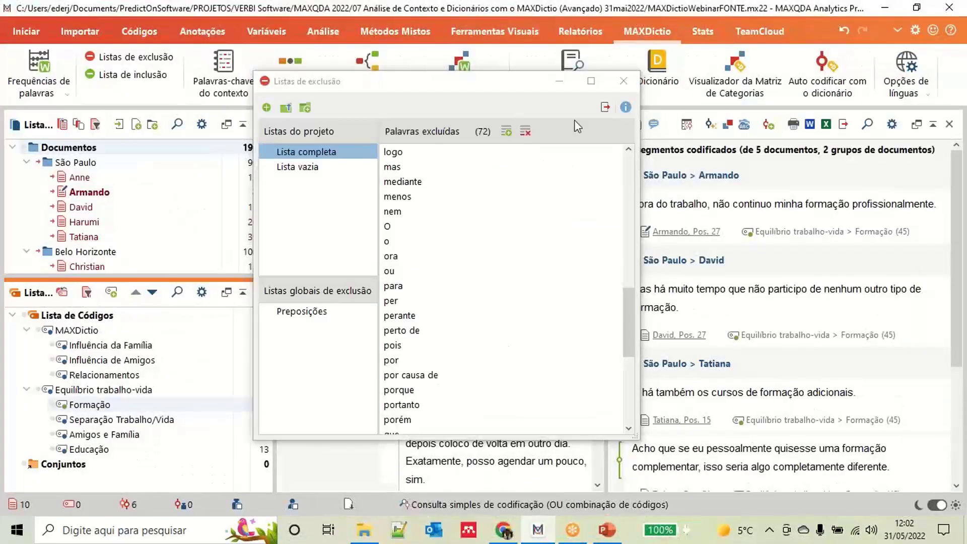
left_click(625, 81)
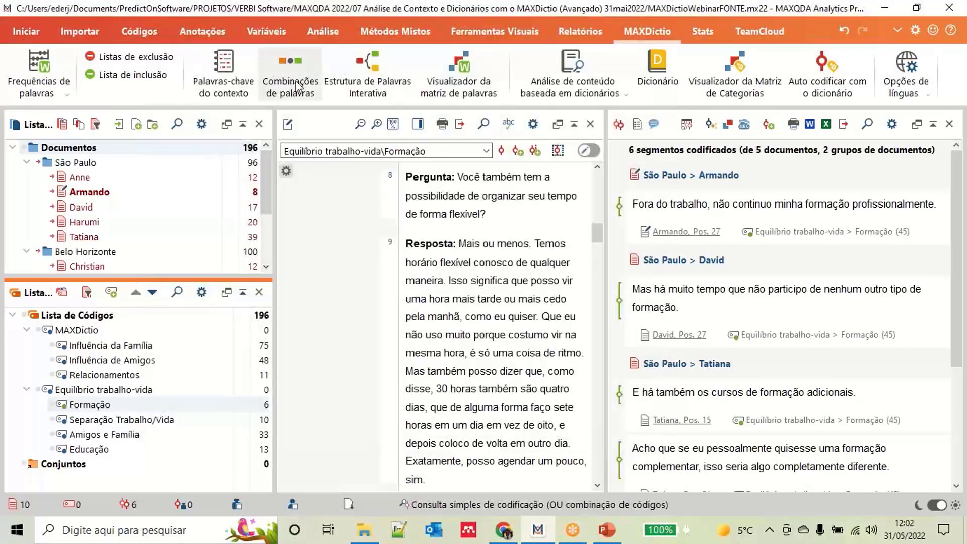
Step: Run a three-word combination search on the activated documents, differentiated by documents, applying the "Lista completa" exclusion list and no lemmatization
left_click(292, 74)
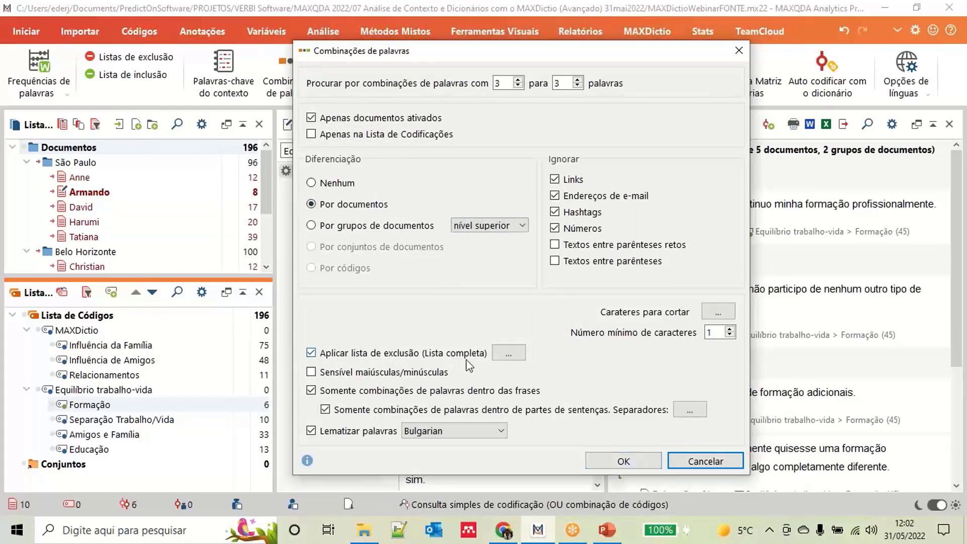
left_click(498, 432)
scroll(449, 408, "down", 2)
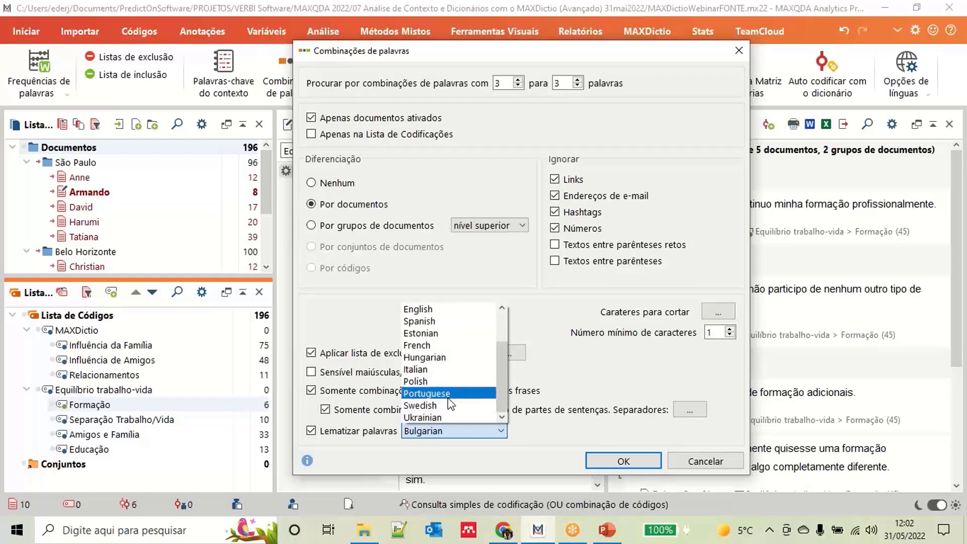
left_click(448, 397)
left_click(312, 431)
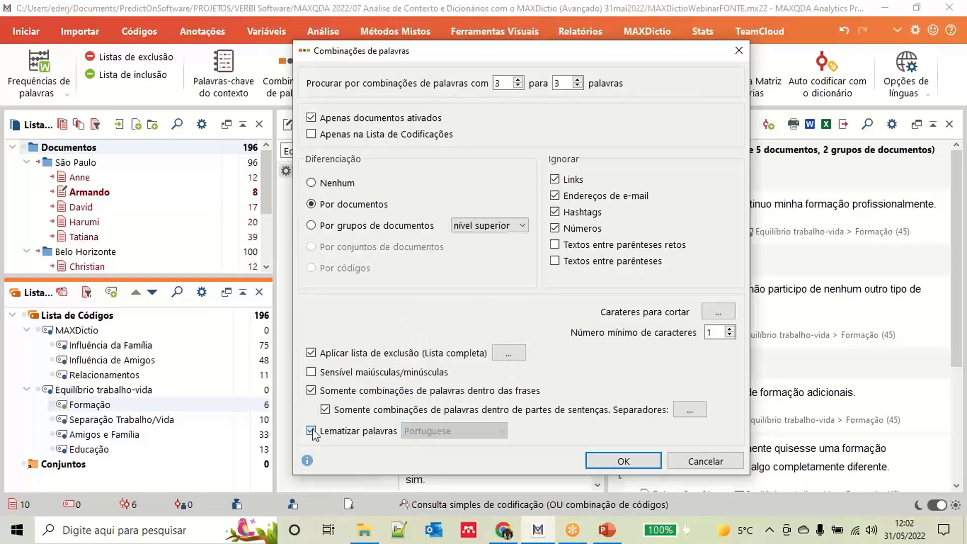
left_click(623, 460)
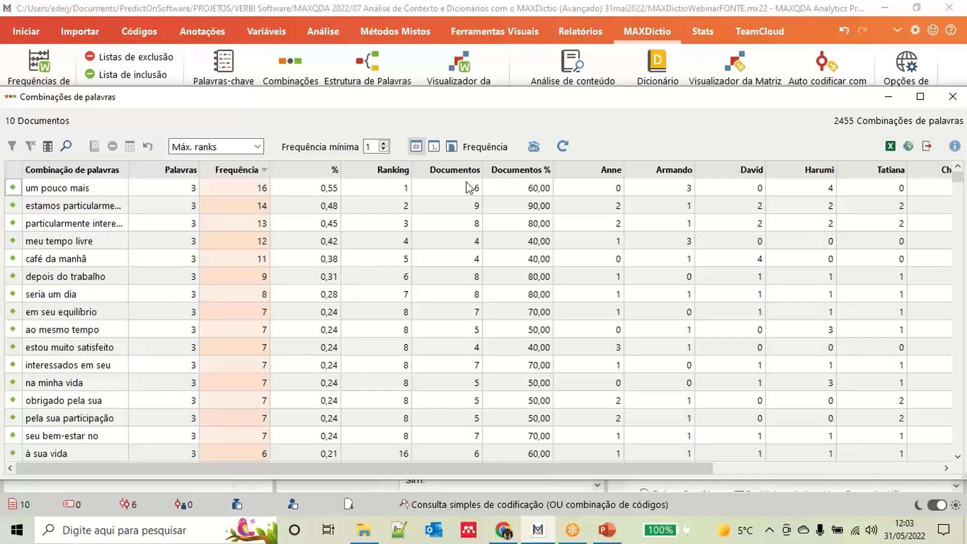
Step: Display the three-word combinations as a word cloud and view the options for sending it to a QTT worksheet
left_click(534, 146)
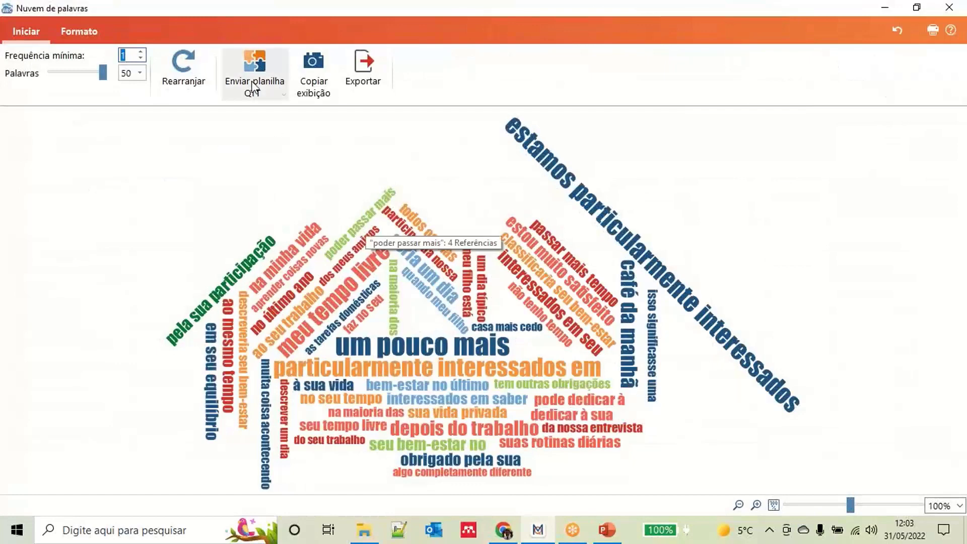
left_click(282, 96)
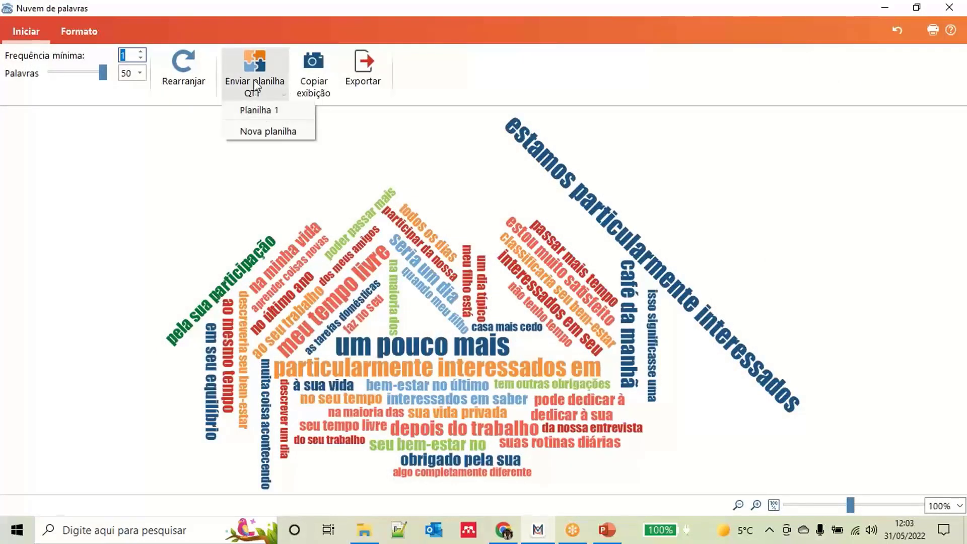
left_click(262, 118)
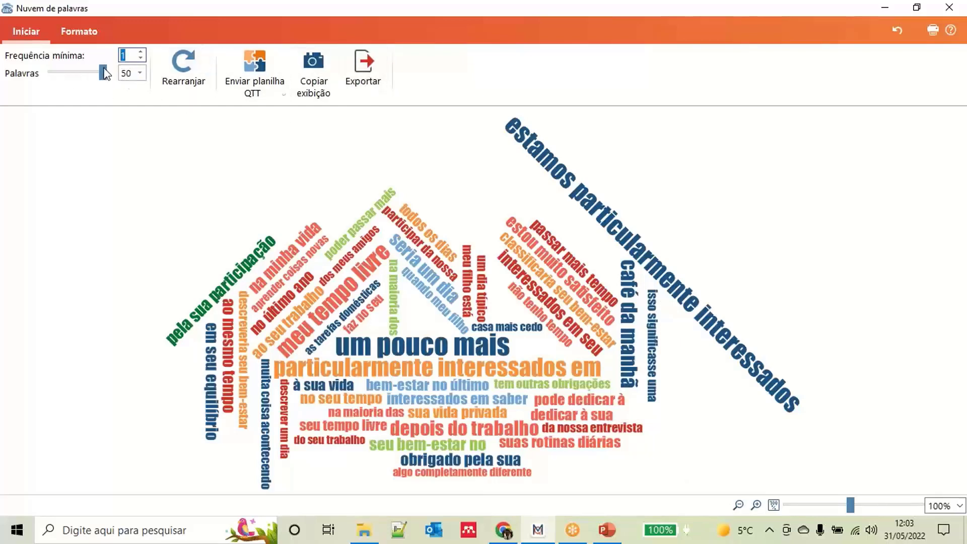
Step: Reduce the word cloud to 41 entries and rearrange it, then close the cloud and the combinations table
left_click_drag(103, 76, 86, 76)
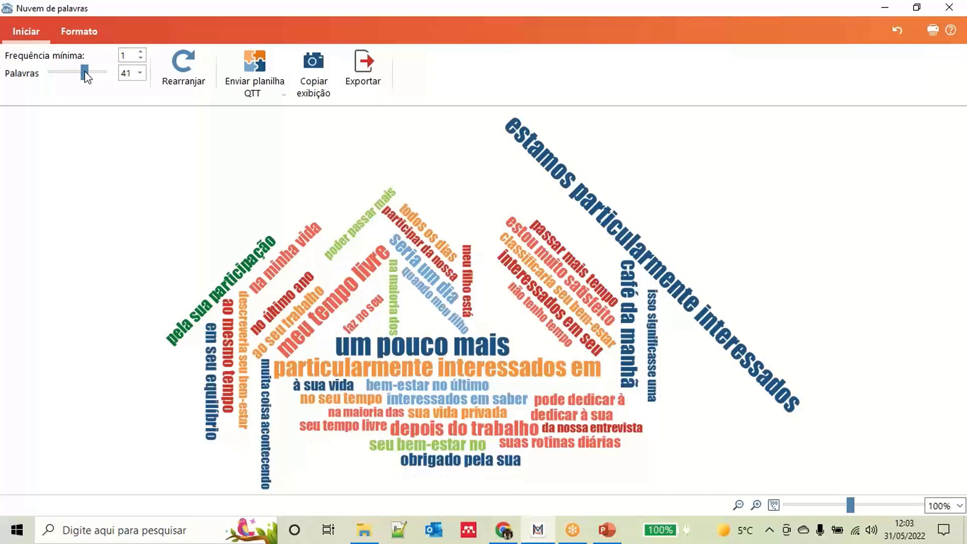
left_click(76, 33)
left_click(33, 34)
left_click(197, 76)
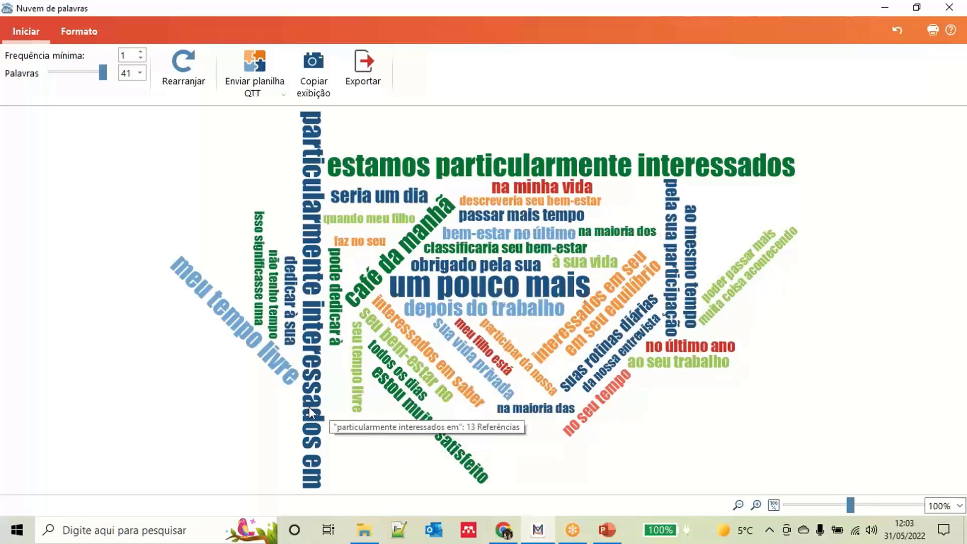
left_click(951, 10)
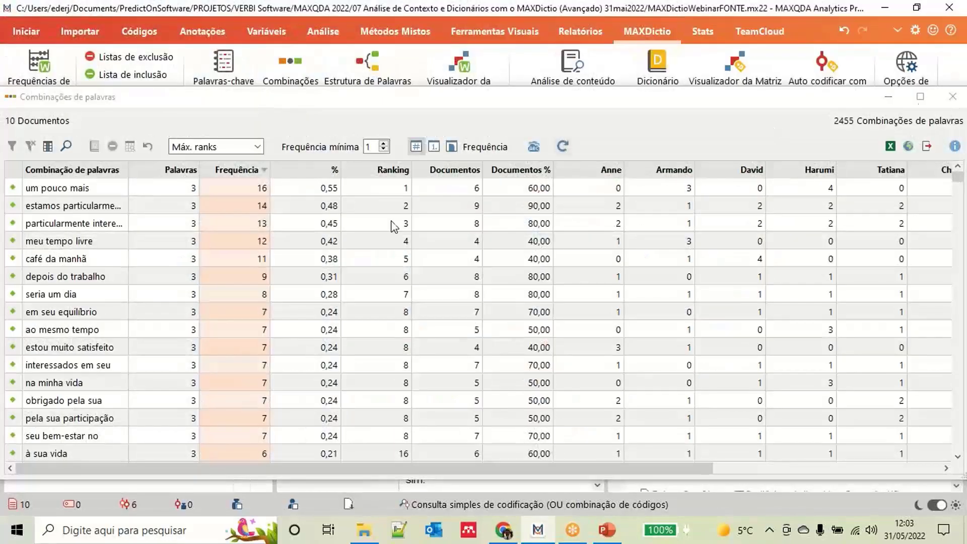
left_click(950, 97)
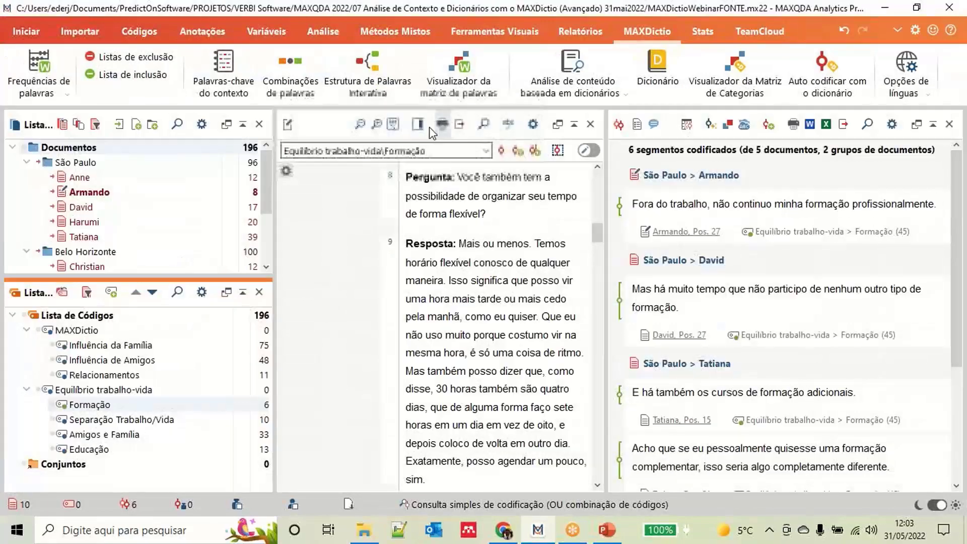
Step: Create an interactive word tree from all activated documents
left_click(376, 74)
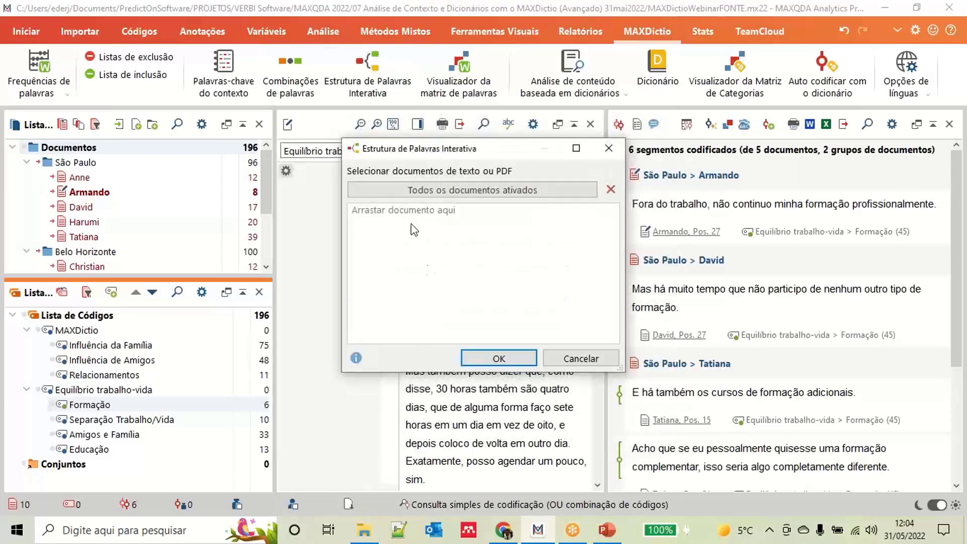
left_click(497, 194)
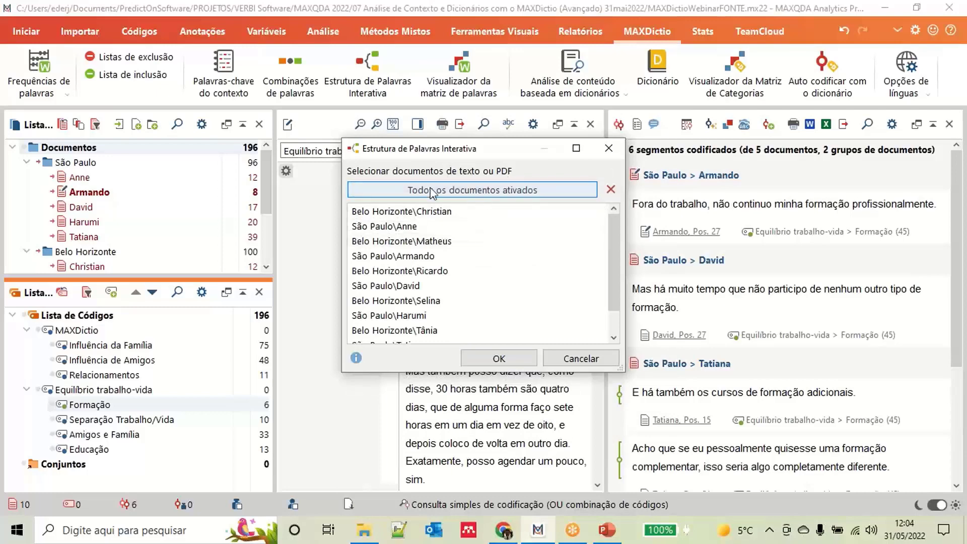
left_click(506, 359)
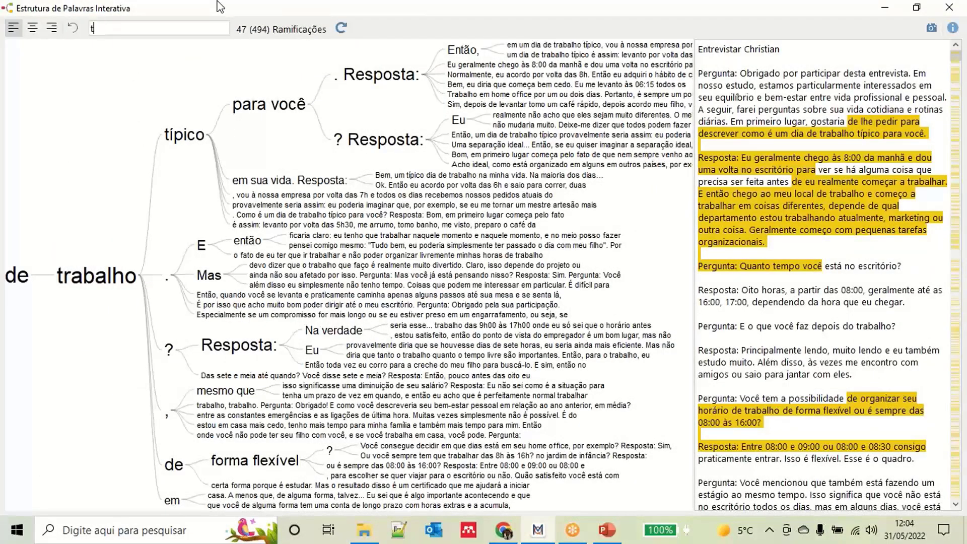
Step: Root the word tree at "trabalho" and show the branches both before and after the word
key("Return")
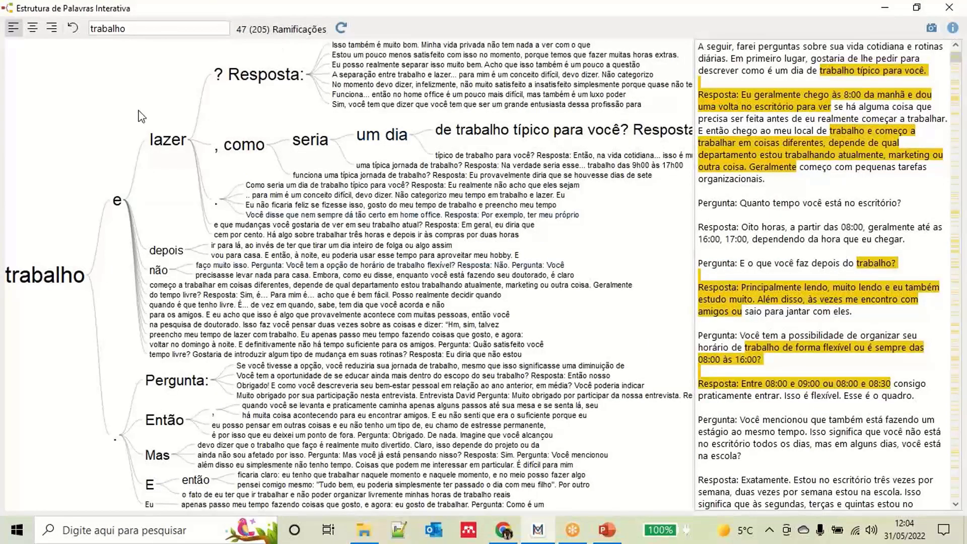
left_click(32, 29)
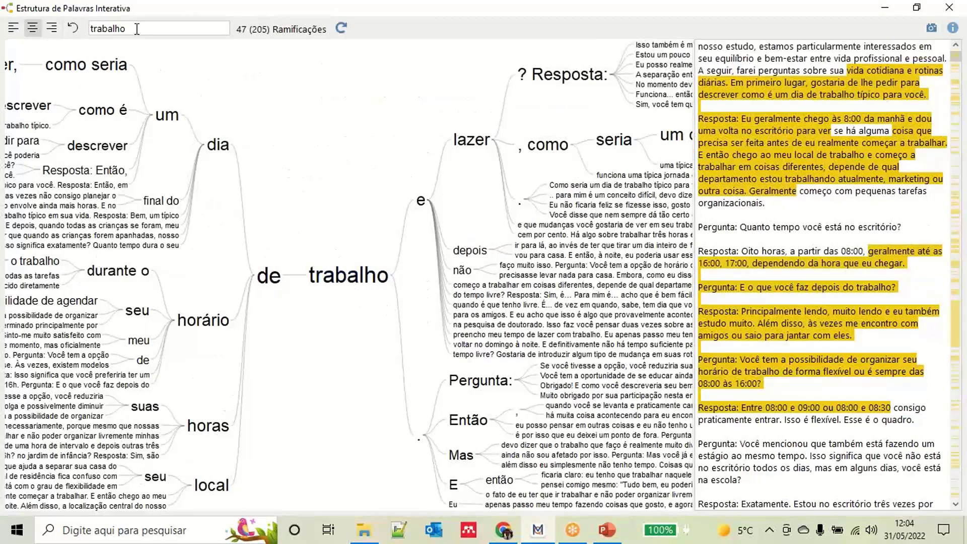
Step: Root the word tree at "formação" and show only the branches that follow the word
left_click_drag(137, 29, 69, 28)
type("formação")
key("Return")
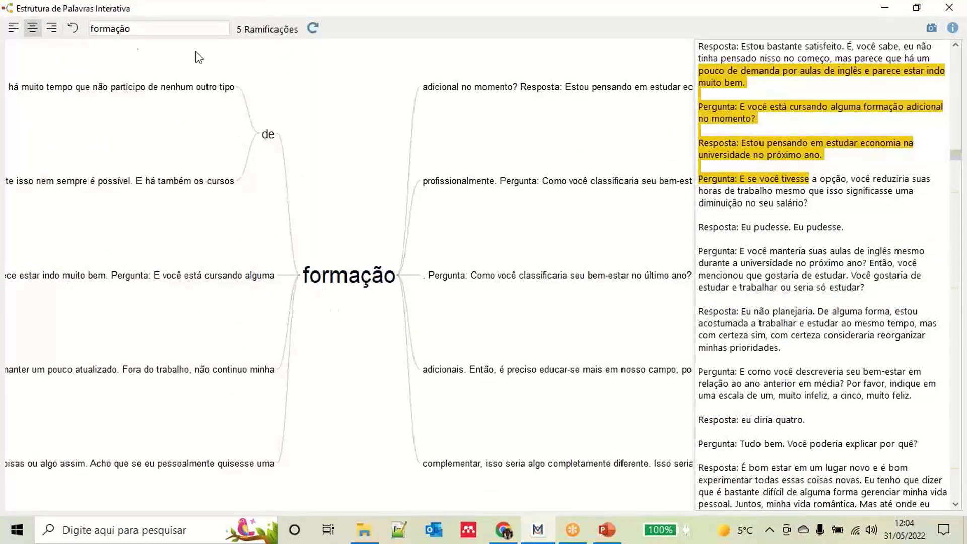
left_click(15, 29)
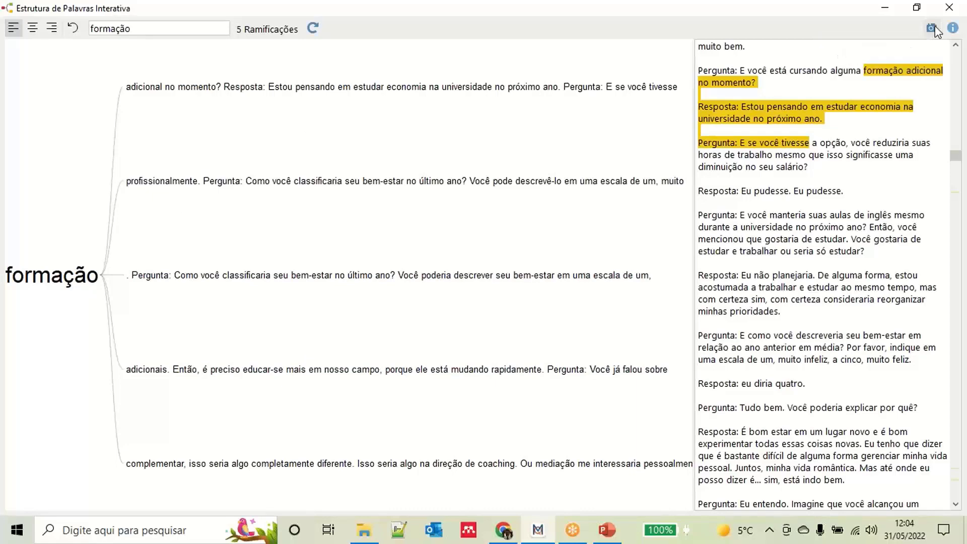
Step: Copy the "formação" word tree as an image, minimise its window and create a new text document in the project
left_click(538, 530)
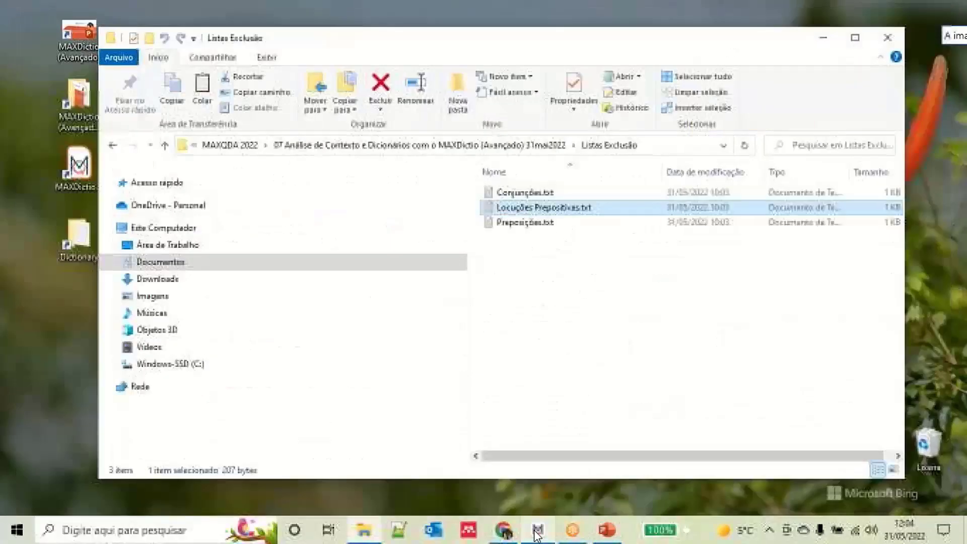
left_click(537, 531)
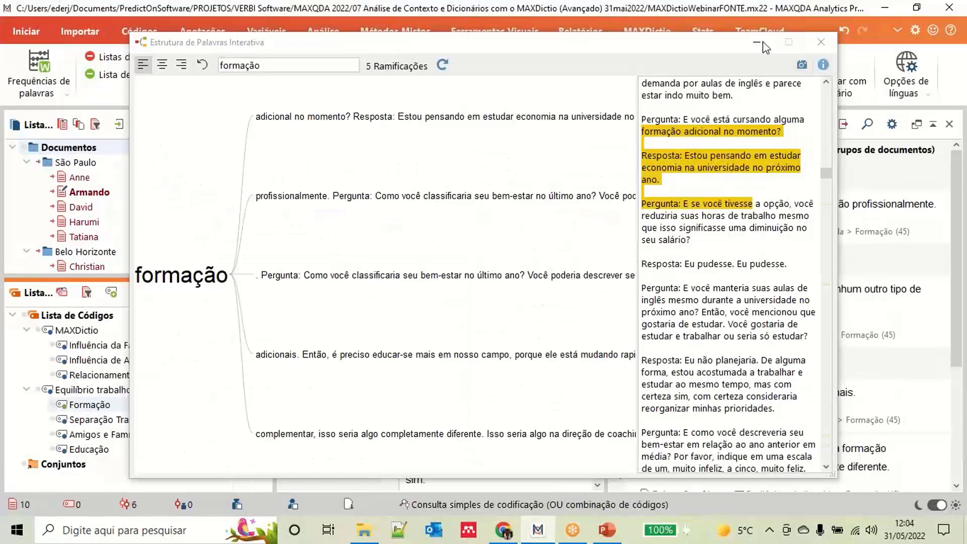
left_click(761, 42)
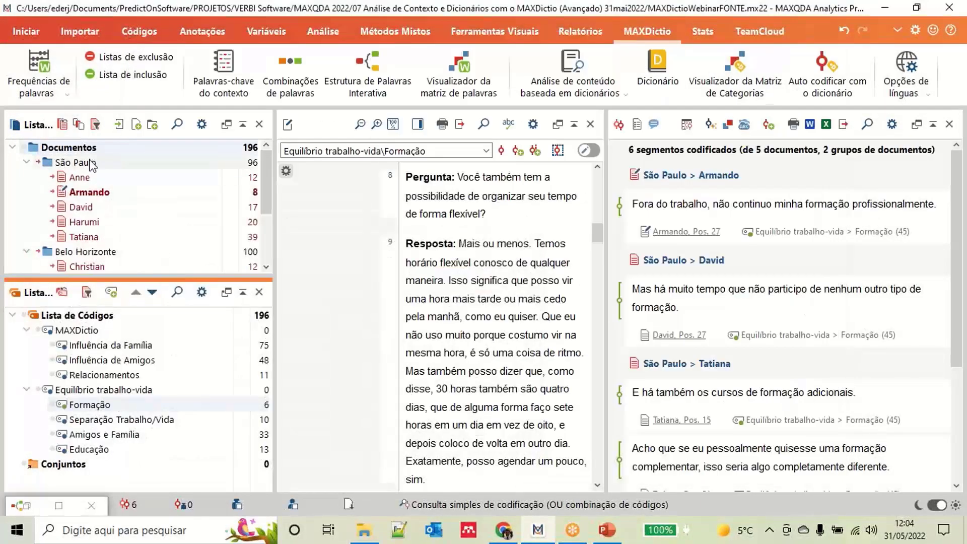
left_click(136, 125)
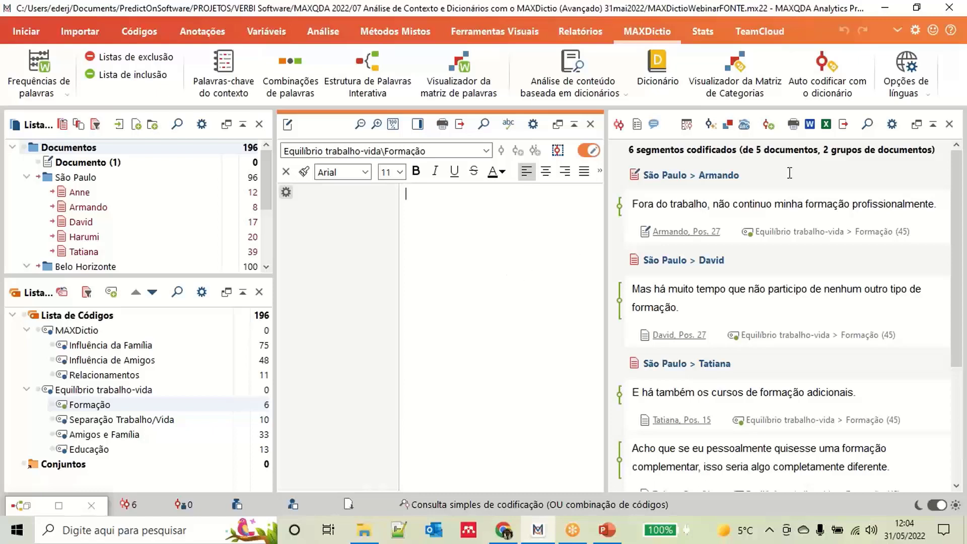
Step: Close the coded segments window and paste the word tree image into the new document, scaled so that its branches are readable
left_click(949, 124)
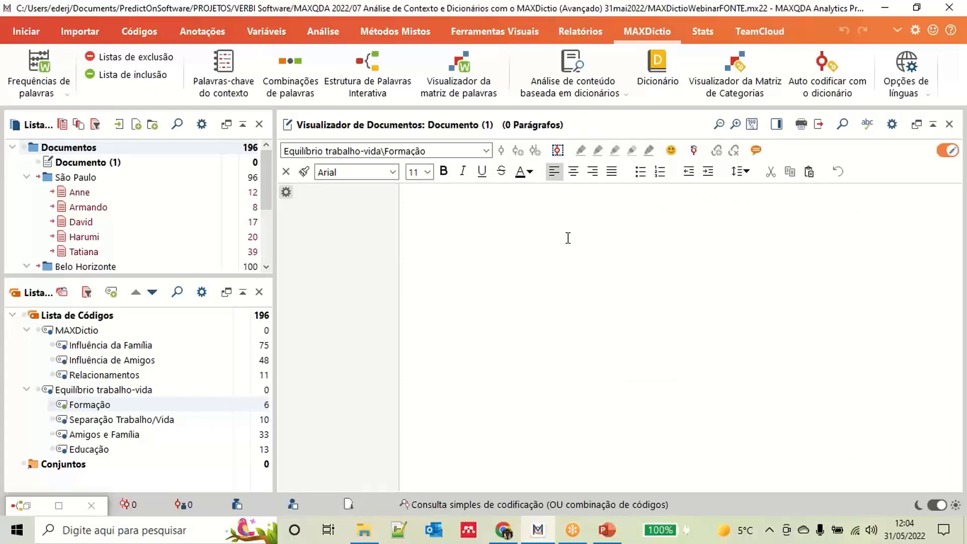
key("ctrl+v")
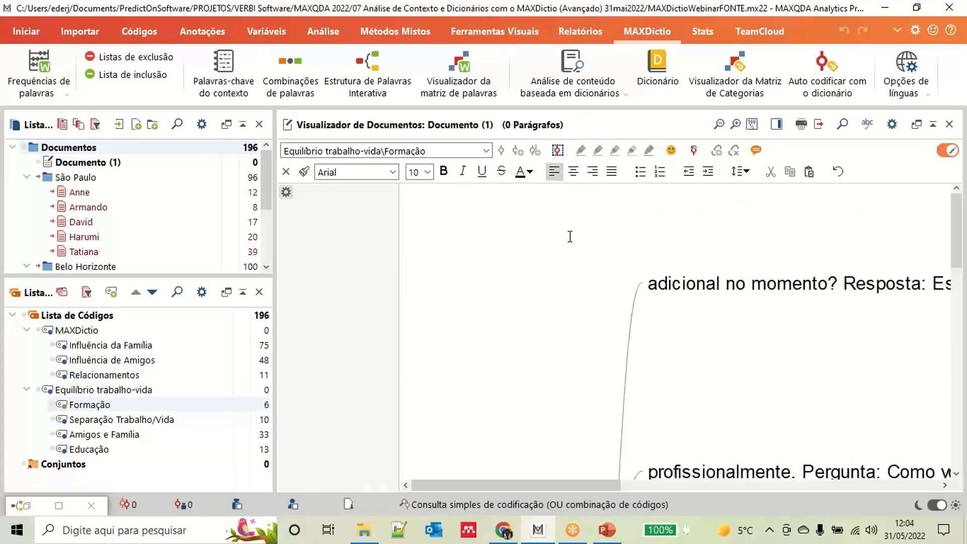
left_click(721, 124)
left_click(722, 123)
left_click(723, 122)
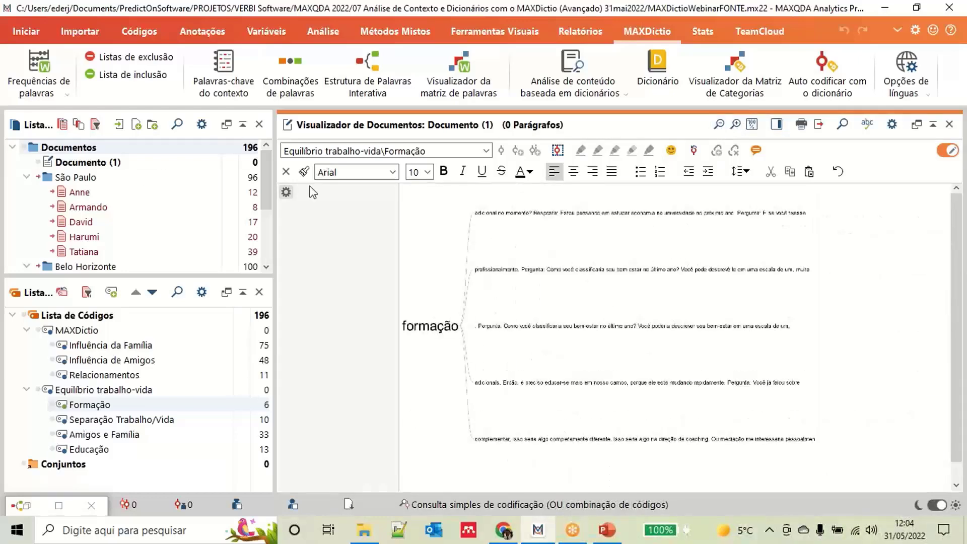
left_click(111, 164)
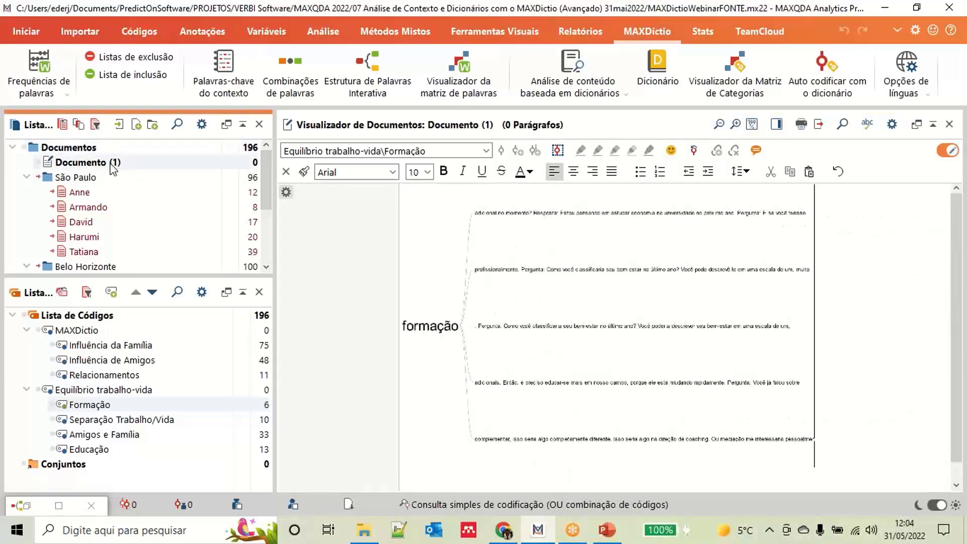
left_click(668, 344)
left_click(737, 128)
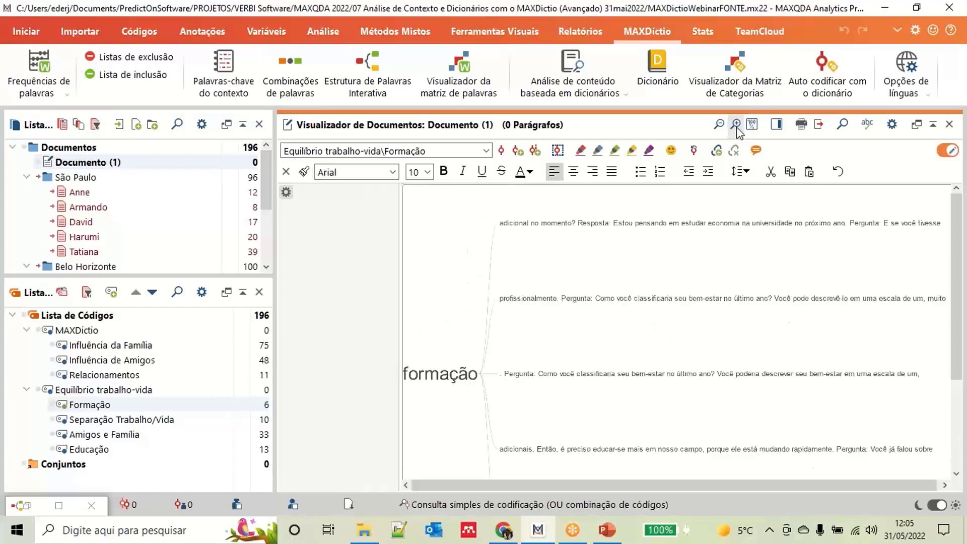
scroll(751, 396, "down", 1)
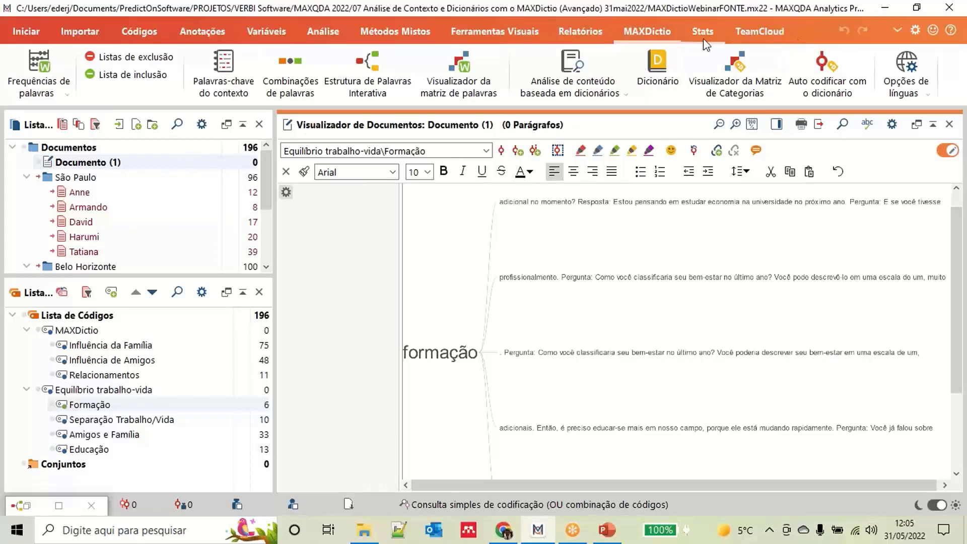
Step: Restore the word tree, root it at "estudar" from the interview text and show the branches on both sides
left_click(59, 505)
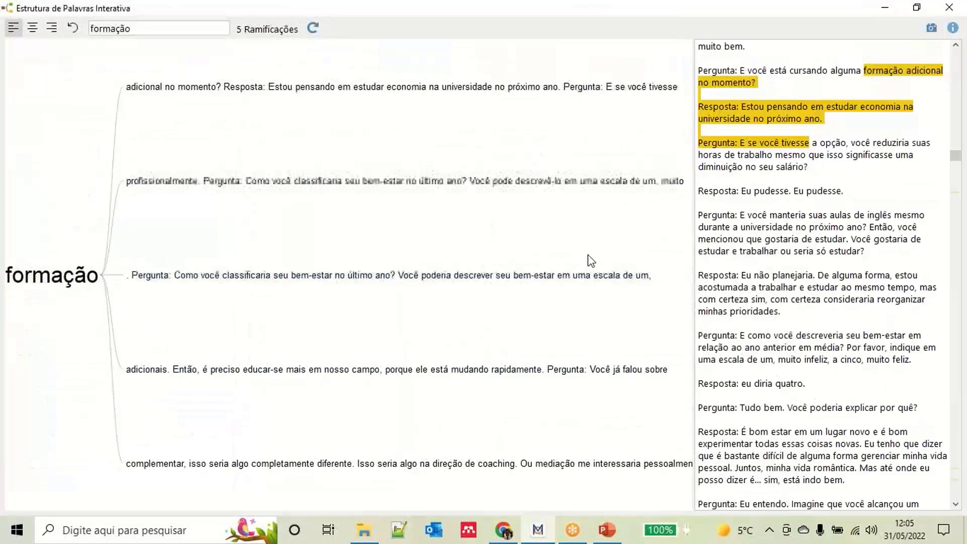
left_click(829, 291)
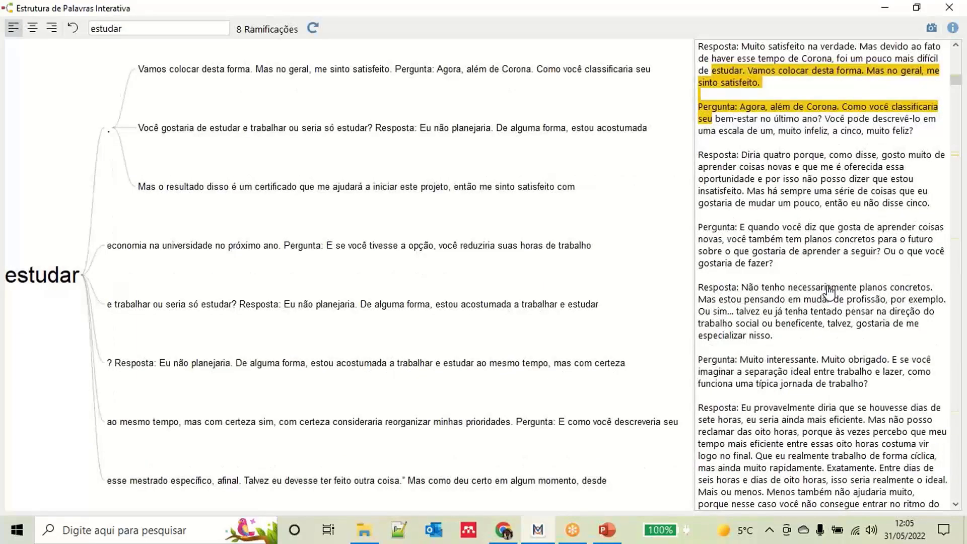
left_click(33, 27)
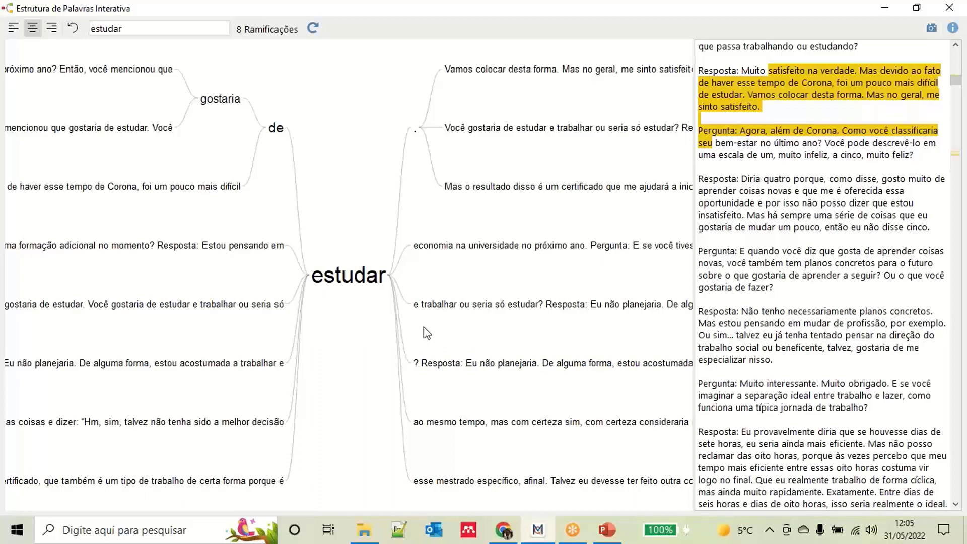
Step: Narrow the word tree to the phrase "estudar economia"
left_click(136, 28)
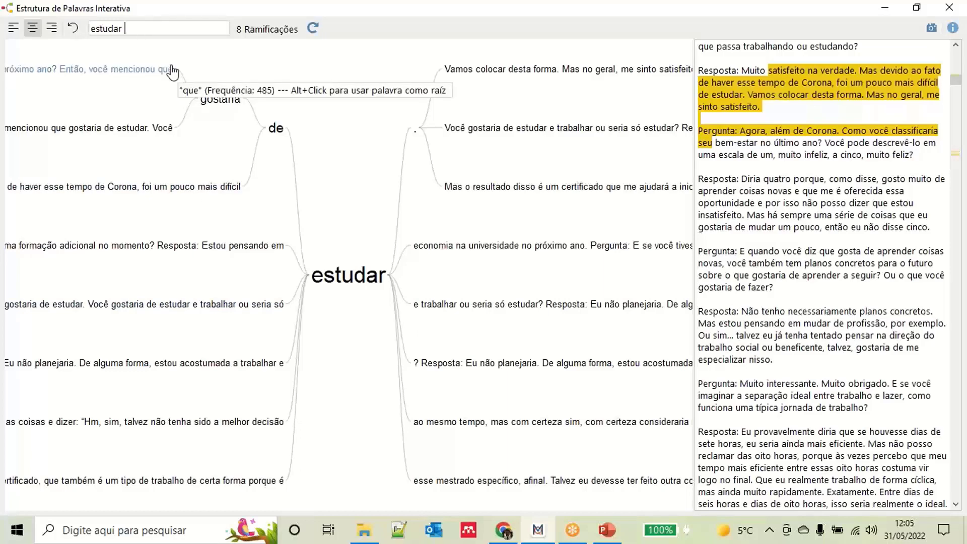
type("economia")
key("Return")
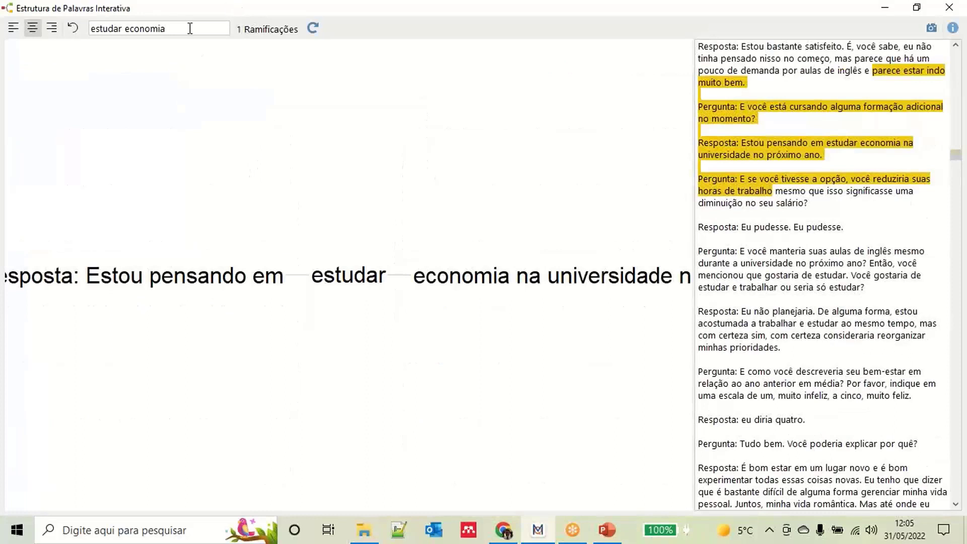
Step: Replace the word tree's search phrase with "formação complementar"
left_click_drag(190, 29, 124, 11)
type("formação complet")
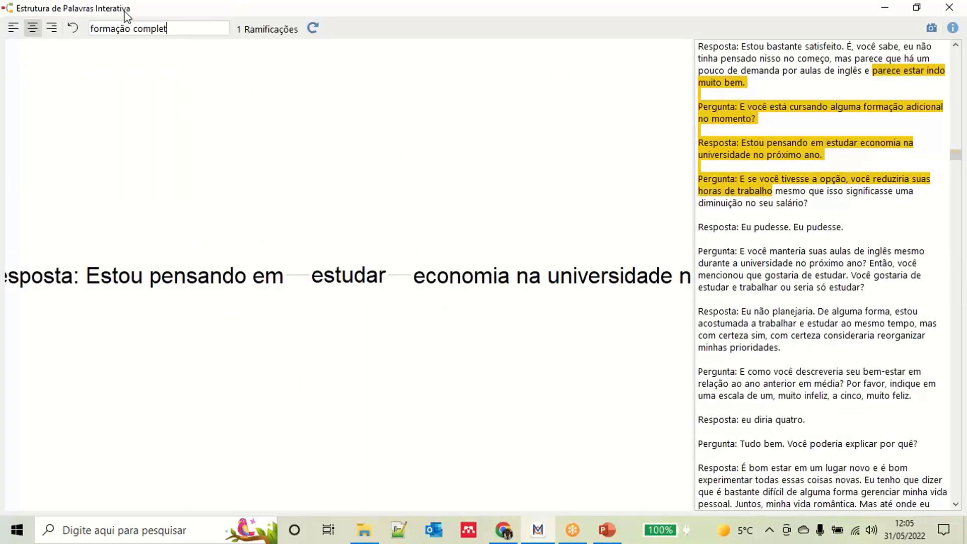
key("BackSpace")
type("mentar")
key("Return")
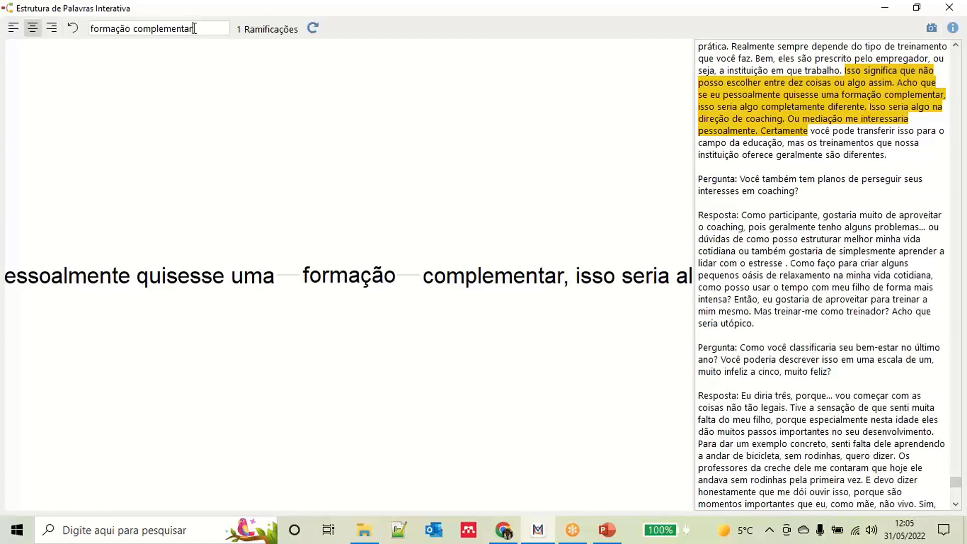
Step: Try the phrase "dona de cas" in the word tree and clear the search term
left_click_drag(195, 28, 89, 29)
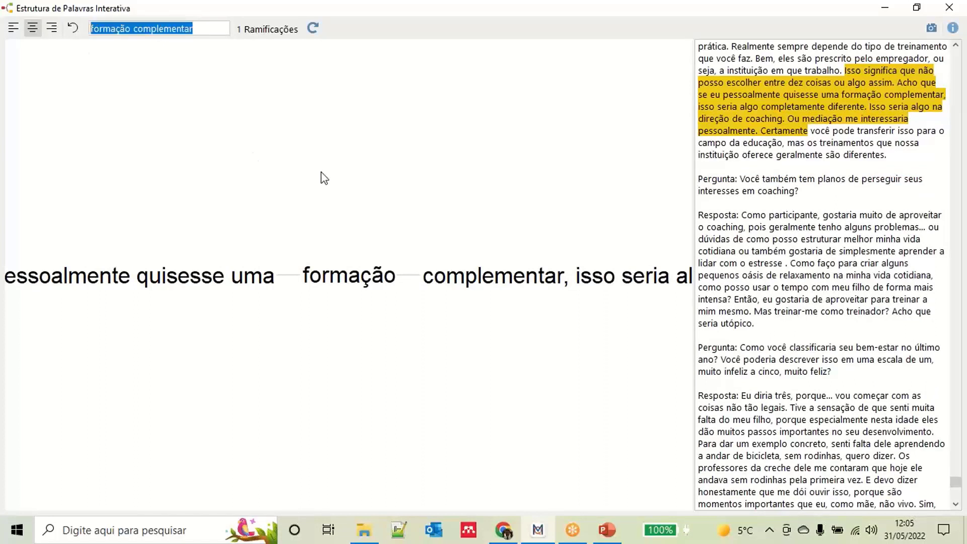
type("dona de cass")
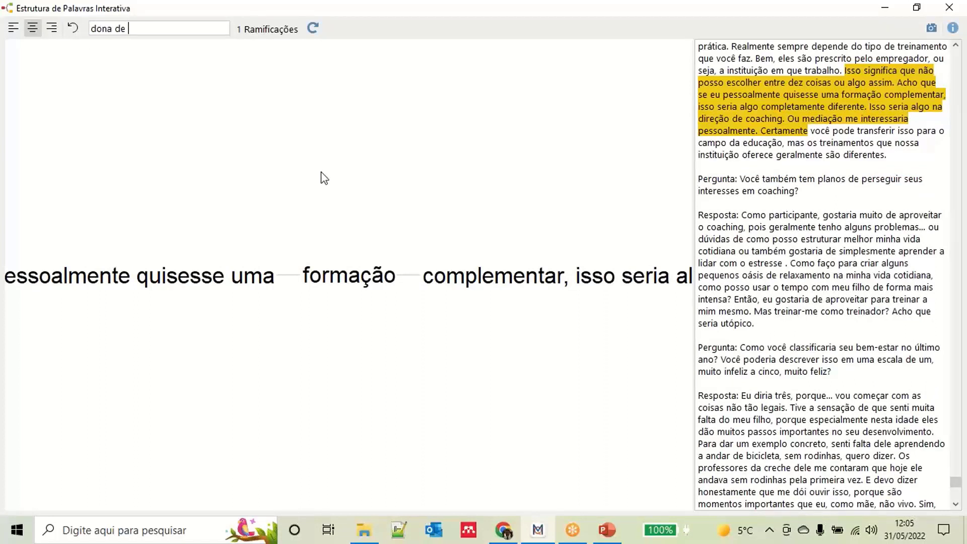
key("BackSpace")
key("BackSpace")
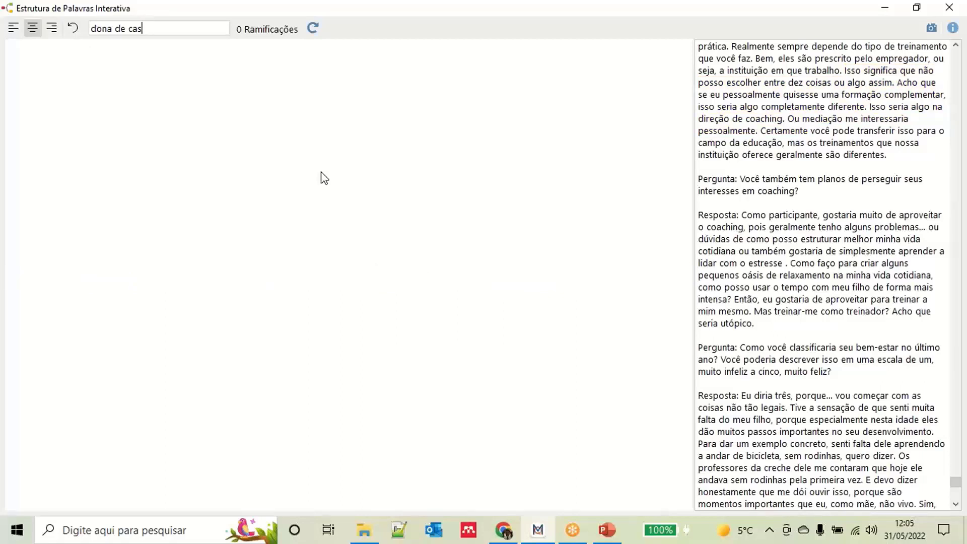
key("BackSpace")
key("BackSpace")
key("BackSpace")
key("BackSpace")
key("BackSpace")
key("BackSpace")
key("BackSpace")
key("BackSpace")
key("BackSpace")
key("BackSpace")
key("BackSpace")
Step: Root the word tree at "coaching" from the interview text and close the tree
left_click(762, 119)
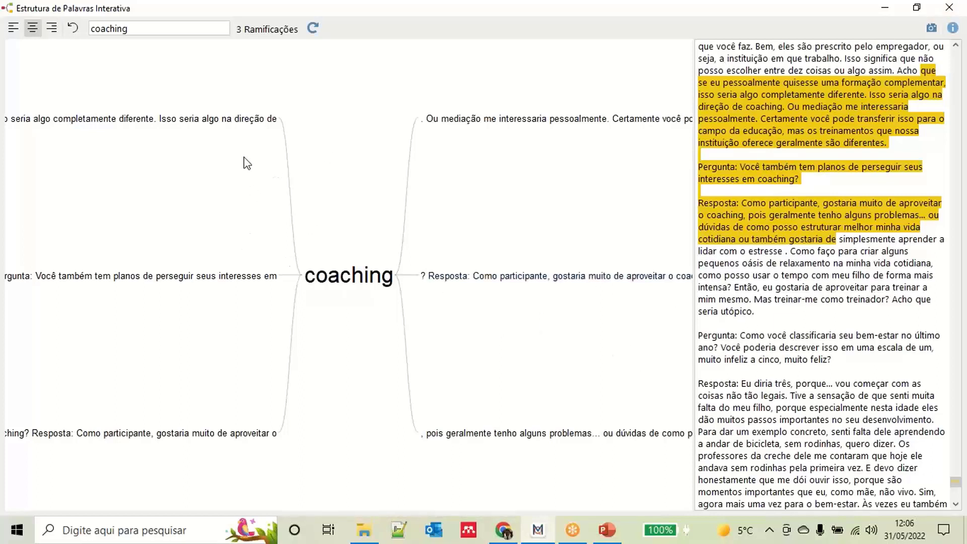
left_click(950, 9)
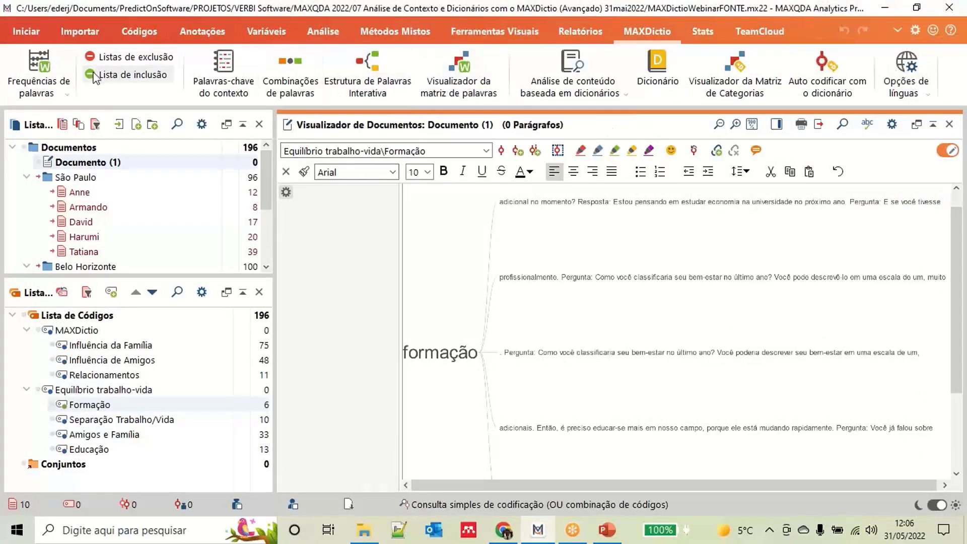
Step: Run the word matrix browser for "trabalho" in the activated documents, case-insensitive with documents as columns, and close the resulting matrix
left_click(464, 85)
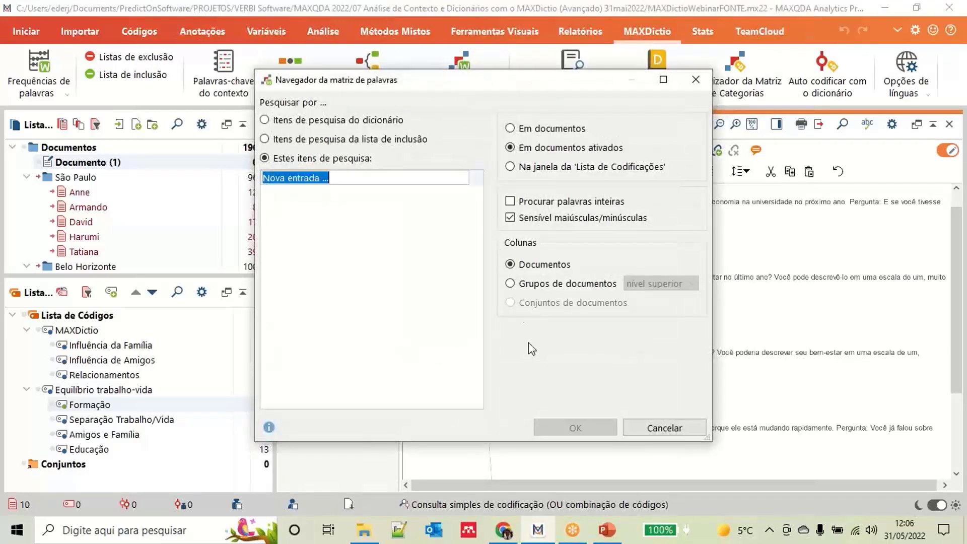
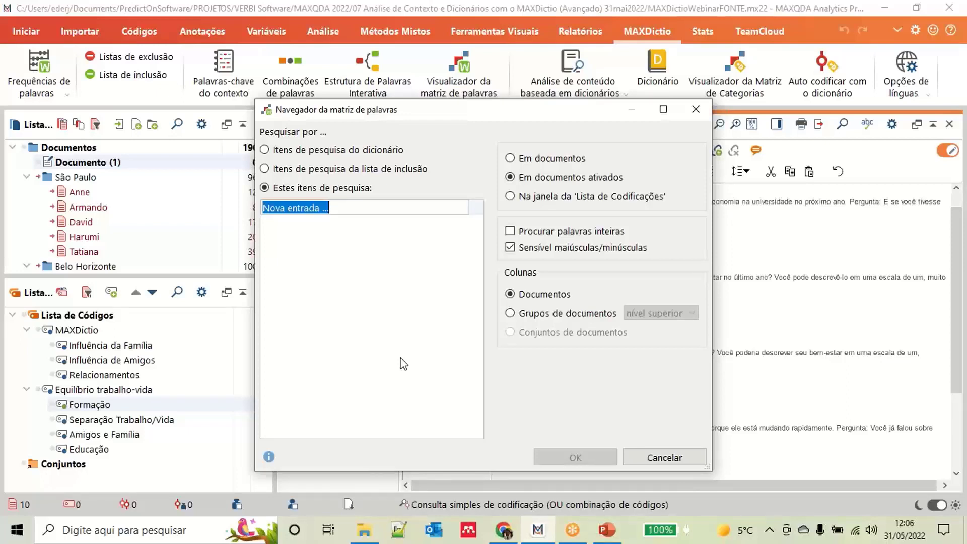
type("trabalho")
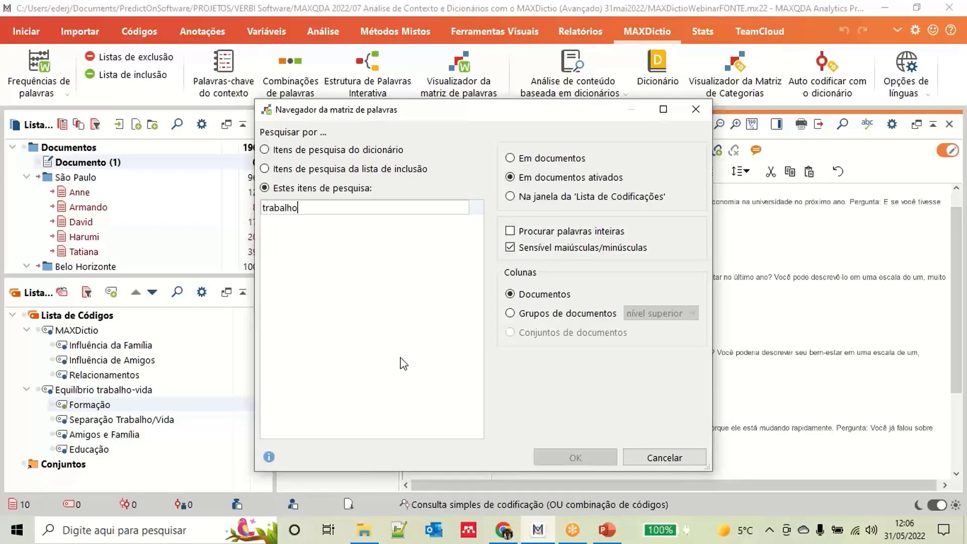
key("Return")
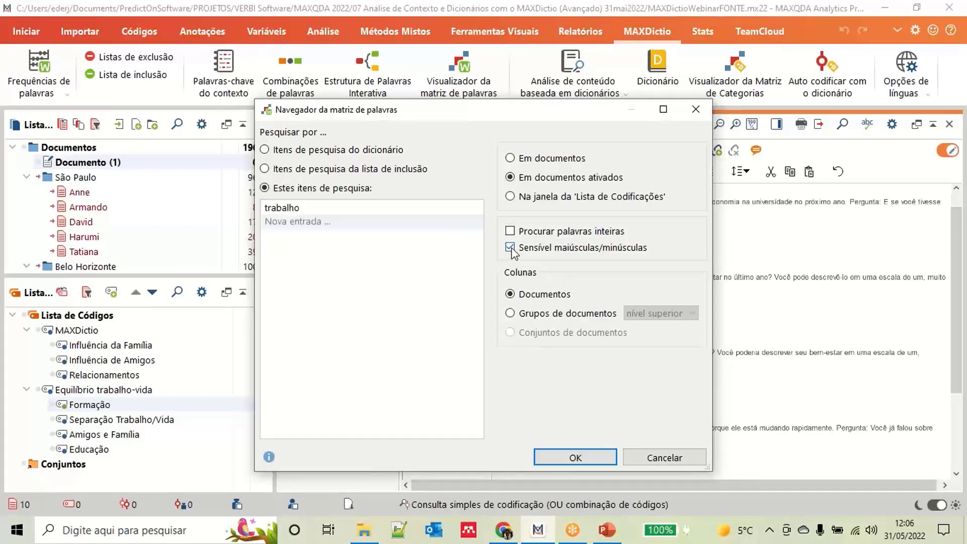
left_click(510, 247)
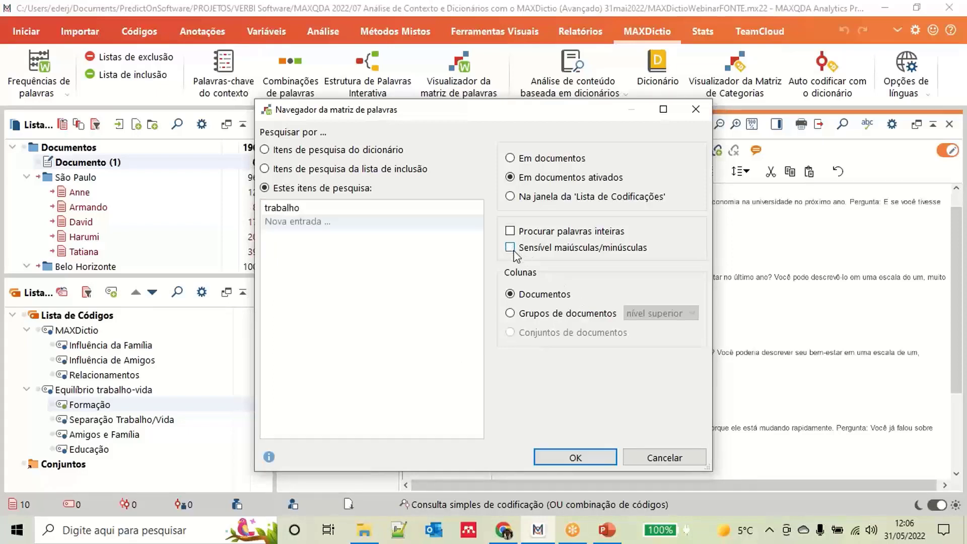
left_click(578, 457)
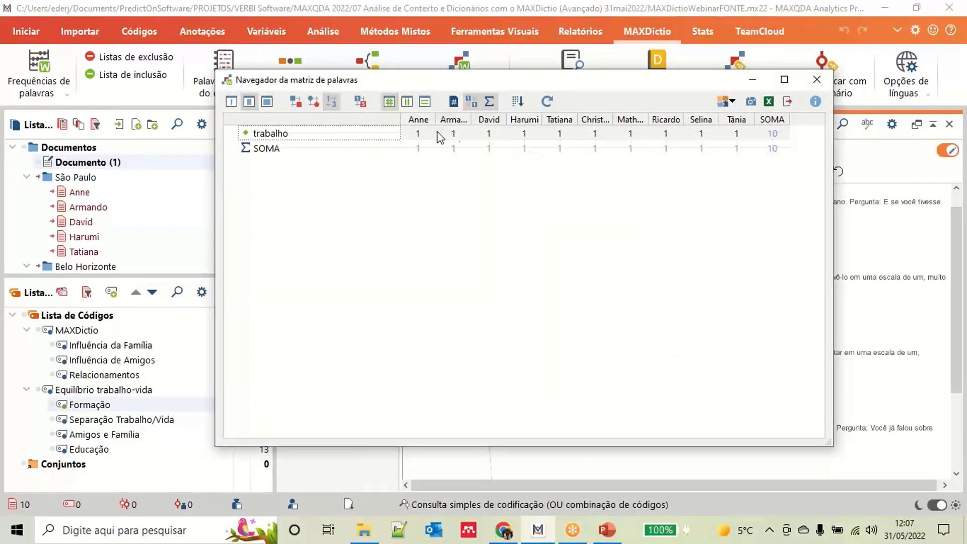
left_click(817, 79)
Step: Reopen the word matrix browser setup and add "satisfeito" and "família" to the search items
left_click(459, 68)
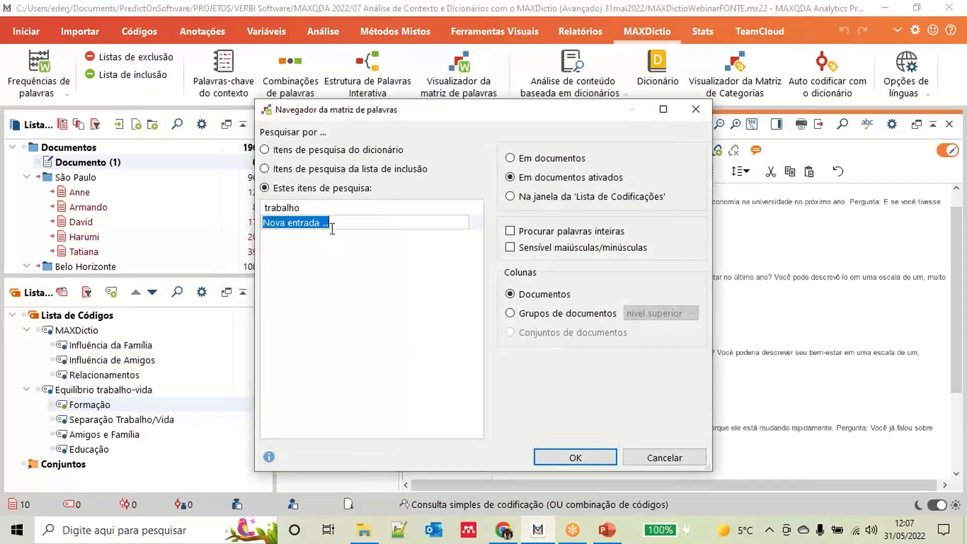
type("sati")
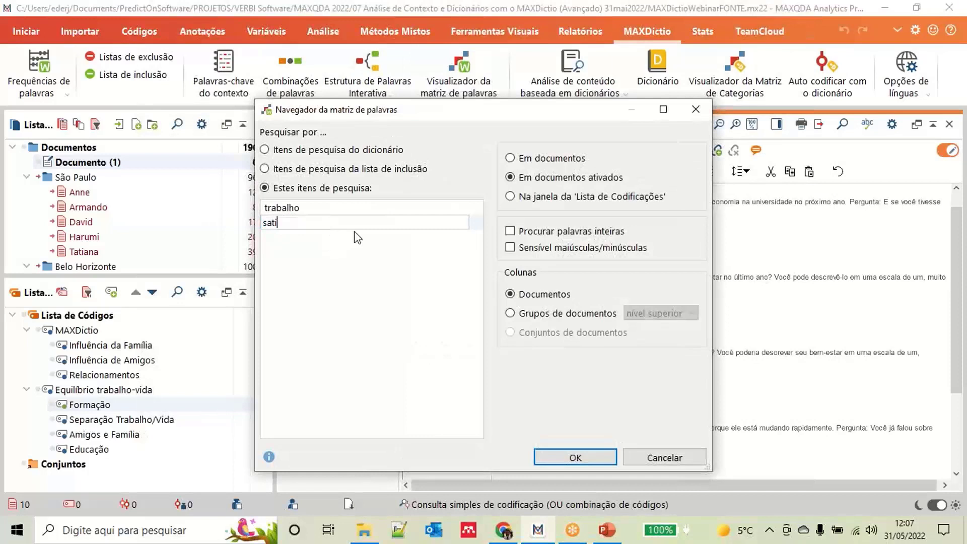
type("sfeito")
key("Return")
left_click(357, 237)
type("fam")
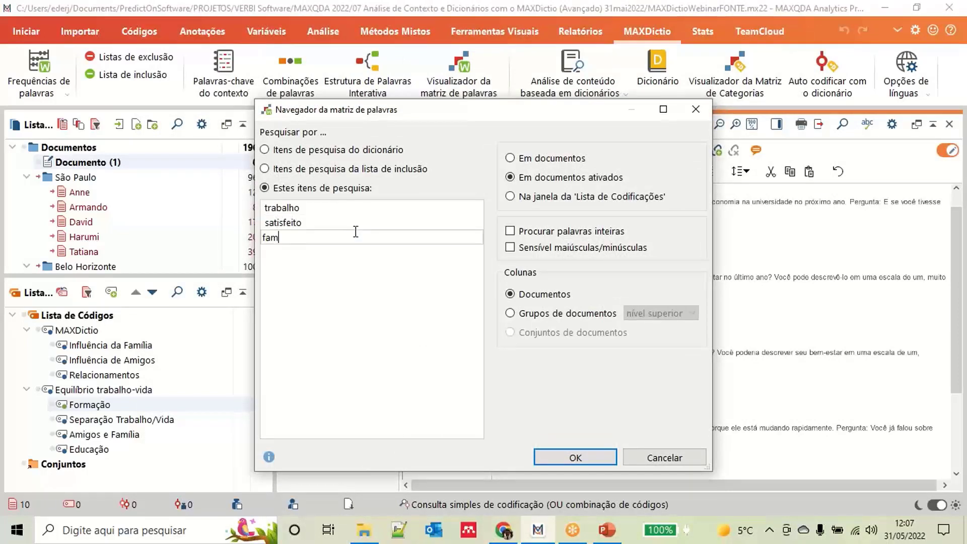
type("ília")
key("Return")
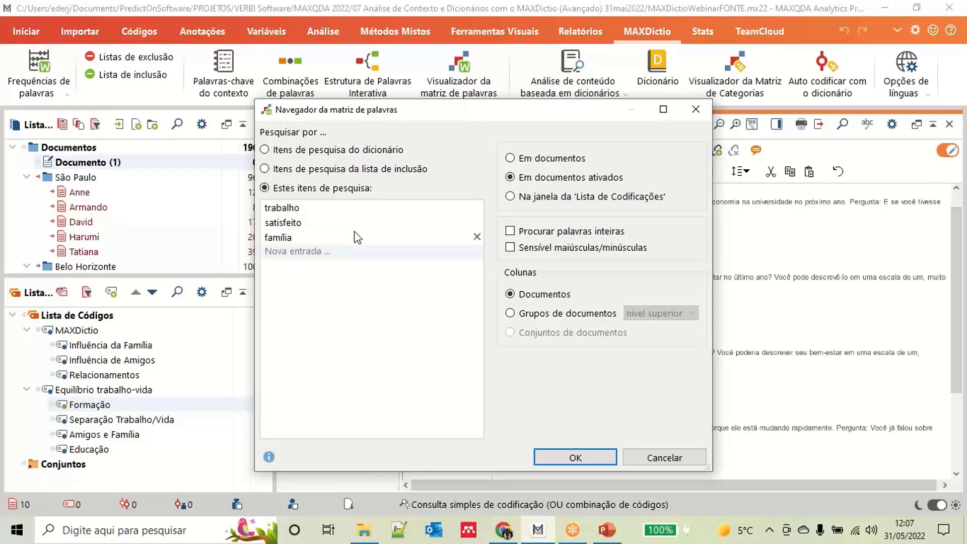
Step: Add "vida" and "casa" as search items and generate the word matrix for the activated documents
type("vida")
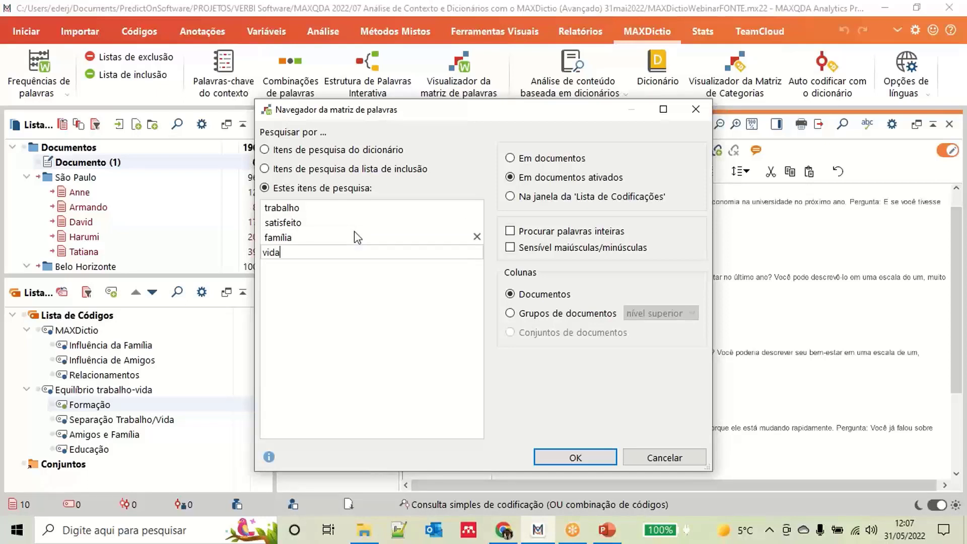
key("Return")
type("cas")
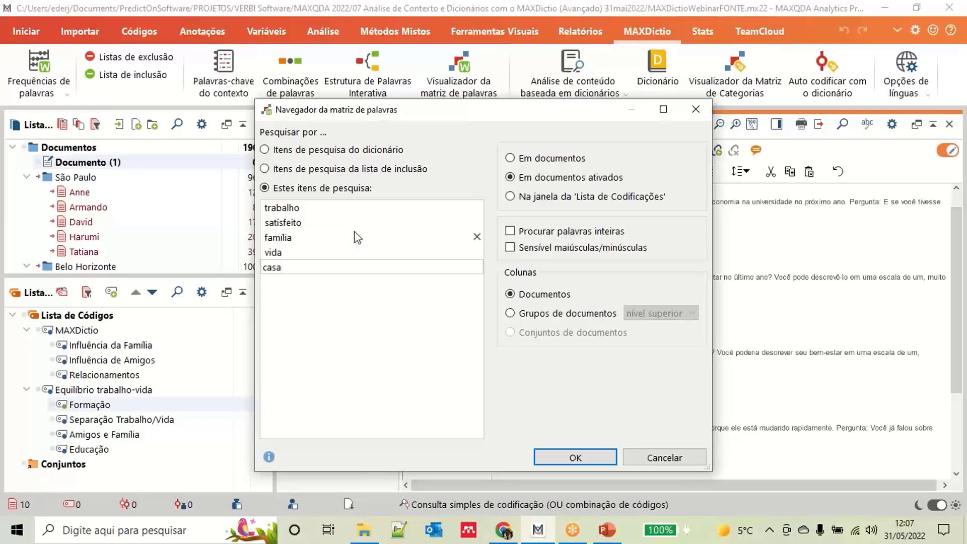
type("a")
left_click(583, 457)
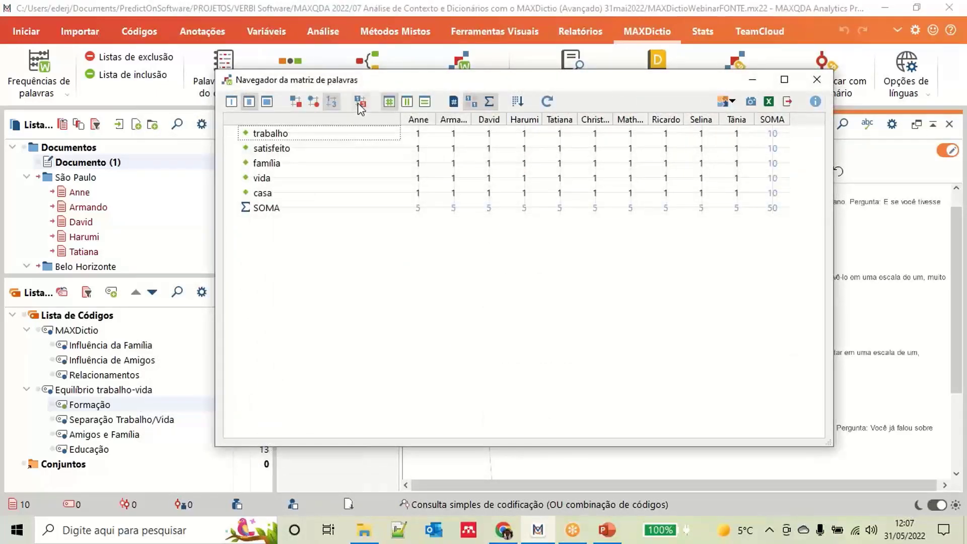
Step: Preview the word matrix cells as circles, return them to numbers and close the matrix
left_click(314, 104)
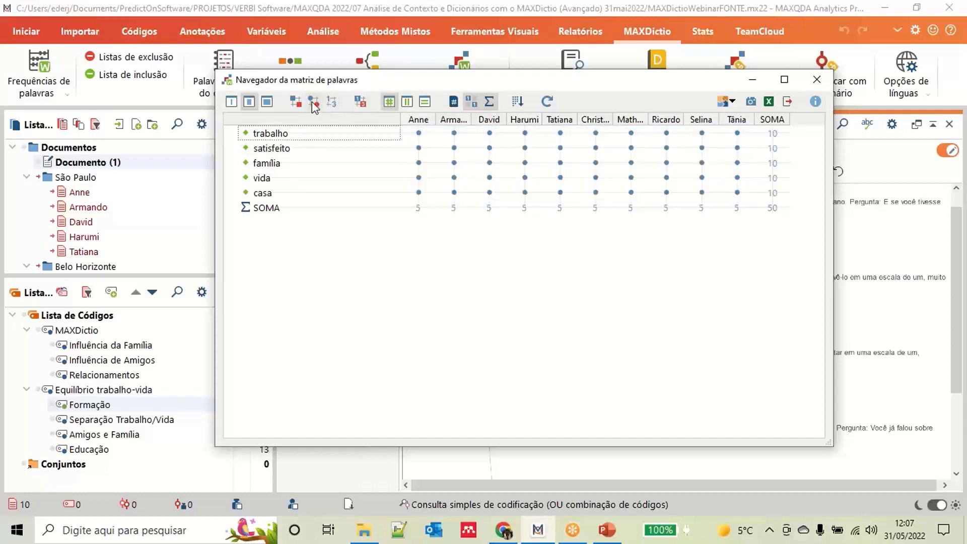
left_click(334, 104)
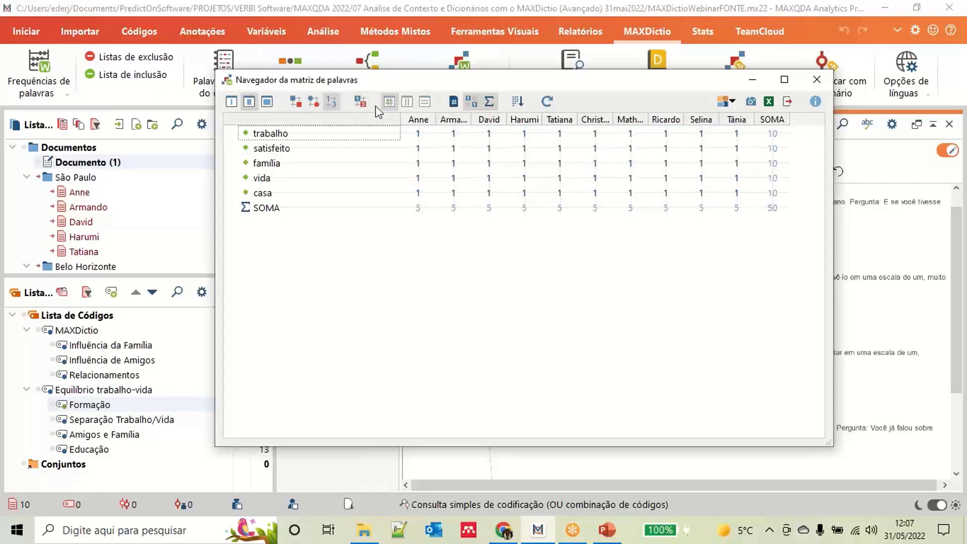
left_click(472, 103)
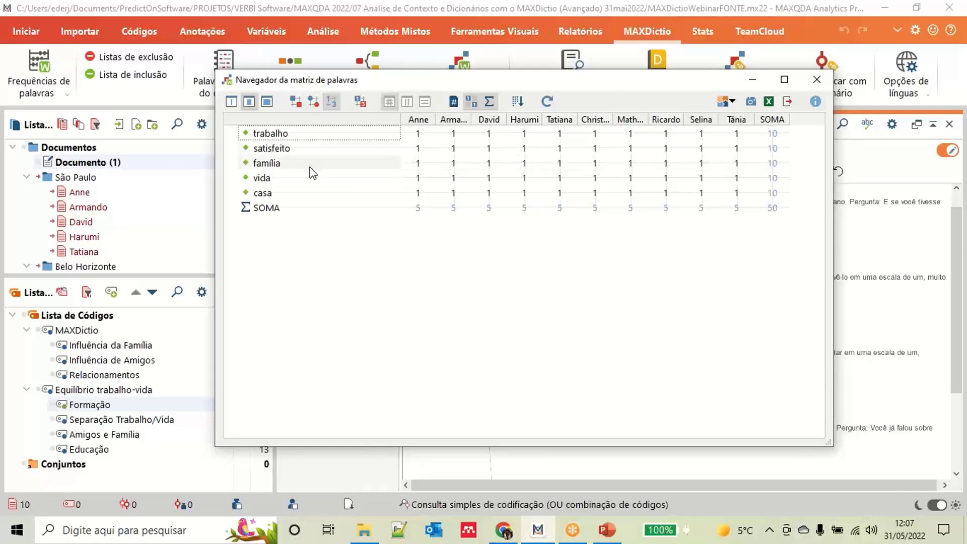
left_click(817, 82)
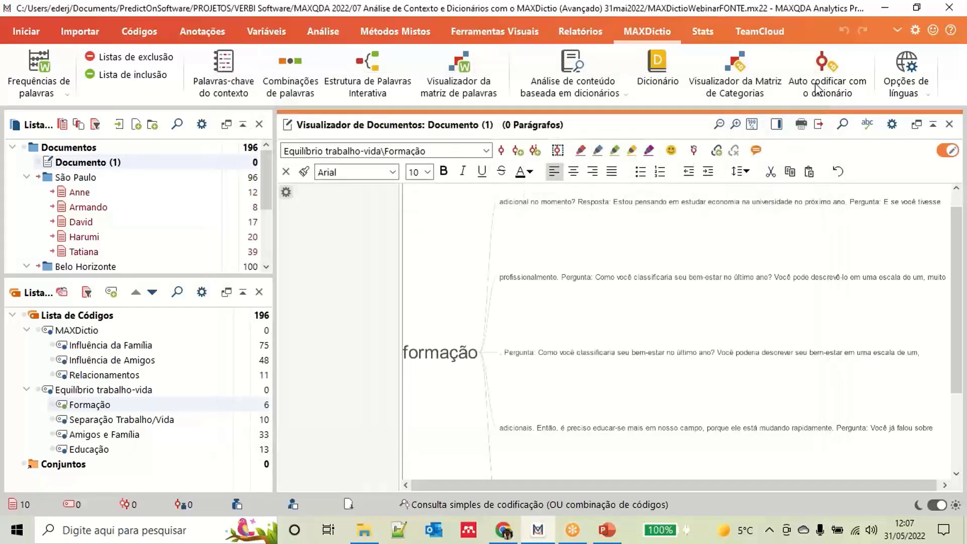
Step: Run the word matrix browser with the dictionary search items, turn off binarized counting to show word frequencies, and close the matrix
left_click(462, 75)
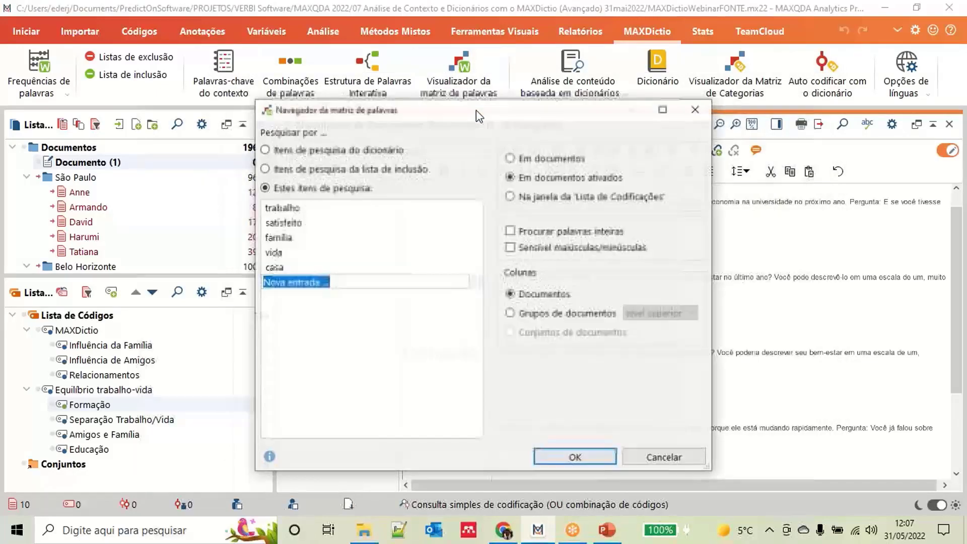
left_click(264, 150)
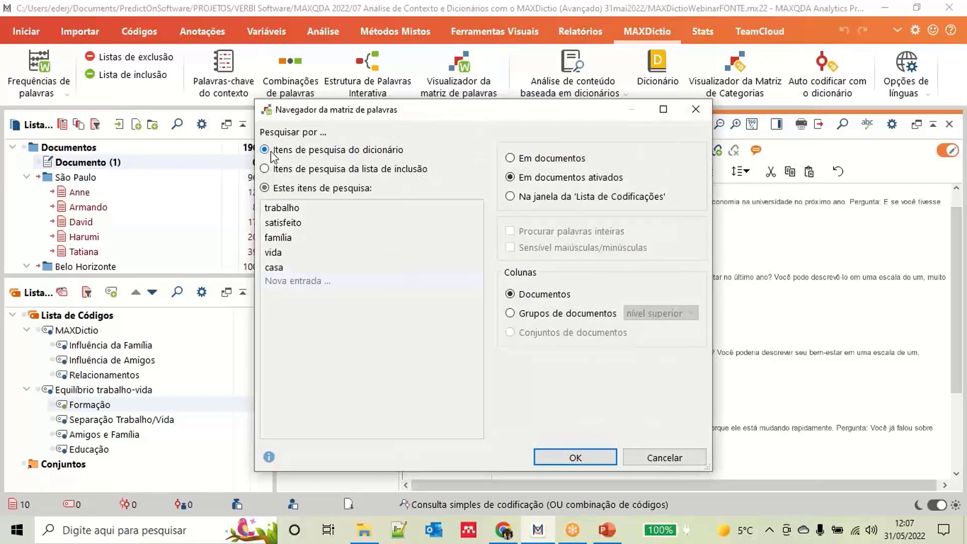
left_click(576, 459)
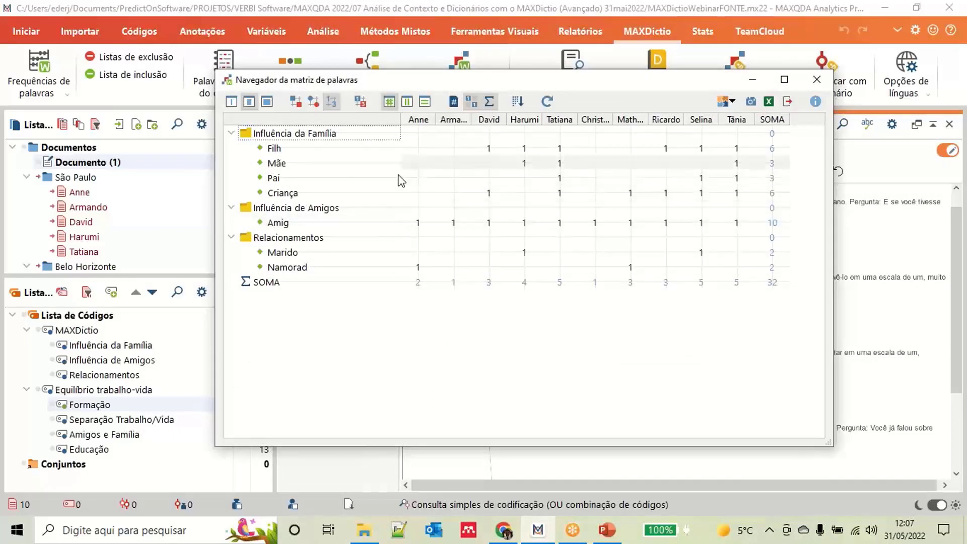
left_click(472, 102)
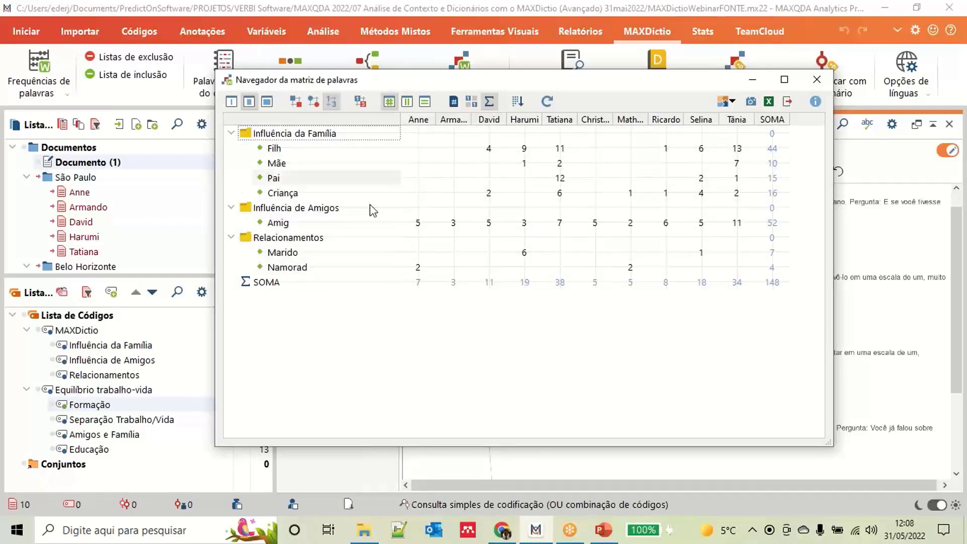
left_click(816, 80)
Step: Rebuild the word matrix from the custom search items and send it to the QTT worksheet Planilha 1
left_click(460, 71)
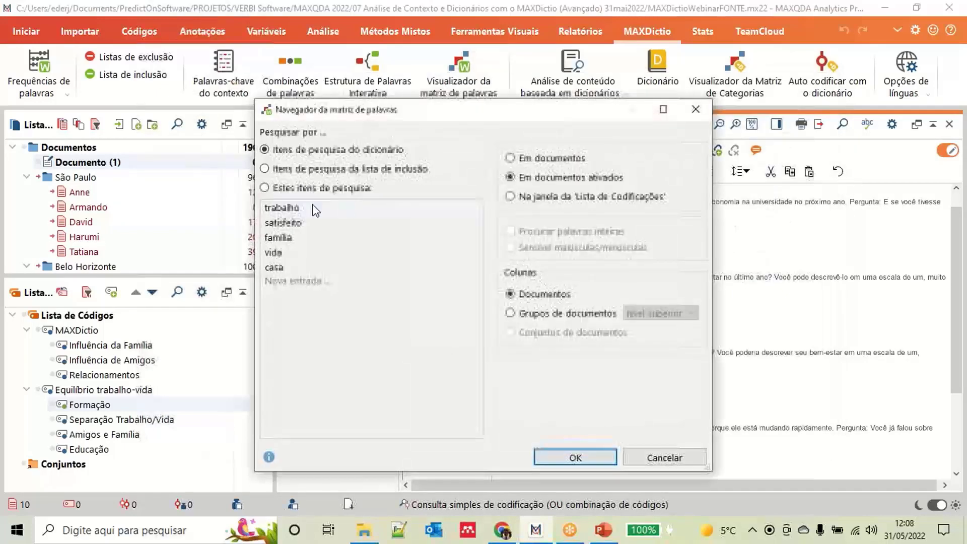
left_click(265, 188)
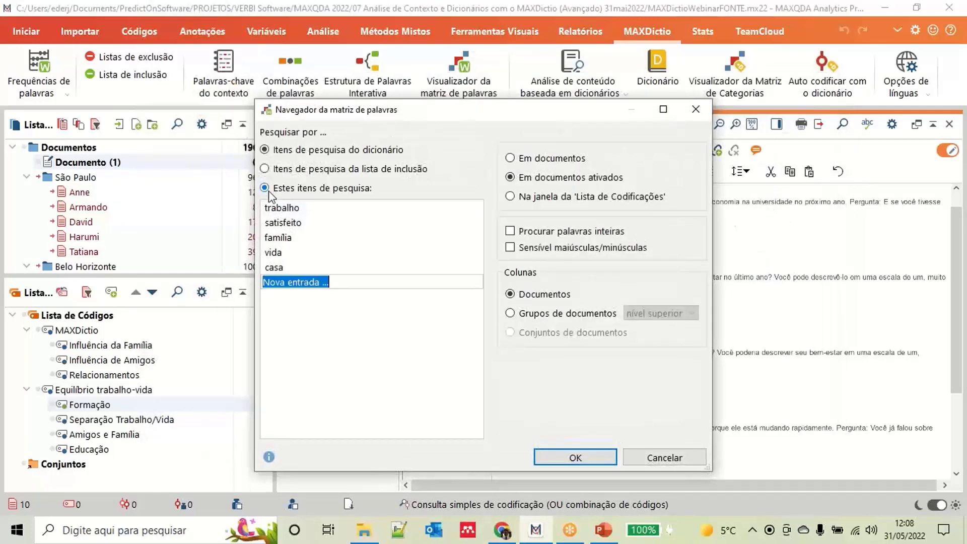
left_click(576, 458)
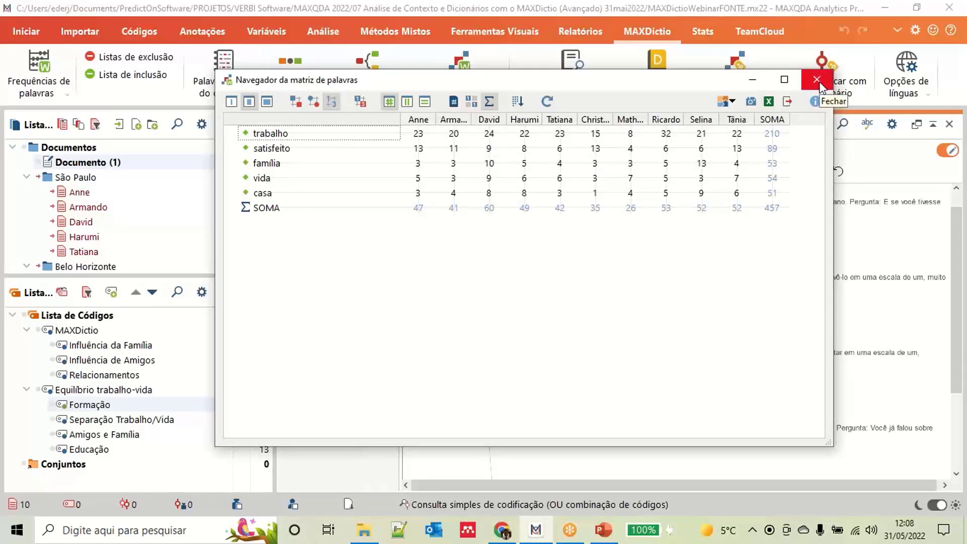
left_click(730, 101)
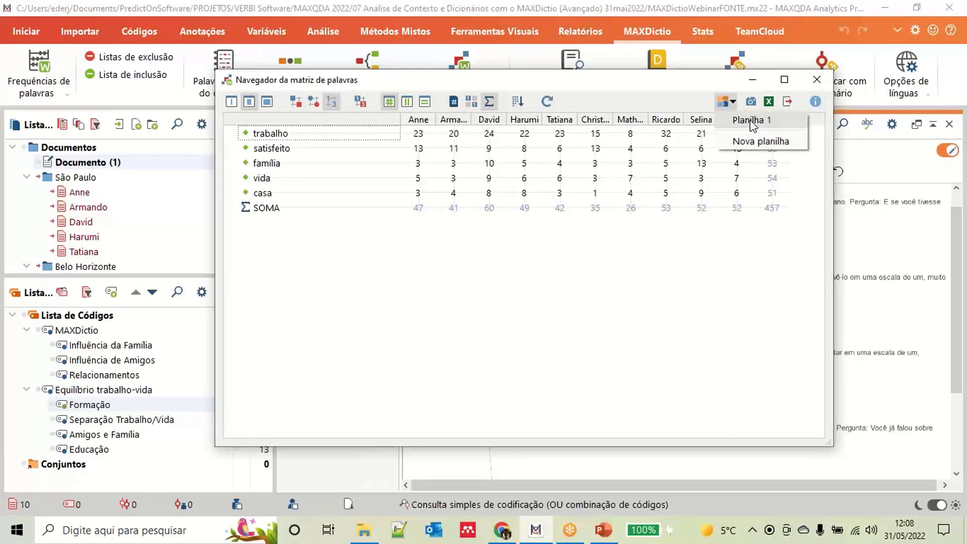
left_click(753, 124)
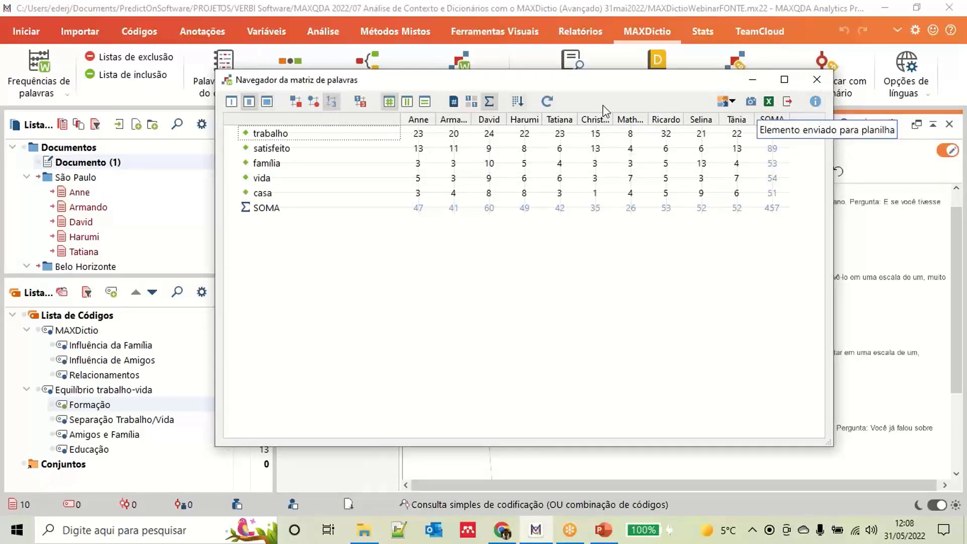
Step: Show the word matrix cells as squares, as circles, and finally as numbers on a heat-map background
left_click(297, 102)
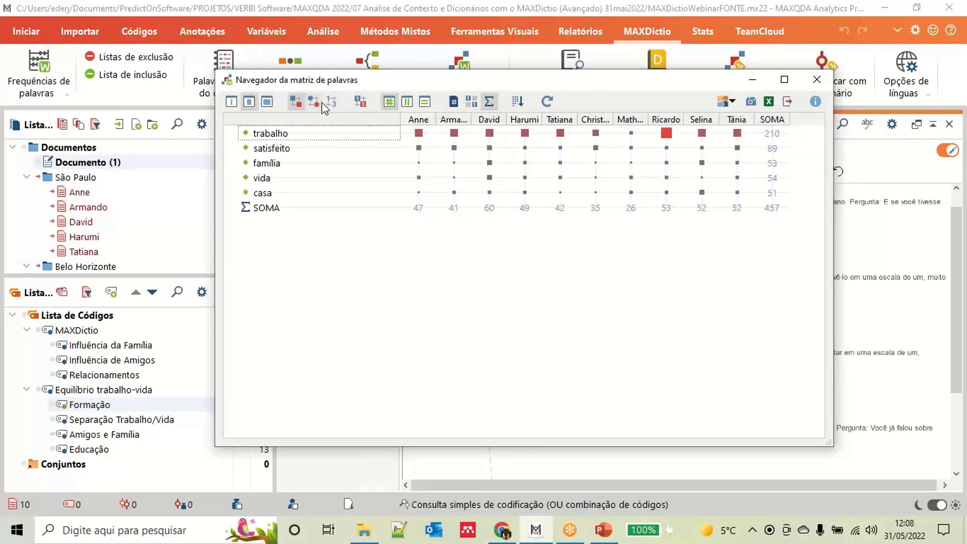
left_click(314, 101)
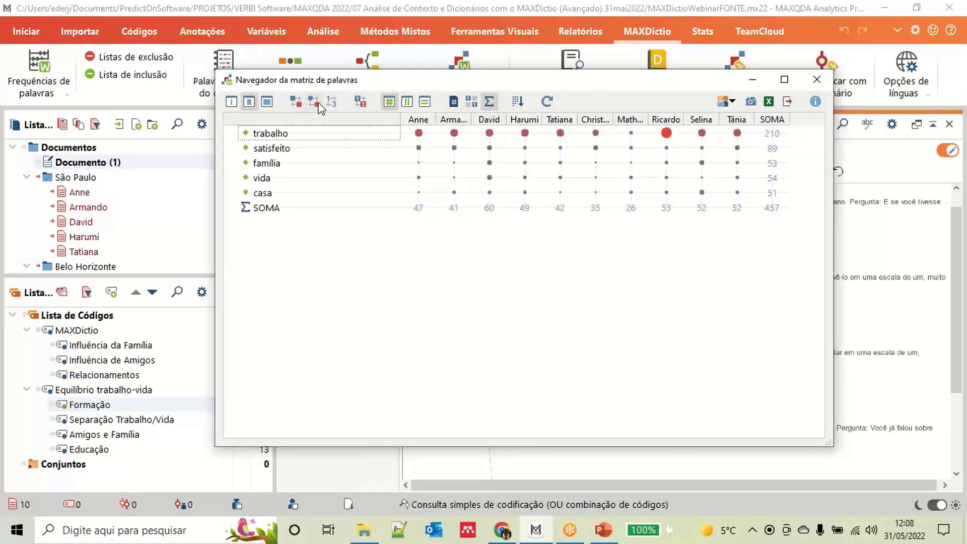
left_click(363, 105)
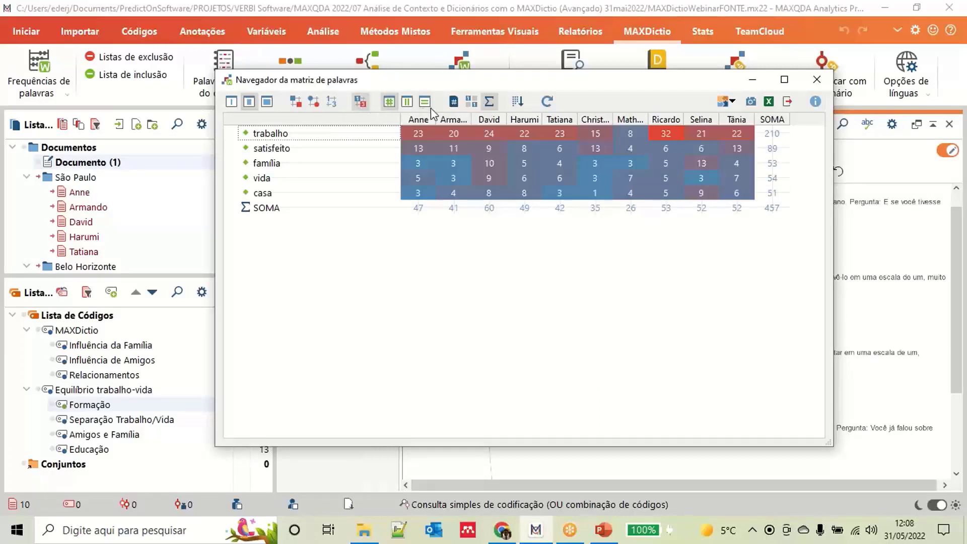
left_click(409, 102)
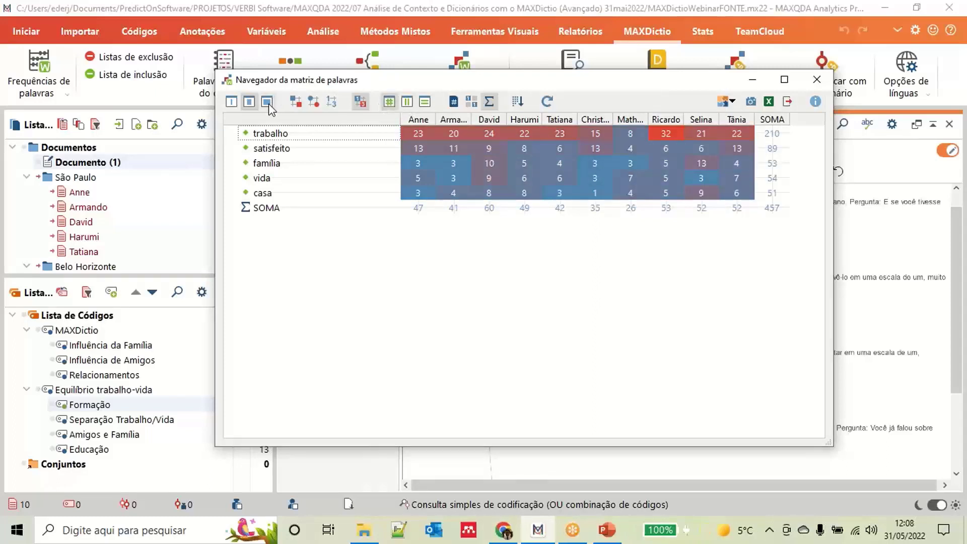
Step: Widen the matrix columns to full document names, resize and reposition the matrix window, and close it
left_click(407, 102)
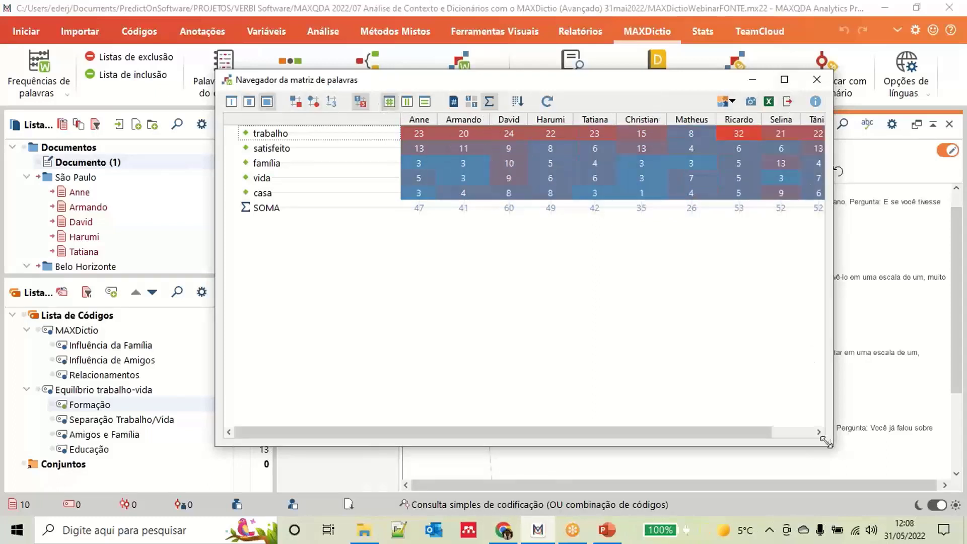
left_click_drag(826, 443, 906, 242)
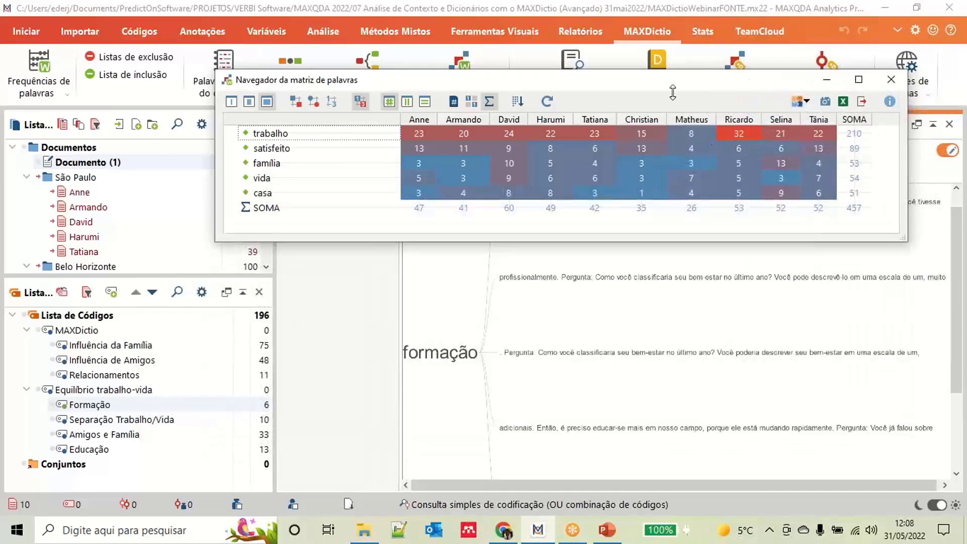
left_click_drag(651, 87, 554, 104)
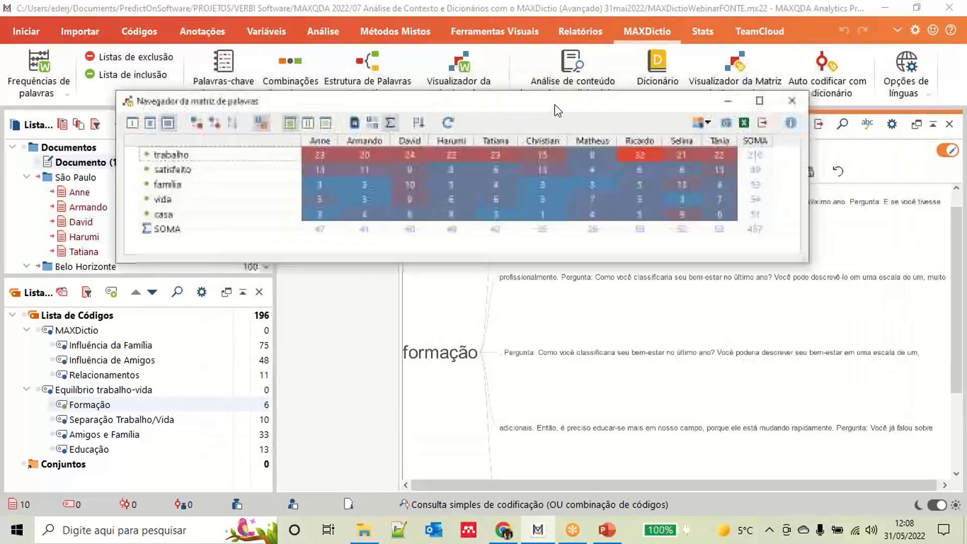
left_click(795, 97)
Step: Open the QTT worksheet Planilha 1, review its visuals and statistics including the word matrix, and close the worksheet
left_click(323, 31)
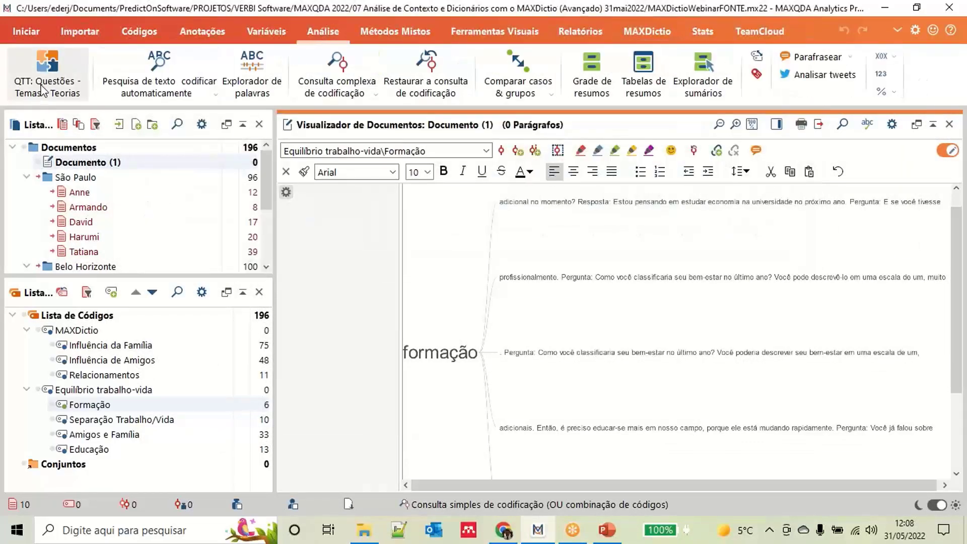
left_click(30, 68)
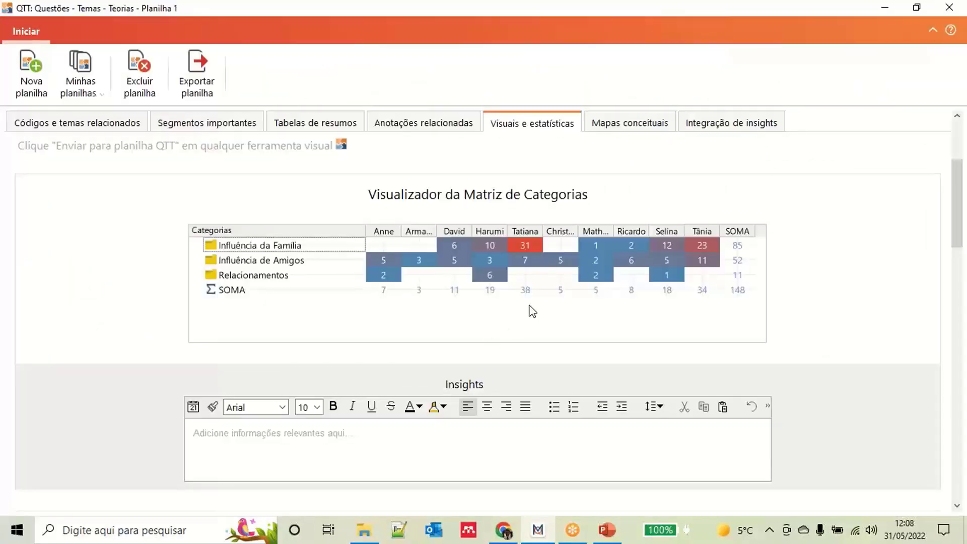
scroll(532, 312, "down", 3)
scroll(533, 311, "down", 15)
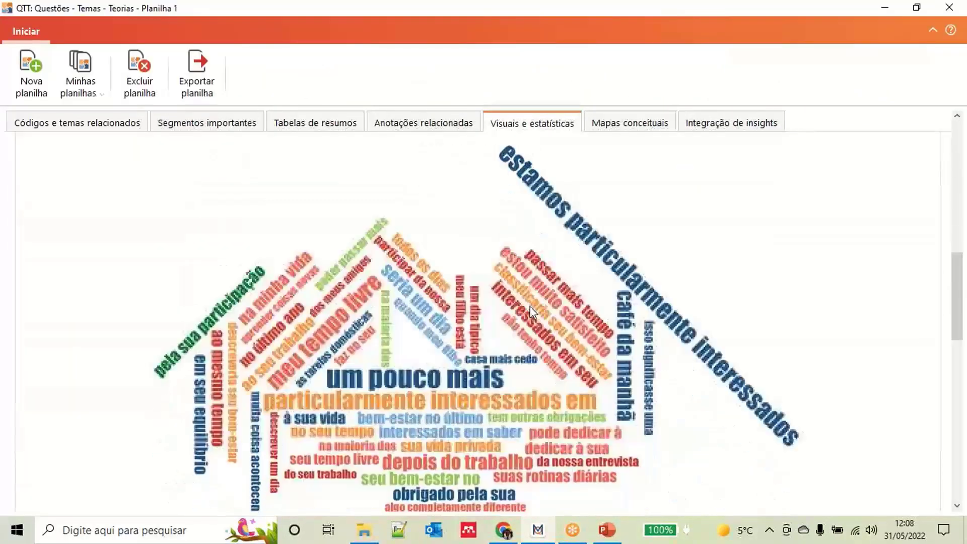
scroll(533, 312, "up", 10)
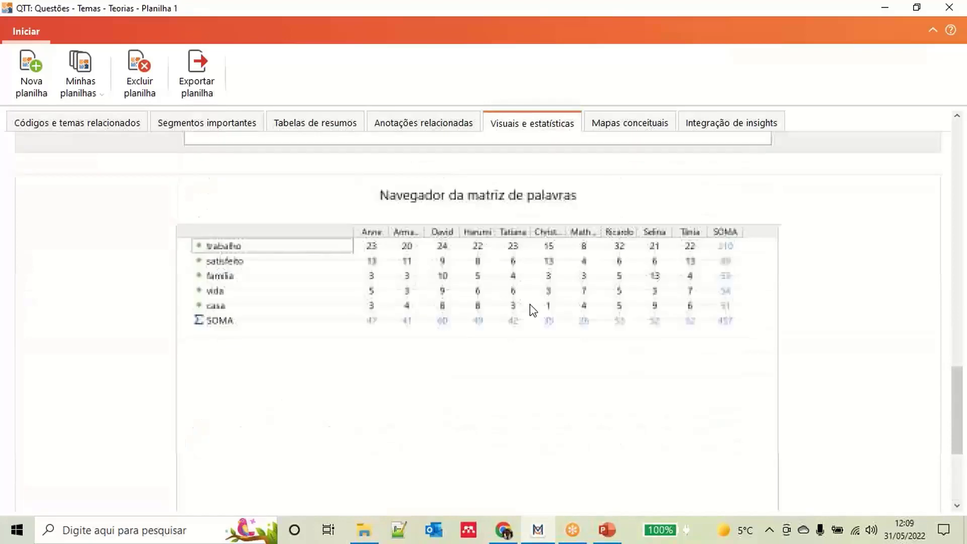
scroll(530, 308, "up", 10)
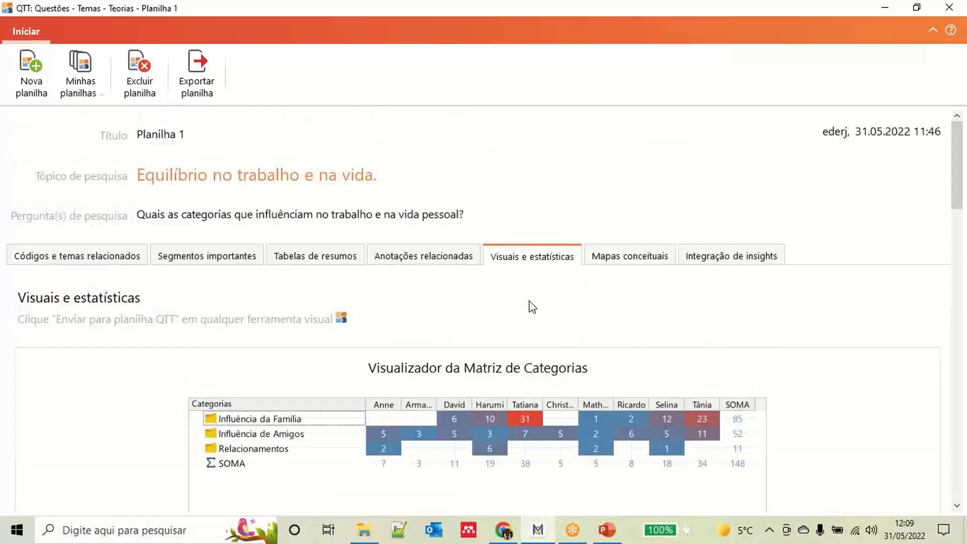
left_click(950, 8)
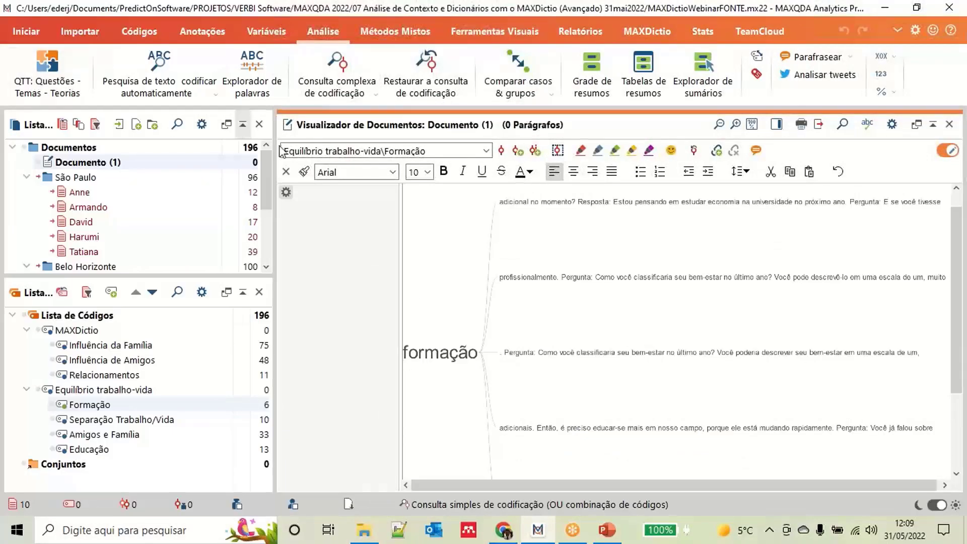